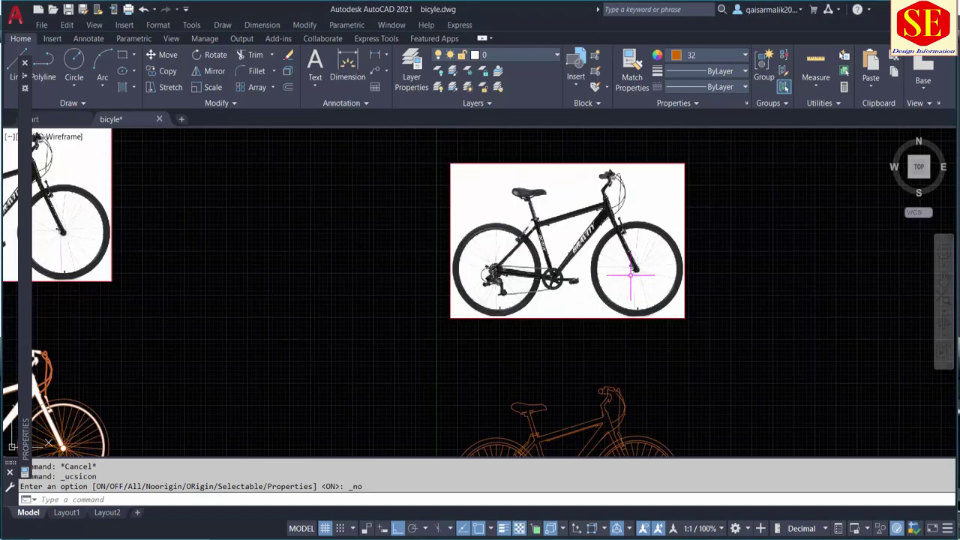
Zoom and pan to the orange tracing beneath the bicycle photo in bicycle.dwg.
{"action": "scroll", "coordinate": [509, 201], "scroll_direction": "up", "scroll_amount": 2}
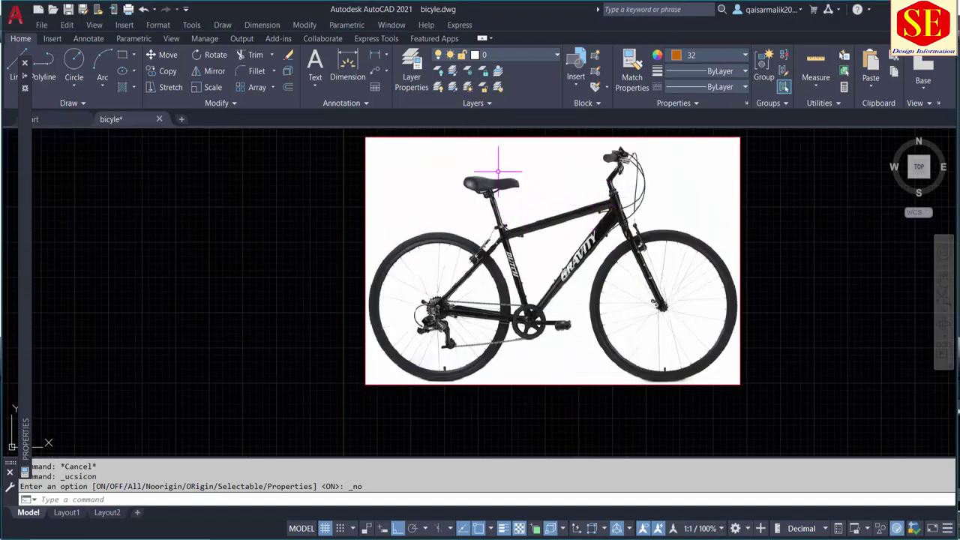
{"action": "scroll", "coordinate": [498, 171], "scroll_direction": "down", "scroll_amount": 2}
{"action": "middle_click_drag", "start_coordinate": [537, 272], "coordinate": [553, 223]}
{"action": "scroll", "coordinate": [563, 378], "scroll_direction": "up", "scroll_amount": 4}
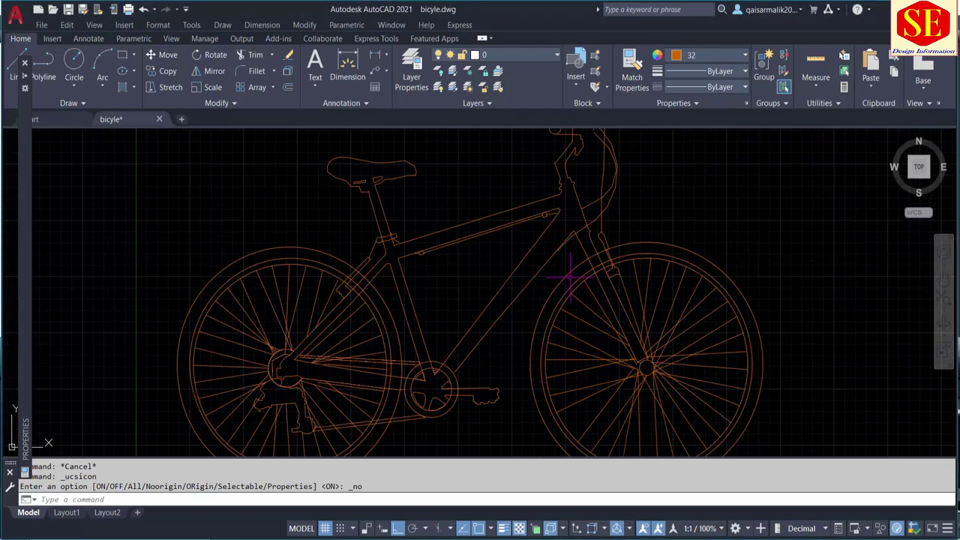
{"action": "scroll", "coordinate": [540, 275], "scroll_direction": "down", "scroll_amount": 2}
{"action": "middle_click_drag", "start_coordinate": [530, 274], "coordinate": [574, 267]}
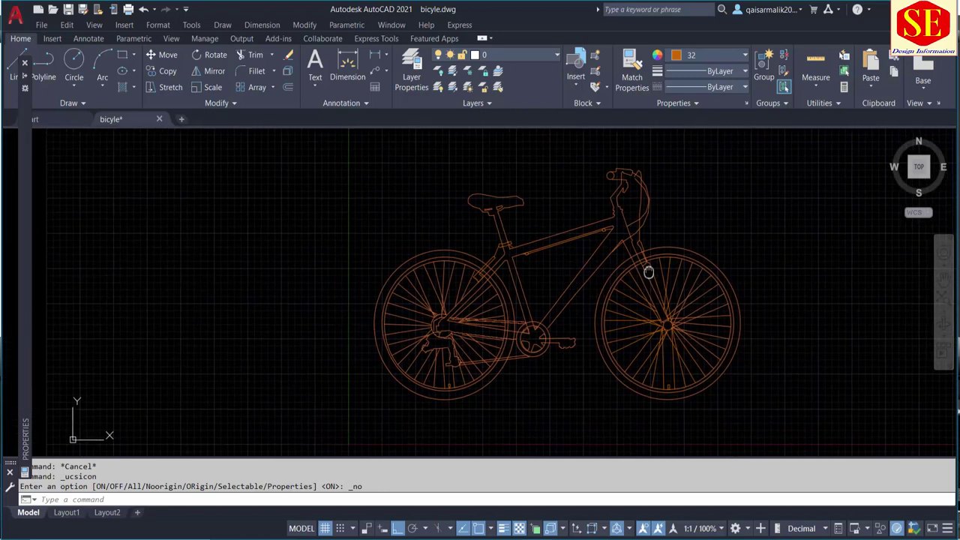
{"action": "scroll", "coordinate": [649, 330], "scroll_direction": "down", "scroll_amount": 2}
{"action": "scroll", "coordinate": [649, 330], "scroll_direction": "down", "scroll_amount": 2}
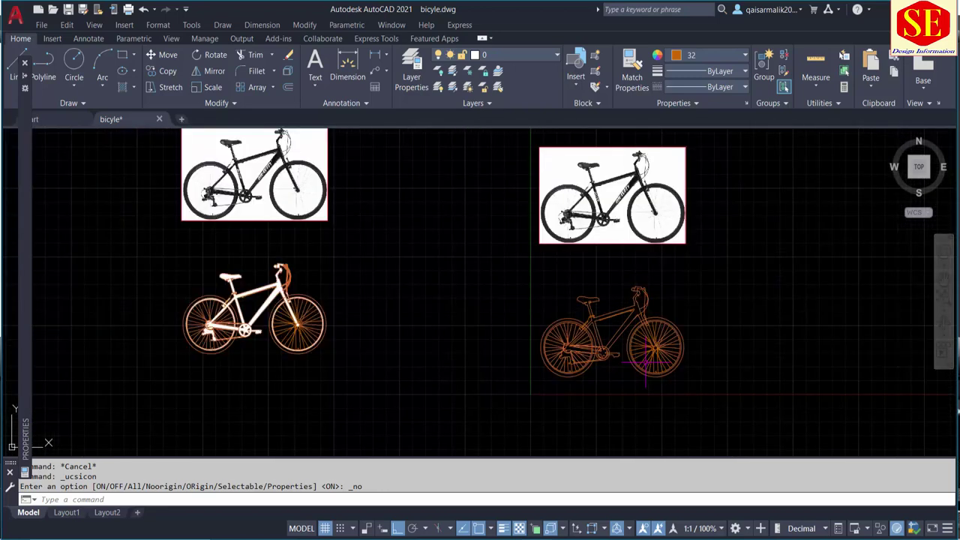
{"action": "middle_click_drag", "start_coordinate": [193, 287], "coordinate": [398, 340]}
Zoom out to frame both bicycle photos alongside their finished orange tracings.
{"action": "scroll", "coordinate": [431, 375], "scroll_direction": "up", "scroll_amount": 3}
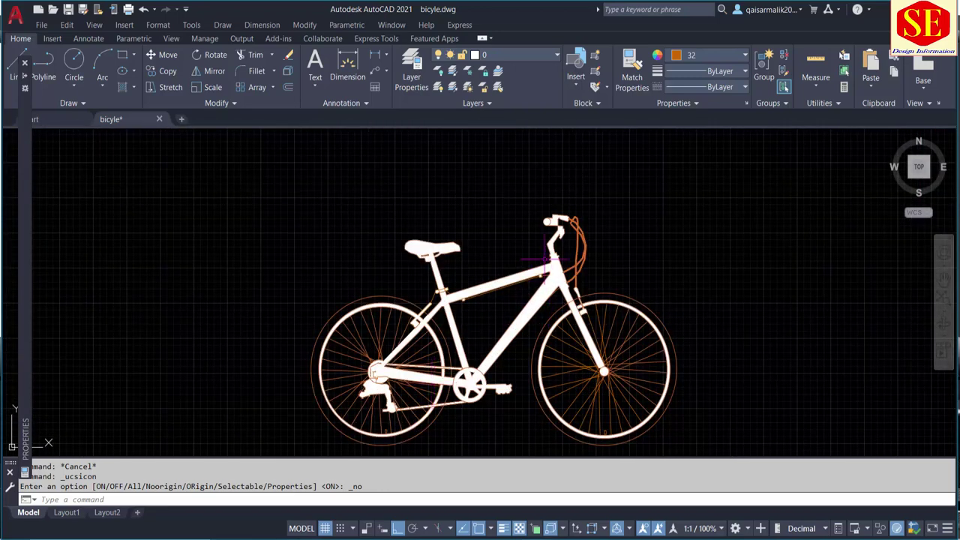
{"action": "scroll", "coordinate": [510, 328], "scroll_direction": "down", "scroll_amount": 2}
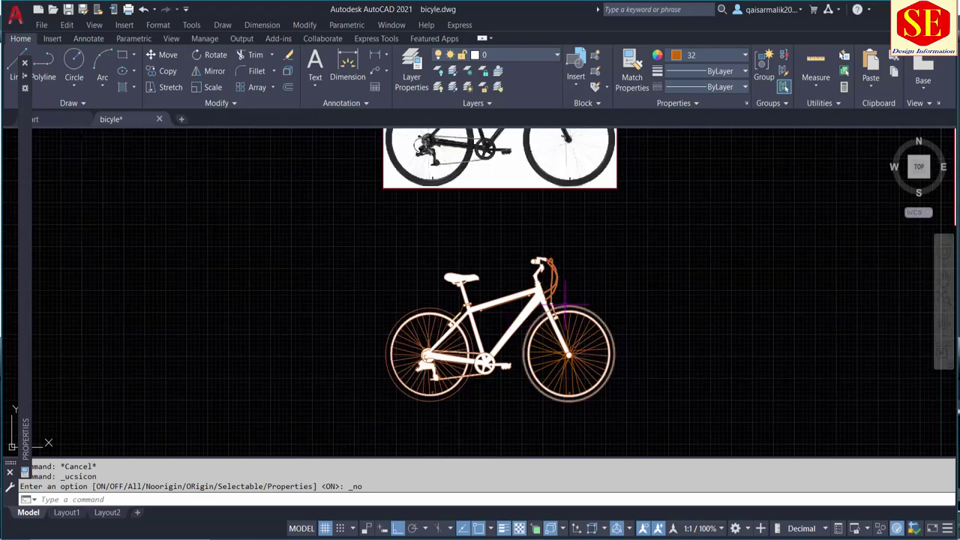
{"action": "scroll", "coordinate": [592, 293], "scroll_direction": "down", "scroll_amount": 1}
{"action": "scroll", "coordinate": [608, 283], "scroll_direction": "down", "scroll_amount": 1}
{"action": "middle_click_drag", "start_coordinate": [607, 283], "coordinate": [502, 314]}
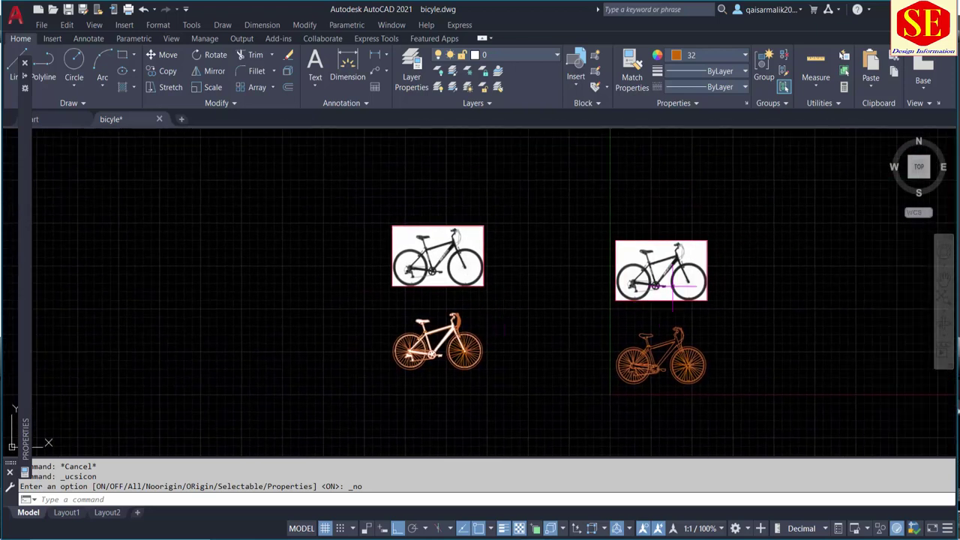
{"action": "scroll", "coordinate": [726, 382], "scroll_direction": "up", "scroll_amount": 2}
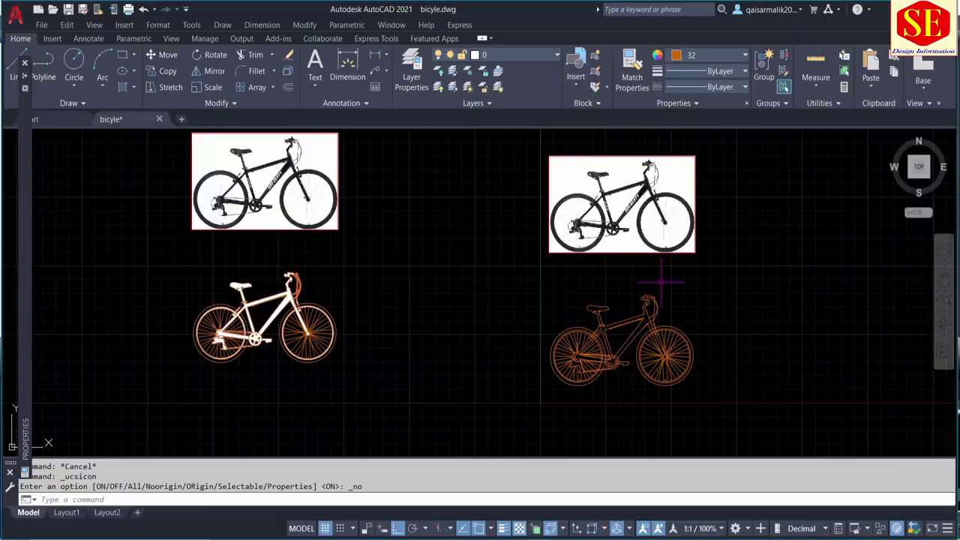
{"action": "middle_click_drag", "start_coordinate": [644, 280], "coordinate": [632, 309]}
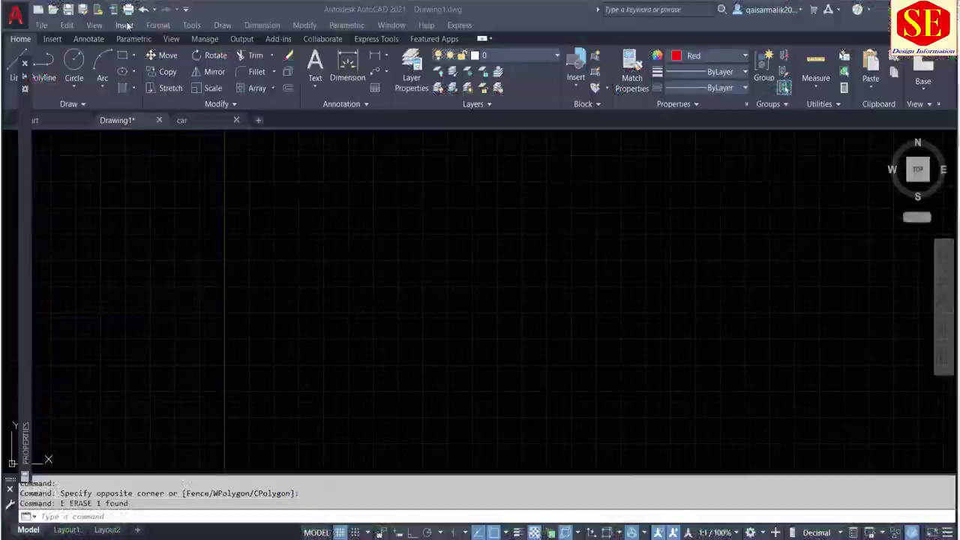
Attach the bicycle JPG as a raster image reference with the default attachment settings.
{"action": "left_click", "coordinate": [125, 25]}
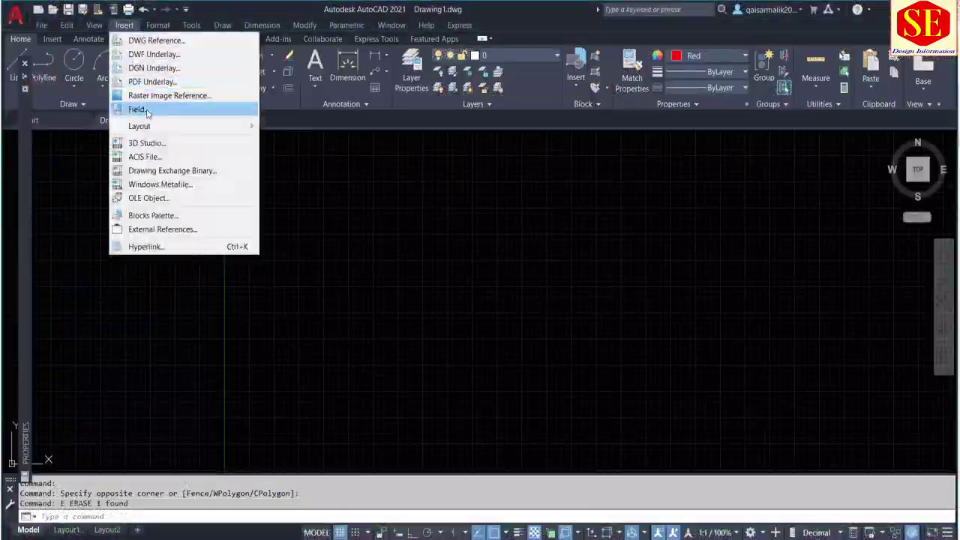
{"action": "left_click", "coordinate": [146, 95]}
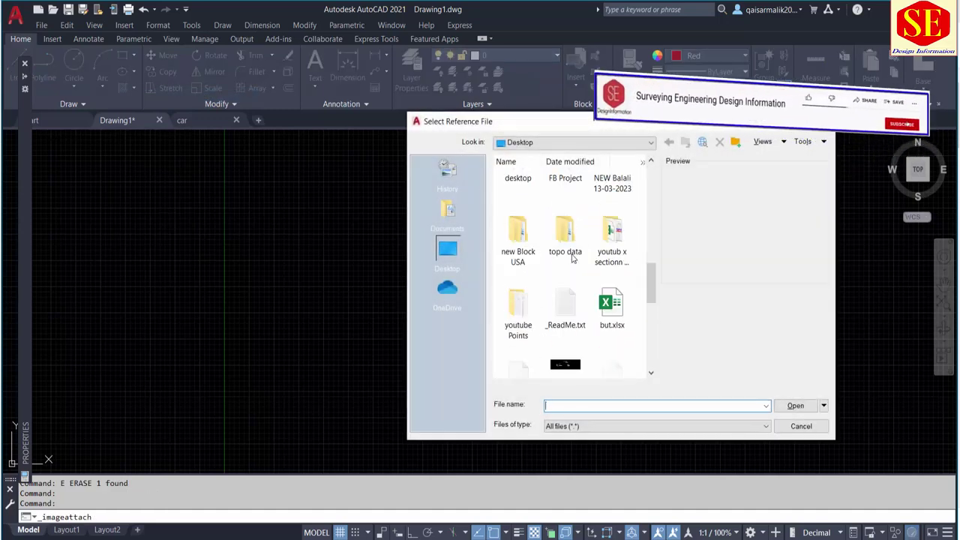
{"action": "scroll", "coordinate": [571, 257], "scroll_direction": "down", "scroll_amount": 2}
{"action": "scroll", "coordinate": [571, 258], "scroll_direction": "down", "scroll_amount": 3}
{"action": "scroll", "coordinate": [572, 257], "scroll_direction": "down", "scroll_amount": 1}
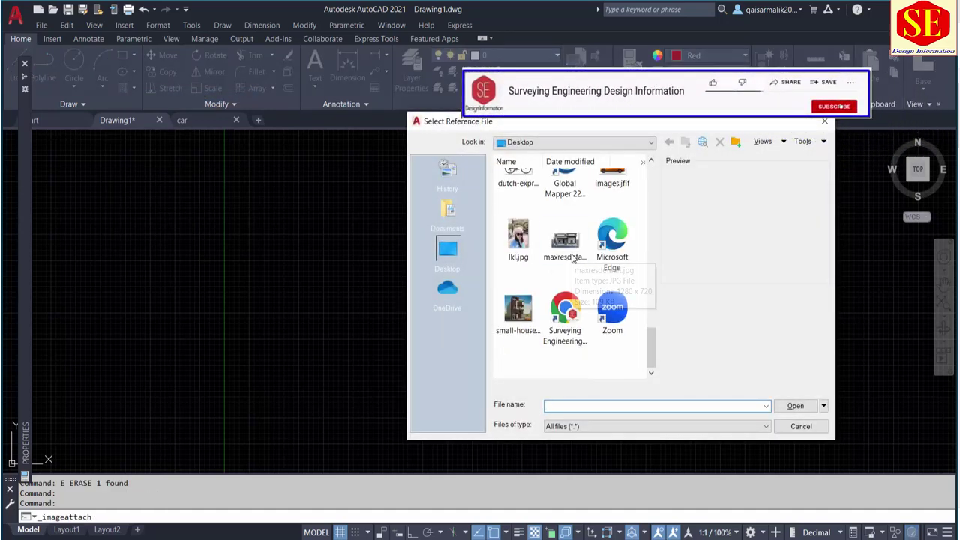
{"action": "scroll", "coordinate": [571, 258], "scroll_direction": "up", "scroll_amount": 3}
{"action": "double_click", "coordinate": [517, 276]}
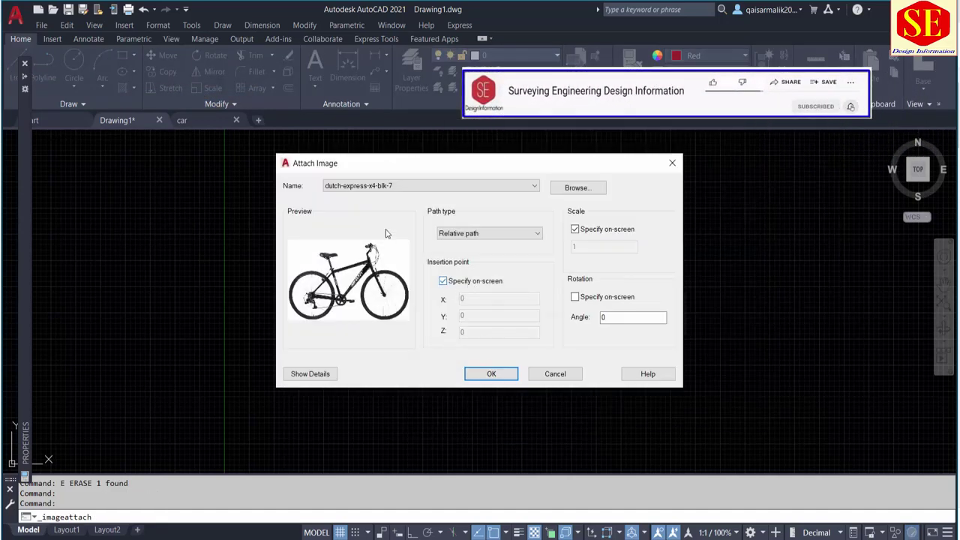
{"action": "left_click", "coordinate": [485, 381]}
Place the dutch-express-x4-blk-7 image on screen at scale 1 and centre it in view.
{"action": "left_click", "coordinate": [305, 338]}
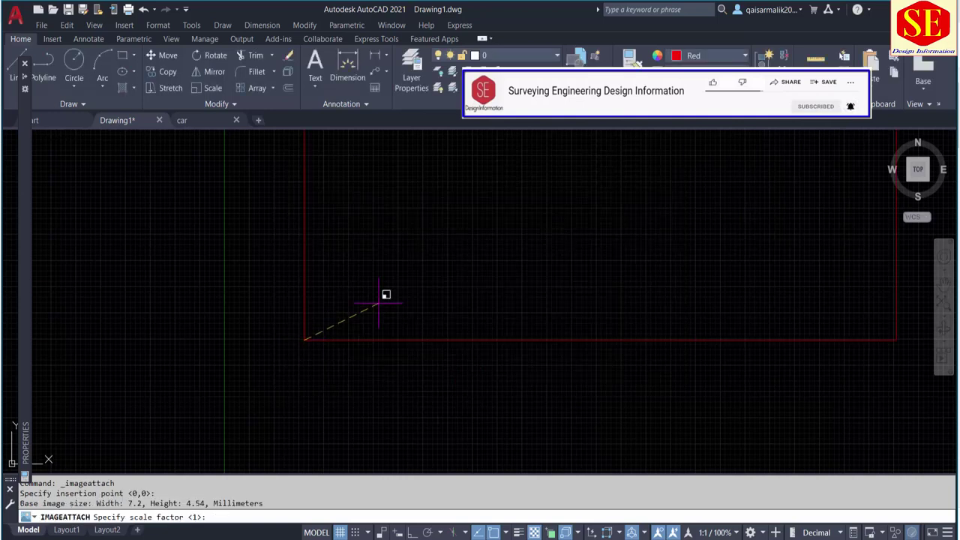
{"action": "scroll", "coordinate": [353, 344], "scroll_direction": "down", "scroll_amount": 3}
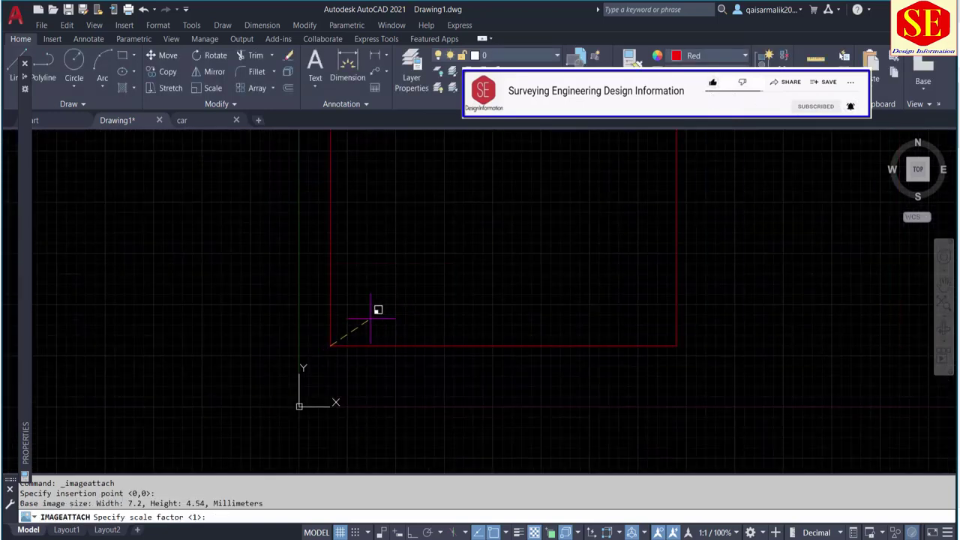
{"action": "left_click", "coordinate": [400, 315]}
{"action": "scroll", "coordinate": [383, 368], "scroll_direction": "down", "scroll_amount": 2}
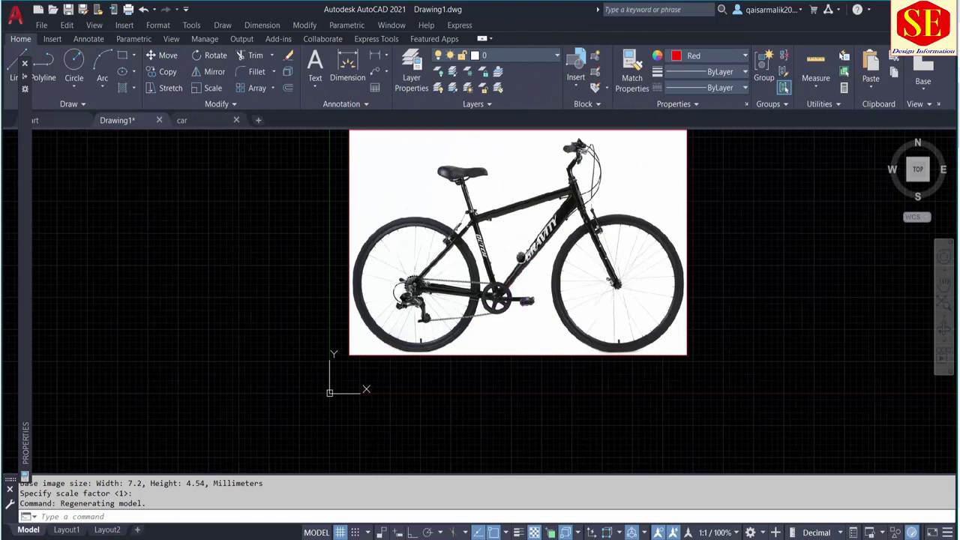
{"action": "middle_click_drag", "start_coordinate": [382, 367], "coordinate": [361, 405]}
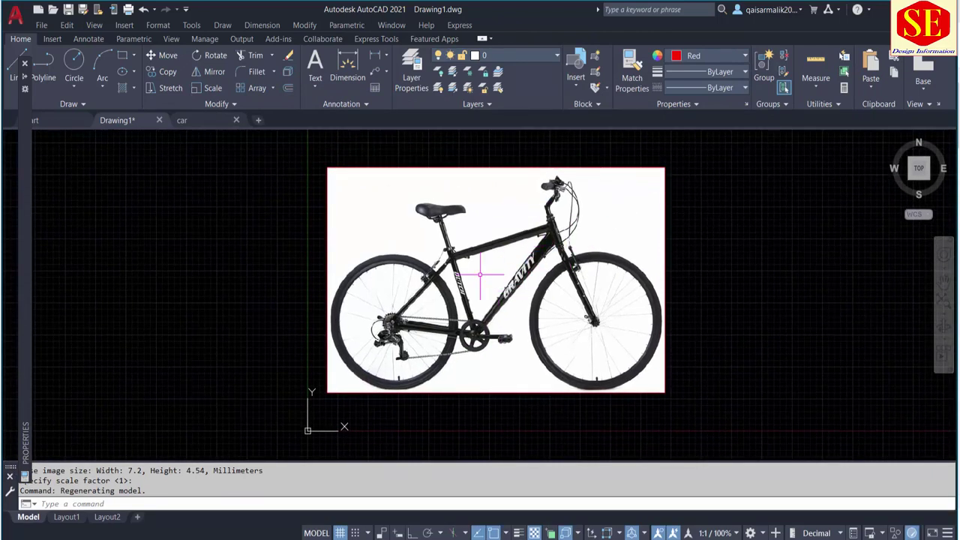
Set the current object colour to true color 205,105,40 and close the Properties palette.
{"action": "left_click", "coordinate": [704, 57]}
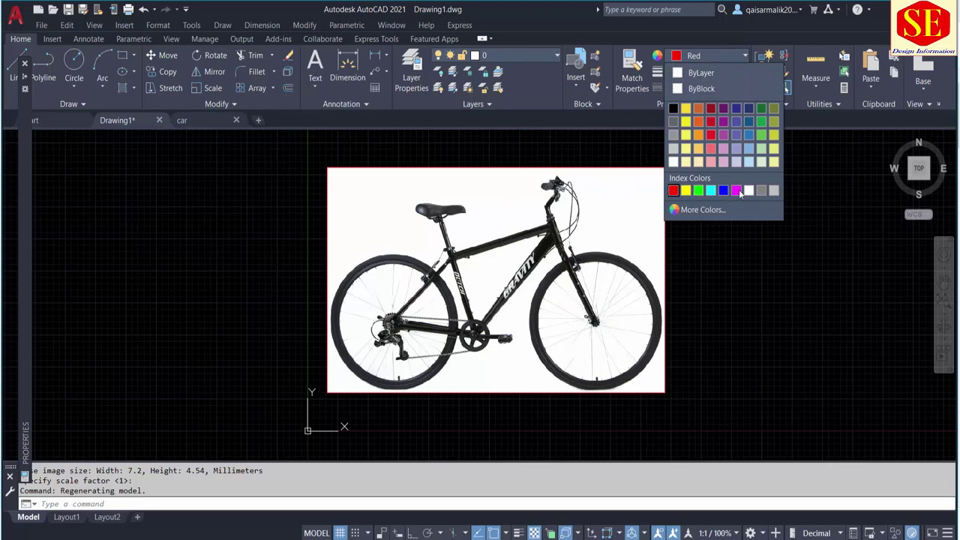
{"action": "left_click", "coordinate": [698, 135]}
{"action": "scroll", "coordinate": [614, 339], "scroll_direction": "up", "scroll_amount": 2}
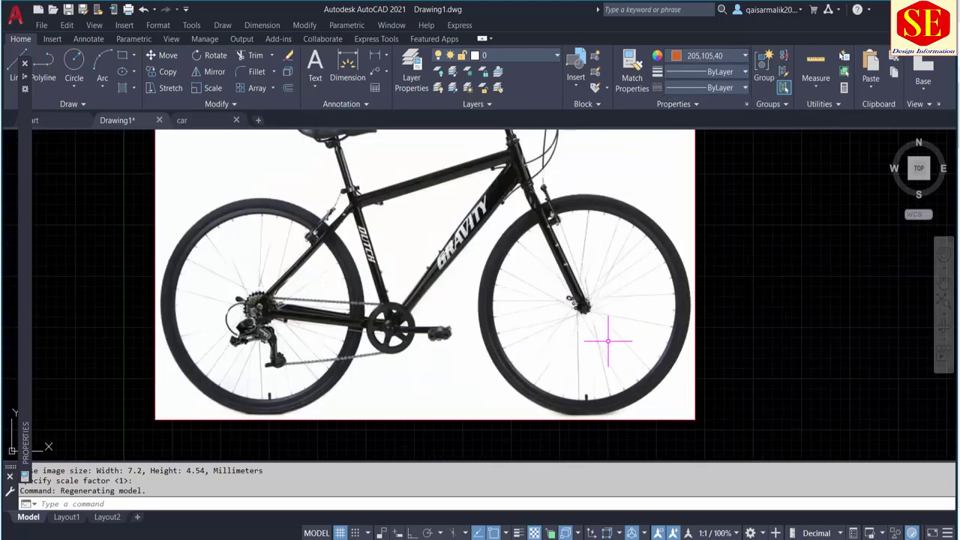
{"action": "middle_click_drag", "start_coordinate": [498, 215], "coordinate": [503, 245]}
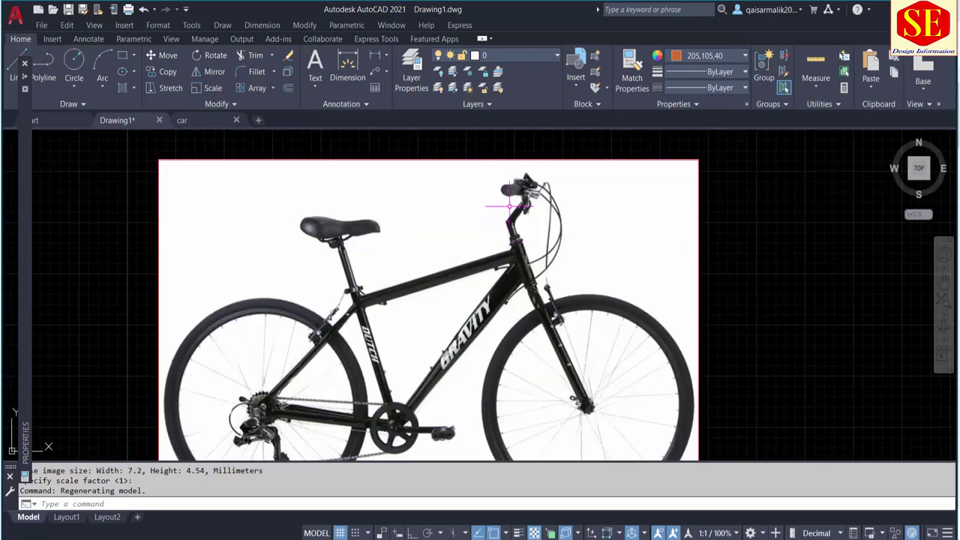
{"action": "mouse_move", "coordinate": [542, 294]}
{"action": "middle_mouse_down"}
{"action": "mouse_move", "coordinate": [557, 259]}
{"action": "mouse_move", "coordinate": [552, 284]}
{"action": "middle_mouse_up"}
{"action": "scroll", "coordinate": [562, 253], "scroll_direction": "up", "scroll_amount": 1}
{"action": "scroll", "coordinate": [561, 253], "scroll_direction": "down", "scroll_amount": 1}
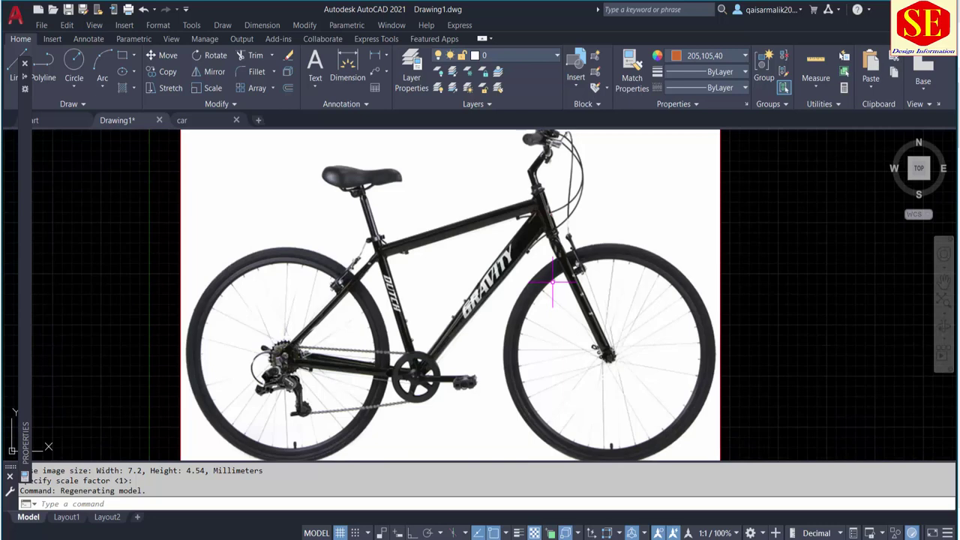
{"action": "left_click", "coordinate": [24, 63]}
Start a polyline at the top of the head tube and add points down it.
{"action": "left_click", "coordinate": [47, 66]}
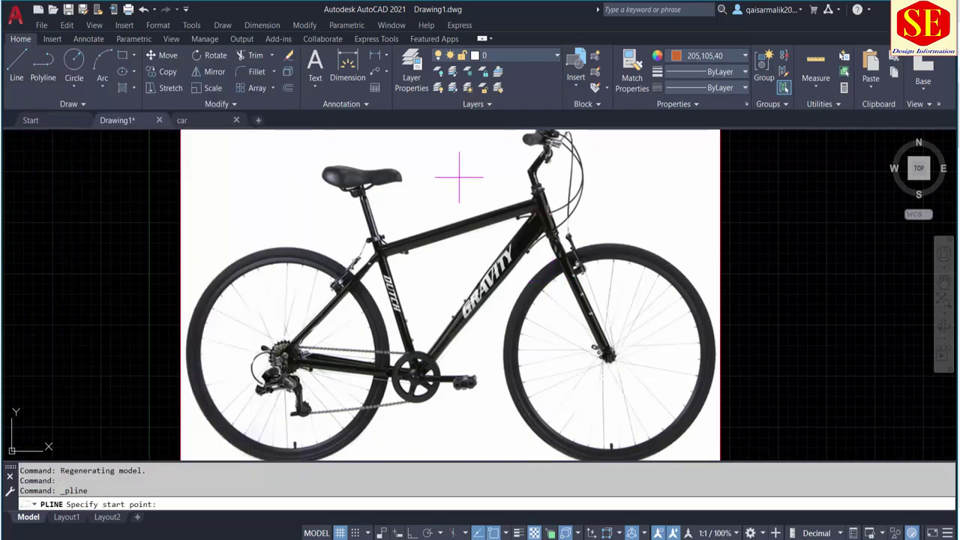
{"action": "scroll", "coordinate": [545, 201], "scroll_direction": "up", "scroll_amount": 2}
{"action": "scroll", "coordinate": [526, 190], "scroll_direction": "up", "scroll_amount": 3}
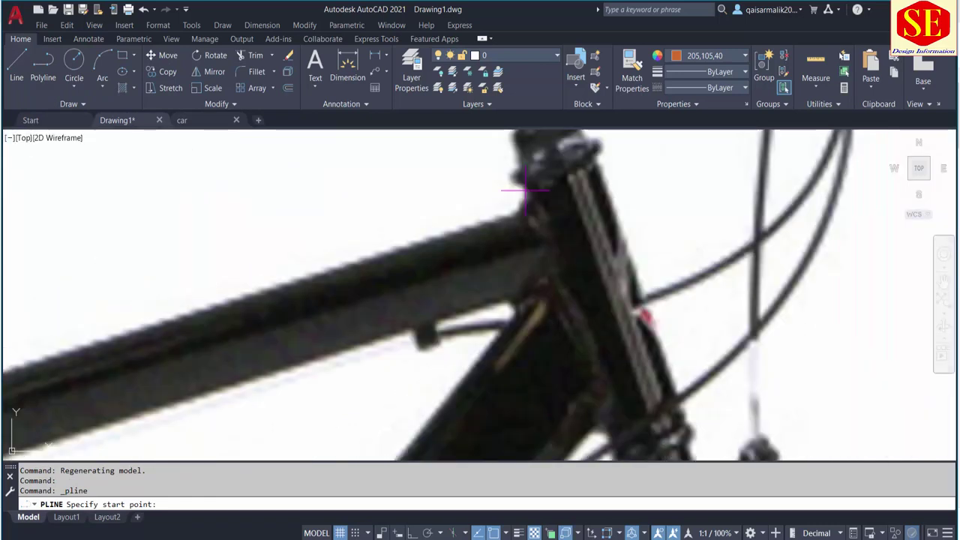
{"action": "left_click", "coordinate": [524, 185]}
{"action": "left_click", "coordinate": [526, 194]}
{"action": "scroll", "coordinate": [518, 206], "scroll_direction": "down", "scroll_amount": 1}
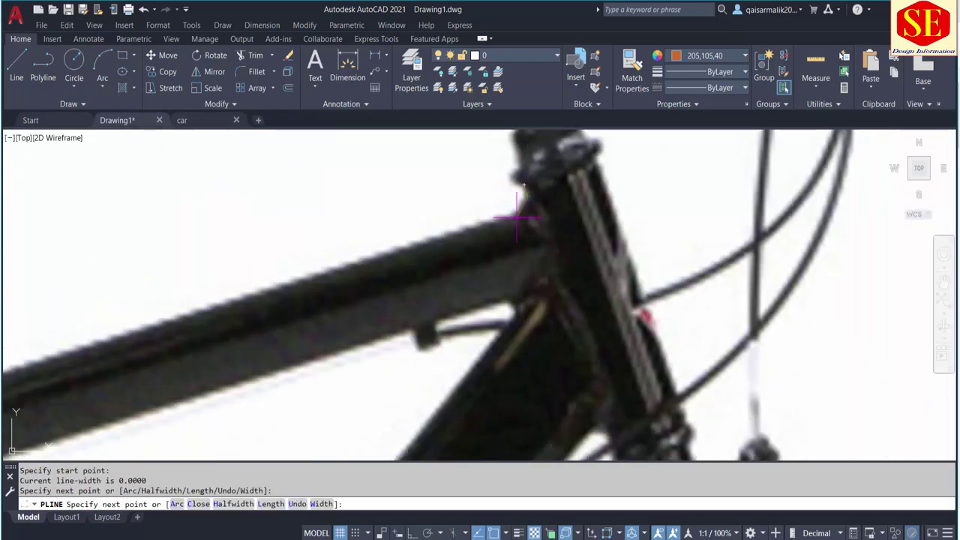
{"action": "left_click", "coordinate": [510, 211]}
Continue the outline to the top-tube/seat-tube junction and up the seat post, then end it.
{"action": "scroll", "coordinate": [510, 211], "scroll_direction": "down", "scroll_amount": 2}
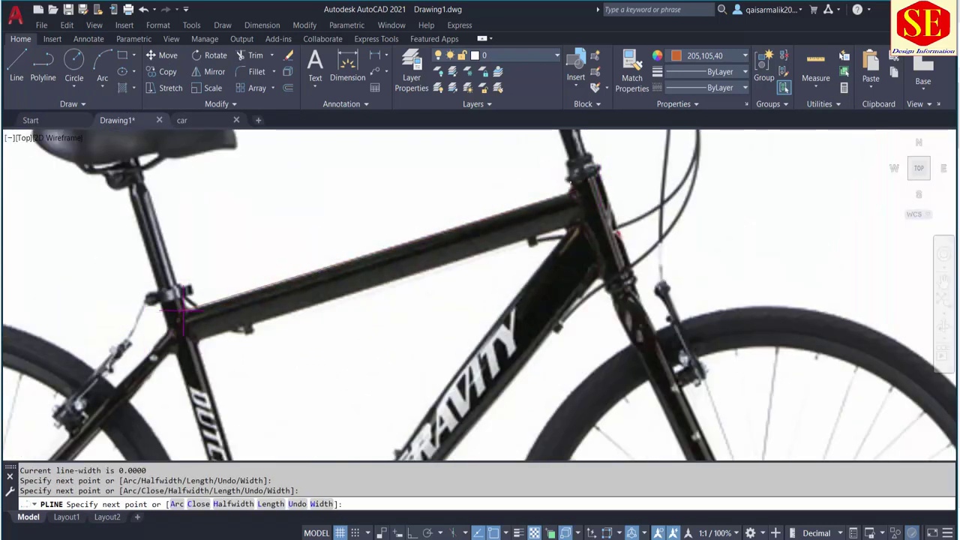
{"action": "scroll", "coordinate": [186, 311], "scroll_direction": "up", "scroll_amount": 3}
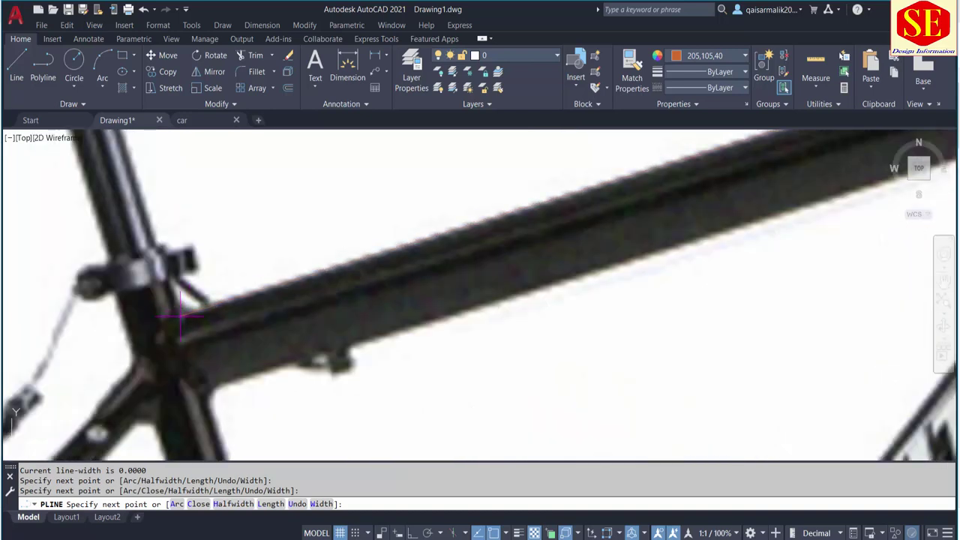
{"action": "left_click", "coordinate": [180, 315]}
{"action": "scroll", "coordinate": [180, 315], "scroll_direction": "down", "scroll_amount": 2}
{"action": "scroll", "coordinate": [248, 300], "scroll_direction": "down", "scroll_amount": 1}
{"action": "scroll", "coordinate": [240, 270], "scroll_direction": "up", "scroll_amount": 3}
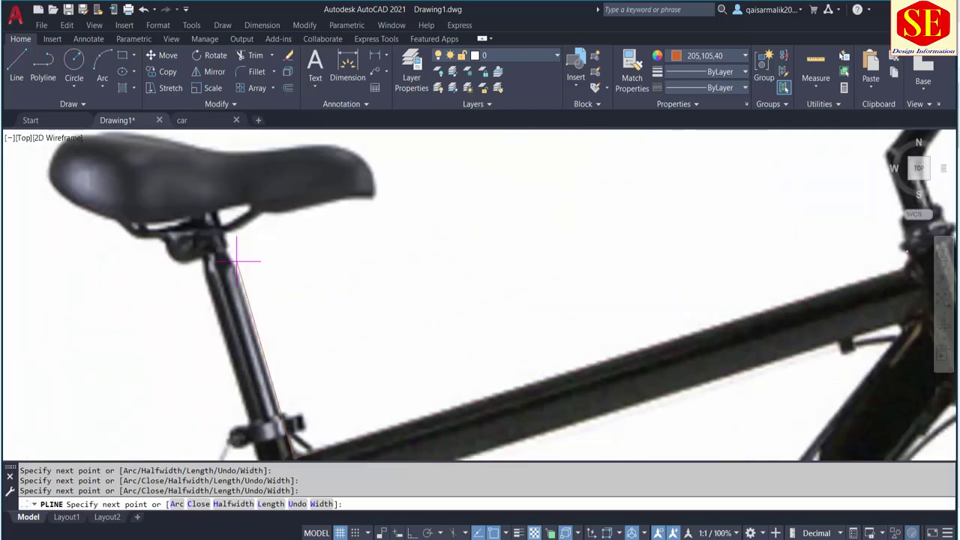
{"action": "left_click", "coordinate": [233, 264]}
{"action": "scroll", "coordinate": [225, 252], "scroll_direction": "up", "scroll_amount": 3}
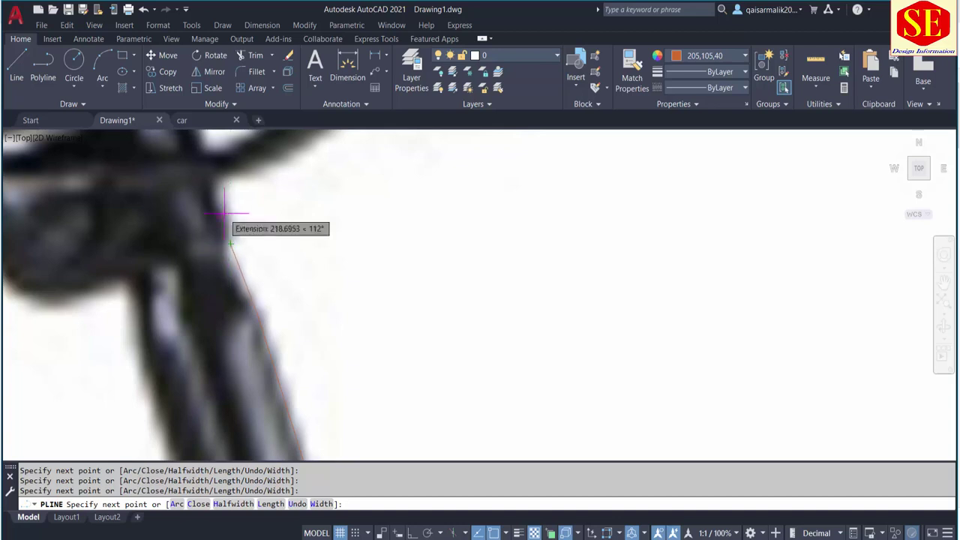
{"action": "scroll", "coordinate": [221, 214], "scroll_direction": "down", "scroll_amount": 3}
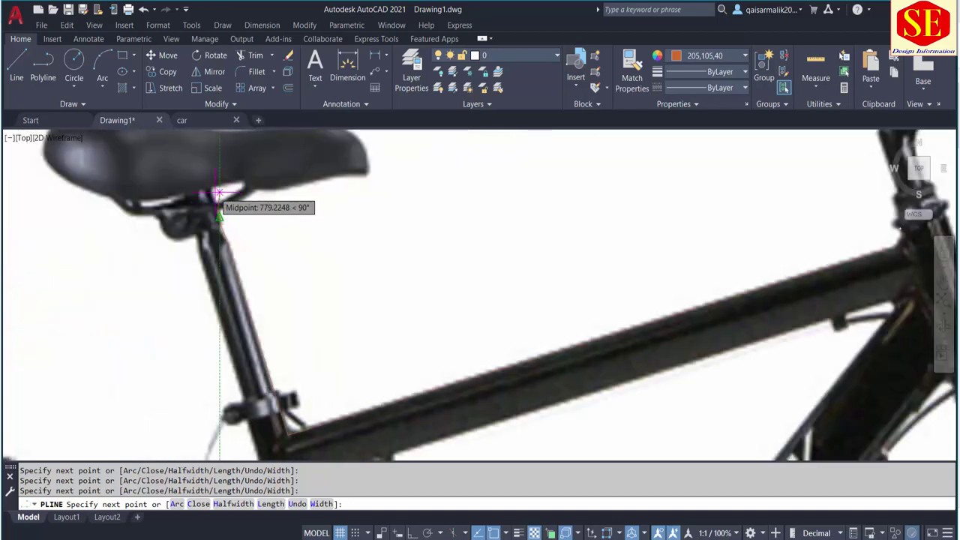
{"action": "scroll", "coordinate": [212, 191], "scroll_direction": "up", "scroll_amount": 2}
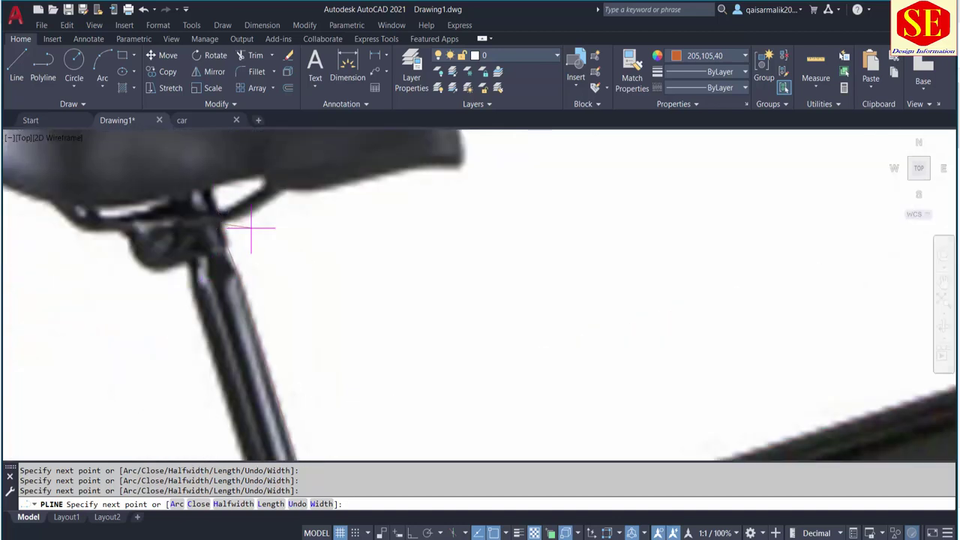
{"action": "scroll", "coordinate": [251, 228], "scroll_direction": "down", "scroll_amount": 2}
{"action": "key", "text": "Escape"}
{"action": "key", "text": "Escape"}
Start a new polyline at the seat clamp and add vertices around and below it.
{"action": "key", "text": "Return"}
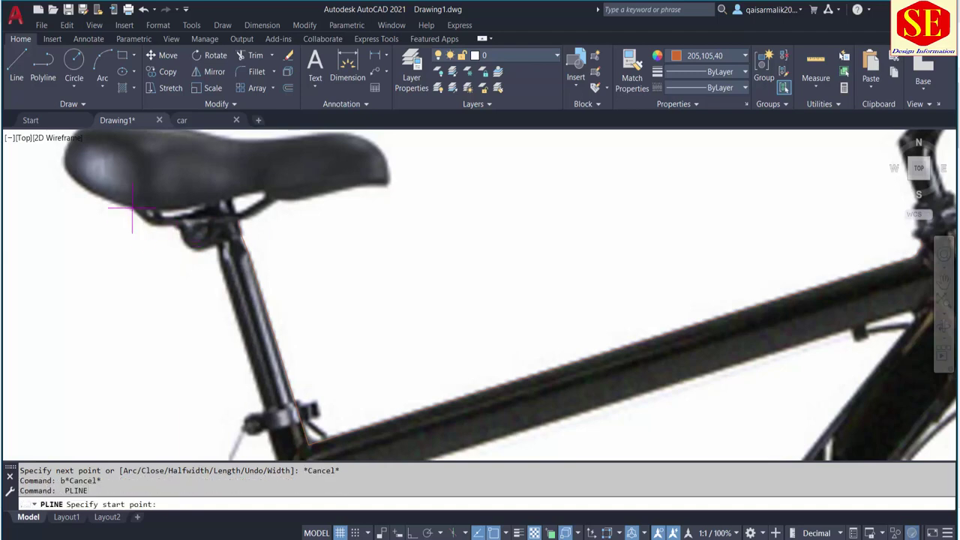
{"action": "left_click", "coordinate": [132, 209]}
{"action": "left_click", "coordinate": [149, 223]}
{"action": "left_click", "coordinate": [181, 226]}
{"action": "left_click", "coordinate": [187, 247]}
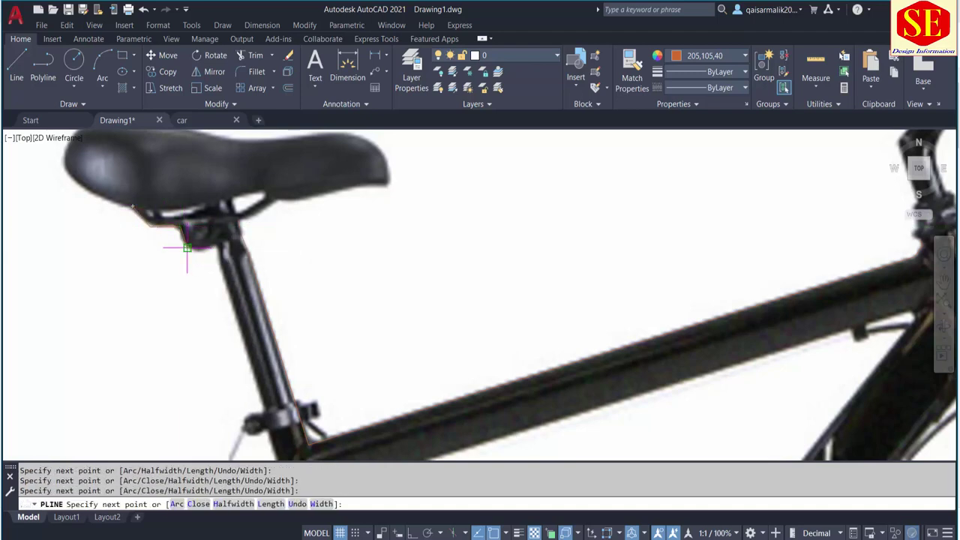
{"action": "left_click", "coordinate": [218, 246]}
Follow the seat stay down to the rear cassette, then end the polyline.
{"action": "scroll", "coordinate": [220, 244], "scroll_direction": "up", "scroll_amount": 3}
{"action": "scroll", "coordinate": [200, 247], "scroll_direction": "down", "scroll_amount": 2}
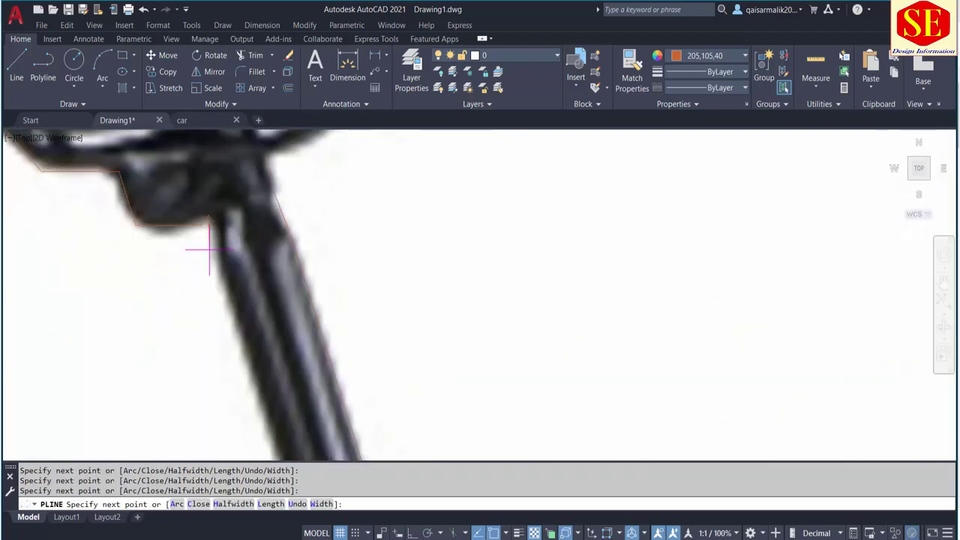
{"action": "scroll", "coordinate": [203, 252], "scroll_direction": "up", "scroll_amount": 1}
{"action": "scroll", "coordinate": [215, 262], "scroll_direction": "down", "scroll_amount": 3}
{"action": "mouse_move", "coordinate": [251, 259]}
{"action": "middle_mouse_down"}
{"action": "mouse_move", "coordinate": [273, 285]}
{"action": "mouse_move", "coordinate": [267, 274]}
{"action": "middle_mouse_up"}
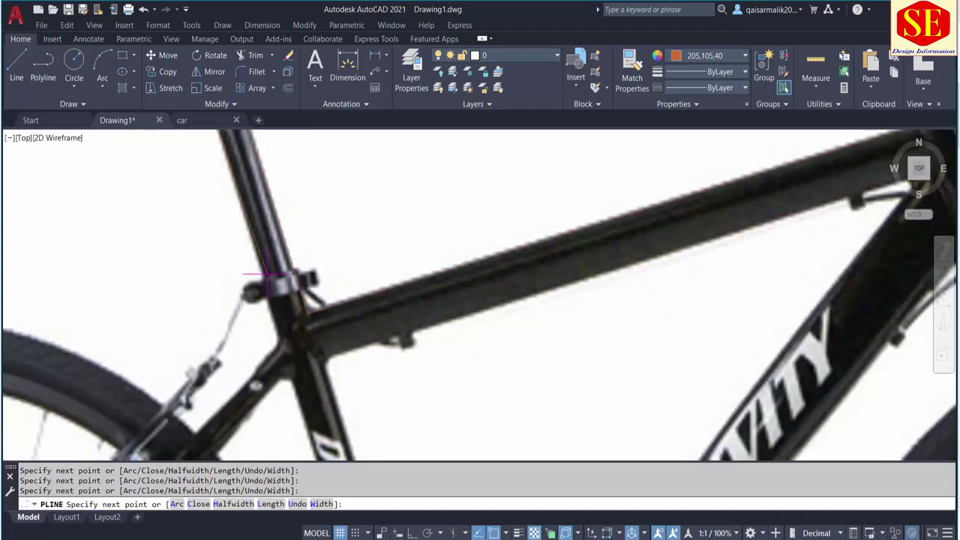
{"action": "scroll", "coordinate": [270, 357], "scroll_direction": "up", "scroll_amount": 1}
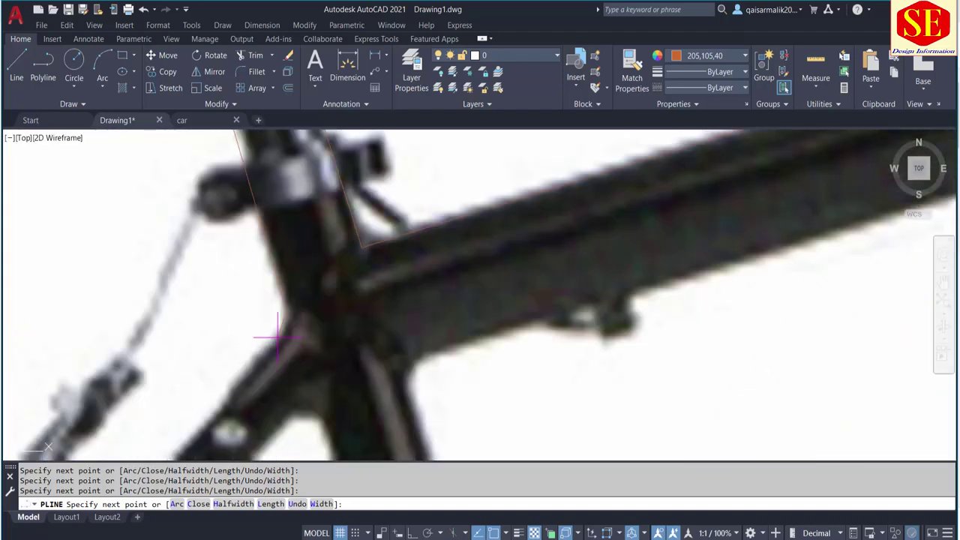
{"action": "scroll", "coordinate": [337, 300], "scroll_direction": "down", "scroll_amount": 2}
{"action": "scroll", "coordinate": [413, 239], "scroll_direction": "down", "scroll_amount": 2}
{"action": "scroll", "coordinate": [300, 323], "scroll_direction": "up", "scroll_amount": 2}
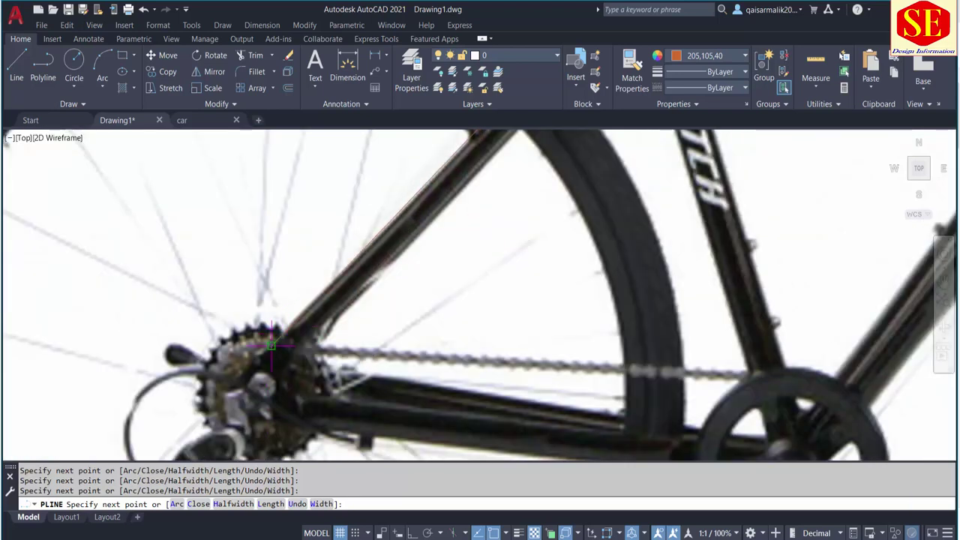
{"action": "scroll", "coordinate": [262, 353], "scroll_direction": "up", "scroll_amount": 1}
{"action": "scroll", "coordinate": [255, 356], "scroll_direction": "up", "scroll_amount": 1}
{"action": "scroll", "coordinate": [247, 366], "scroll_direction": "up", "scroll_amount": 1}
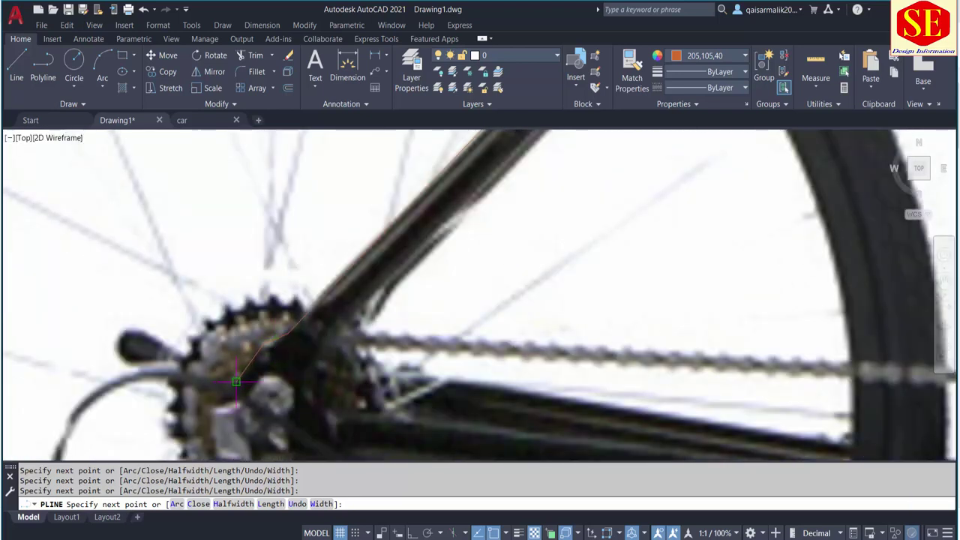
{"action": "middle_click_drag", "start_coordinate": [236, 382], "coordinate": [272, 322]}
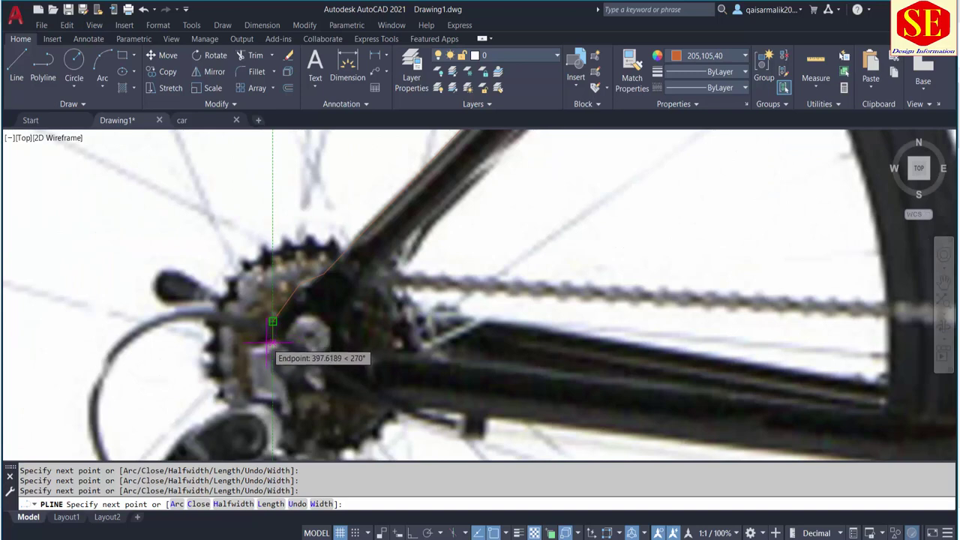
{"action": "scroll", "coordinate": [273, 339], "scroll_direction": "down", "scroll_amount": 3}
{"action": "key", "text": "Escape"}
{"action": "scroll", "coordinate": [273, 338], "scroll_direction": "down", "scroll_amount": 4}
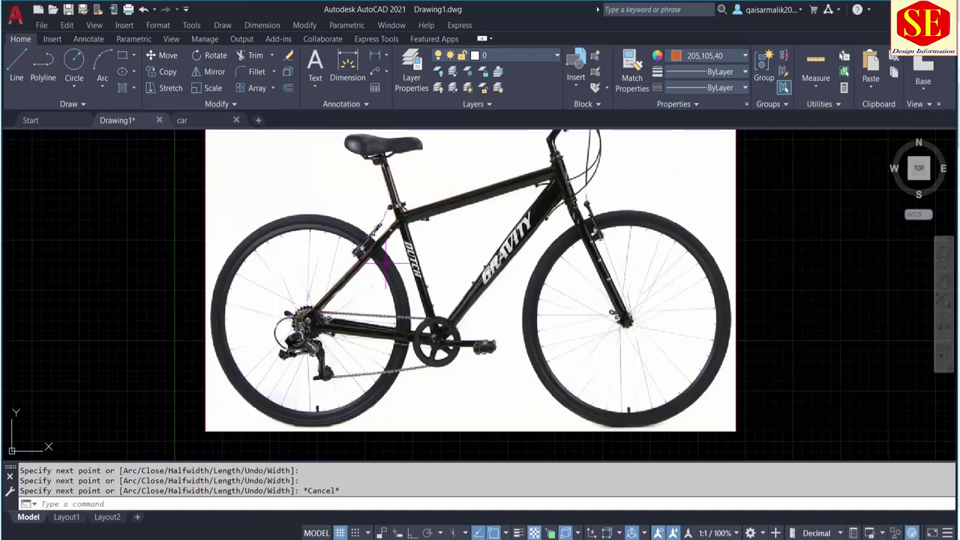
{"action": "scroll", "coordinate": [570, 192], "scroll_direction": "up", "scroll_amount": 4}
Run a new polyline from the top-tube/head-tube joint to the seat-tube joint.
{"action": "key", "text": "Return"}
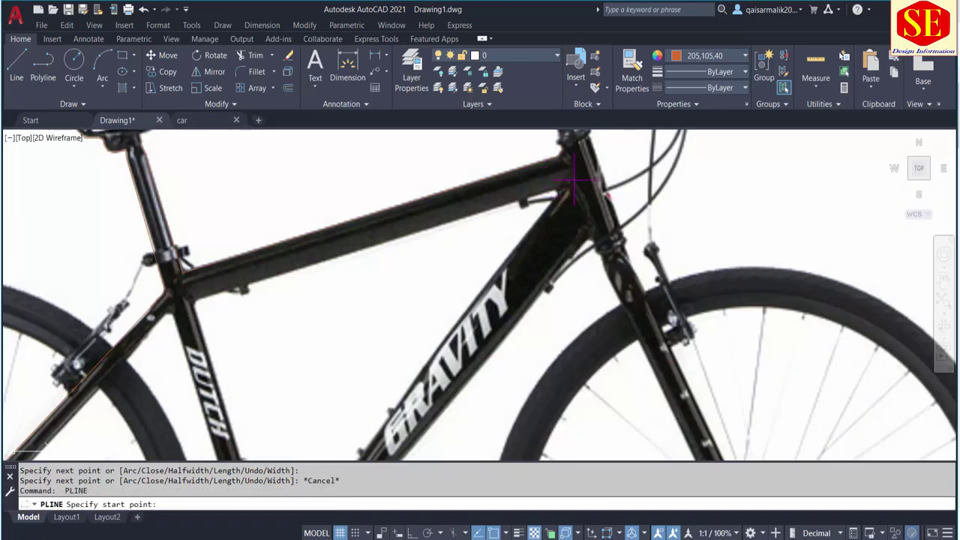
{"action": "scroll", "coordinate": [573, 180], "scroll_direction": "up", "scroll_amount": 2}
{"action": "left_click", "coordinate": [551, 194]}
{"action": "scroll", "coordinate": [551, 193], "scroll_direction": "down", "scroll_amount": 3}
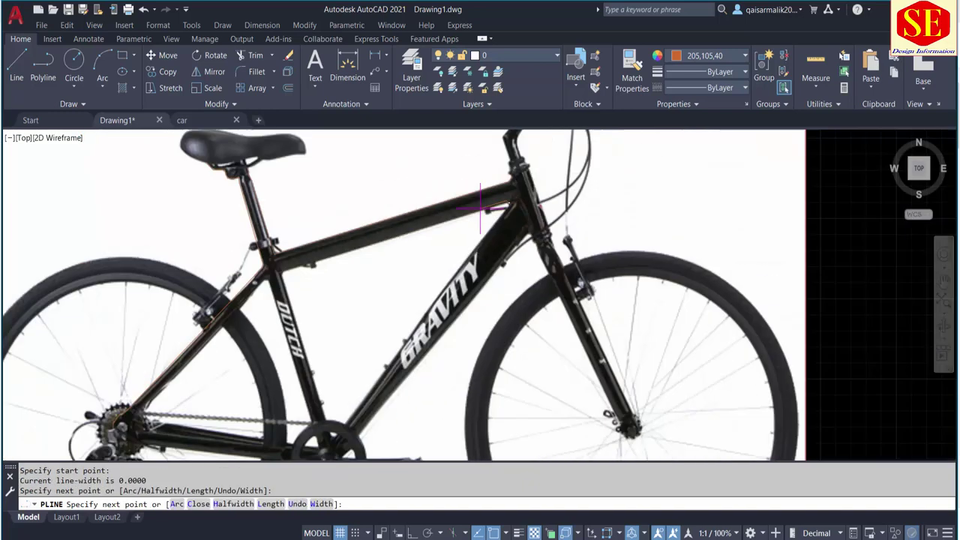
{"action": "scroll", "coordinate": [300, 255], "scroll_direction": "up", "scroll_amount": 3}
{"action": "left_click", "coordinate": [268, 264]}
{"action": "scroll", "coordinate": [268, 264], "scroll_direction": "down", "scroll_amount": 2}
{"action": "scroll", "coordinate": [300, 300], "scroll_direction": "down", "scroll_amount": 1}
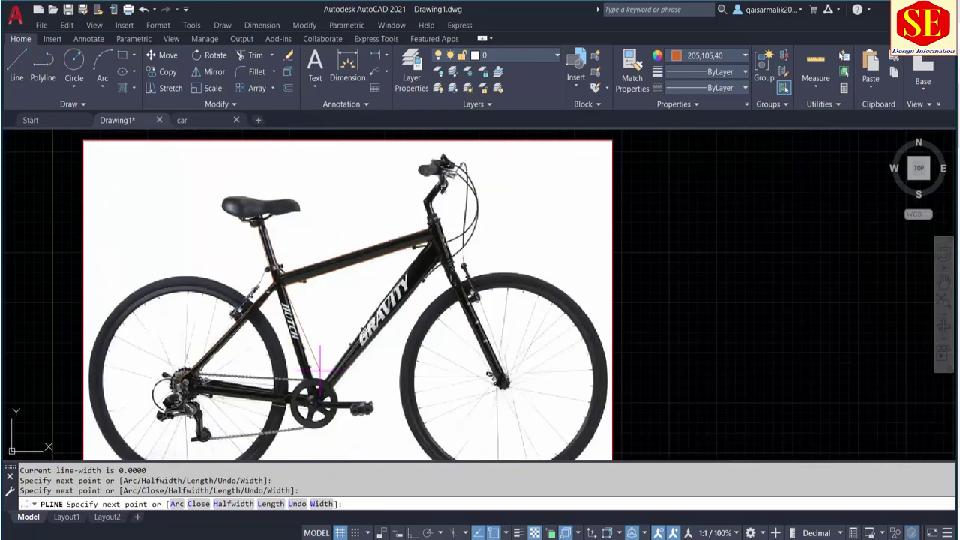
{"action": "scroll", "coordinate": [323, 375], "scroll_direction": "up", "scroll_amount": 4}
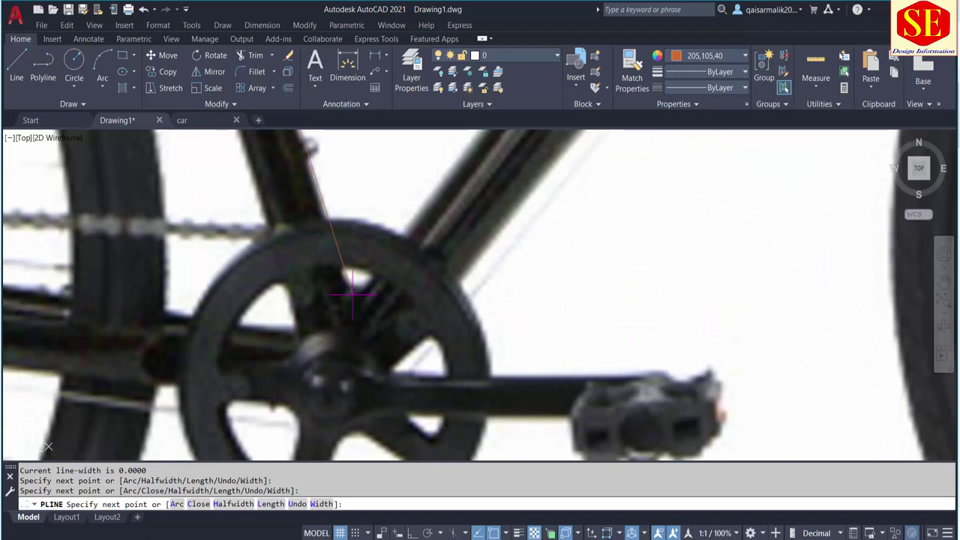
Continue the outline through the crank and back to the head-tube joint, then end it.
{"action": "left_click", "coordinate": [351, 297]}
{"action": "scroll", "coordinate": [351, 297], "scroll_direction": "down", "scroll_amount": 2}
{"action": "scroll", "coordinate": [394, 248], "scroll_direction": "down", "scroll_amount": 2}
{"action": "scroll", "coordinate": [394, 248], "scroll_direction": "up", "scroll_amount": 5}
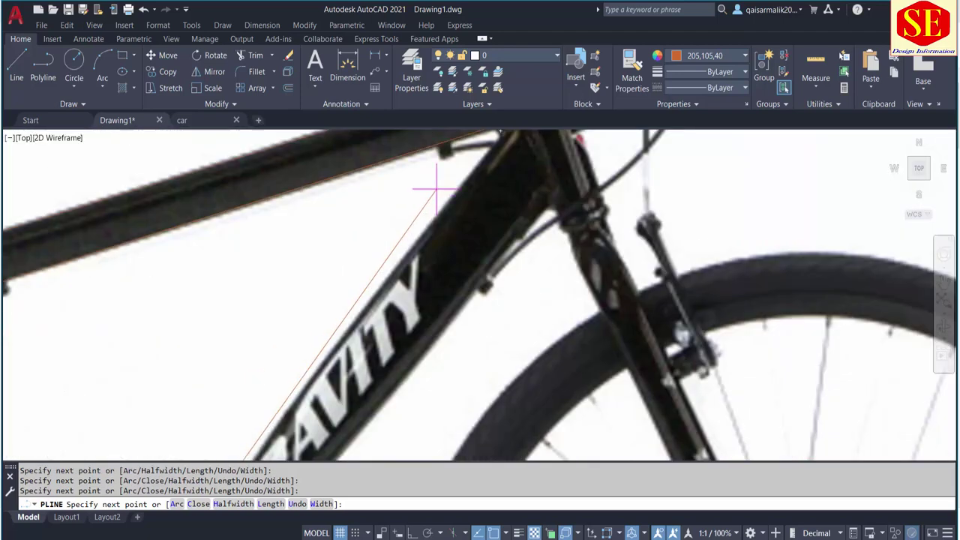
{"action": "scroll", "coordinate": [435, 188], "scroll_direction": "up", "scroll_amount": 2}
{"action": "scroll", "coordinate": [435, 188], "scroll_direction": "up", "scroll_amount": 2}
{"action": "left_click", "coordinate": [441, 196]}
{"action": "key", "text": "Escape"}
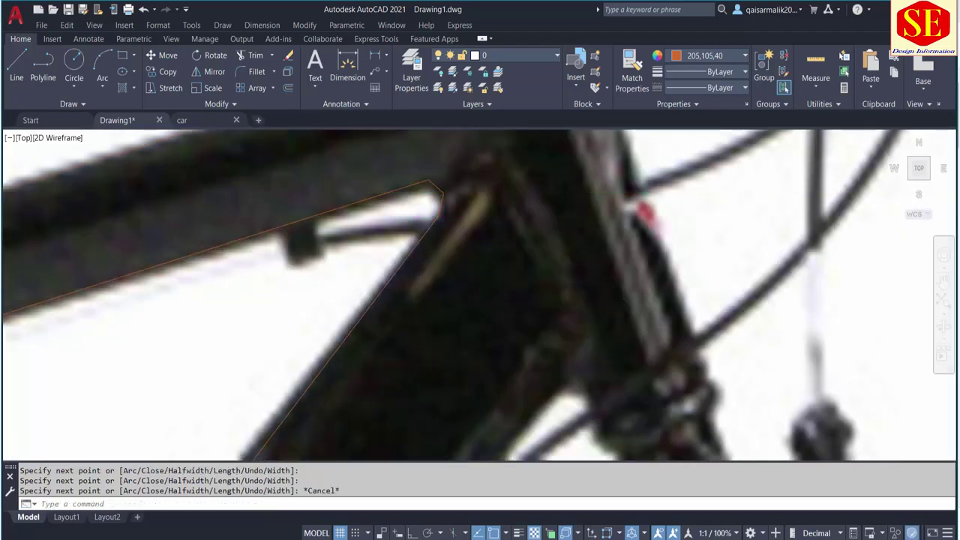
{"action": "scroll", "coordinate": [510, 225], "scroll_direction": "down", "scroll_amount": 3}
Start a PL polyline below the saddle and add vertices along its underside.
{"action": "middle_click_drag", "start_coordinate": [505, 225], "coordinate": [548, 252]}
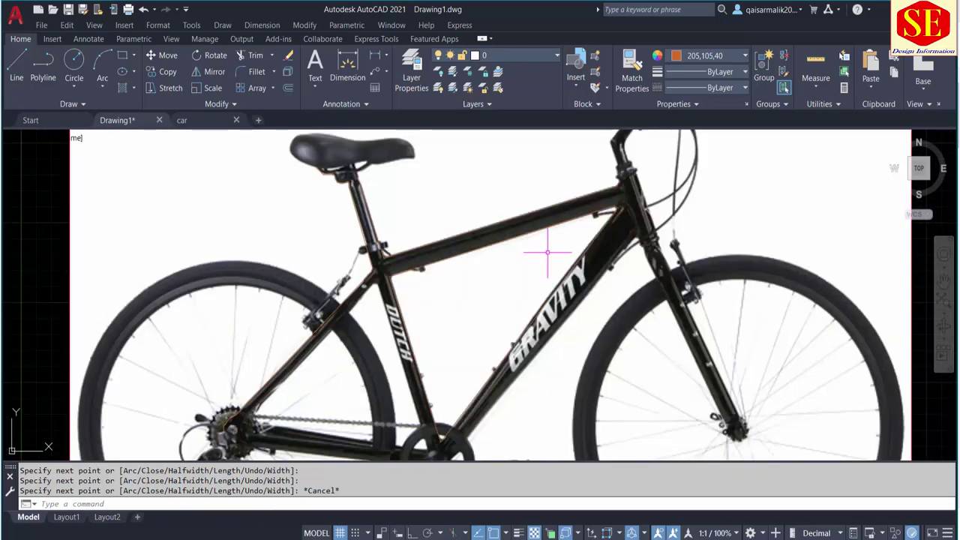
{"action": "scroll", "coordinate": [360, 214], "scroll_direction": "up", "scroll_amount": 1}
{"action": "scroll", "coordinate": [341, 220], "scroll_direction": "up", "scroll_amount": 4}
{"action": "type", "text": "pl"}
{"action": "key", "text": "Return"}
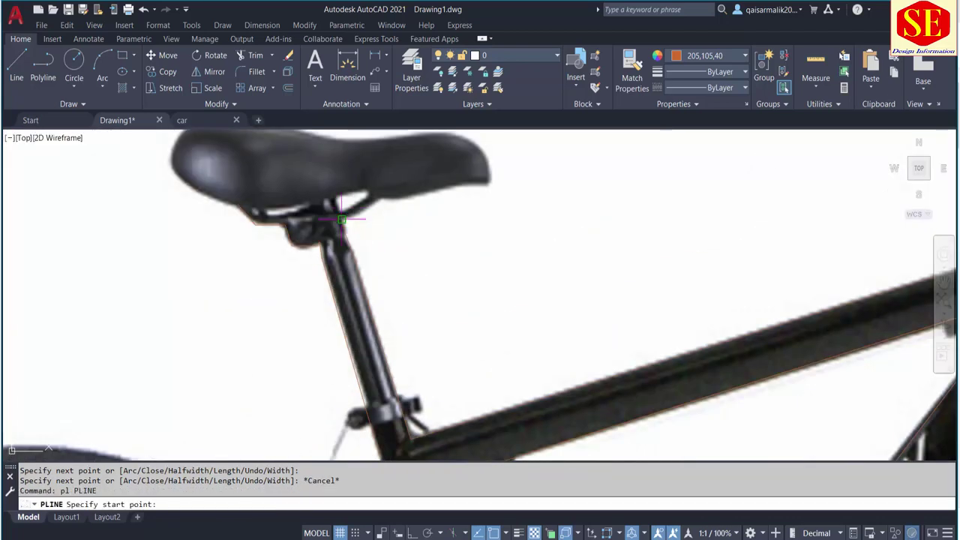
{"action": "scroll", "coordinate": [341, 220], "scroll_direction": "up", "scroll_amount": 2}
{"action": "left_click", "coordinate": [365, 215]}
{"action": "scroll", "coordinate": [375, 202], "scroll_direction": "down", "scroll_amount": 2}
{"action": "left_click", "coordinate": [450, 167]}
{"action": "scroll", "coordinate": [460, 165], "scroll_direction": "up", "scroll_amount": 2}
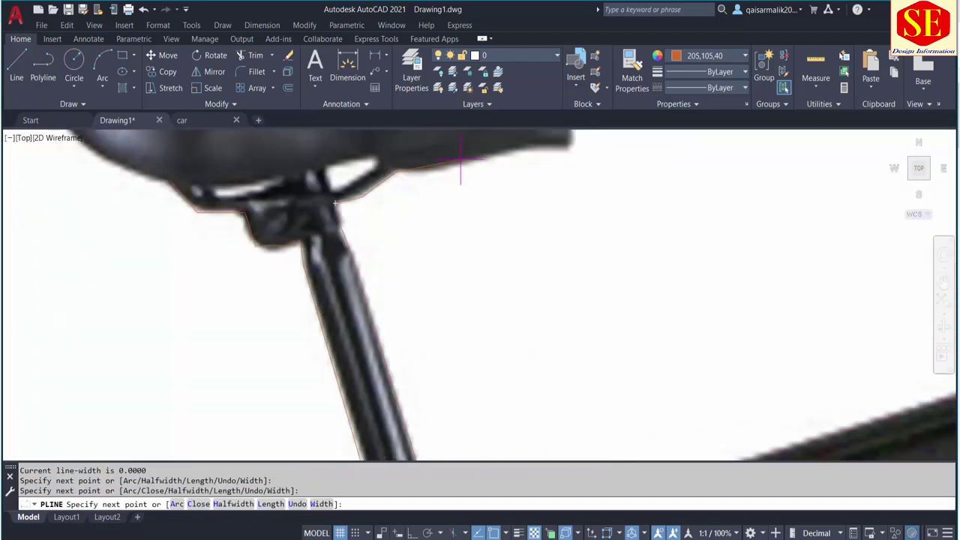
{"action": "left_click", "coordinate": [509, 154]}
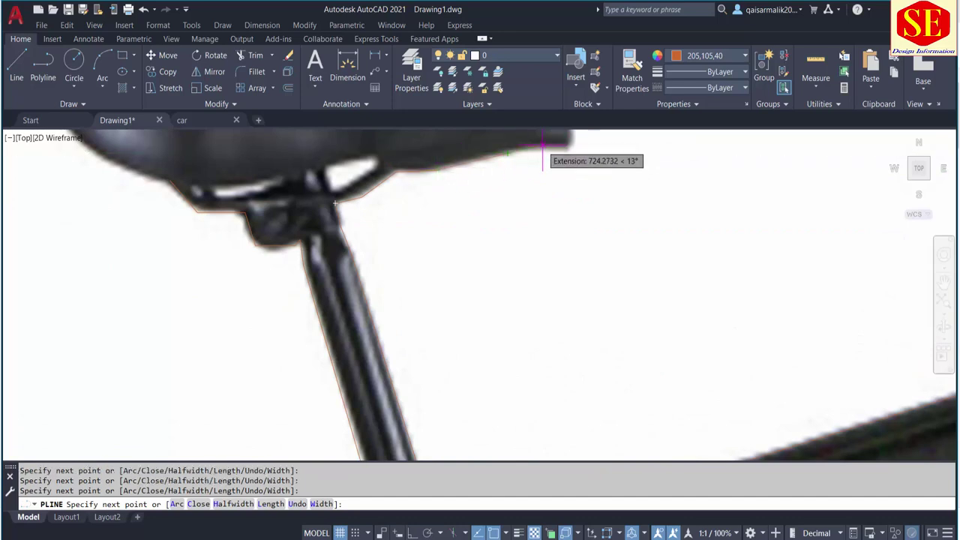
Undo the wrong segment, then continue the outline along the bottom edge, across the top, and around the left end.
{"action": "key", "text": "ctrl+z"}
{"action": "scroll", "coordinate": [552, 155], "scroll_direction": "down", "scroll_amount": 3}
{"action": "scroll", "coordinate": [525, 292], "scroll_direction": "up", "scroll_amount": 5}
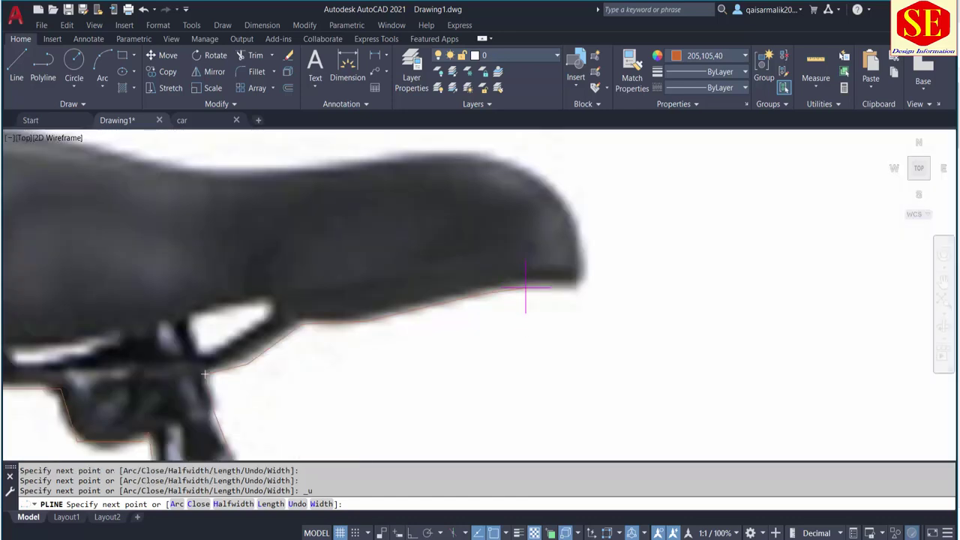
{"action": "left_click", "coordinate": [578, 287]}
{"action": "scroll", "coordinate": [478, 152], "scroll_direction": "down", "scroll_amount": 2}
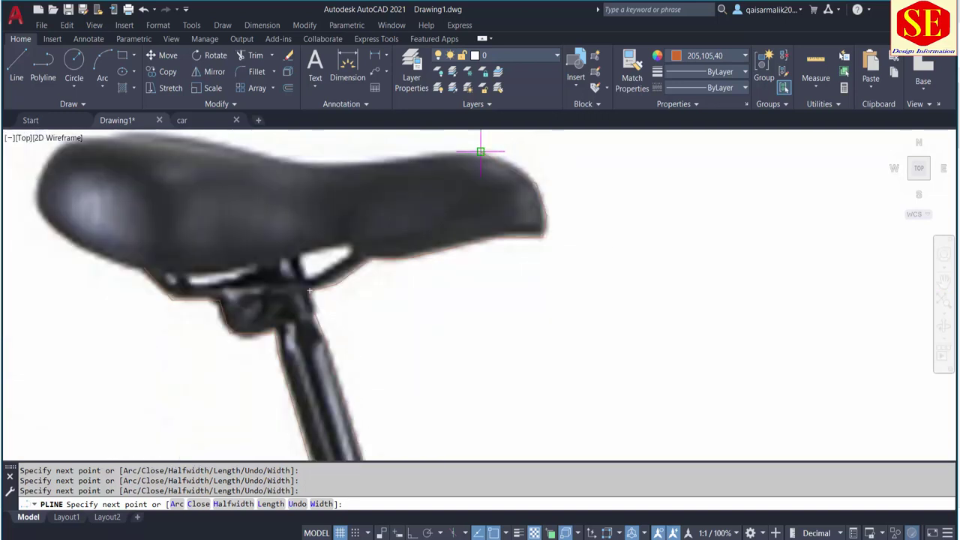
{"action": "left_click", "coordinate": [309, 160]}
{"action": "scroll", "coordinate": [312, 154], "scroll_direction": "up", "scroll_amount": 1}
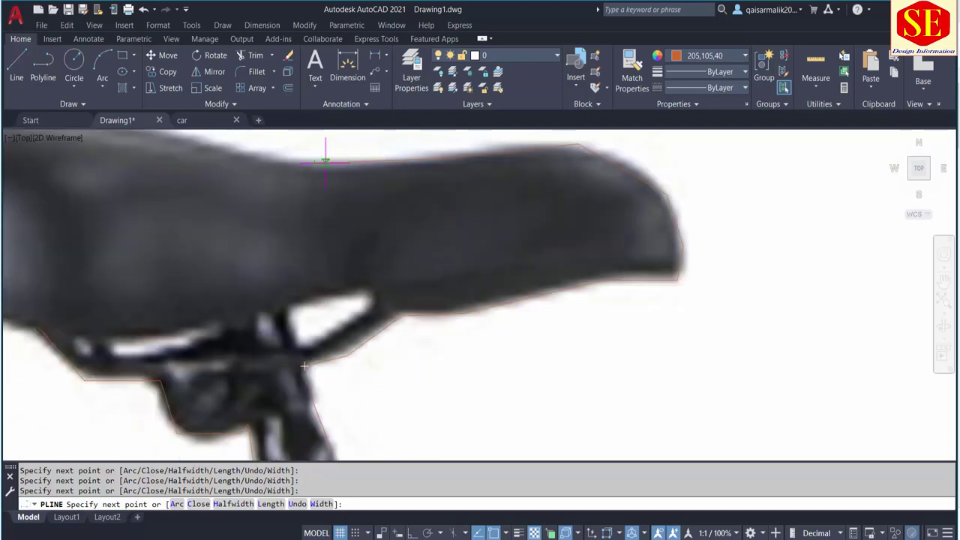
{"action": "scroll", "coordinate": [317, 145], "scroll_direction": "down", "scroll_amount": 1}
{"action": "scroll", "coordinate": [630, 263], "scroll_direction": "down", "scroll_amount": 3}
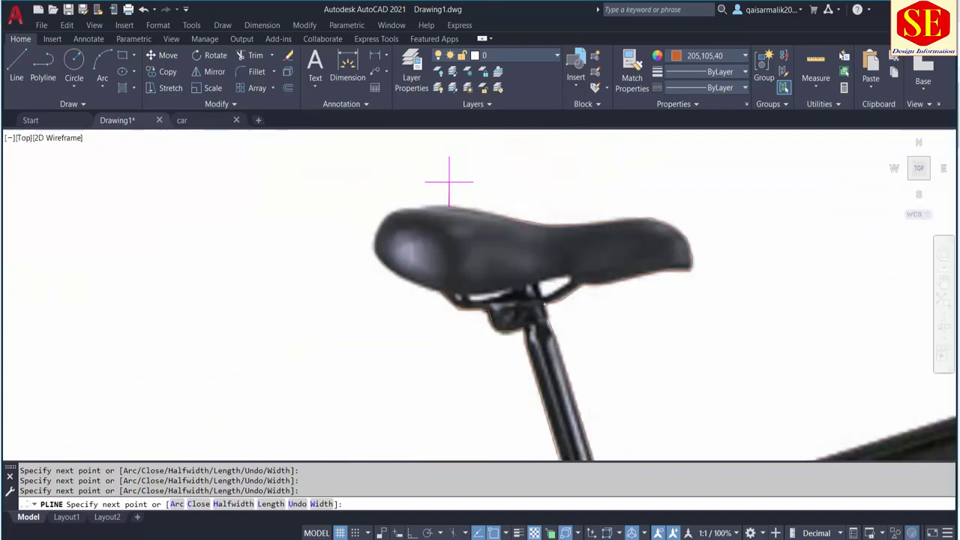
{"action": "scroll", "coordinate": [428, 207], "scroll_direction": "up", "scroll_amount": 6}
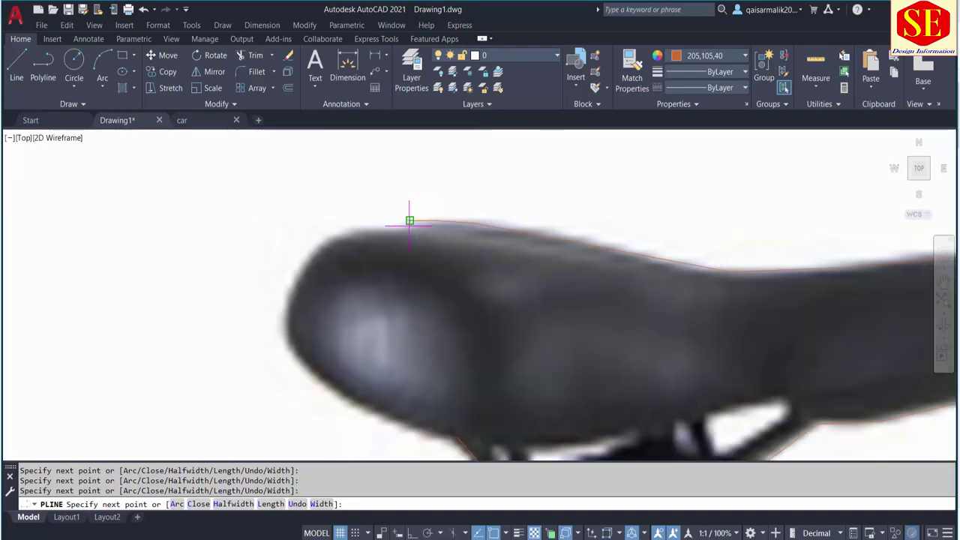
{"action": "left_click", "coordinate": [409, 221]}
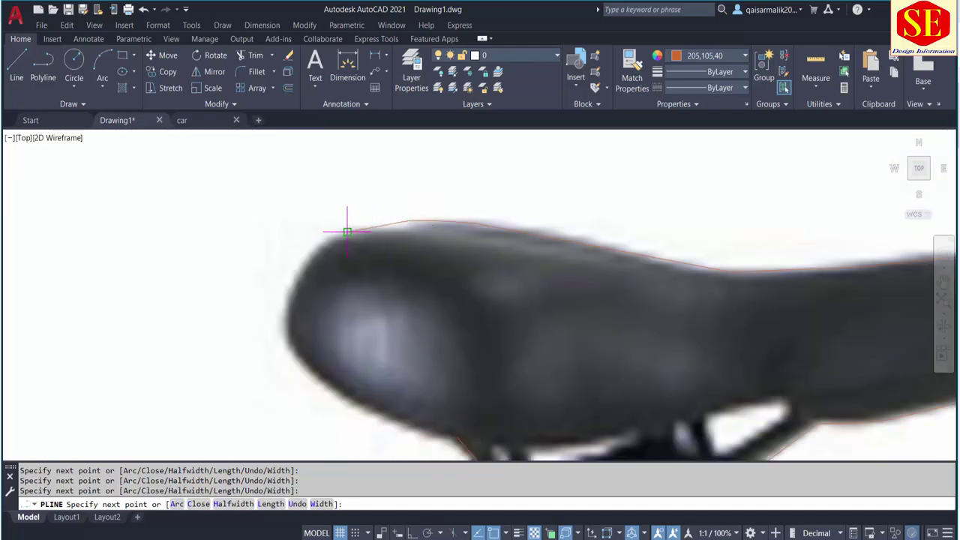
{"action": "left_click", "coordinate": [286, 351]}
{"action": "scroll", "coordinate": [286, 351], "scroll_direction": "down", "scroll_amount": 1}
{"action": "scroll", "coordinate": [322, 378], "scroll_direction": "up", "scroll_amount": 1}
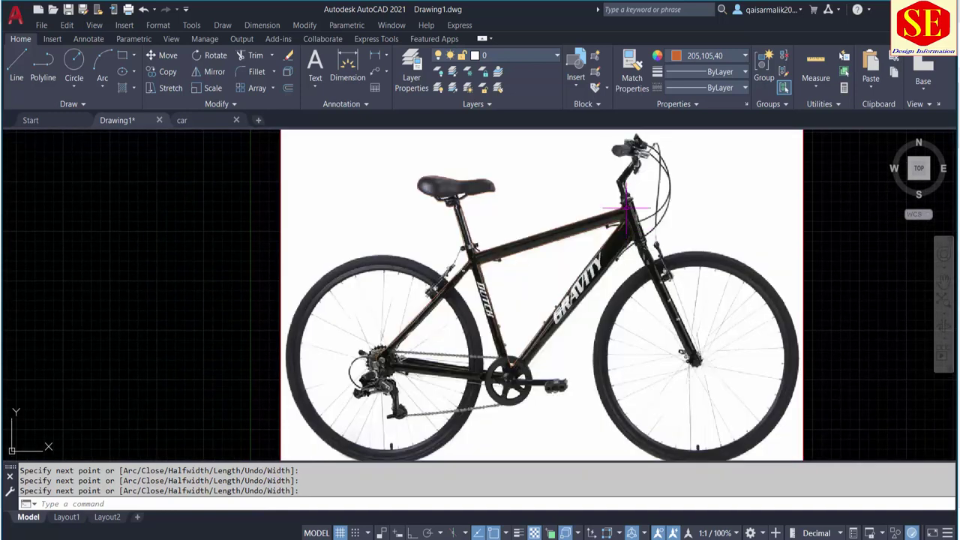
Start a new polyline near the crank with vertices at the seat-tube junction.
{"action": "scroll", "coordinate": [508, 301], "scroll_direction": "up", "scroll_amount": 2}
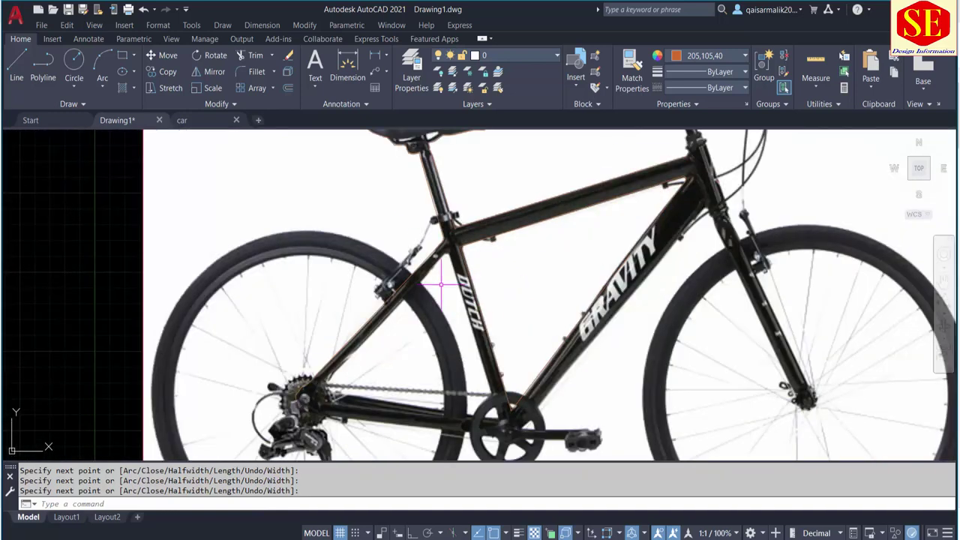
{"action": "type", "text": "l"}
{"action": "key", "text": "Return"}
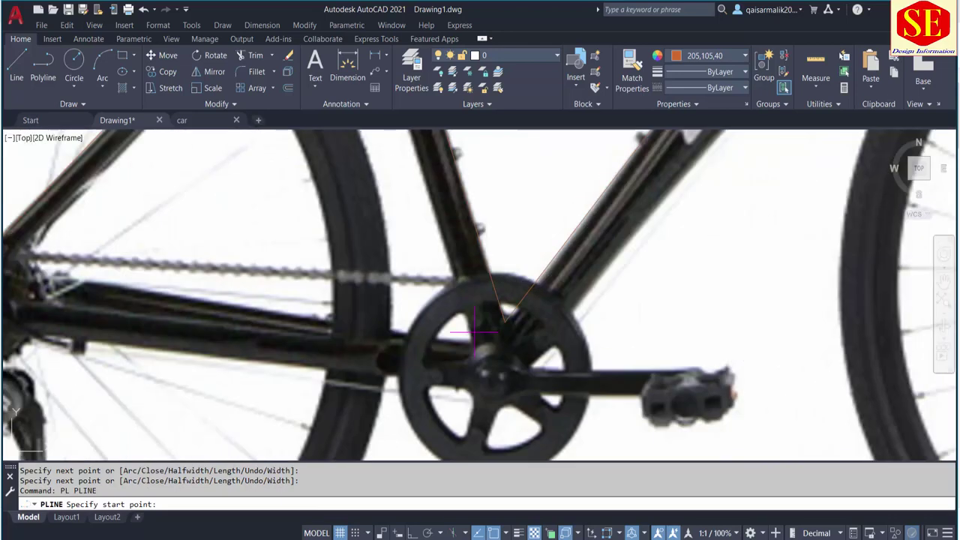
{"action": "left_click", "coordinate": [472, 345]}
{"action": "scroll", "coordinate": [473, 345], "scroll_direction": "down", "scroll_amount": 5}
{"action": "scroll", "coordinate": [460, 321], "scroll_direction": "up", "scroll_amount": 3}
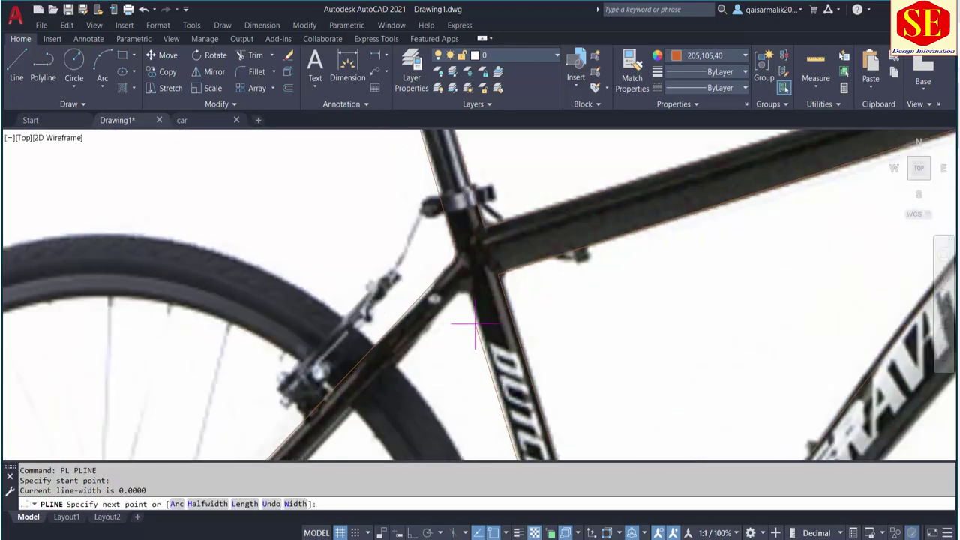
{"action": "scroll", "coordinate": [467, 295], "scroll_direction": "up", "scroll_amount": 2}
{"action": "left_click", "coordinate": [470, 293]}
{"action": "left_click", "coordinate": [456, 306]}
Extend the rear-triangle outline to the rear dropout and rear hub.
{"action": "scroll", "coordinate": [456, 299], "scroll_direction": "down", "scroll_amount": 1}
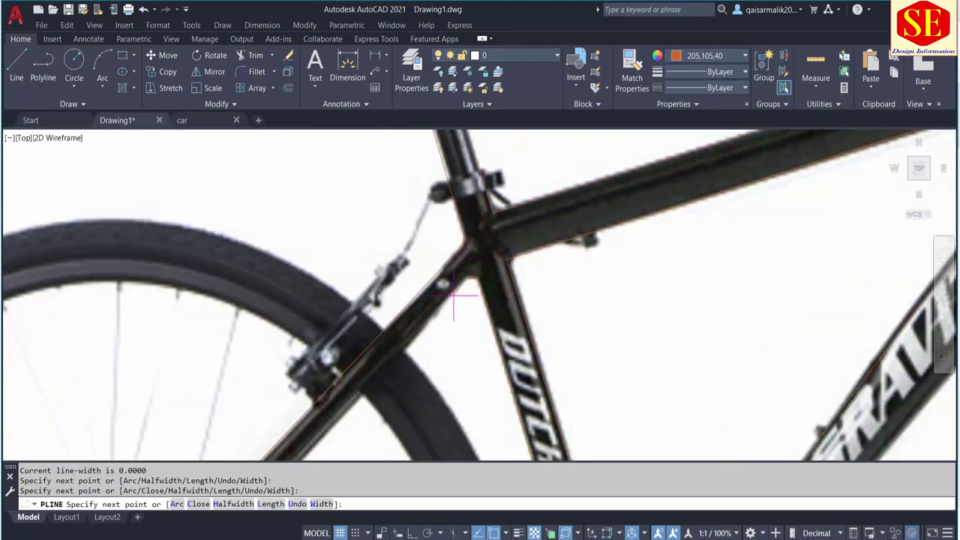
{"action": "left_click", "coordinate": [486, 219]}
{"action": "scroll", "coordinate": [486, 219], "scroll_direction": "down", "scroll_amount": 4}
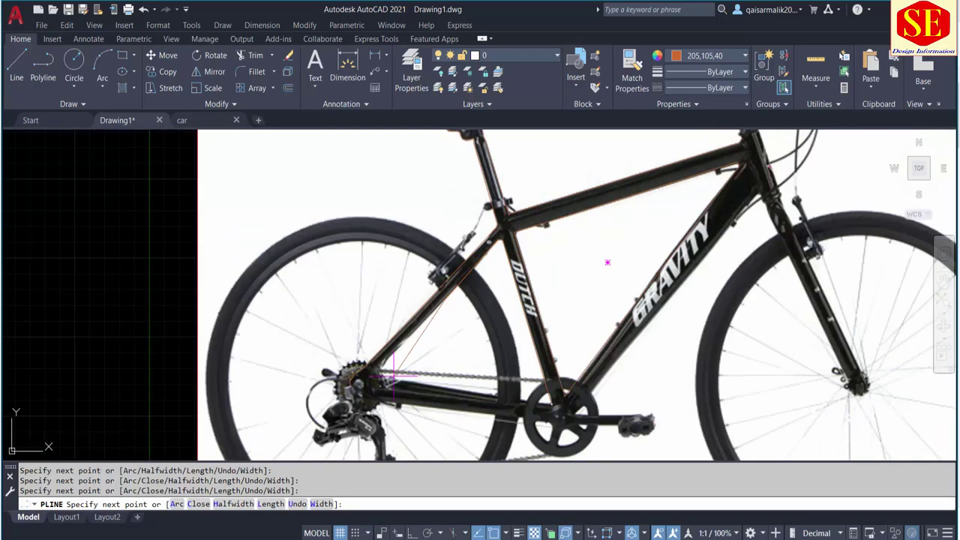
{"action": "scroll", "coordinate": [380, 327], "scroll_direction": "up", "scroll_amount": 4}
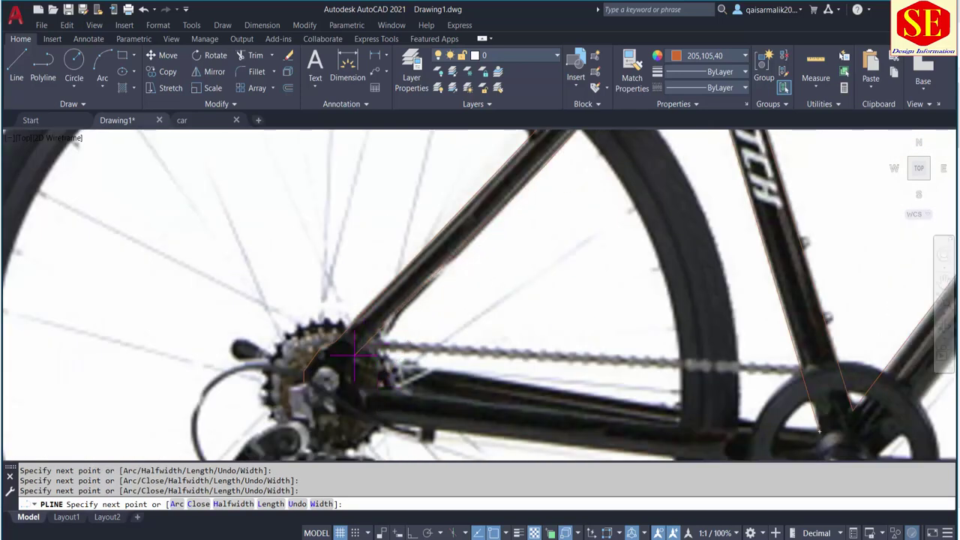
{"action": "left_click", "coordinate": [354, 355]}
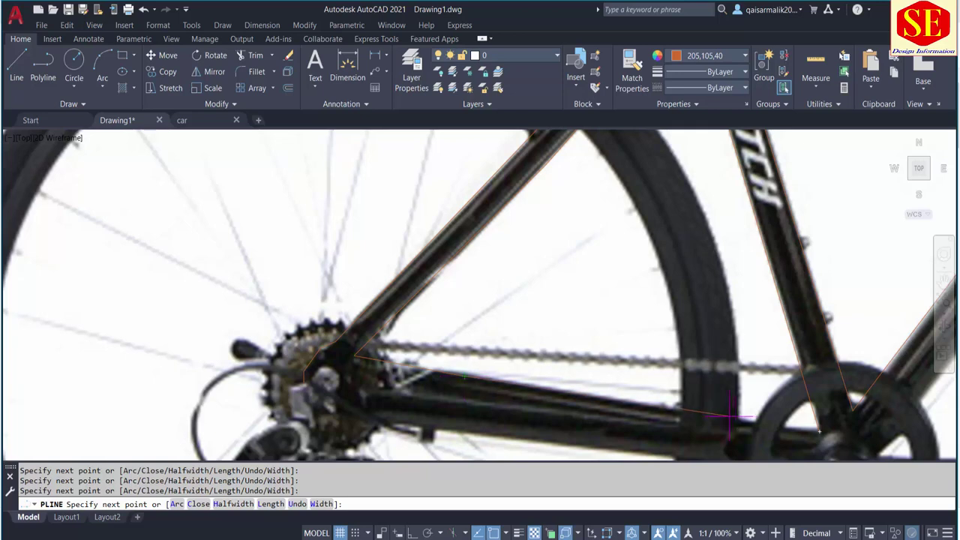
{"action": "scroll", "coordinate": [675, 409], "scroll_direction": "down", "scroll_amount": 2}
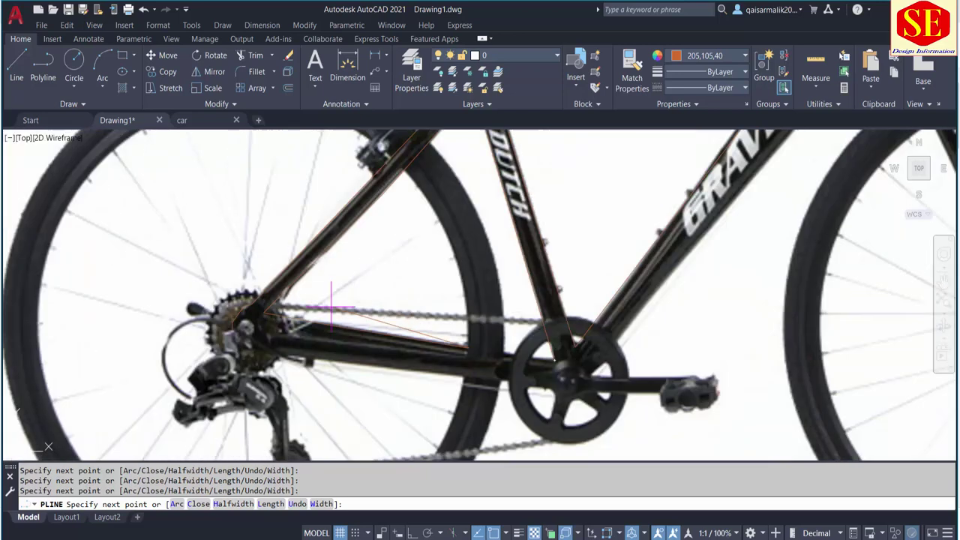
{"action": "scroll", "coordinate": [504, 372], "scroll_direction": "up", "scroll_amount": 2}
Start a new orange polyline tracing down the handlebar stem to where it meets the head tube.
{"action": "key", "text": "Escape"}
{"action": "scroll", "coordinate": [480, 300], "scroll_direction": "down", "scroll_amount": 5}
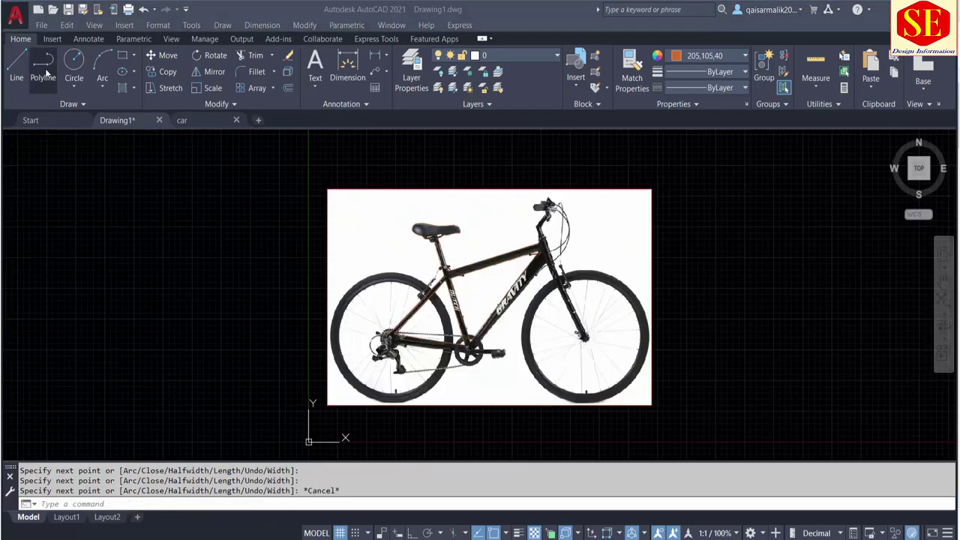
{"action": "scroll", "coordinate": [561, 210], "scroll_direction": "up", "scroll_amount": 2}
{"action": "left_click", "coordinate": [43, 68]}
{"action": "scroll", "coordinate": [575, 238], "scroll_direction": "up", "scroll_amount": 3}
{"action": "scroll", "coordinate": [574, 238], "scroll_direction": "up", "scroll_amount": 2}
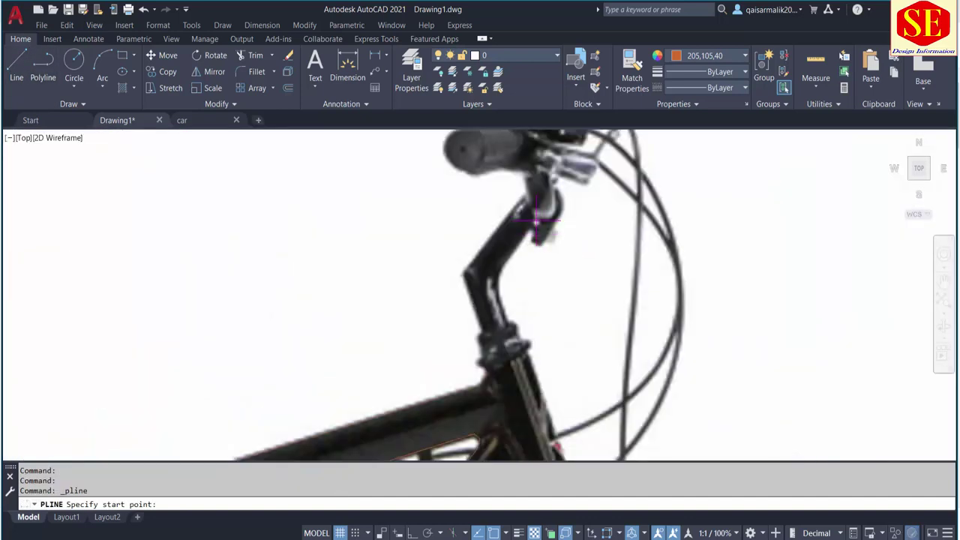
{"action": "left_click", "coordinate": [535, 218]}
{"action": "left_click", "coordinate": [501, 268]}
{"action": "left_click", "coordinate": [499, 290]}
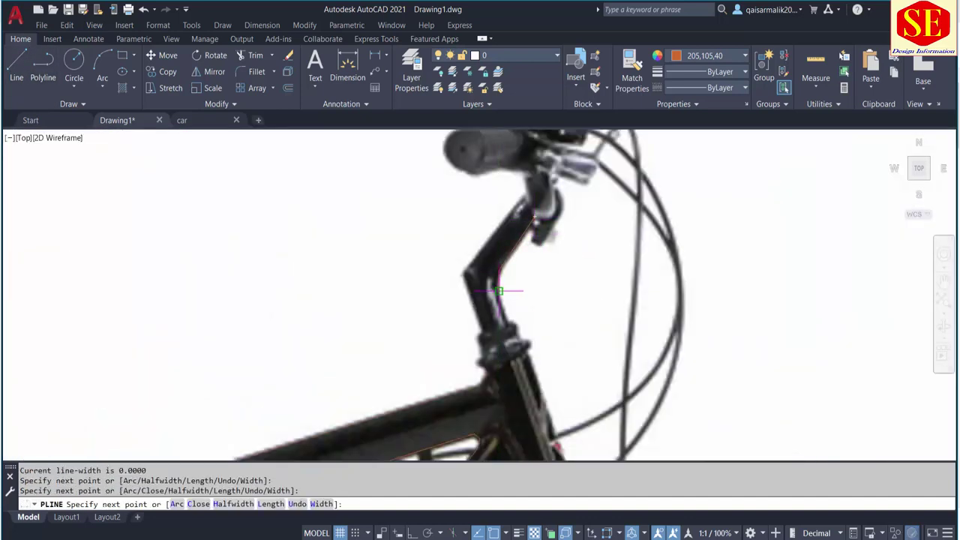
{"action": "scroll", "coordinate": [509, 326], "scroll_direction": "up", "scroll_amount": 2}
{"action": "left_click", "coordinate": [491, 326]}
{"action": "scroll", "coordinate": [491, 327], "scroll_direction": "down", "scroll_amount": 3}
{"action": "scroll", "coordinate": [502, 315], "scroll_direction": "up", "scroll_amount": 2}
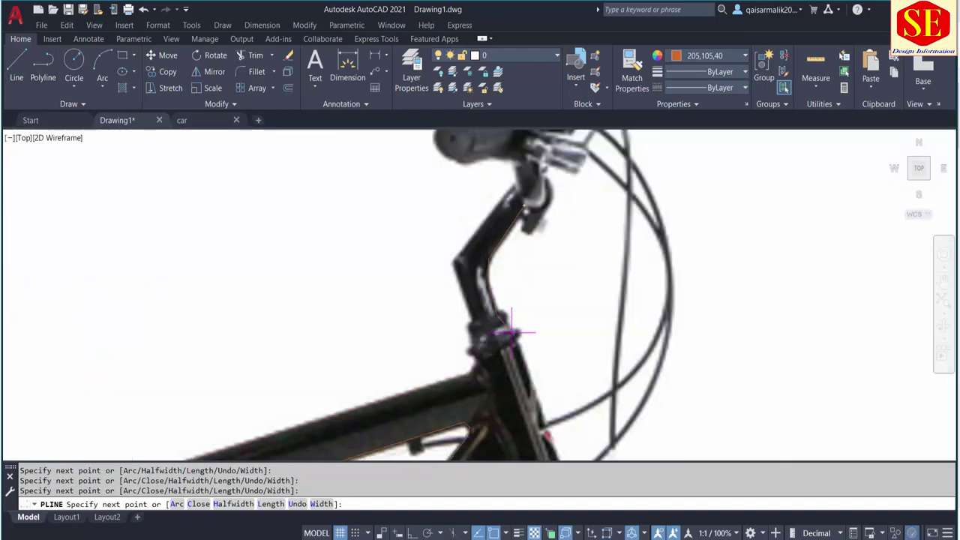
{"action": "scroll", "coordinate": [505, 299], "scroll_direction": "up", "scroll_amount": 2}
{"action": "left_click", "coordinate": [505, 298]}
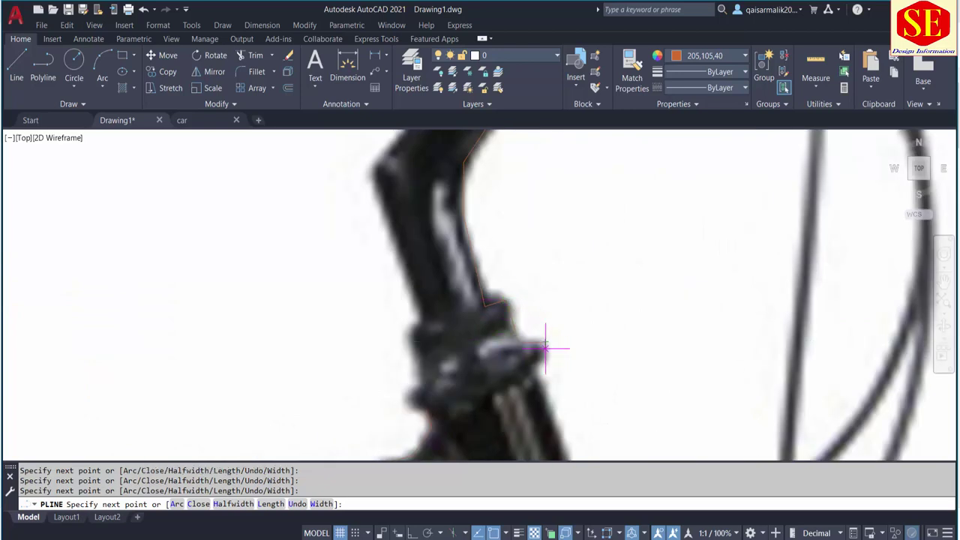
Pan down to extend the polyline to the fork end, then end the front-frame outline.
{"action": "scroll", "coordinate": [546, 364], "scroll_direction": "down", "scroll_amount": 3}
{"action": "scroll", "coordinate": [546, 292], "scroll_direction": "up", "scroll_amount": 1}
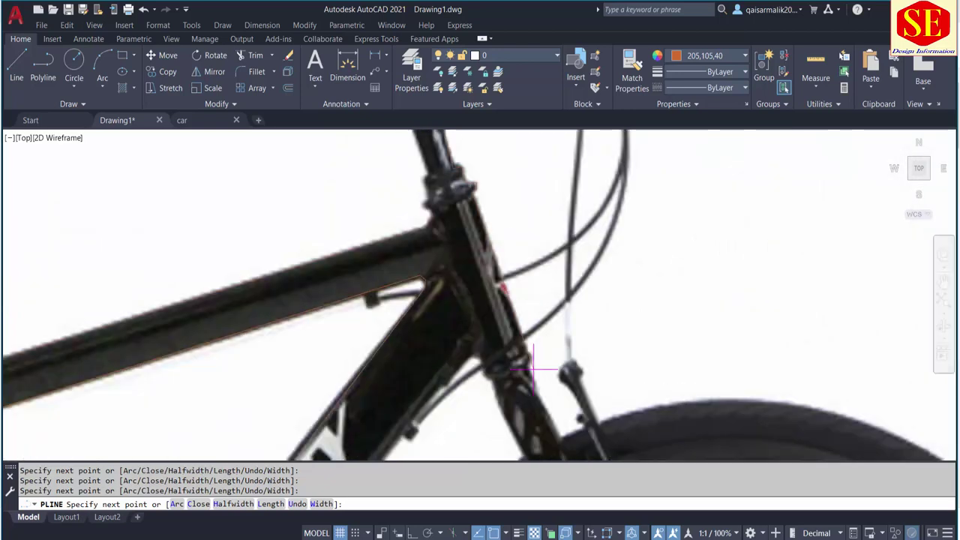
{"action": "scroll", "coordinate": [525, 339], "scroll_direction": "up", "scroll_amount": 1}
{"action": "scroll", "coordinate": [519, 337], "scroll_direction": "up", "scroll_amount": 1}
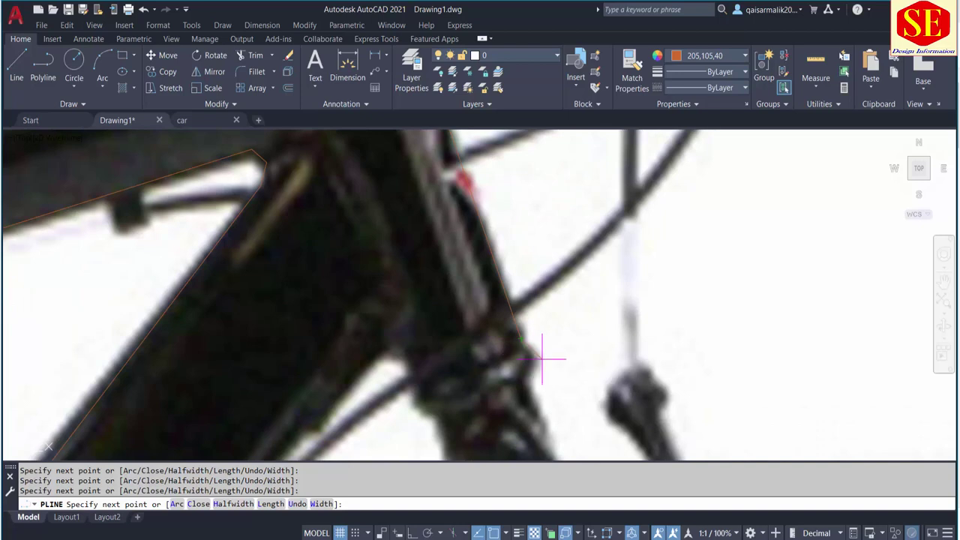
{"action": "scroll", "coordinate": [536, 386], "scroll_direction": "down", "scroll_amount": 1}
{"action": "scroll", "coordinate": [535, 341], "scroll_direction": "up", "scroll_amount": 1}
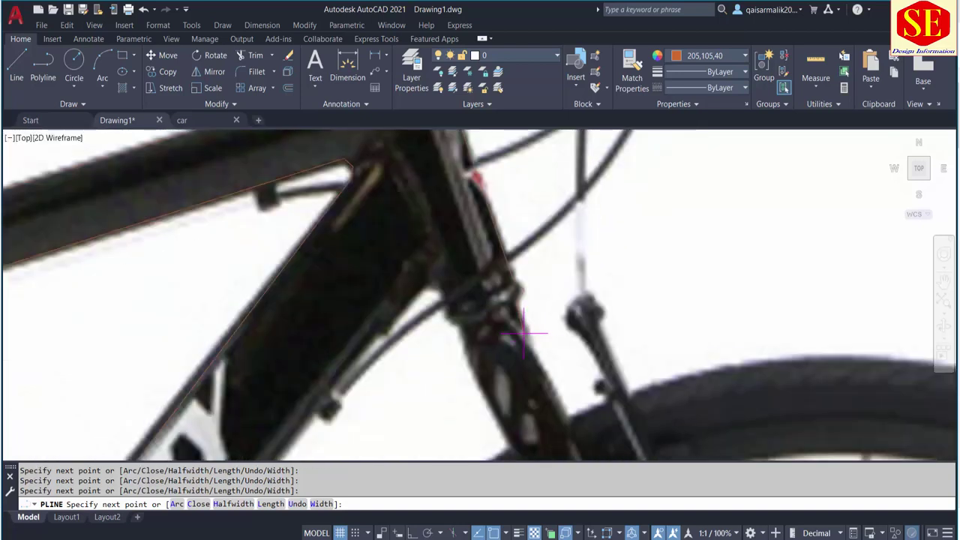
{"action": "scroll", "coordinate": [488, 282], "scroll_direction": "down", "scroll_amount": 1}
{"action": "middle_click_drag", "start_coordinate": [548, 415], "coordinate": [398, 272]}
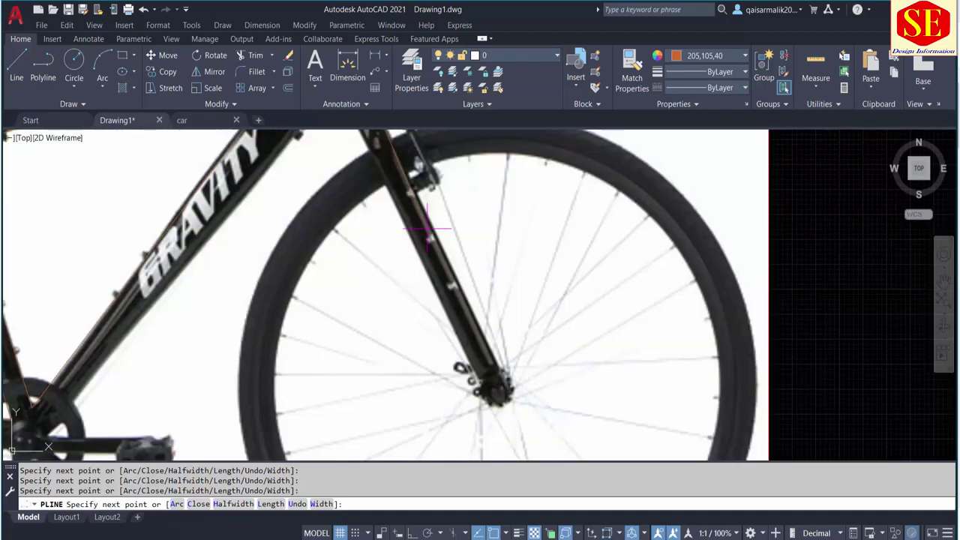
{"action": "scroll", "coordinate": [465, 360], "scroll_direction": "up", "scroll_amount": 1}
{"action": "scroll", "coordinate": [480, 363], "scroll_direction": "up", "scroll_amount": 1}
{"action": "scroll", "coordinate": [493, 367], "scroll_direction": "up", "scroll_amount": 1}
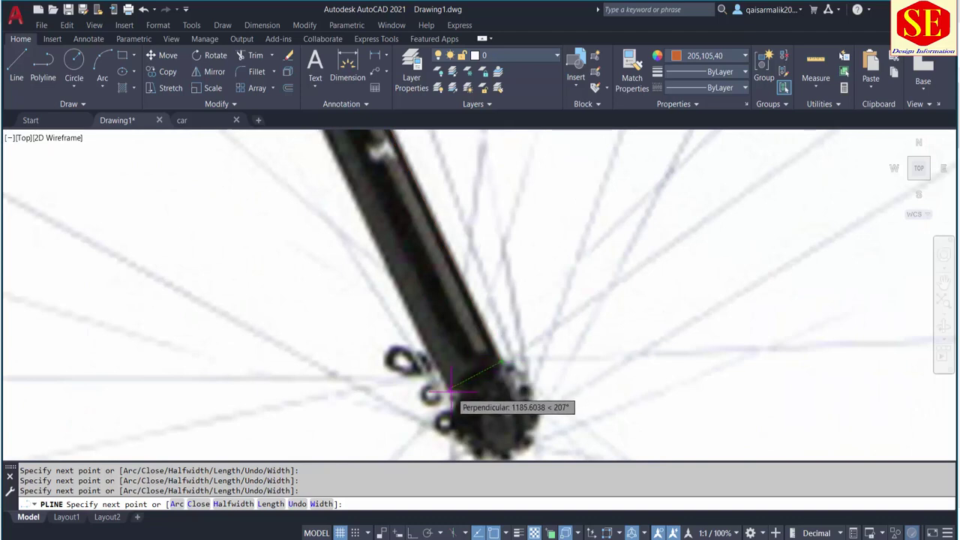
{"action": "left_click", "coordinate": [493, 366]}
{"action": "scroll", "coordinate": [493, 367], "scroll_direction": "down", "scroll_amount": 1}
{"action": "scroll", "coordinate": [368, 160], "scroll_direction": "down", "scroll_amount": 1}
{"action": "scroll", "coordinate": [387, 176], "scroll_direction": "up", "scroll_amount": 1}
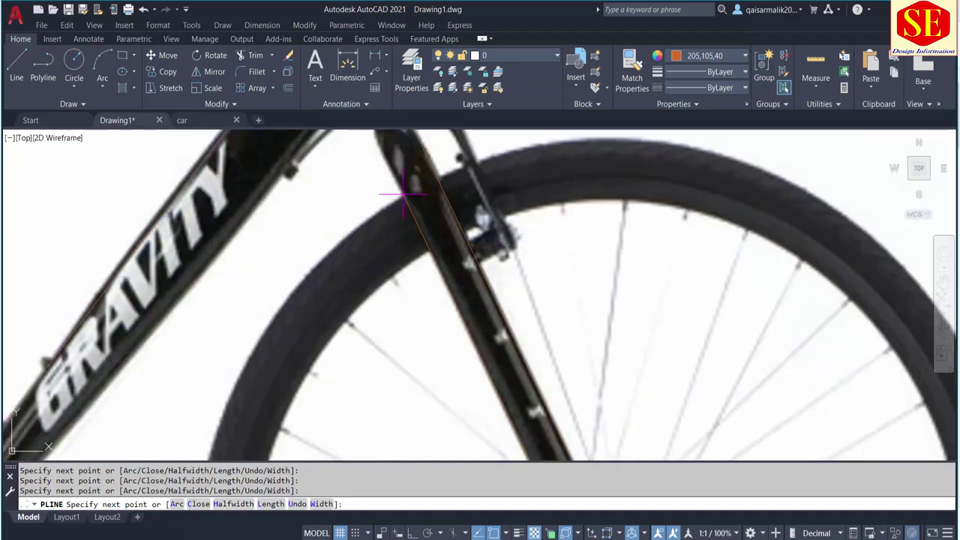
{"action": "scroll", "coordinate": [408, 200], "scroll_direction": "down", "scroll_amount": 1}
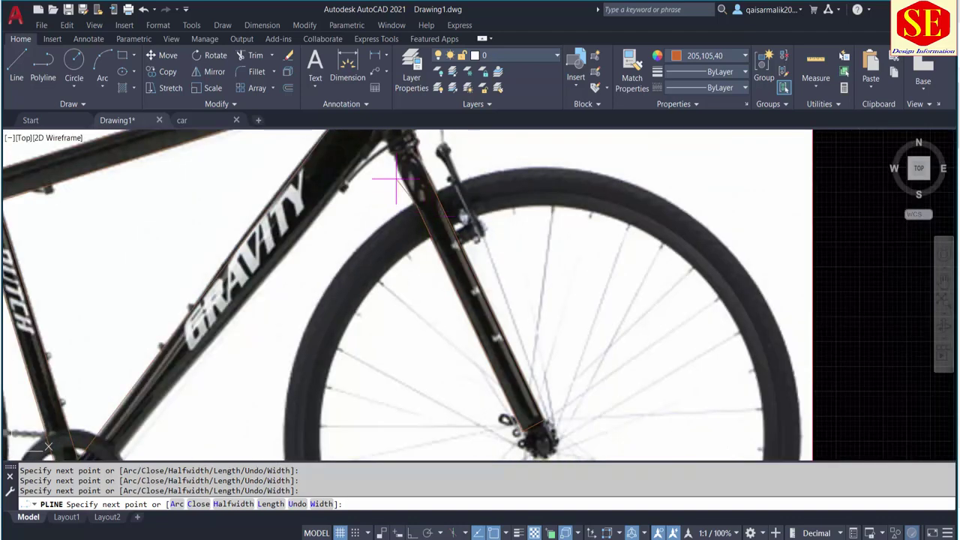
{"action": "scroll", "coordinate": [403, 179], "scroll_direction": "down", "scroll_amount": 2}
{"action": "scroll", "coordinate": [399, 159], "scroll_direction": "up", "scroll_amount": 3}
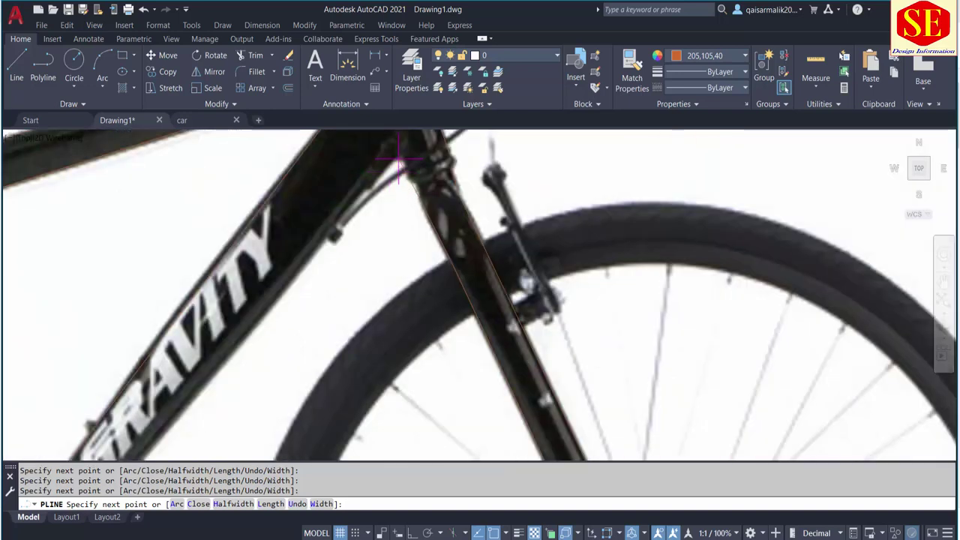
{"action": "scroll", "coordinate": [438, 227], "scroll_direction": "down", "scroll_amount": 3}
{"action": "scroll", "coordinate": [368, 175], "scroll_direction": "up", "scroll_amount": 2}
{"action": "scroll", "coordinate": [327, 248], "scroll_direction": "up", "scroll_amount": 1}
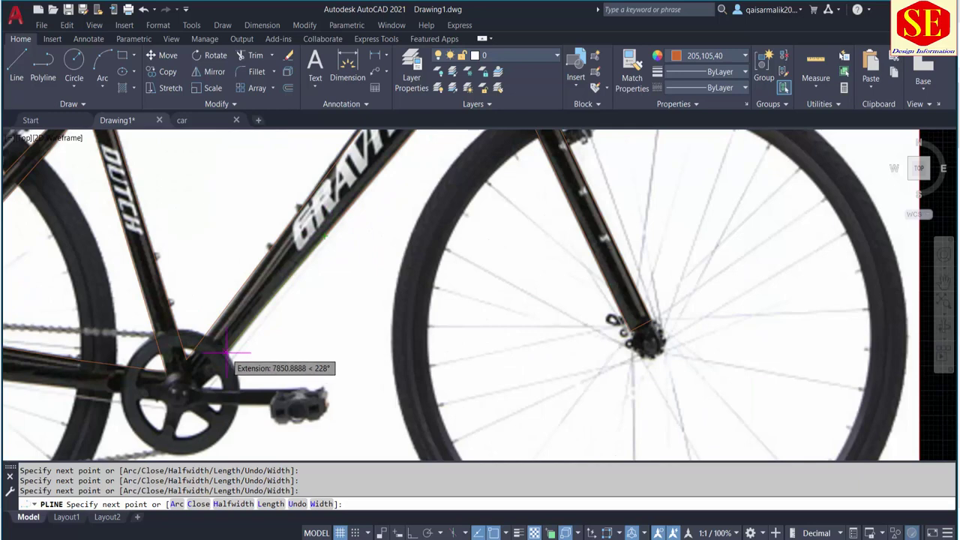
{"action": "scroll", "coordinate": [231, 346], "scroll_direction": "up", "scroll_amount": 2}
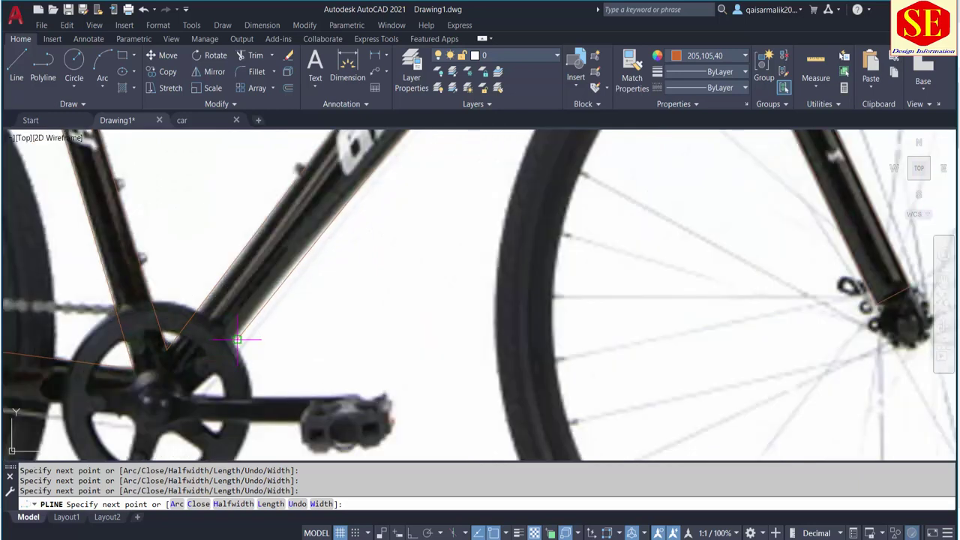
{"action": "scroll", "coordinate": [237, 340], "scroll_direction": "down", "scroll_amount": 3}
{"action": "scroll", "coordinate": [274, 300], "scroll_direction": "up", "scroll_amount": 3}
{"action": "scroll", "coordinate": [343, 274], "scroll_direction": "down", "scroll_amount": 3}
{"action": "key", "text": "Escape"}
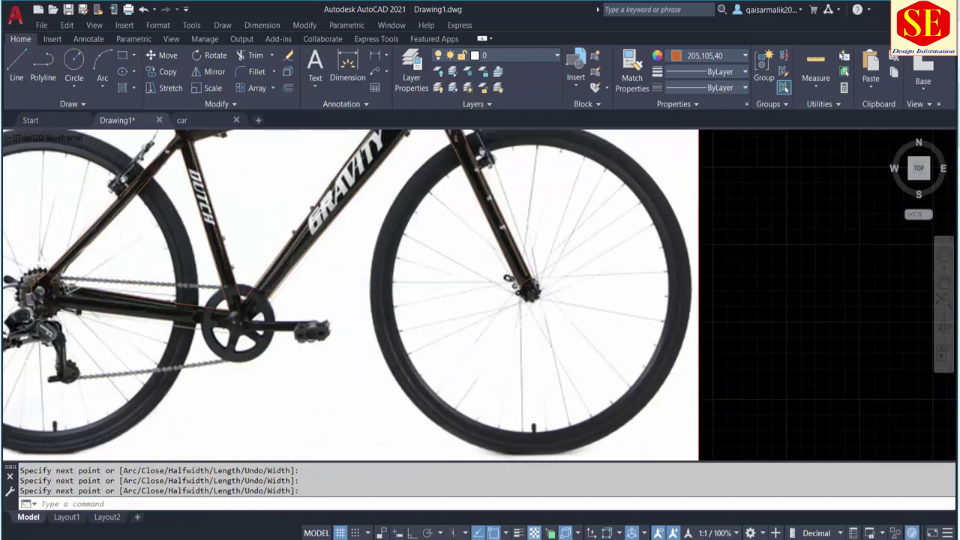
{"action": "scroll", "coordinate": [492, 385], "scroll_direction": "down", "scroll_amount": 3}
Draw two circles centred on the chainring hub, sized to its outer edge and inner ring.
{"action": "scroll", "coordinate": [480, 405], "scroll_direction": "up", "scroll_amount": 3}
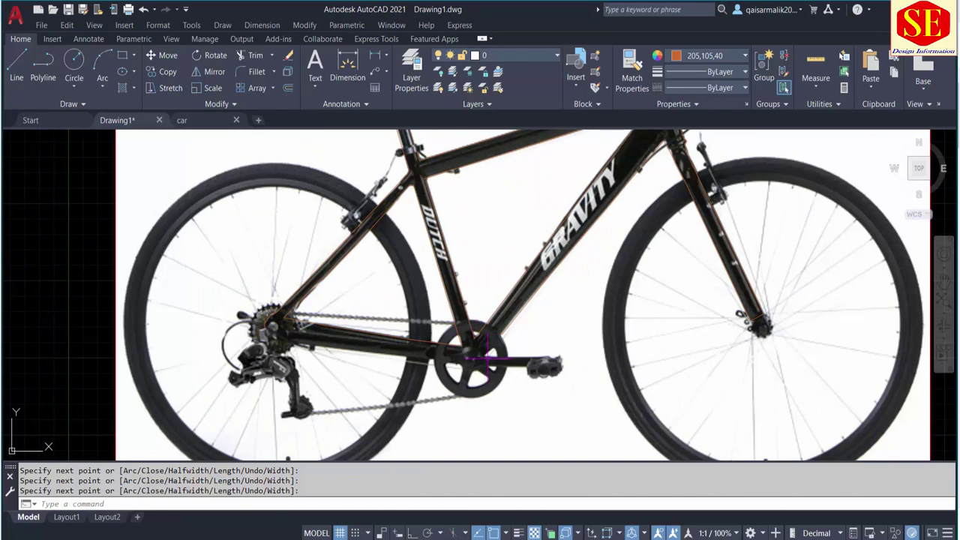
{"action": "left_click", "coordinate": [74, 60]}
{"action": "left_click", "coordinate": [444, 327]}
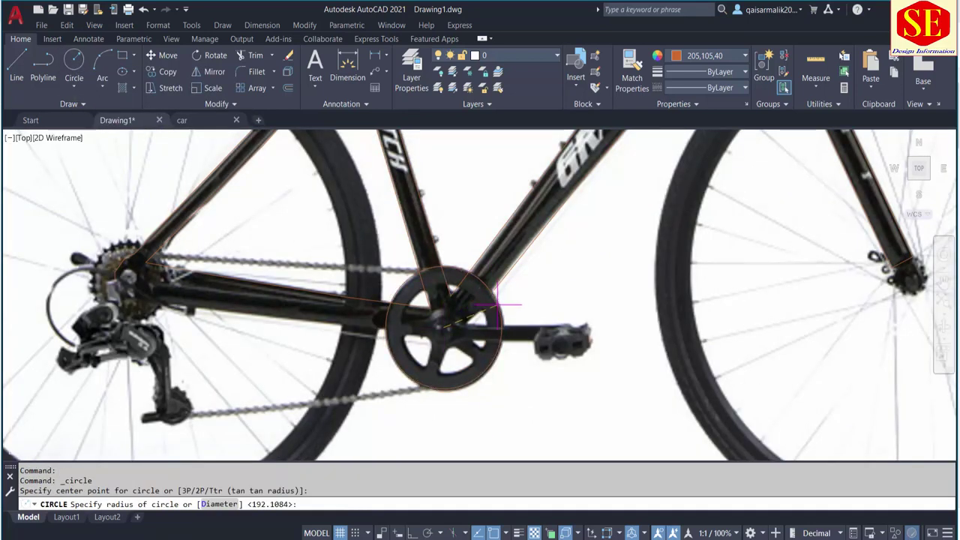
{"action": "left_click", "coordinate": [498, 305]}
{"action": "key", "text": "Return"}
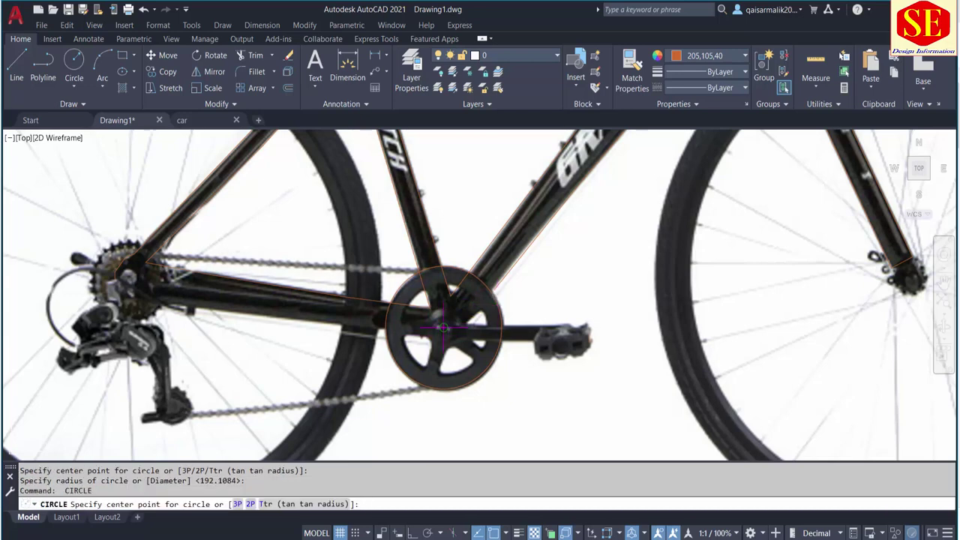
{"action": "left_click", "coordinate": [444, 328]}
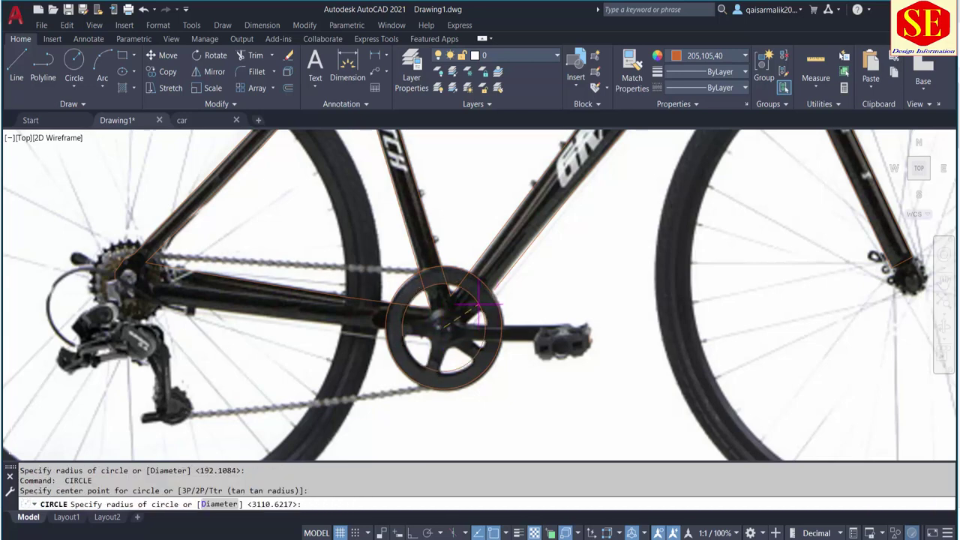
{"action": "left_click", "coordinate": [477, 305]}
{"action": "scroll", "coordinate": [477, 305], "scroll_direction": "up", "scroll_amount": 2}
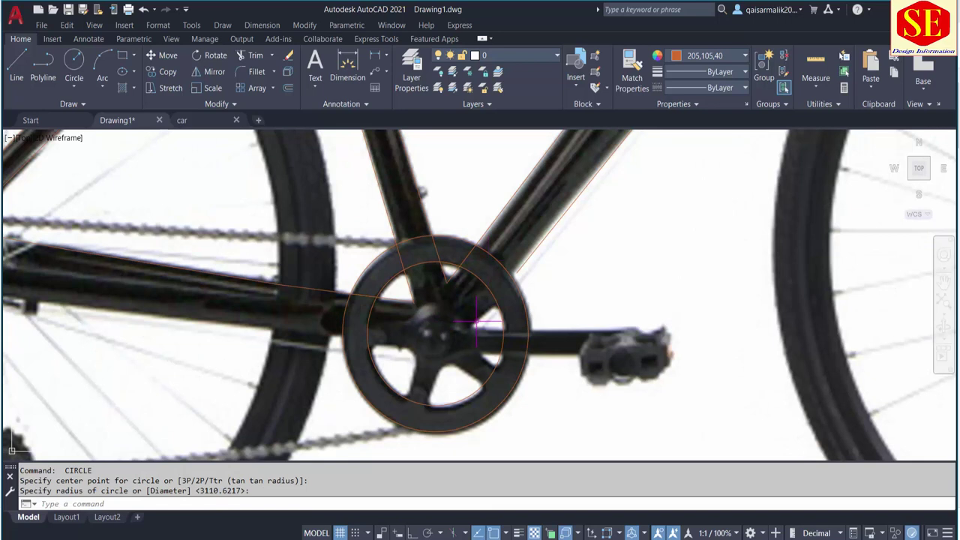
{"action": "left_click", "coordinate": [43, 66]}
Trace the crank arm from the inner circle across the hub to the arm's end.
{"action": "scroll", "coordinate": [369, 320], "scroll_direction": "up", "scroll_amount": 2}
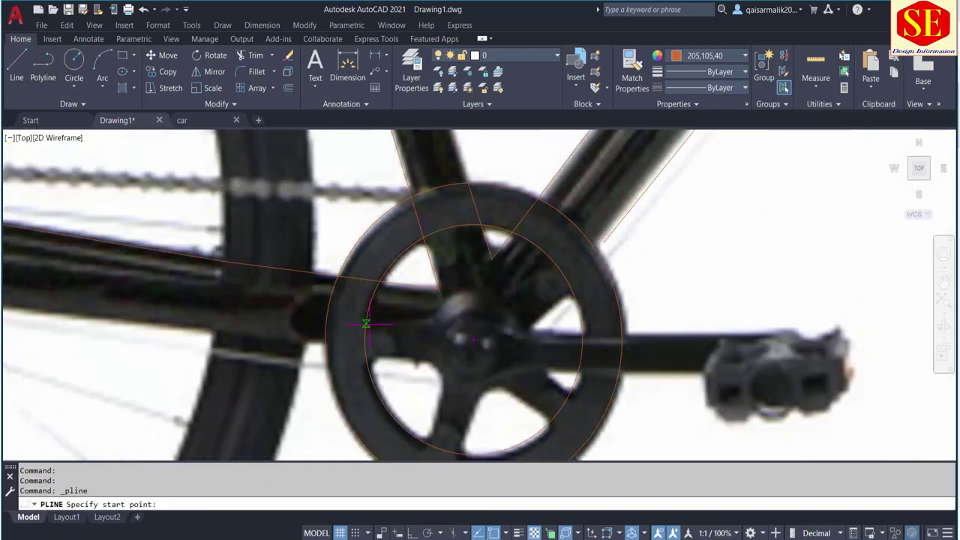
{"action": "left_click", "coordinate": [367, 322]}
{"action": "left_click", "coordinate": [434, 324]}
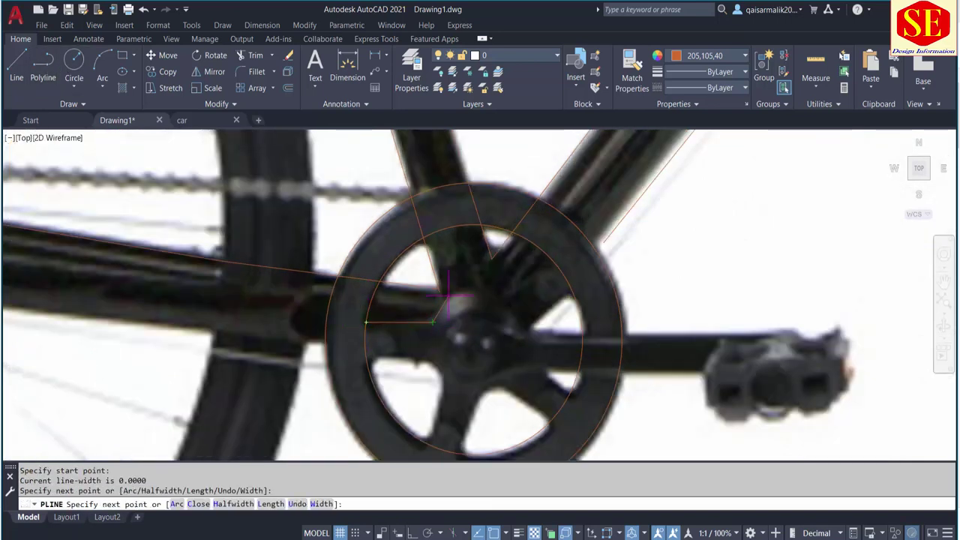
{"action": "left_click", "coordinate": [451, 301]}
{"action": "left_click", "coordinate": [500, 300]}
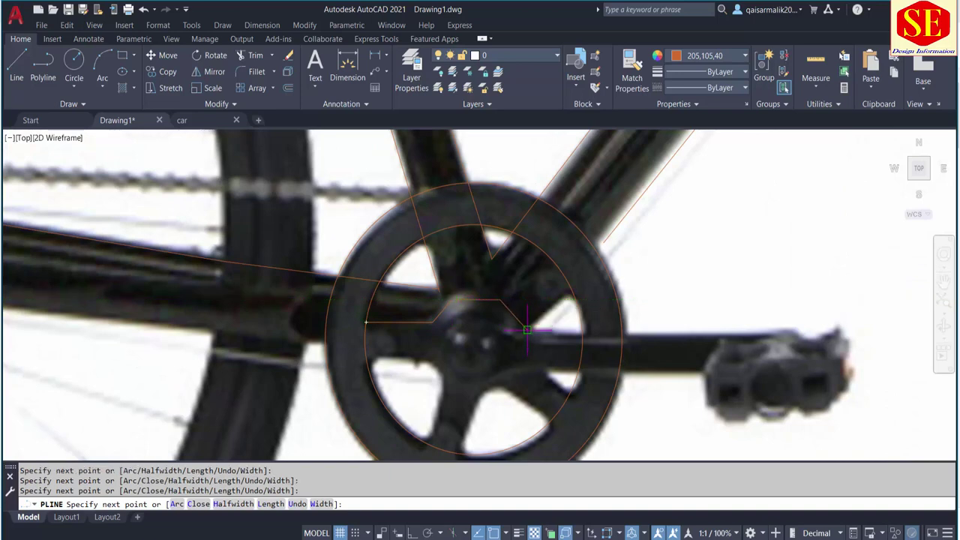
{"action": "left_click", "coordinate": [527, 330]}
{"action": "scroll", "coordinate": [561, 330], "scroll_direction": "up", "scroll_amount": 2}
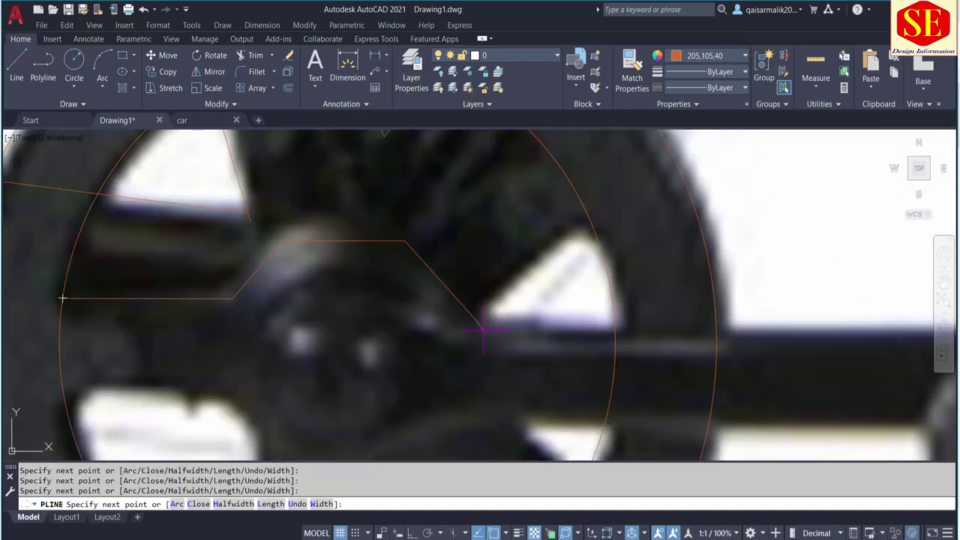
{"action": "scroll", "coordinate": [567, 324], "scroll_direction": "down", "scroll_amount": 2}
{"action": "scroll", "coordinate": [785, 321], "scroll_direction": "up", "scroll_amount": 1}
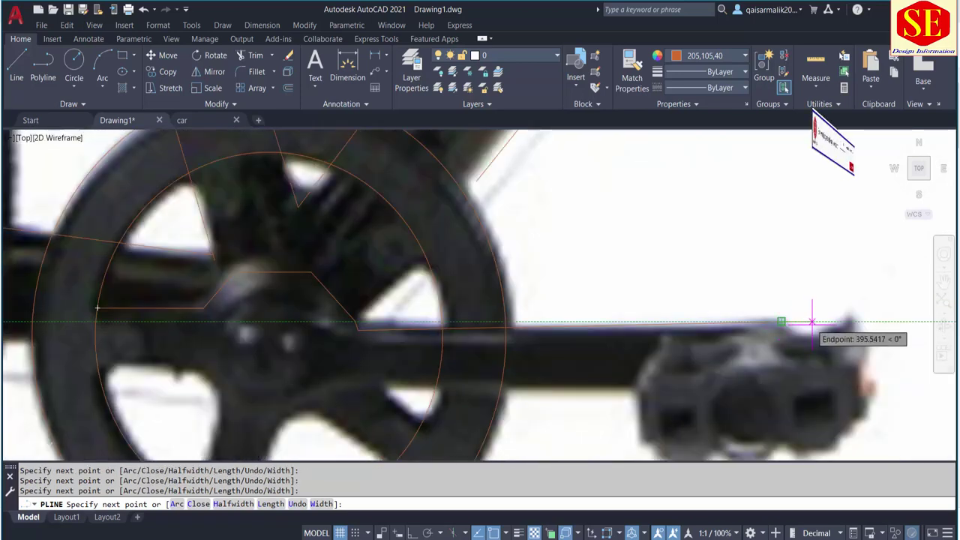
{"action": "scroll", "coordinate": [813, 323], "scroll_direction": "up", "scroll_amount": 1}
{"action": "scroll", "coordinate": [868, 322], "scroll_direction": "down", "scroll_amount": 2}
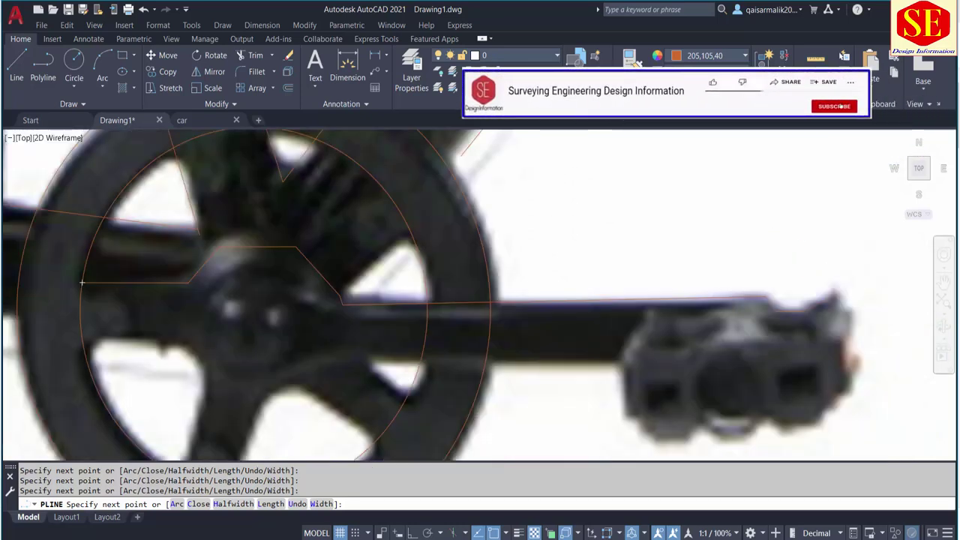
{"action": "scroll", "coordinate": [855, 308], "scroll_direction": "up", "scroll_amount": 1}
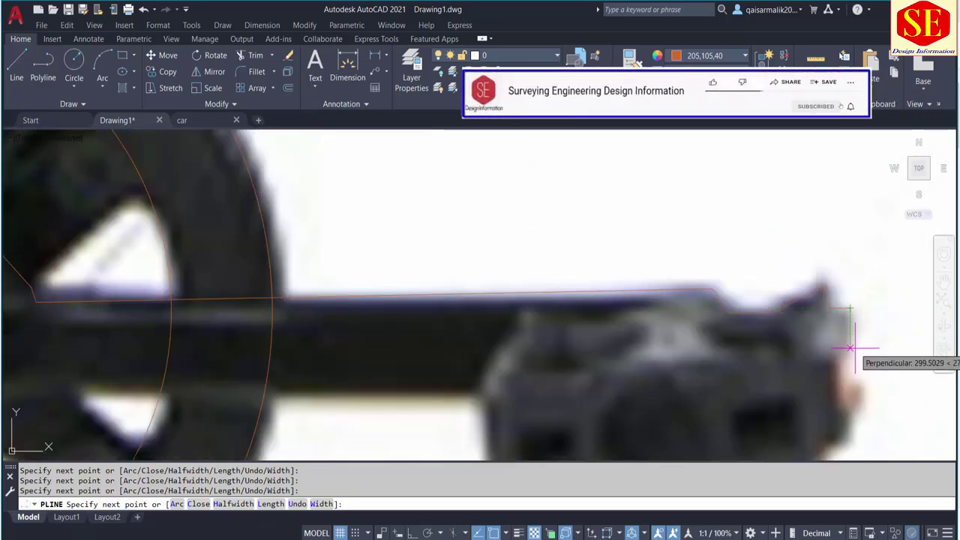
{"action": "scroll", "coordinate": [839, 413], "scroll_direction": "down", "scroll_amount": 2}
{"action": "scroll", "coordinate": [839, 401], "scroll_direction": "up", "scroll_amount": 2}
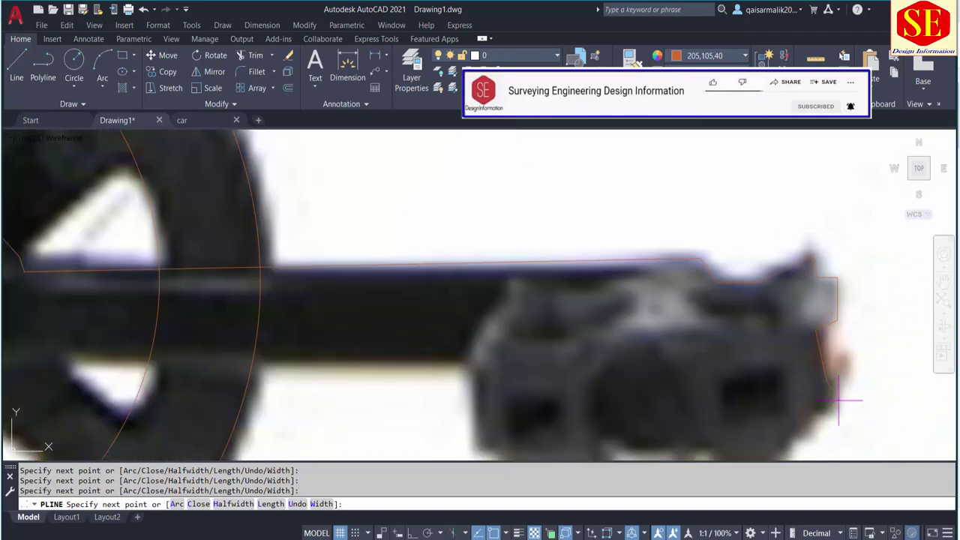
{"action": "scroll", "coordinate": [832, 405], "scroll_direction": "down", "scroll_amount": 2}
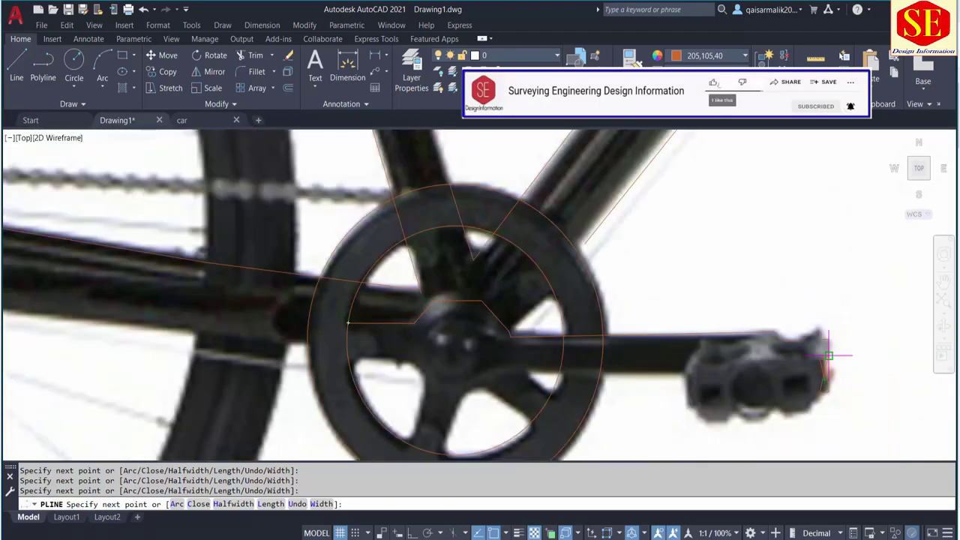
{"action": "scroll", "coordinate": [812, 413], "scroll_direction": "up", "scroll_amount": 2}
Continue the outline around the pedal's right side, lower corner and underside.
{"action": "left_click", "coordinate": [838, 347]}
{"action": "left_click", "coordinate": [815, 371]}
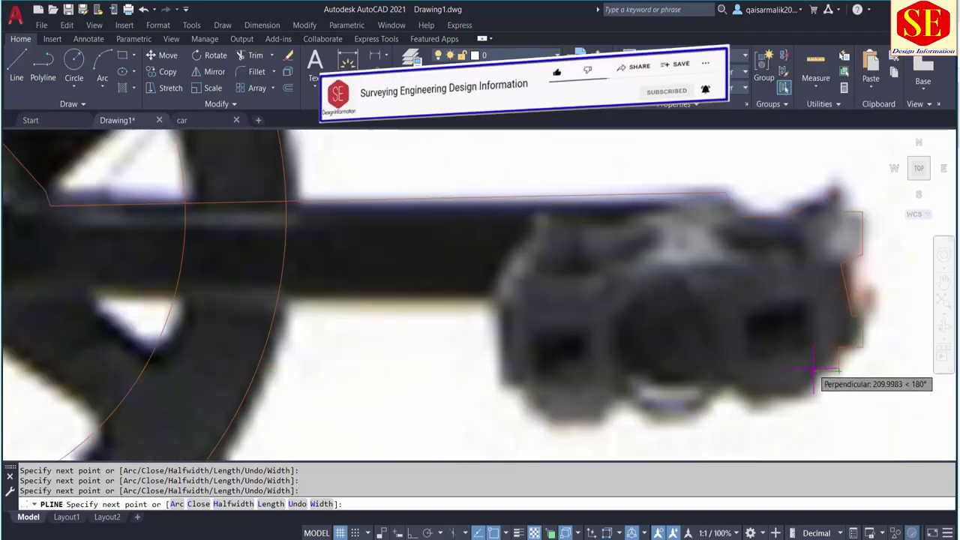
{"action": "left_click", "coordinate": [814, 396]}
{"action": "left_click", "coordinate": [760, 410]}
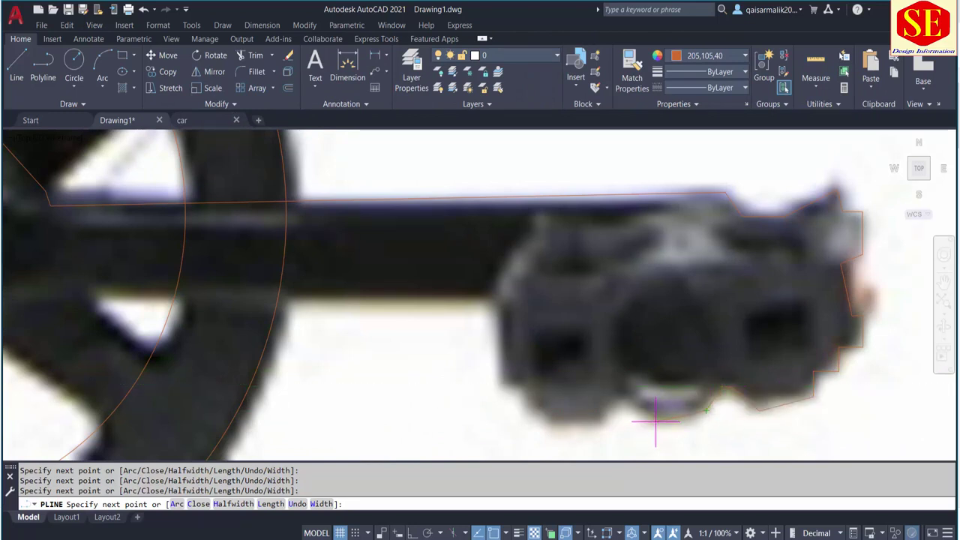
{"action": "left_click", "coordinate": [604, 432]}
{"action": "left_click", "coordinate": [548, 433]}
{"action": "scroll", "coordinate": [546, 420], "scroll_direction": "up", "scroll_amount": 2}
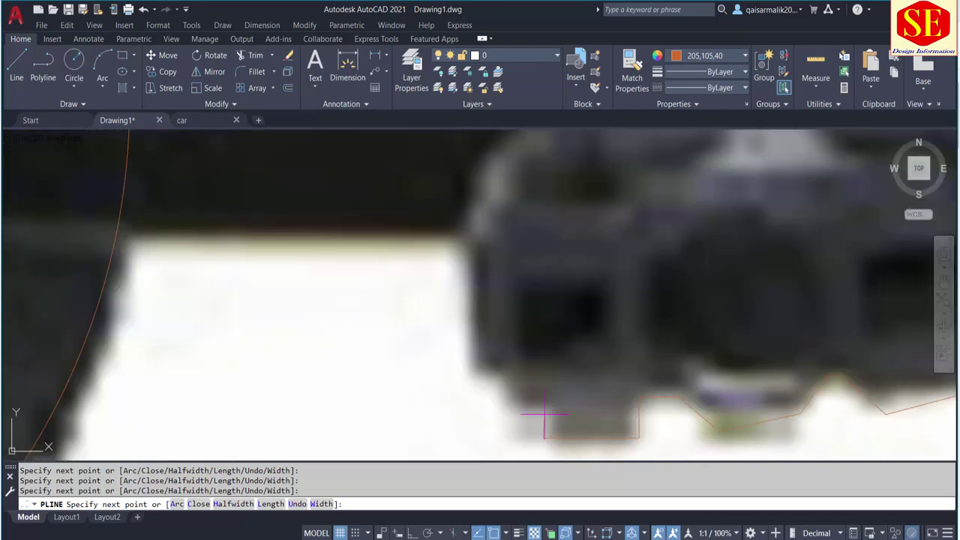
{"action": "left_click", "coordinate": [543, 396]}
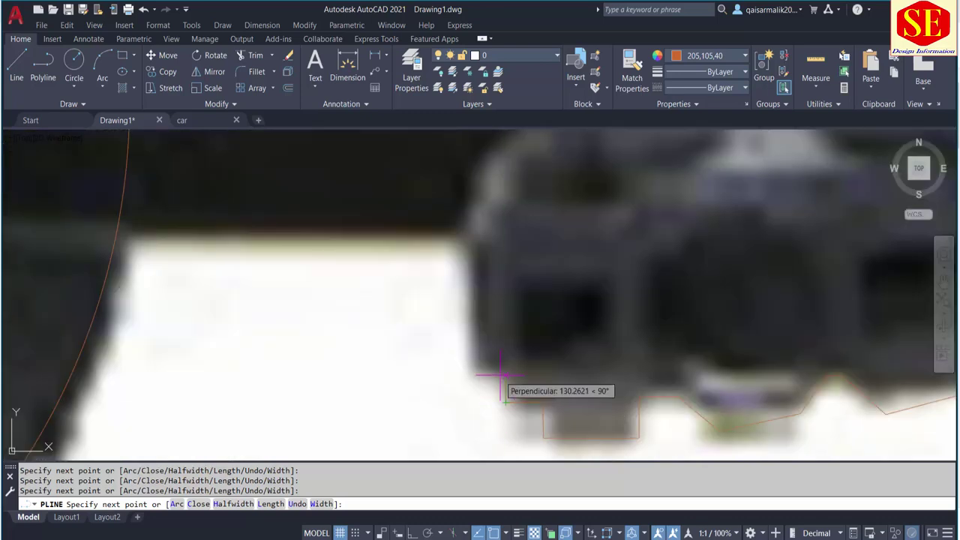
{"action": "left_click", "coordinate": [504, 396]}
Bring the crank outline back inside the chainring and end the polyline.
{"action": "scroll", "coordinate": [478, 373], "scroll_direction": "down", "scroll_amount": 4}
{"action": "scroll", "coordinate": [487, 322], "scroll_direction": "up", "scroll_amount": 3}
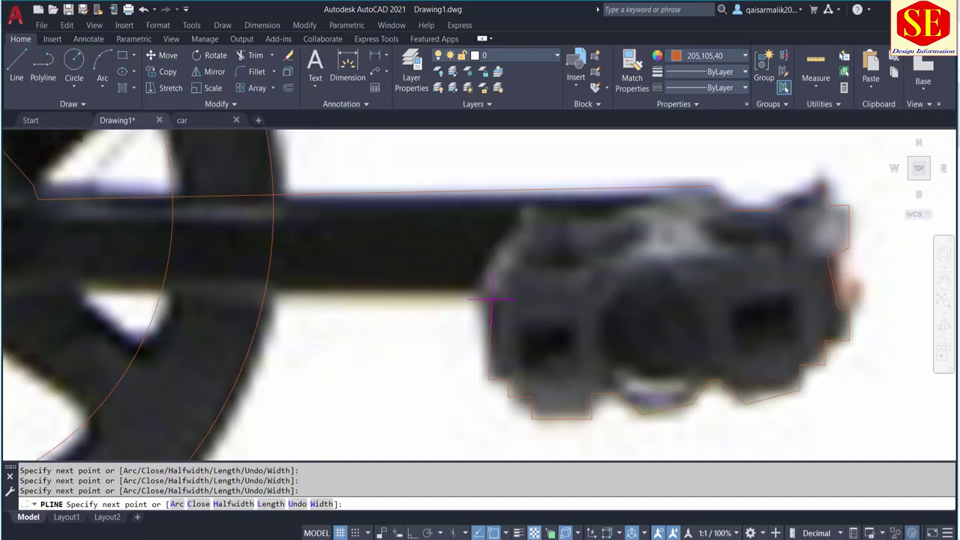
{"action": "scroll", "coordinate": [473, 287], "scroll_direction": "down", "scroll_amount": 4}
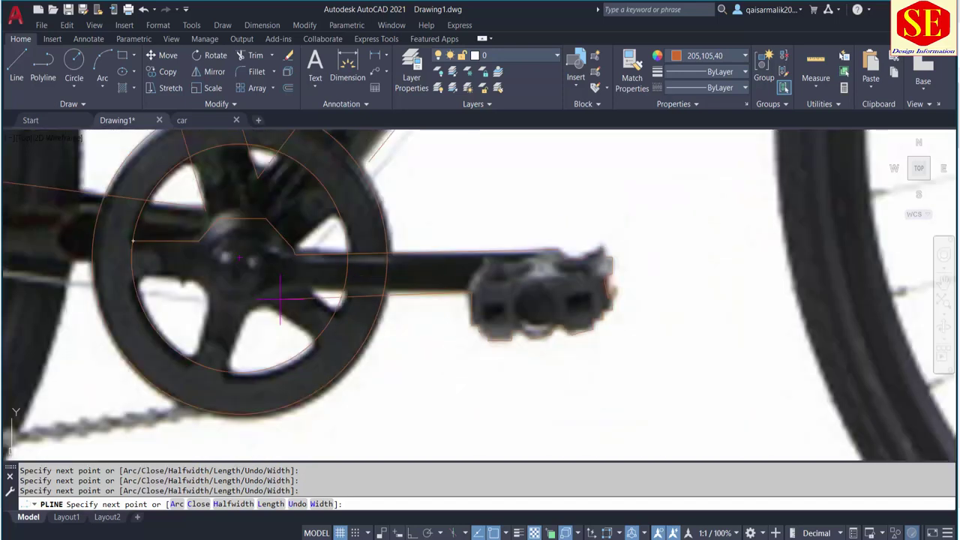
{"action": "scroll", "coordinate": [283, 297], "scroll_direction": "up", "scroll_amount": 2}
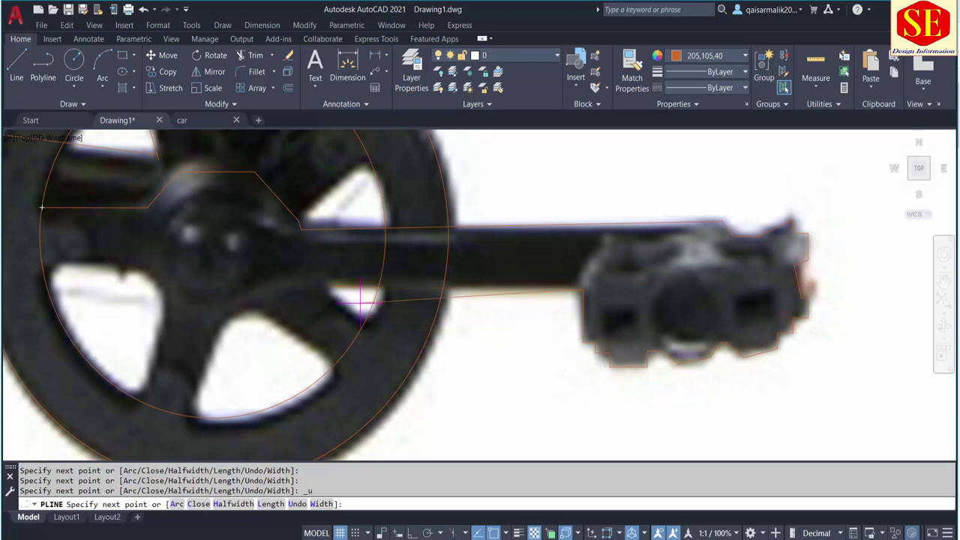
{"action": "left_click", "coordinate": [448, 288]}
{"action": "left_click", "coordinate": [330, 287]}
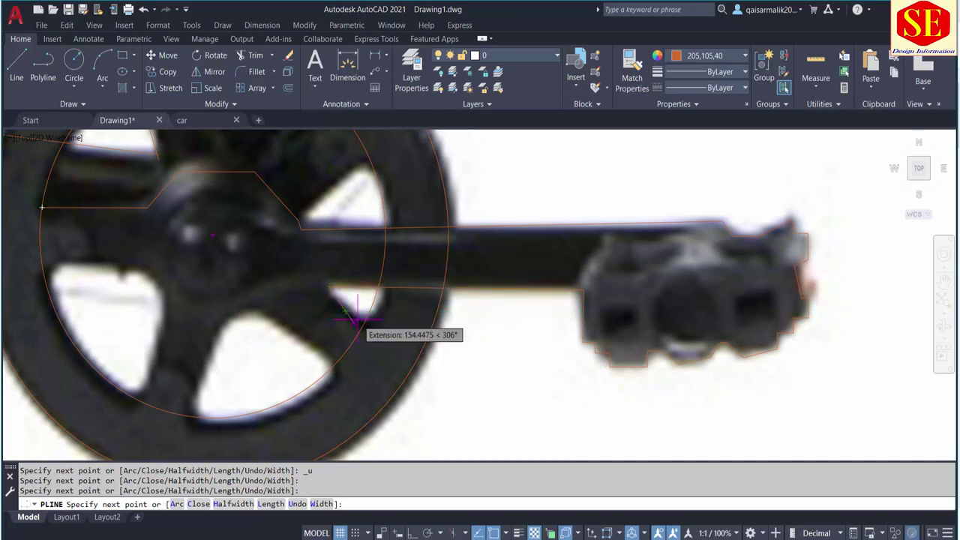
{"action": "key", "text": "Escape"}
Outline the lower chainring spoke opening with a new polyline.
{"action": "key", "text": "Return"}
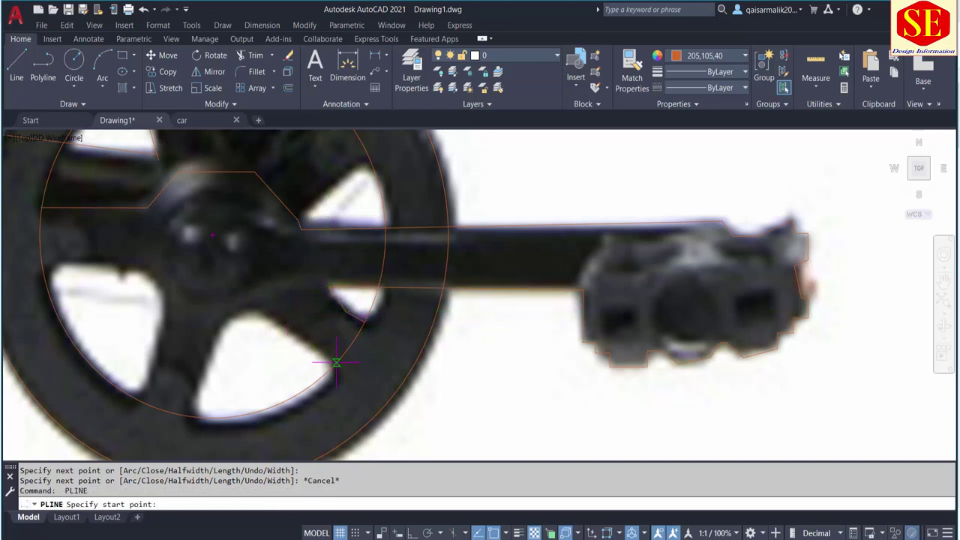
{"action": "left_click", "coordinate": [335, 364]}
{"action": "left_click", "coordinate": [263, 310]}
{"action": "left_click", "coordinate": [225, 310]}
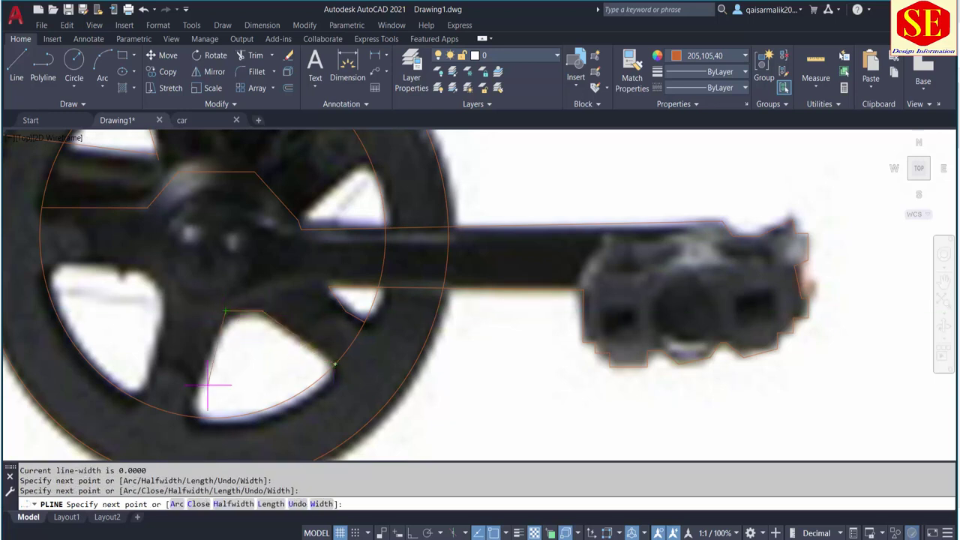
{"action": "left_click", "coordinate": [191, 403]}
{"action": "left_click", "coordinate": [198, 424]}
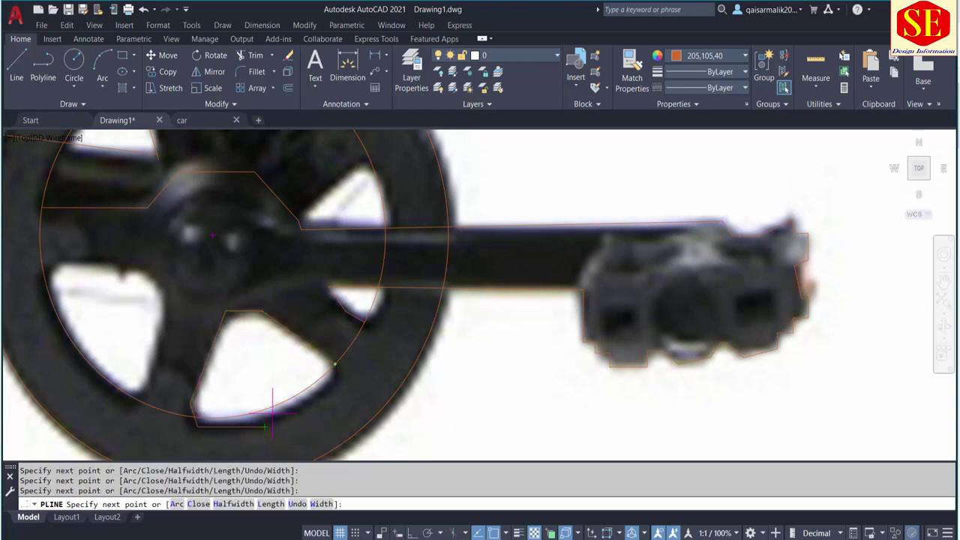
{"action": "key", "text": "Escape"}
Select the chainring's inner circle grip, then cancel without resizing it.
{"action": "scroll", "coordinate": [404, 248], "scroll_direction": "down", "scroll_amount": 1}
{"action": "left_click", "coordinate": [403, 249]}
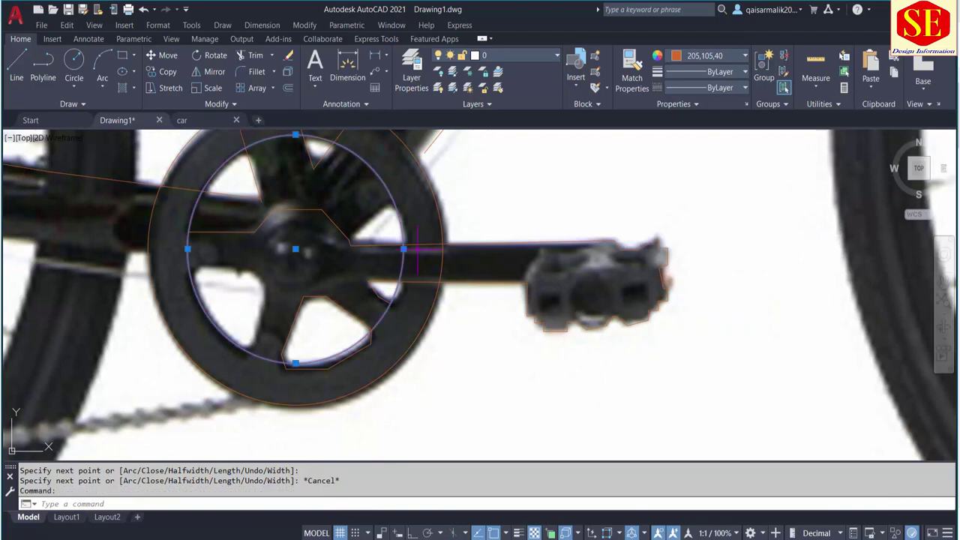
{"action": "scroll", "coordinate": [403, 249], "scroll_direction": "up", "scroll_amount": 1}
{"action": "left_click", "coordinate": [404, 249]}
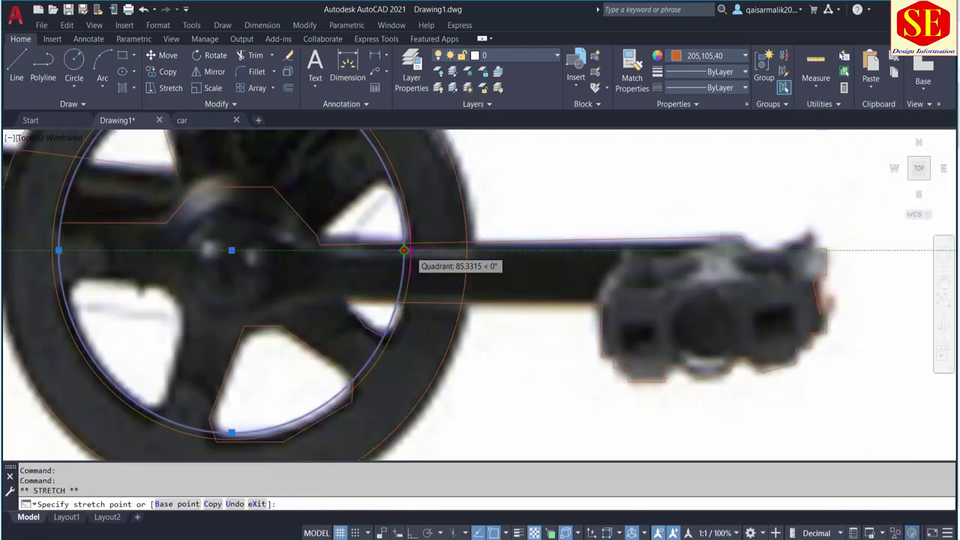
{"action": "scroll", "coordinate": [424, 244], "scroll_direction": "down", "scroll_amount": 2}
{"action": "scroll", "coordinate": [391, 213], "scroll_direction": "up", "scroll_amount": 2}
{"action": "key", "text": "Escape"}
Trace the upper-right spoke opening with another polyline toward the crank.
{"action": "left_click", "coordinate": [43, 68]}
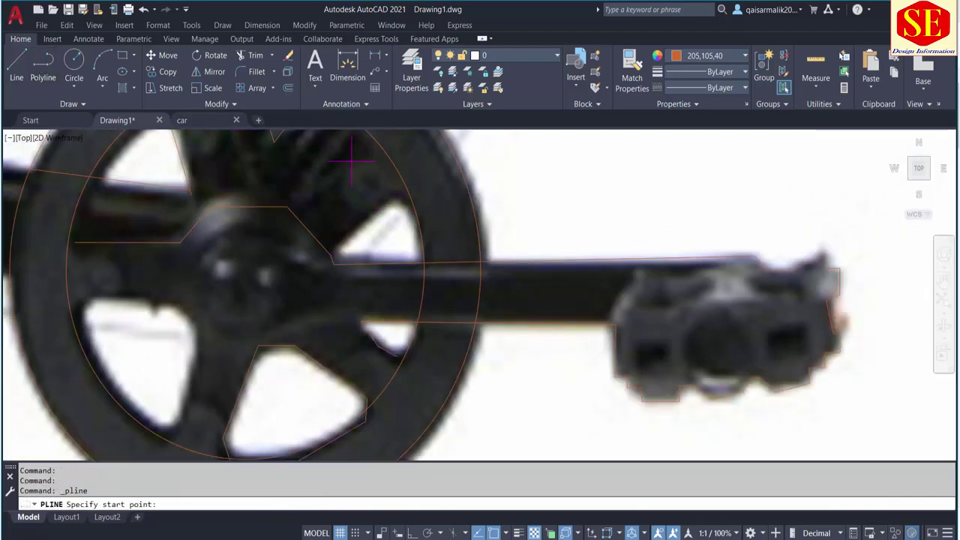
{"action": "left_click", "coordinate": [396, 196]}
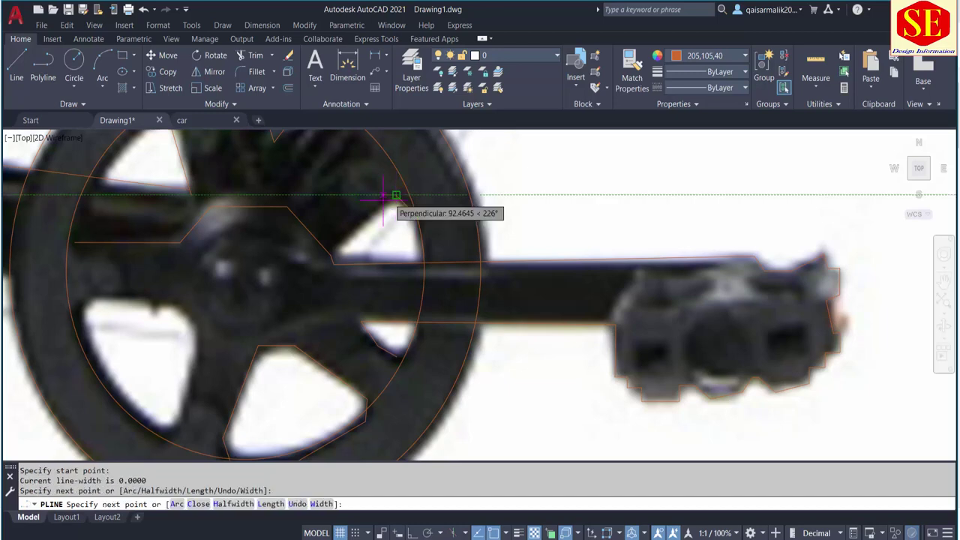
{"action": "left_click", "coordinate": [334, 246]}
{"action": "left_click", "coordinate": [346, 263]}
{"action": "scroll", "coordinate": [411, 259], "scroll_direction": "up", "scroll_amount": 2}
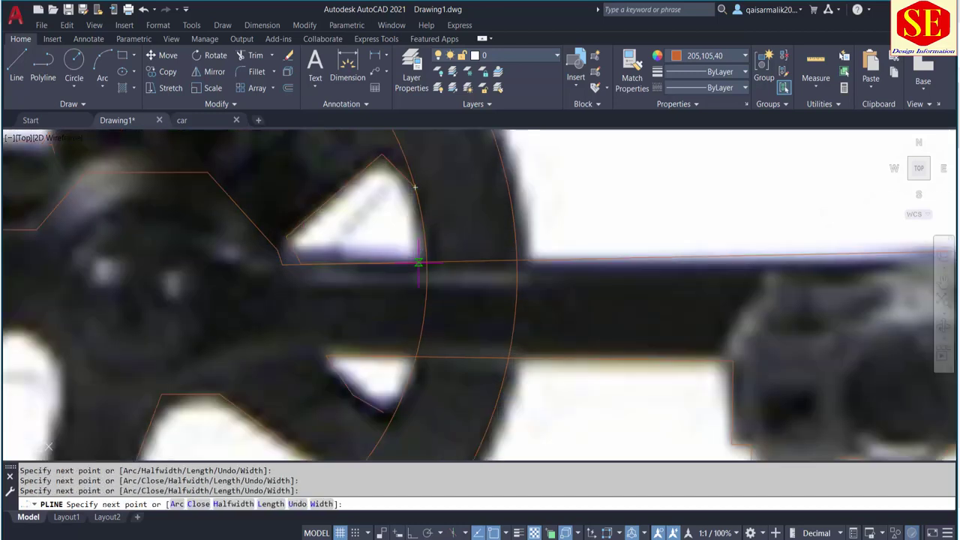
{"action": "scroll", "coordinate": [412, 259], "scroll_direction": "up", "scroll_amount": 1}
{"action": "scroll", "coordinate": [430, 261], "scroll_direction": "down", "scroll_amount": 2}
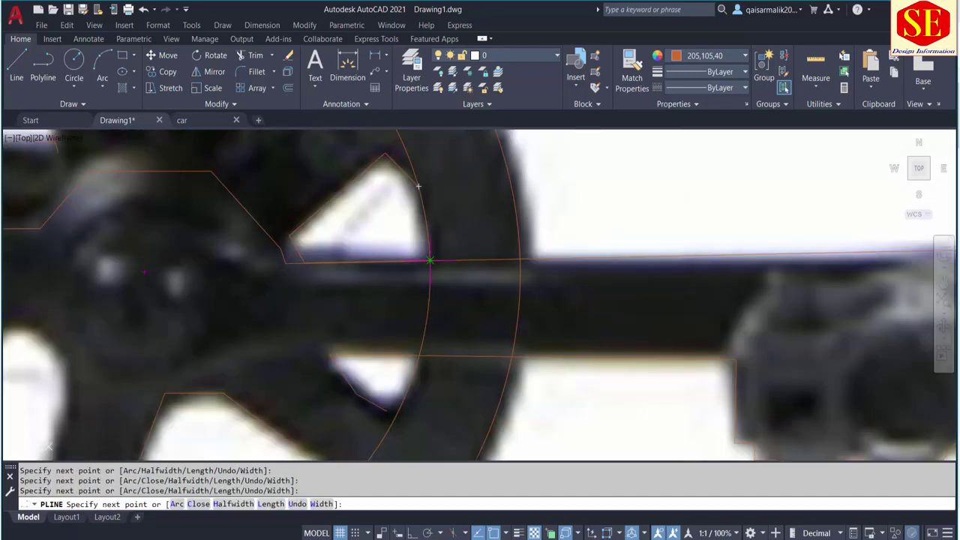
{"action": "key", "text": "Escape"}
{"action": "scroll", "coordinate": [429, 261], "scroll_direction": "down", "scroll_amount": 2}
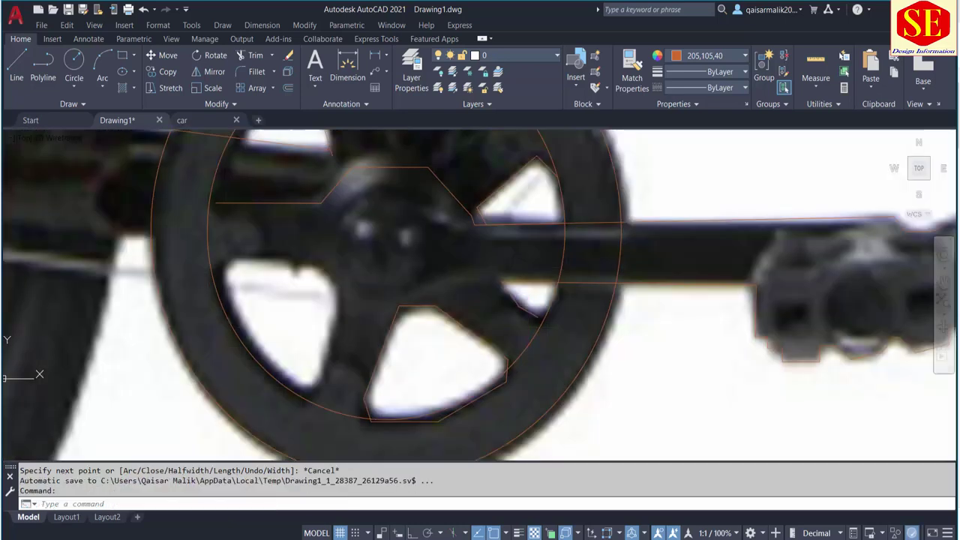
Select the traced outline, then cancel an unwanted vertex move.
{"action": "scroll", "coordinate": [540, 311], "scroll_direction": "up", "scroll_amount": 2}
{"action": "left_click", "coordinate": [545, 310]}
{"action": "left_click", "coordinate": [548, 315]}
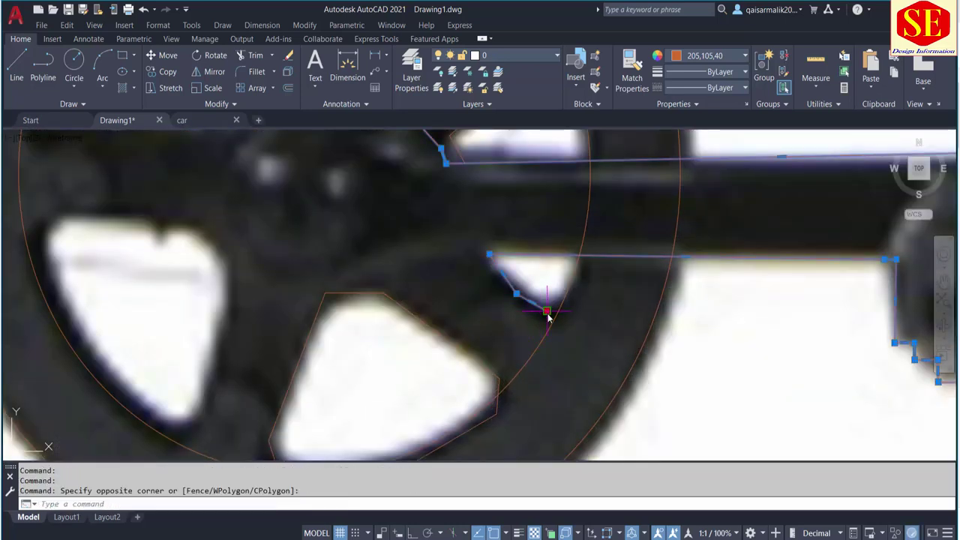
{"action": "key", "text": "Escape"}
{"action": "scroll", "coordinate": [547, 317], "scroll_direction": "down", "scroll_amount": 2}
{"action": "scroll", "coordinate": [525, 330], "scroll_direction": "down", "scroll_amount": 2}
{"action": "scroll", "coordinate": [486, 362], "scroll_direction": "up", "scroll_amount": 4}
Stretch the lower spoke opening's corners onto the chainring's inner circle.
{"action": "left_click", "coordinate": [486, 363]}
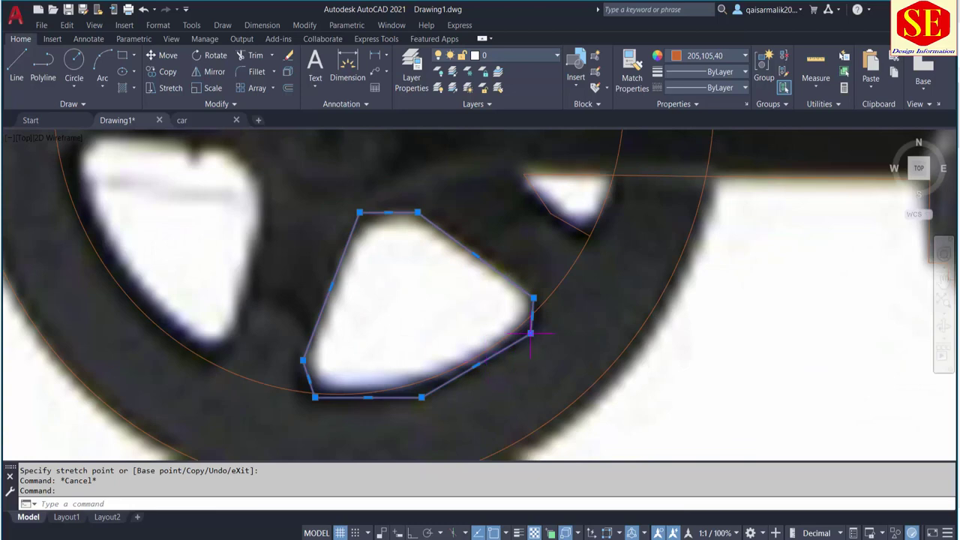
{"action": "left_click", "coordinate": [530, 332]}
{"action": "left_click", "coordinate": [418, 382]}
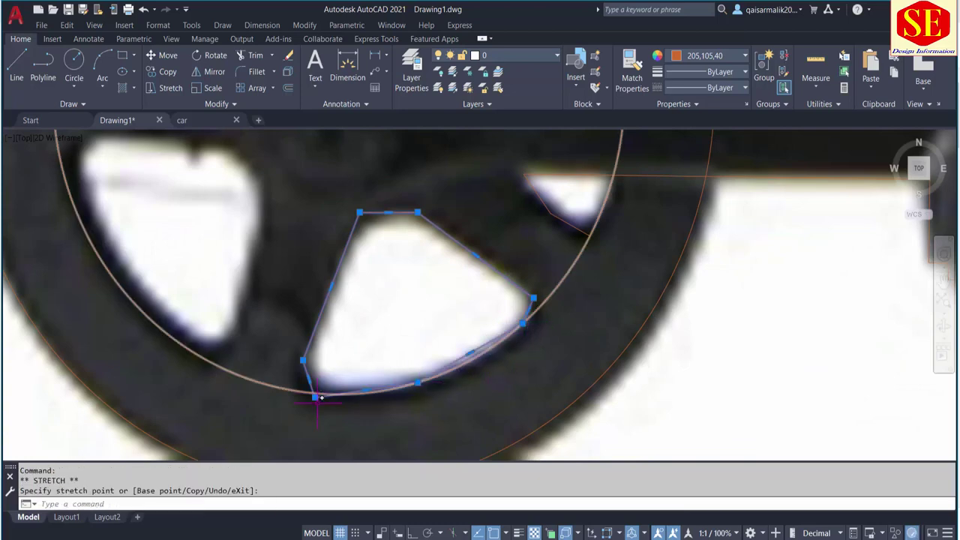
{"action": "left_click", "coordinate": [314, 396]}
{"action": "scroll", "coordinate": [465, 326], "scroll_direction": "down", "scroll_amount": 3}
{"action": "key", "text": "Escape"}
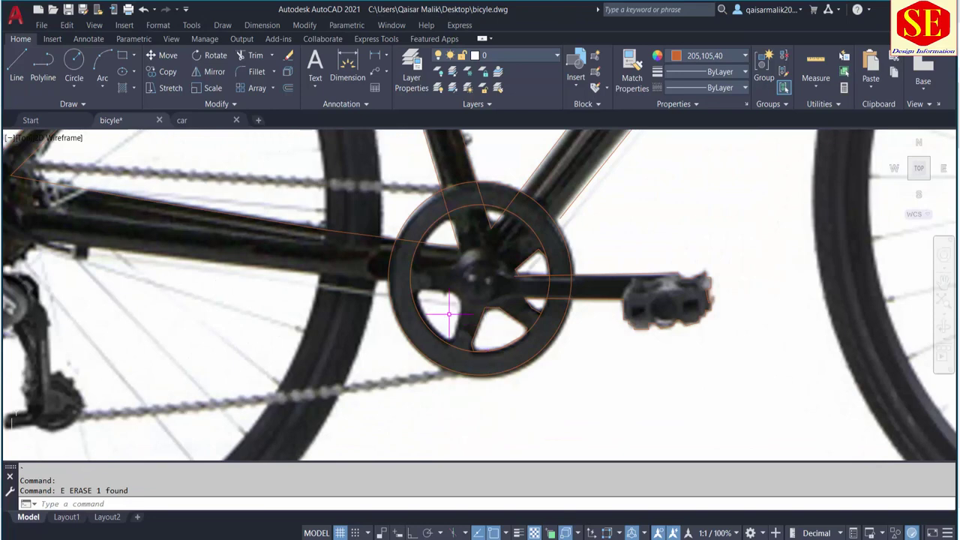
{"action": "scroll", "coordinate": [449, 314], "scroll_direction": "up", "scroll_amount": 4}
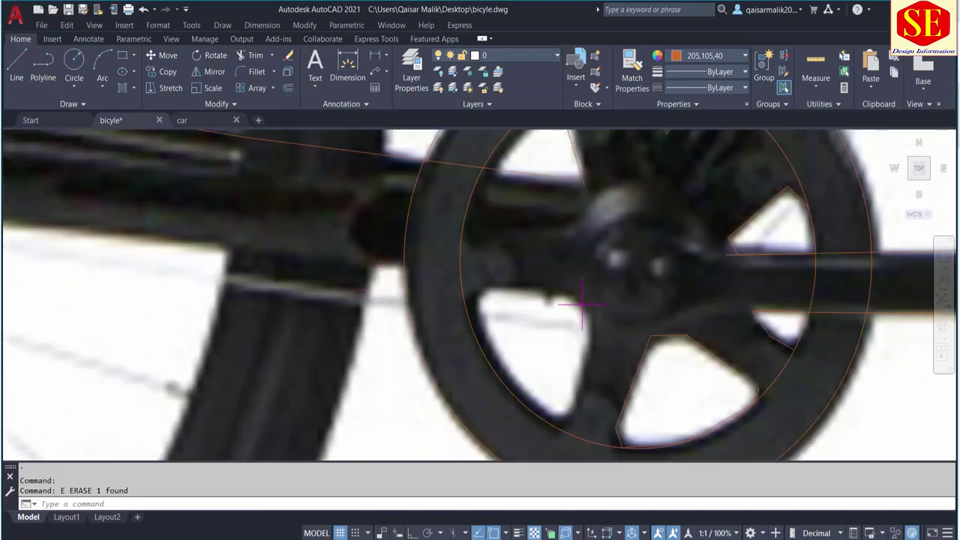
Outline a chainring spoke opening with a four-point orange polyline.
{"action": "left_click", "coordinate": [43, 66]}
{"action": "left_click", "coordinate": [582, 306]}
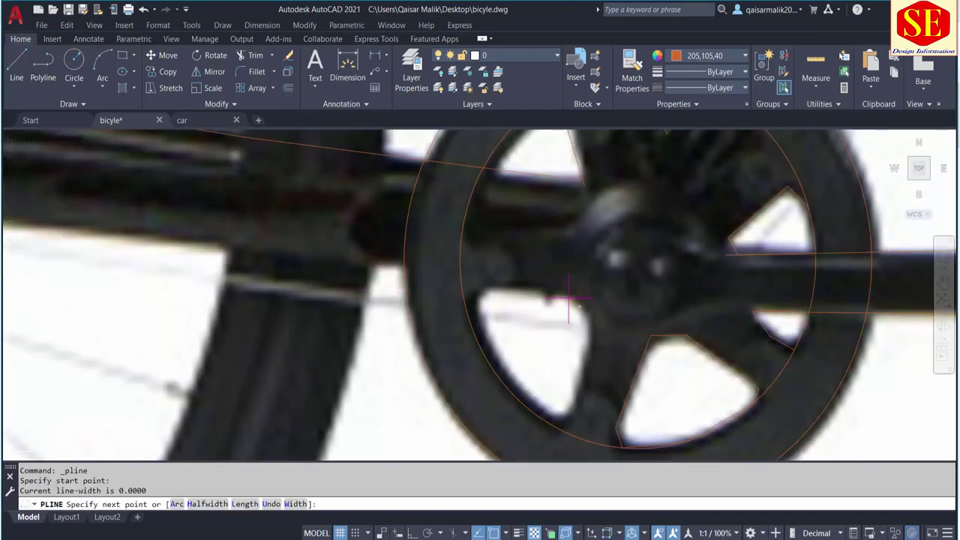
{"action": "scroll", "coordinate": [491, 287], "scroll_direction": "up", "scroll_amount": 3}
{"action": "left_click", "coordinate": [487, 274]}
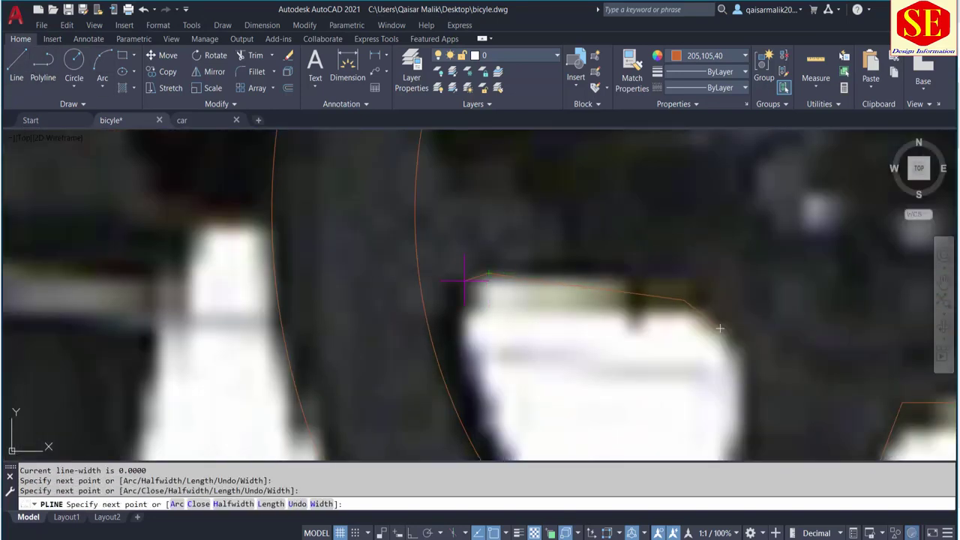
{"action": "left_click", "coordinate": [465, 280]}
{"action": "left_click", "coordinate": [457, 323]}
{"action": "scroll", "coordinate": [458, 322], "scroll_direction": "down", "scroll_amount": 3}
{"action": "scroll", "coordinate": [500, 350], "scroll_direction": "up", "scroll_amount": 3}
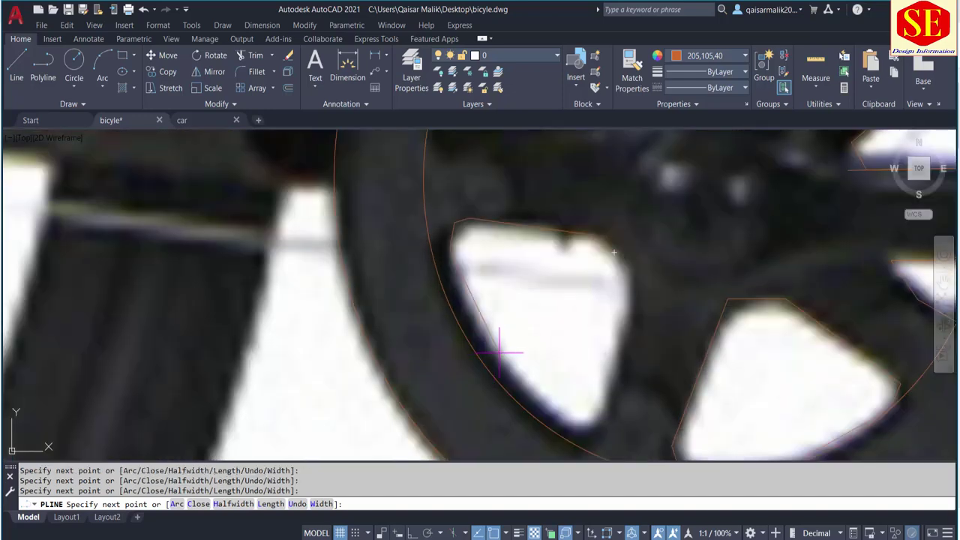
{"action": "scroll", "coordinate": [573, 429], "scroll_direction": "down", "scroll_amount": 3}
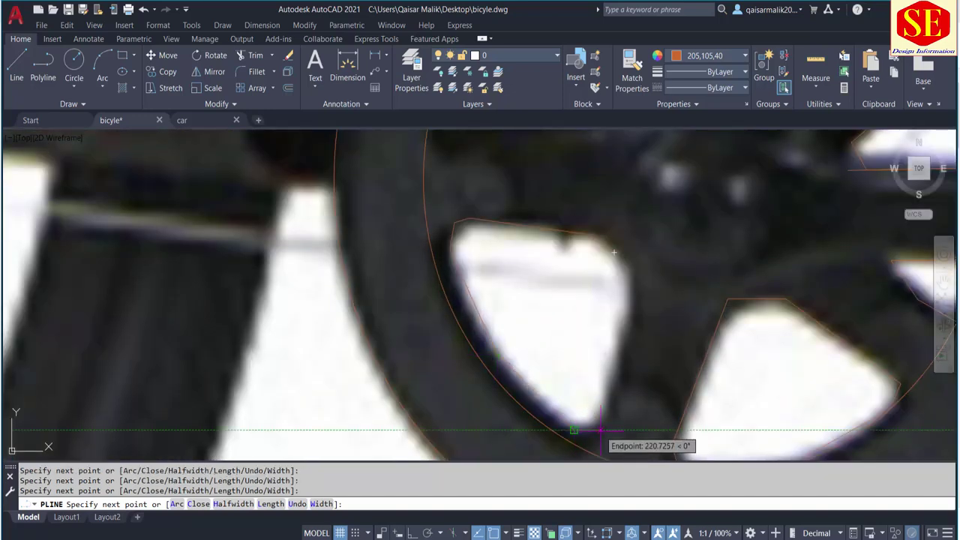
{"action": "scroll", "coordinate": [570, 435], "scroll_direction": "up", "scroll_amount": 3}
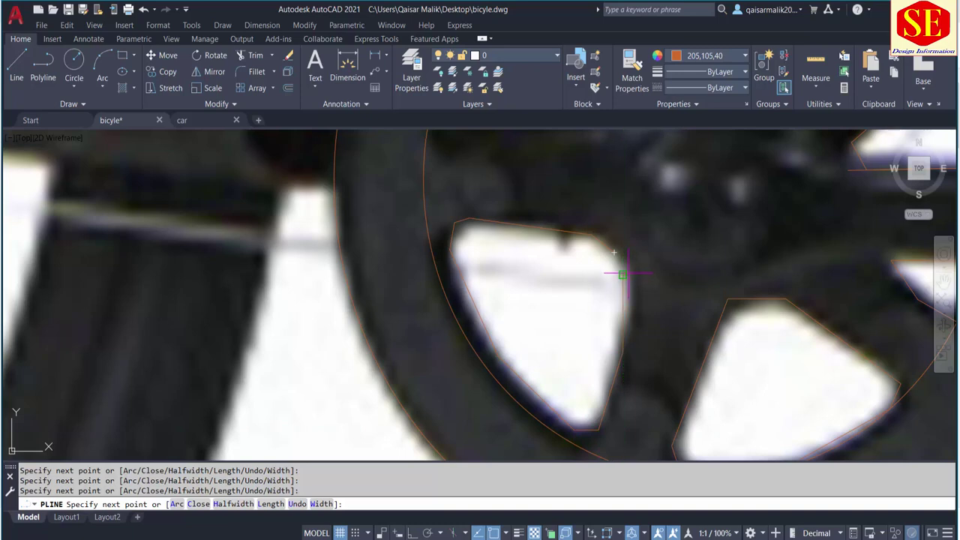
{"action": "scroll", "coordinate": [617, 271], "scroll_direction": "down", "scroll_amount": 3}
{"action": "scroll", "coordinate": [636, 237], "scroll_direction": "up", "scroll_amount": 3}
{"action": "key", "text": "Escape"}
{"action": "scroll", "coordinate": [636, 237], "scroll_direction": "down", "scroll_amount": 3}
{"action": "scroll", "coordinate": [586, 226], "scroll_direction": "up", "scroll_amount": 4}
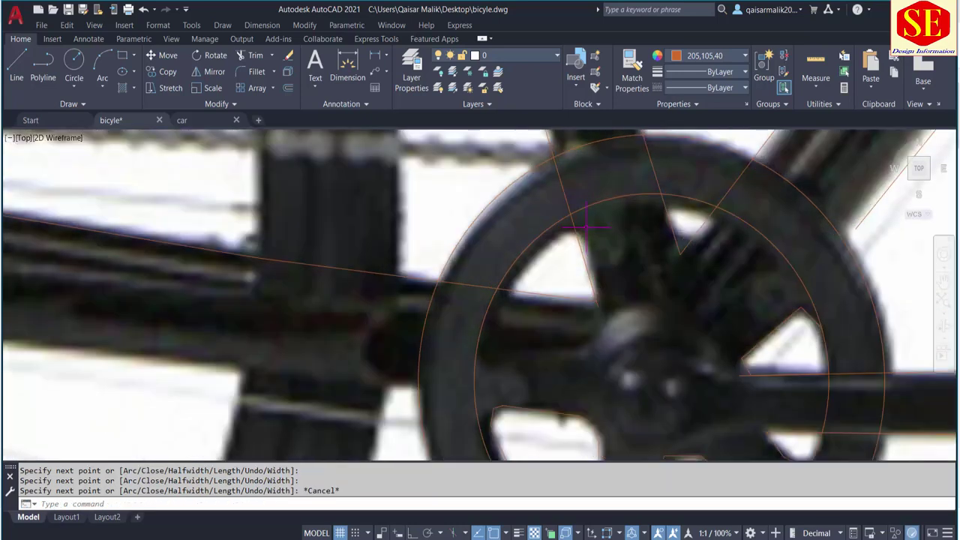
Trace the wedge-shaped chainring opening with a second polyline.
{"action": "key", "text": "Return"}
{"action": "left_click", "coordinate": [574, 234]}
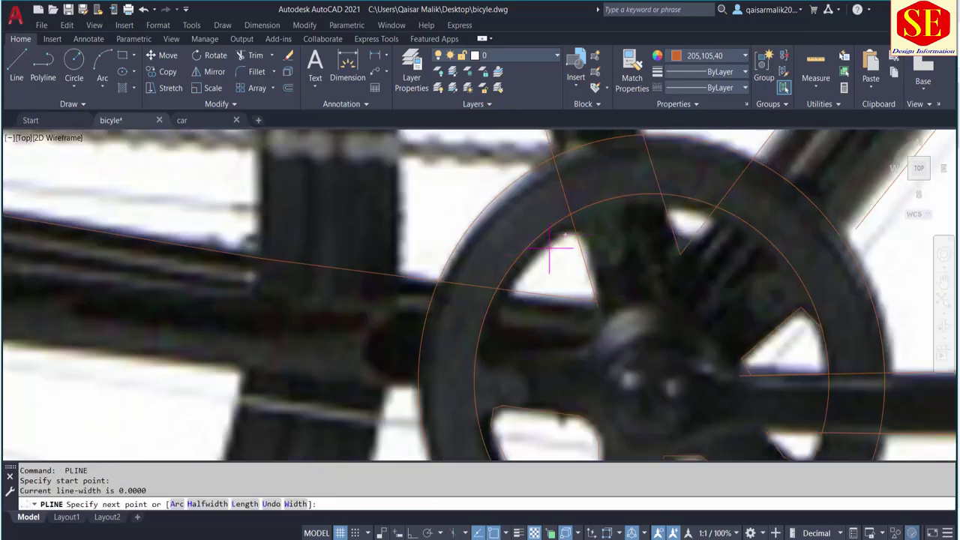
{"action": "left_click", "coordinate": [510, 291]}
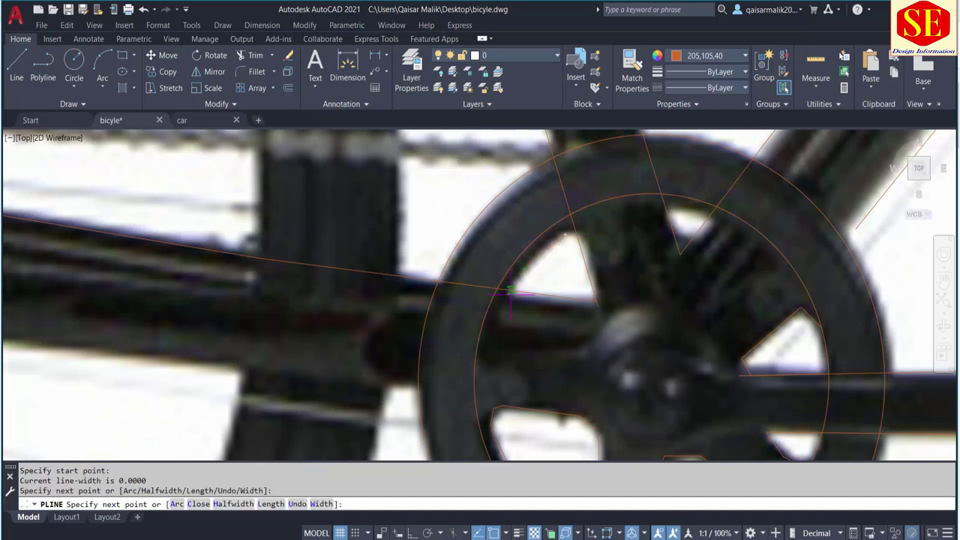
{"action": "left_click", "coordinate": [582, 298]}
{"action": "left_click", "coordinate": [597, 306]}
{"action": "scroll", "coordinate": [594, 268], "scroll_direction": "up", "scroll_amount": 2}
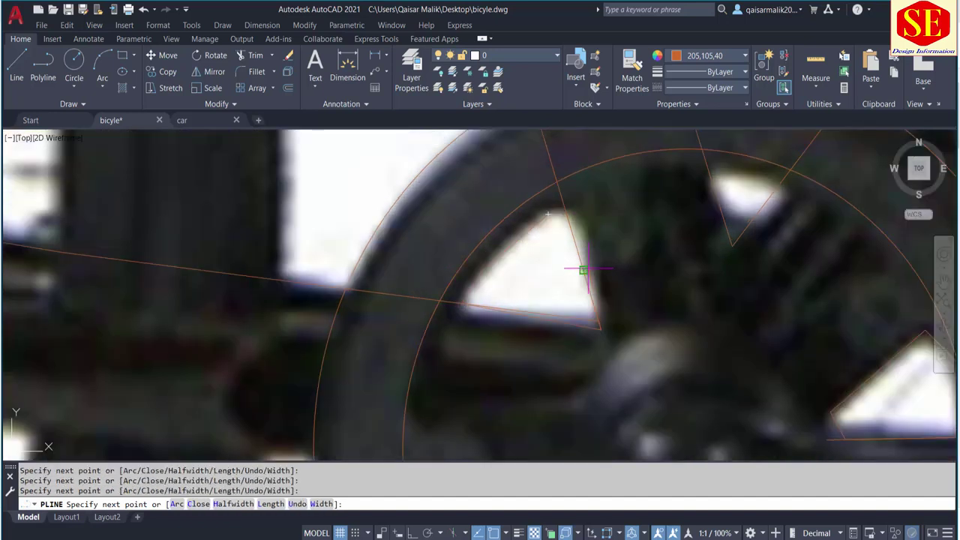
{"action": "key", "text": "Escape"}
Check the traced frame tube outline by selecting it, then clear the selection.
{"action": "scroll", "coordinate": [547, 216], "scroll_direction": "down", "scroll_amount": 3}
{"action": "left_click", "coordinate": [564, 218]}
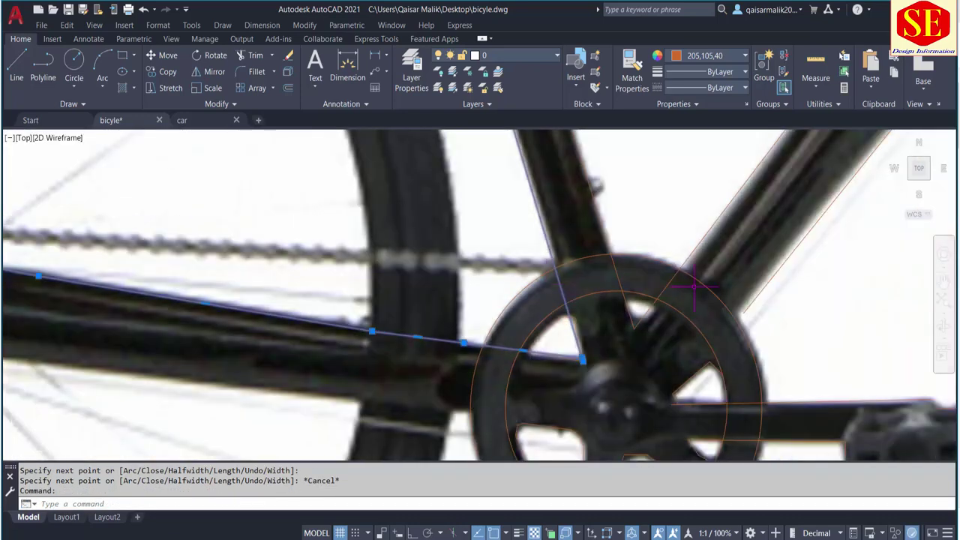
{"action": "key", "text": "Escape"}
{"action": "scroll", "coordinate": [704, 284], "scroll_direction": "down", "scroll_amount": 2}
{"action": "scroll", "coordinate": [630, 285], "scroll_direction": "up", "scroll_amount": 2}
{"action": "scroll", "coordinate": [664, 301], "scroll_direction": "up", "scroll_amount": 2}
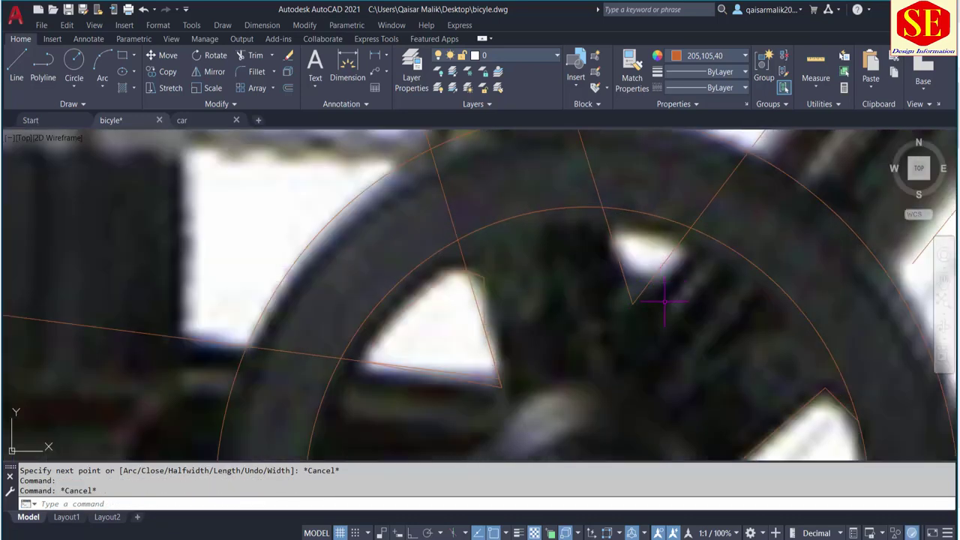
Trace another chainring cutout with a five-vertex orange polyline.
{"action": "left_click", "coordinate": [42, 64]}
{"action": "left_click", "coordinate": [611, 236]}
{"action": "left_click", "coordinate": [683, 242]}
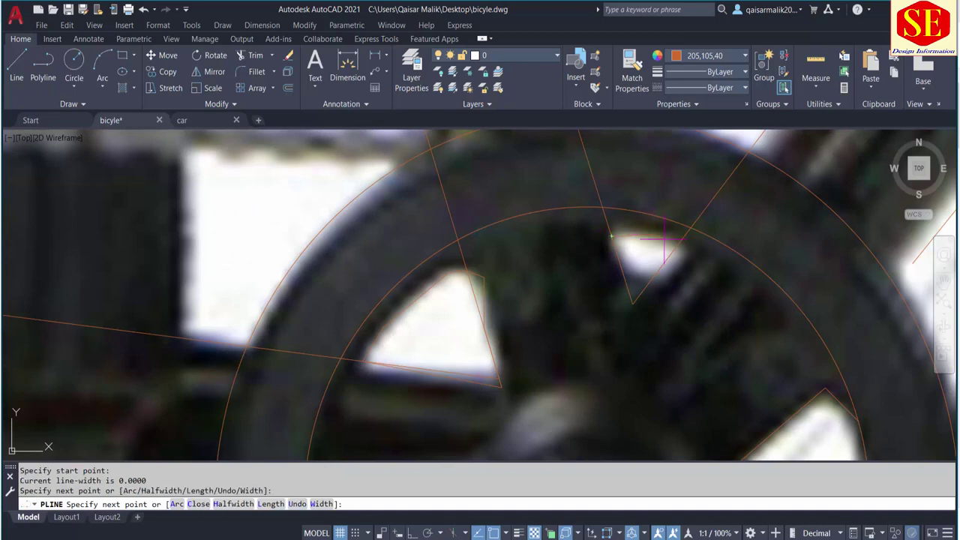
{"action": "left_click", "coordinate": [660, 259]}
{"action": "left_click", "coordinate": [661, 276]}
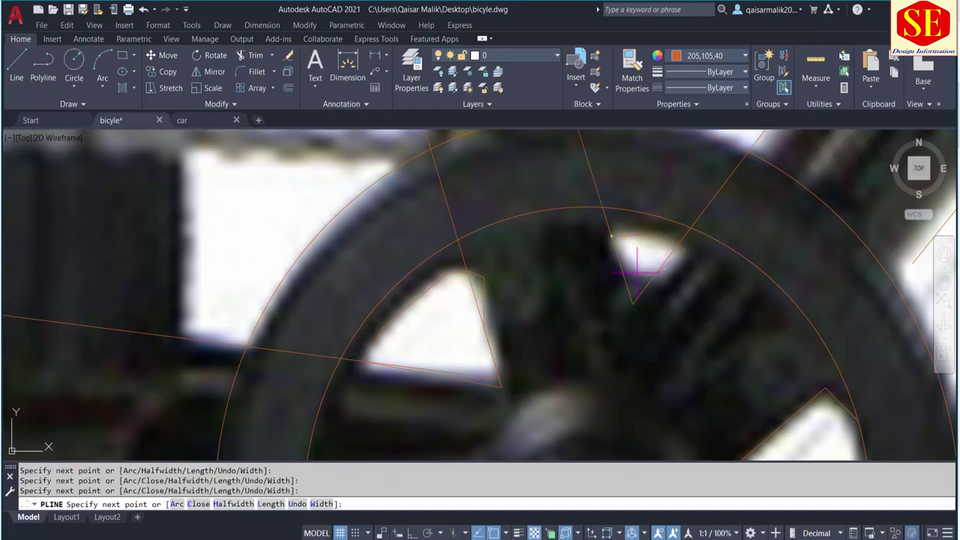
{"action": "scroll", "coordinate": [636, 268], "scroll_direction": "up", "scroll_amount": 3}
{"action": "left_click", "coordinate": [585, 255]}
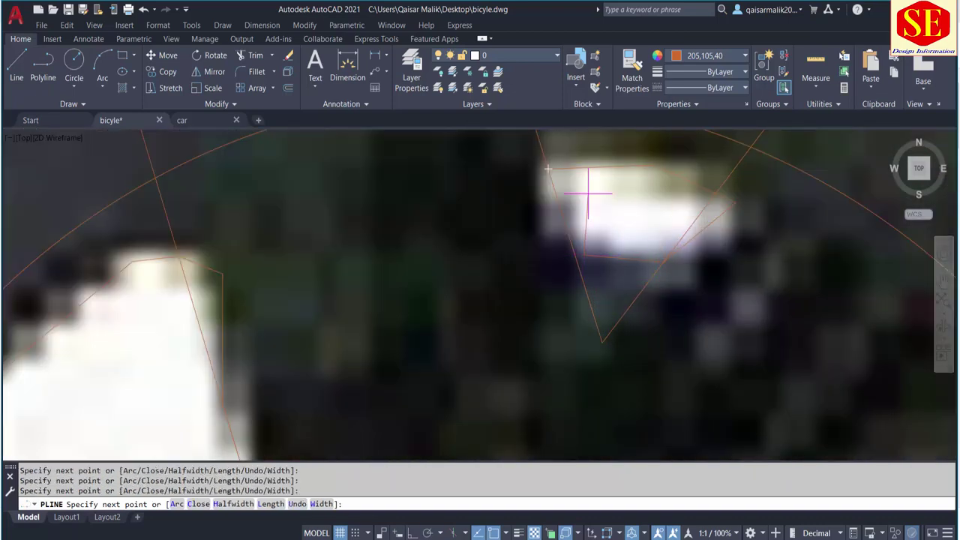
{"action": "key", "text": "Escape"}
{"action": "scroll", "coordinate": [553, 178], "scroll_direction": "down", "scroll_amount": 5}
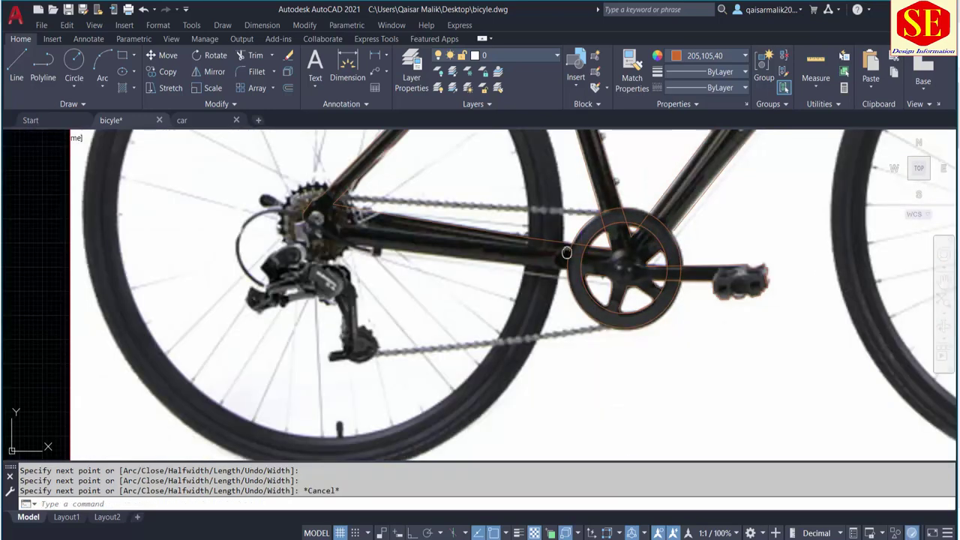
{"action": "scroll", "coordinate": [553, 342], "scroll_direction": "down", "scroll_amount": 3}
{"action": "middle_click_drag", "start_coordinate": [552, 342], "coordinate": [552, 365]}
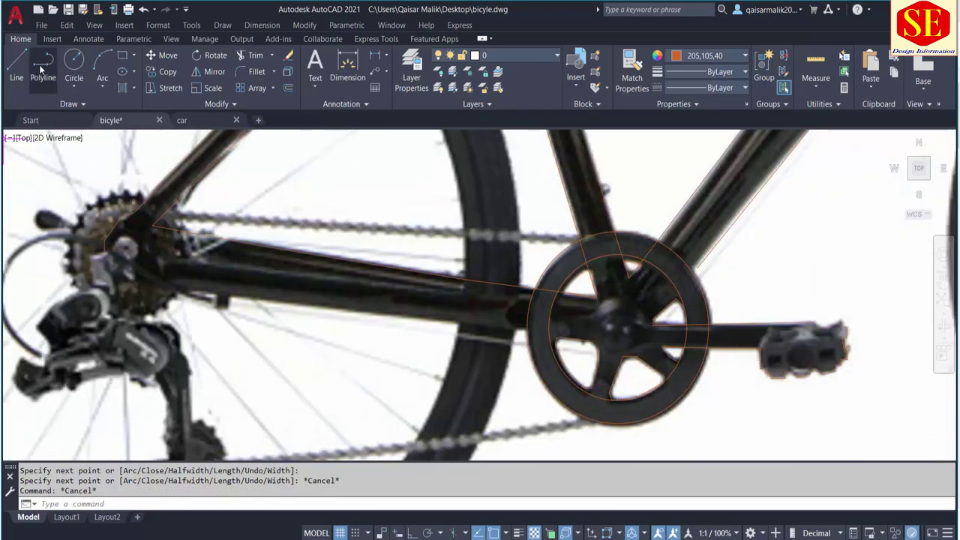
Draw a four-vertex orange polyline from the crank edge along the chainstay to the rear dropout.
{"action": "left_click", "coordinate": [43, 67]}
{"action": "scroll", "coordinate": [513, 308], "scroll_direction": "up", "scroll_amount": 2}
{"action": "left_click", "coordinate": [513, 308]}
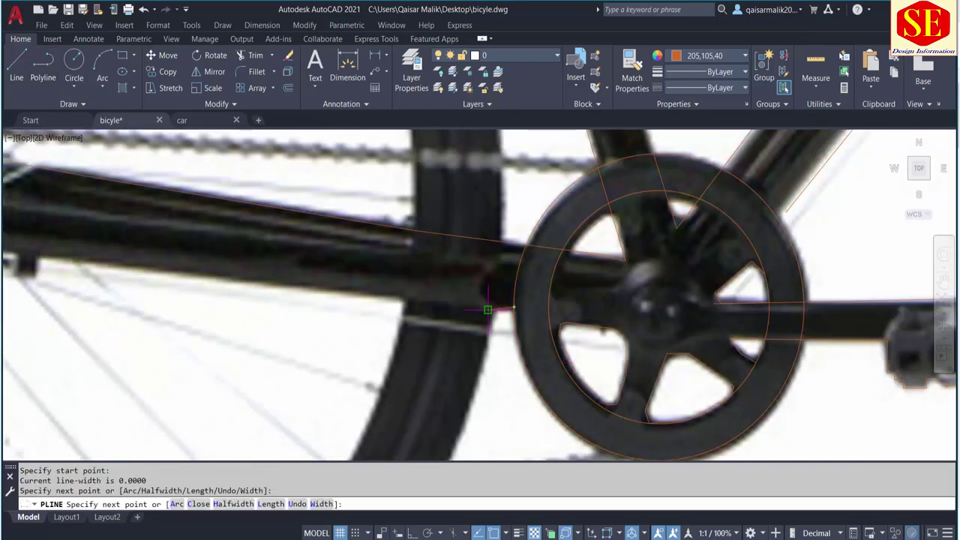
{"action": "scroll", "coordinate": [346, 296], "scroll_direction": "down", "scroll_amount": 2}
{"action": "left_click", "coordinate": [156, 293]}
{"action": "scroll", "coordinate": [156, 293], "scroll_direction": "up", "scroll_amount": 1}
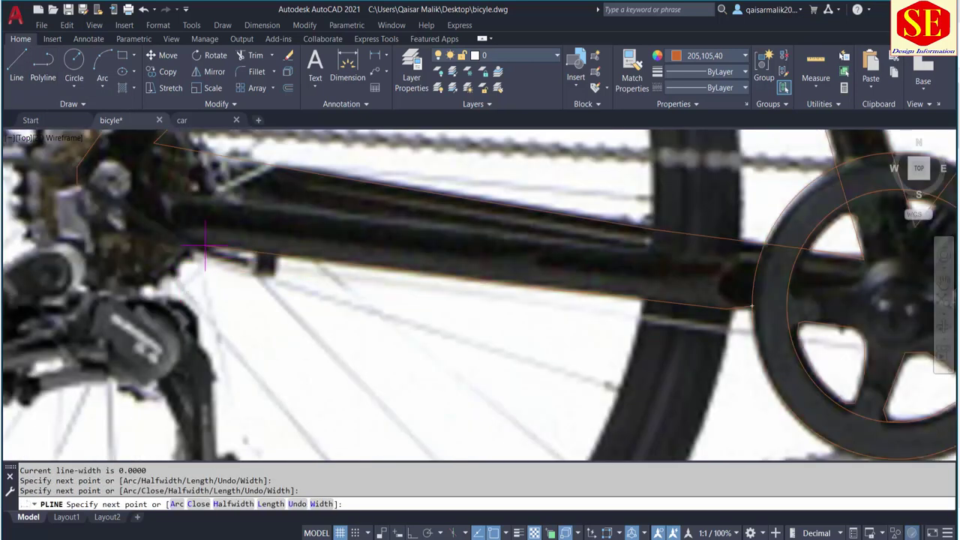
{"action": "left_click", "coordinate": [235, 247]}
{"action": "scroll", "coordinate": [235, 248], "scroll_direction": "down", "scroll_amount": 2}
{"action": "scroll", "coordinate": [235, 248], "scroll_direction": "up", "scroll_amount": 2}
{"action": "scroll", "coordinate": [240, 225], "scroll_direction": "up", "scroll_amount": 2}
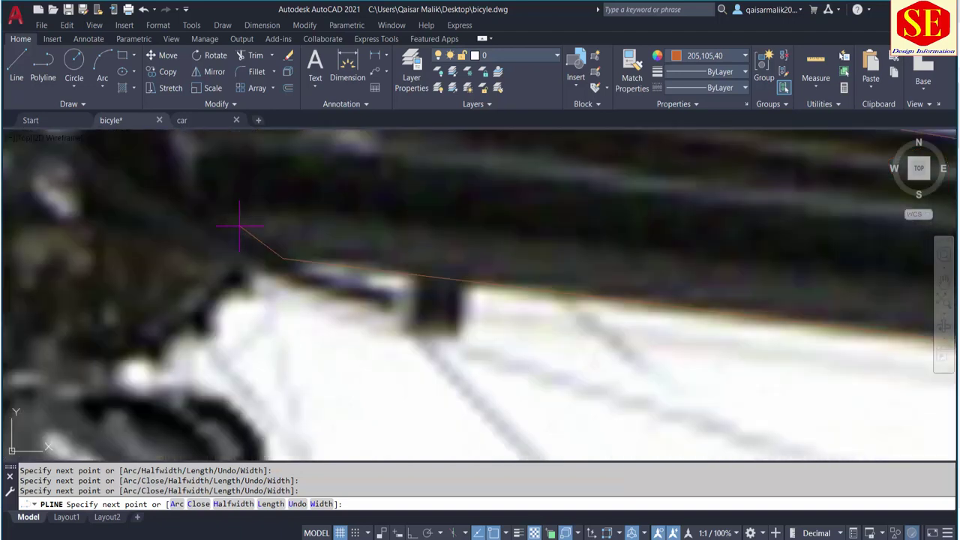
{"action": "left_click", "coordinate": [189, 217]}
{"action": "scroll", "coordinate": [190, 217], "scroll_direction": "down", "scroll_amount": 3}
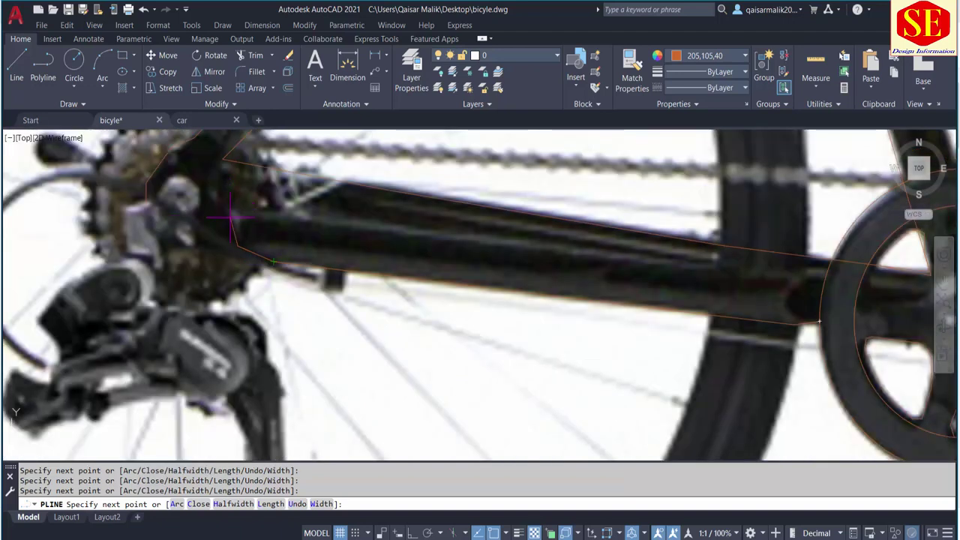
{"action": "key", "text": "Escape"}
{"action": "scroll", "coordinate": [403, 252], "scroll_direction": "down", "scroll_amount": 2}
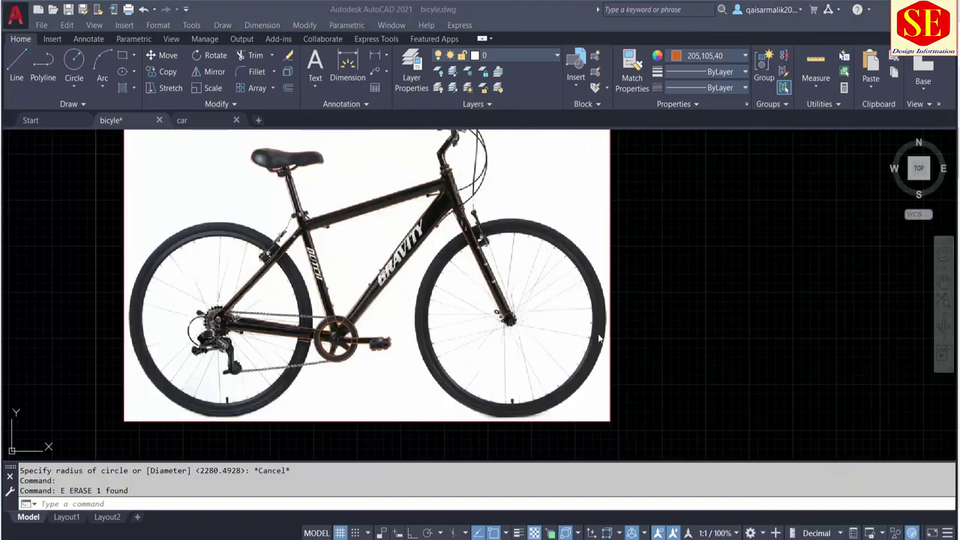
{"action": "scroll", "coordinate": [527, 268], "scroll_direction": "up", "scroll_amount": 3}
{"action": "scroll", "coordinate": [527, 268], "scroll_direction": "up", "scroll_amount": 2}
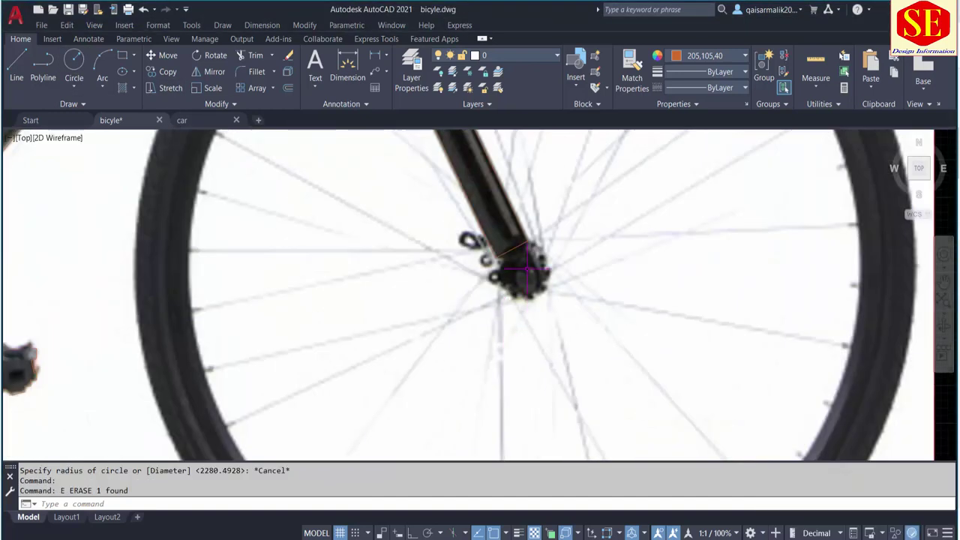
Draw a circle centred on the front hub with its radius at the rim.
{"action": "left_click", "coordinate": [73, 64]}
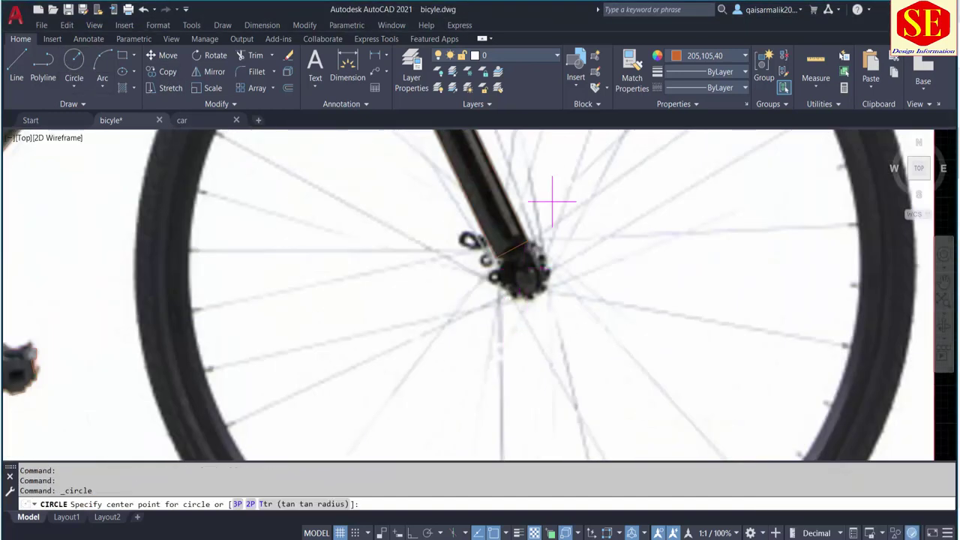
{"action": "left_click", "coordinate": [527, 263]}
{"action": "scroll", "coordinate": [527, 263], "scroll_direction": "down", "scroll_amount": 3}
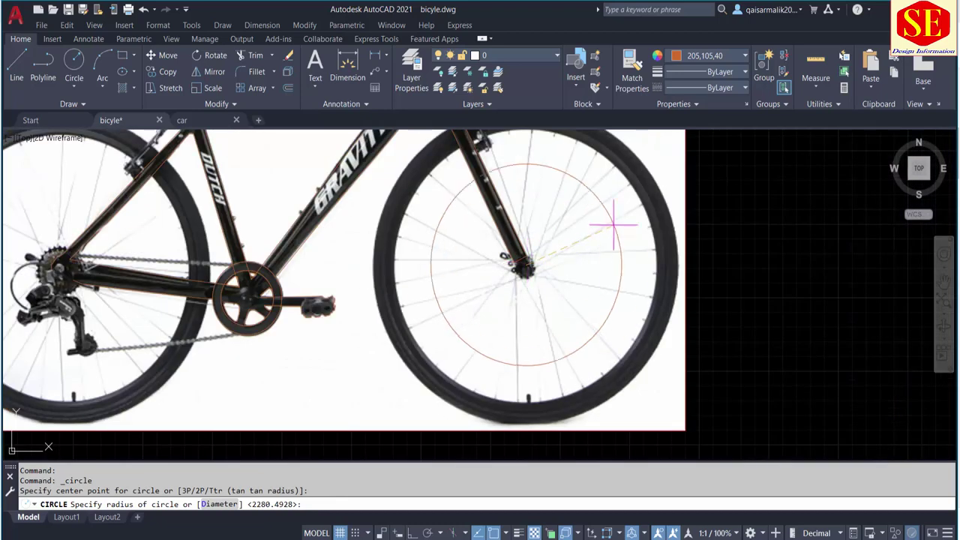
{"action": "left_click", "coordinate": [663, 201]}
{"action": "scroll", "coordinate": [555, 266], "scroll_direction": "down", "scroll_amount": 2}
{"action": "scroll", "coordinate": [555, 270], "scroll_direction": "up", "scroll_amount": 2}
Add concentric hub-centred circles at the outer tyre edge and inner rim.
{"action": "key", "text": "Return"}
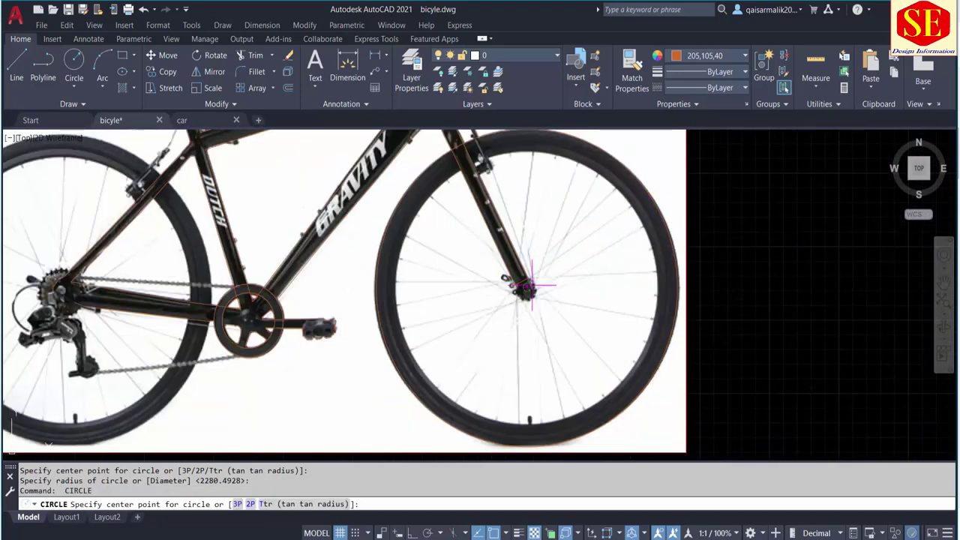
{"action": "left_click", "coordinate": [530, 285]}
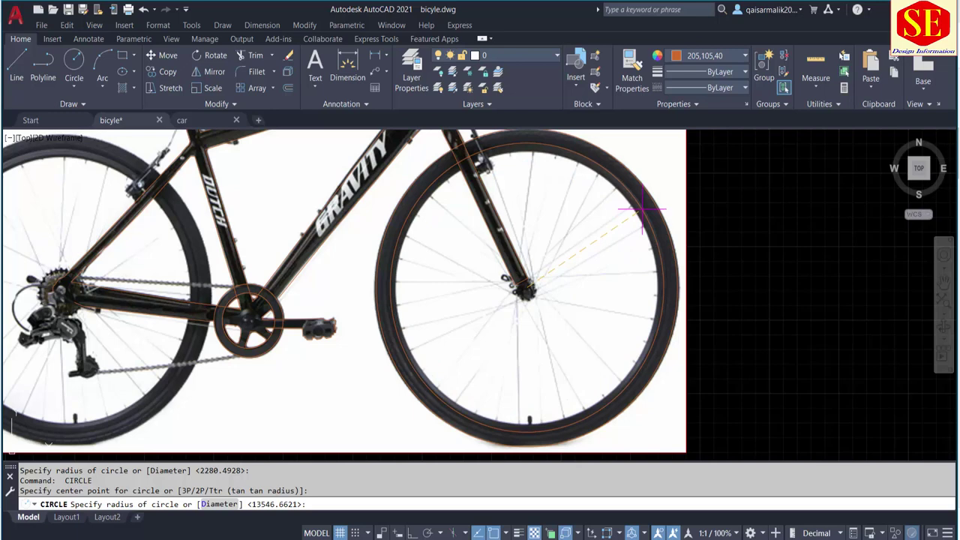
{"action": "left_click", "coordinate": [641, 210]}
{"action": "key", "text": "Return"}
{"action": "left_click", "coordinate": [527, 286]}
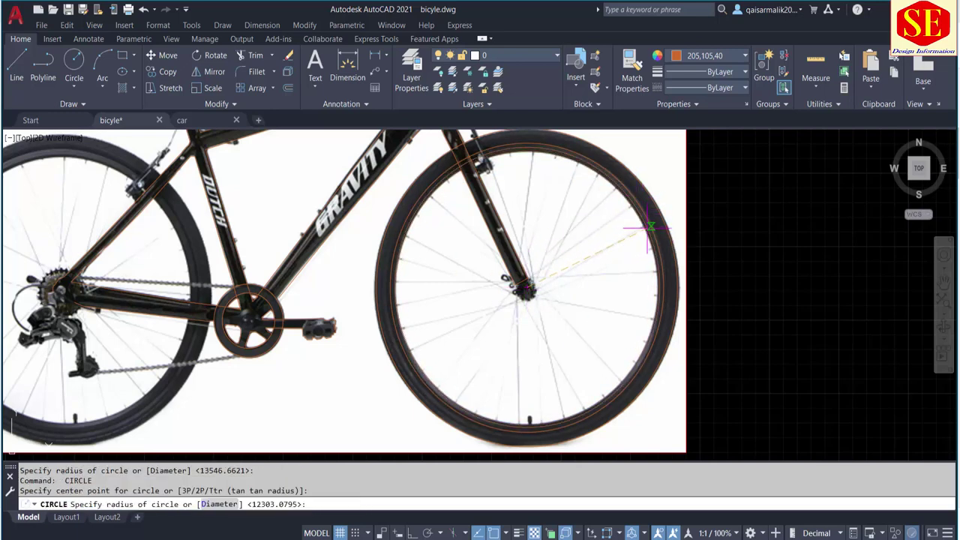
{"action": "scroll", "coordinate": [649, 226], "scroll_direction": "down", "scroll_amount": 1}
{"action": "left_click", "coordinate": [627, 229]}
{"action": "scroll", "coordinate": [610, 262], "scroll_direction": "down", "scroll_amount": 2}
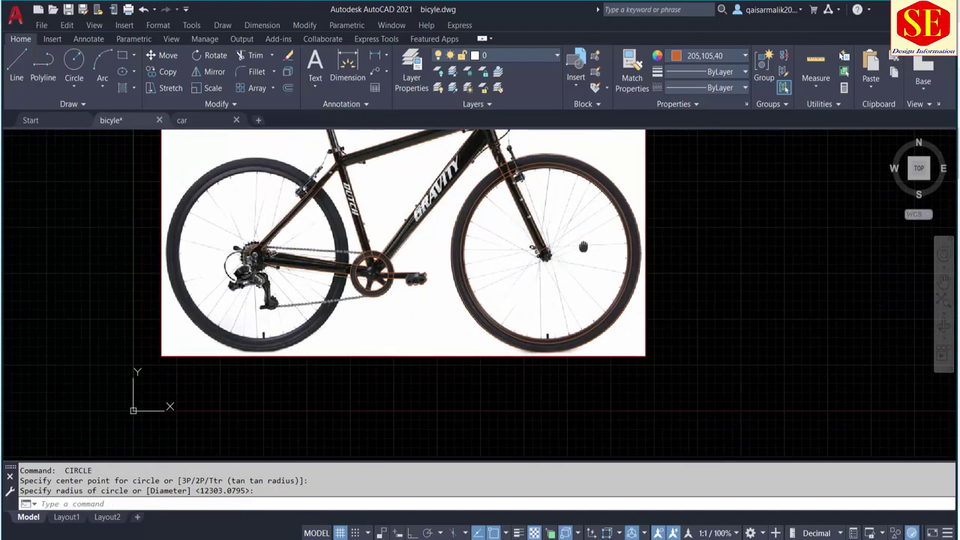
{"action": "middle_click_drag", "start_coordinate": [574, 251], "coordinate": [531, 318]}
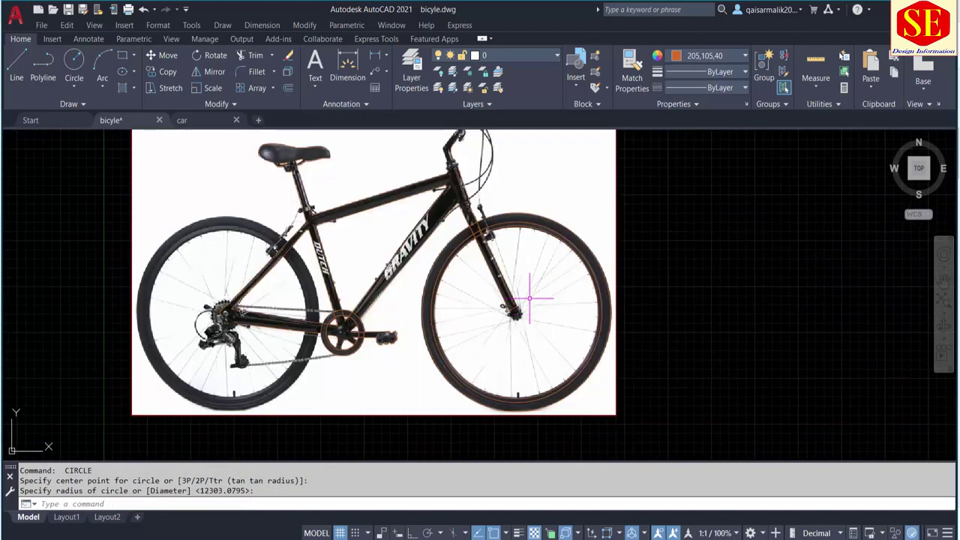
{"action": "middle_click_drag", "start_coordinate": [103, 339], "coordinate": [340, 297]}
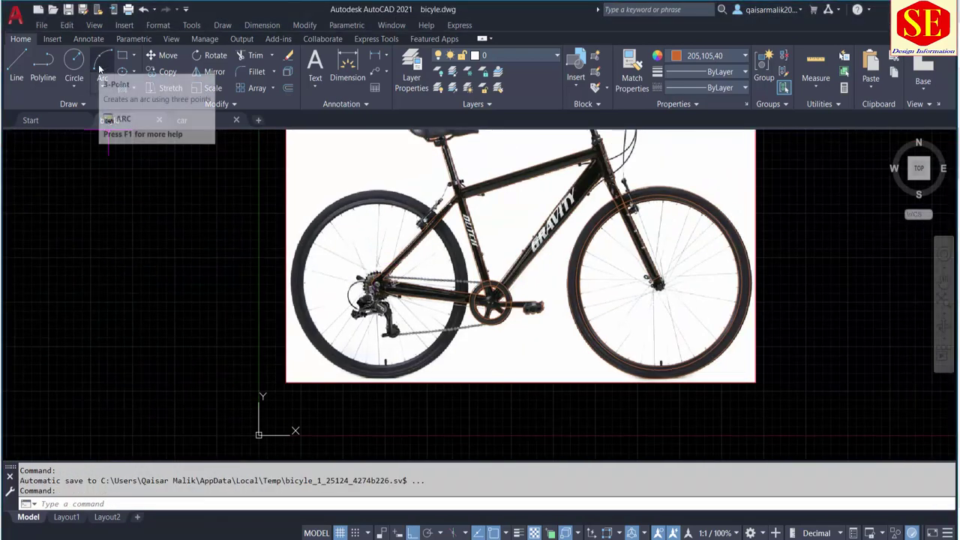
Draw a three-point arc along the rear wheel's left edge, redoing a cancelled first attempt.
{"action": "left_click", "coordinate": [102, 68]}
{"action": "scroll", "coordinate": [352, 195], "scroll_direction": "up", "scroll_amount": 2}
{"action": "left_click", "coordinate": [257, 353]}
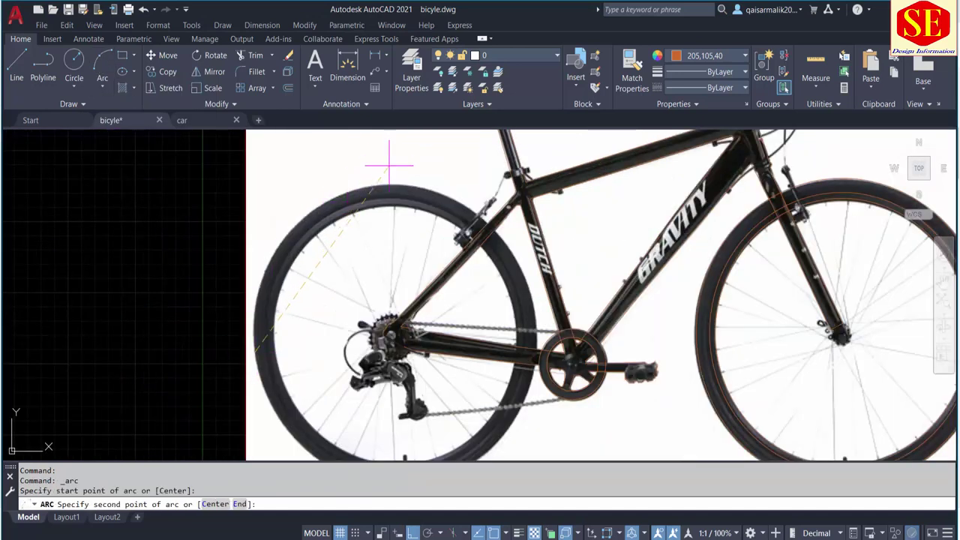
{"action": "left_click", "coordinate": [381, 183]}
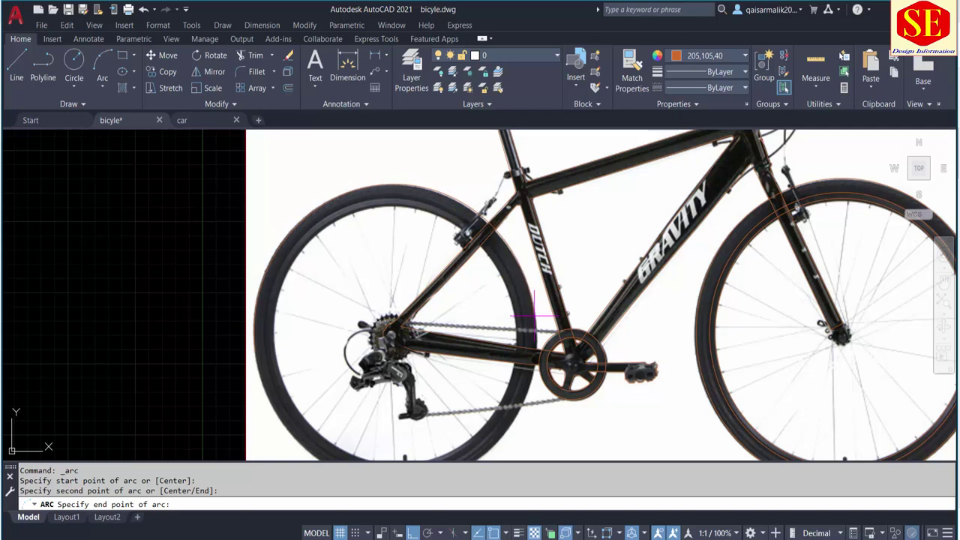
{"action": "key", "text": "Escape"}
{"action": "key", "text": "space"}
{"action": "left_click", "coordinate": [255, 353]}
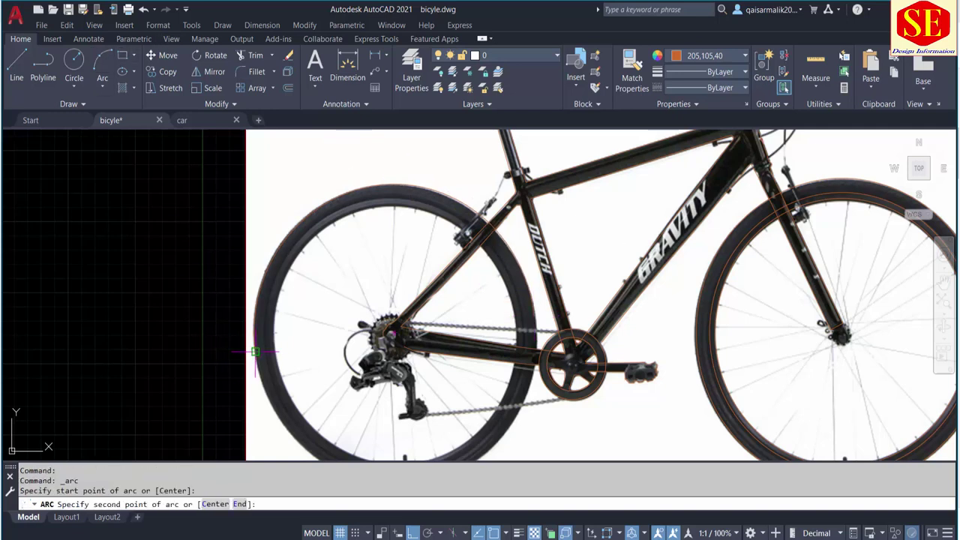
{"action": "scroll", "coordinate": [315, 424], "scroll_direction": "up", "scroll_amount": 2}
{"action": "left_click", "coordinate": [381, 439]}
{"action": "scroll", "coordinate": [638, 270], "scroll_direction": "down", "scroll_amount": 2}
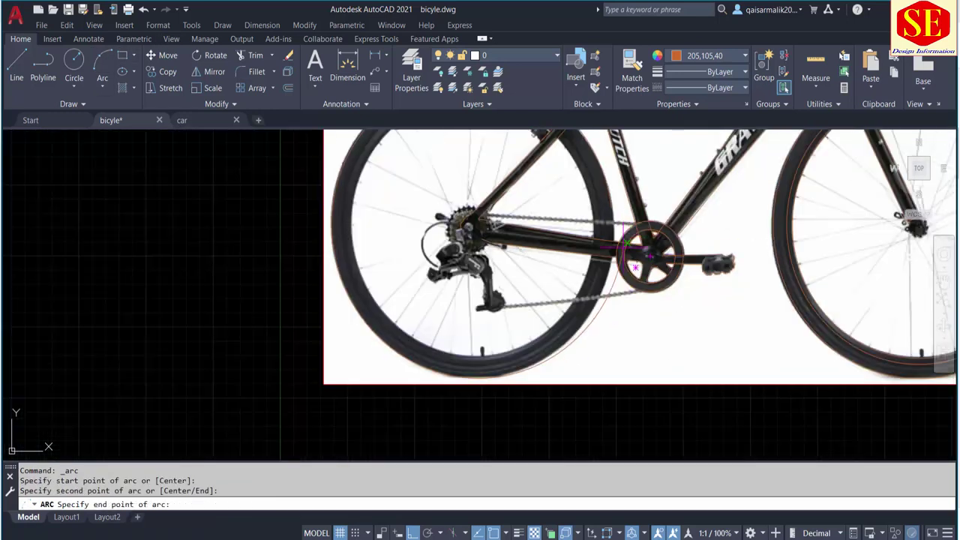
{"action": "left_click", "coordinate": [611, 209]}
{"action": "scroll", "coordinate": [612, 208], "scroll_direction": "down", "scroll_amount": 4}
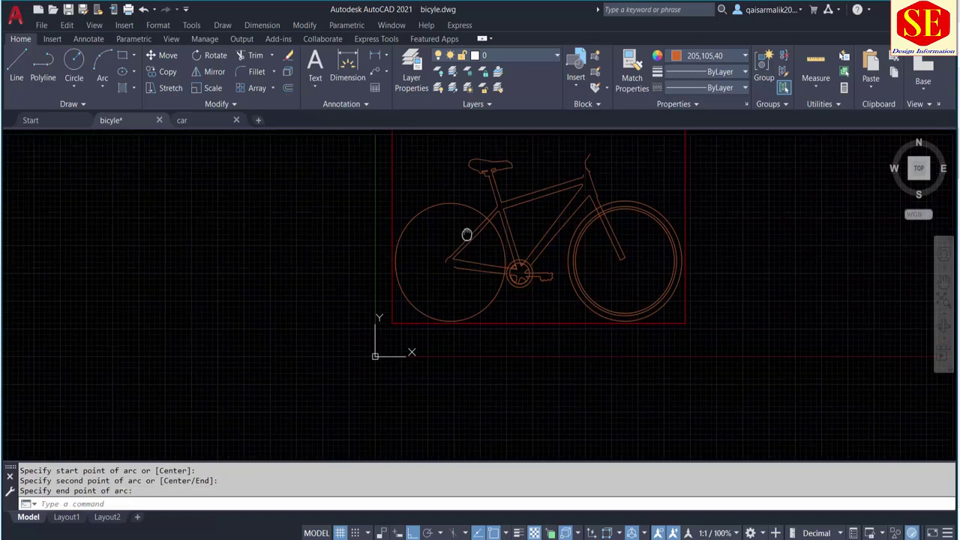
Add a second three-point arc following the rear rim.
{"action": "left_click", "coordinate": [102, 64]}
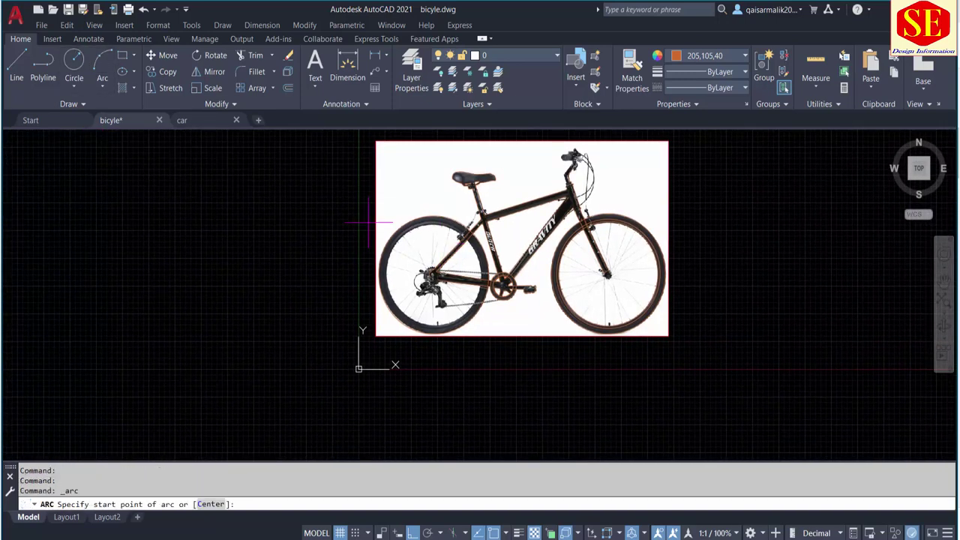
{"action": "scroll", "coordinate": [378, 225], "scroll_direction": "up", "scroll_amount": 3}
{"action": "scroll", "coordinate": [386, 300], "scroll_direction": "up", "scroll_amount": 2}
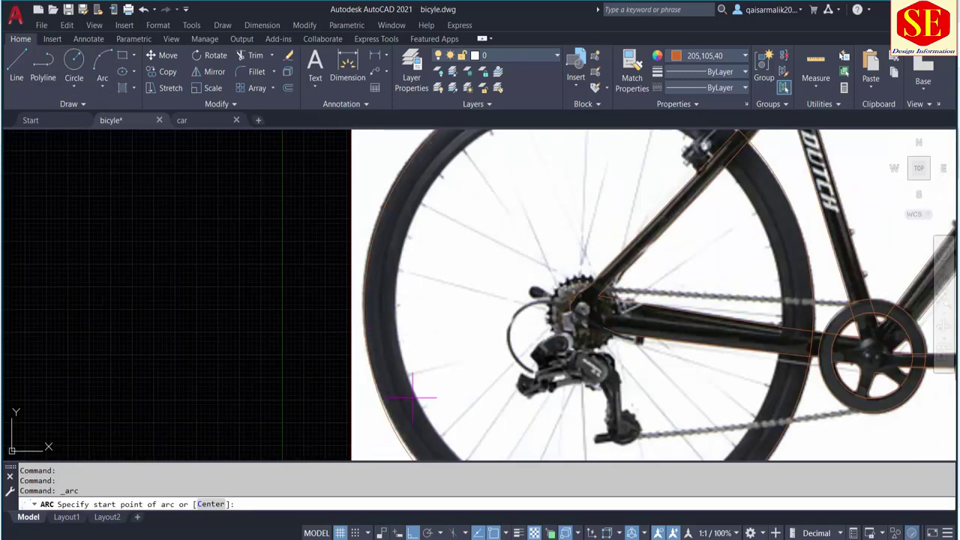
{"action": "left_click", "coordinate": [407, 394]}
{"action": "scroll", "coordinate": [407, 394], "scroll_direction": "down", "scroll_amount": 2}
{"action": "scroll", "coordinate": [510, 217], "scroll_direction": "up", "scroll_amount": 2}
{"action": "left_click", "coordinate": [498, 204]}
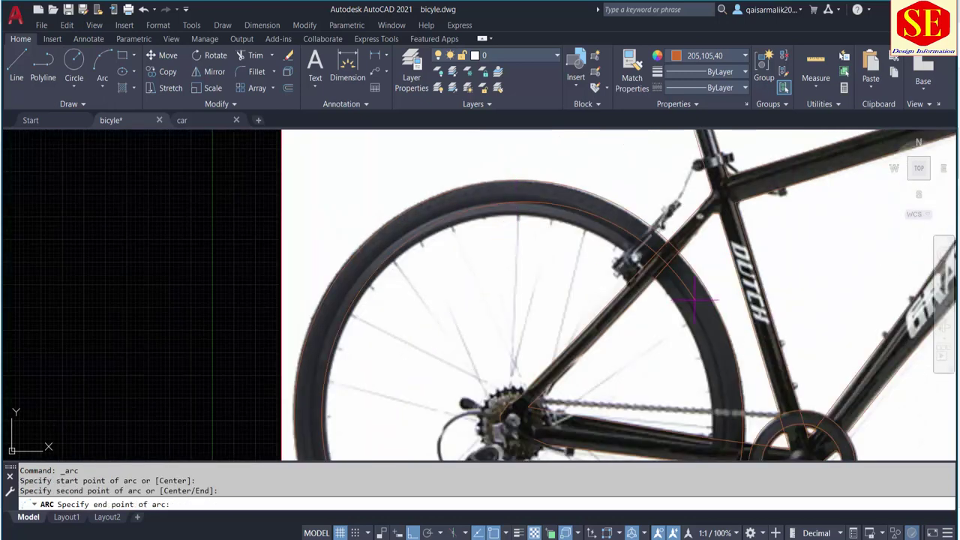
{"action": "scroll", "coordinate": [710, 386], "scroll_direction": "up", "scroll_amount": 2}
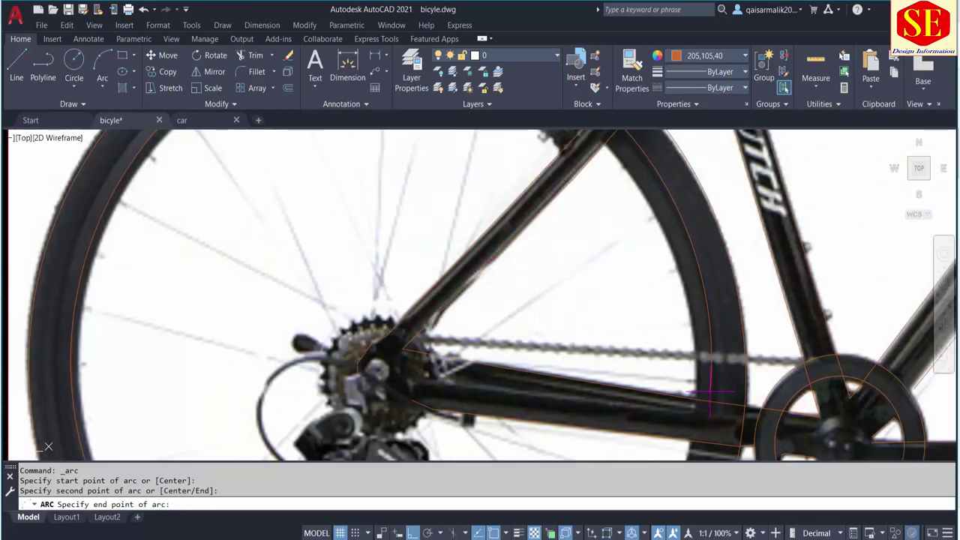
{"action": "left_click", "coordinate": [709, 390]}
{"action": "scroll", "coordinate": [642, 290], "scroll_direction": "down", "scroll_amount": 3}
Trace a three-point arc from the inner rear rim toward the chainstay.
{"action": "left_click", "coordinate": [102, 64]}
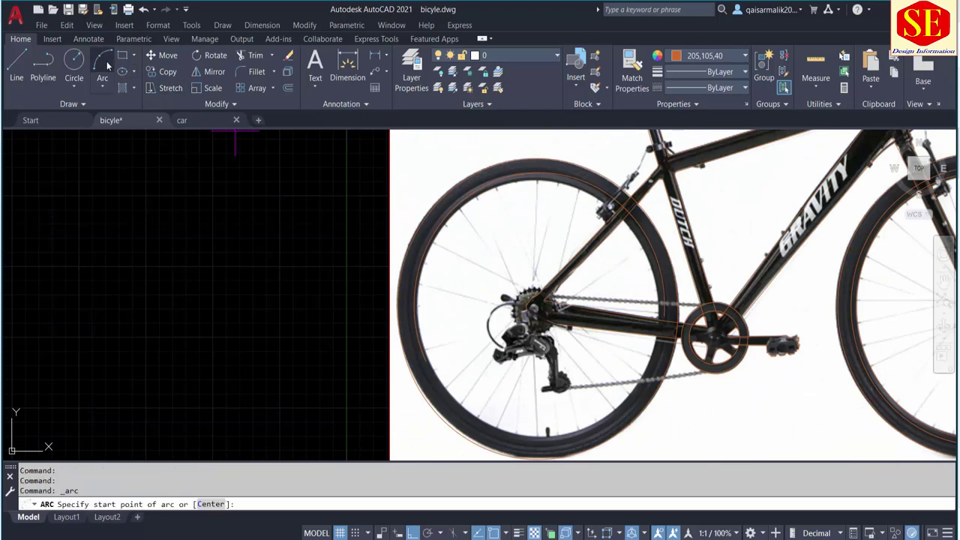
{"action": "left_click", "coordinate": [433, 373]}
{"action": "scroll", "coordinate": [555, 345], "scroll_direction": "up", "scroll_amount": 1}
{"action": "scroll", "coordinate": [555, 345], "scroll_direction": "up", "scroll_amount": 1}
{"action": "left_click", "coordinate": [102, 63]}
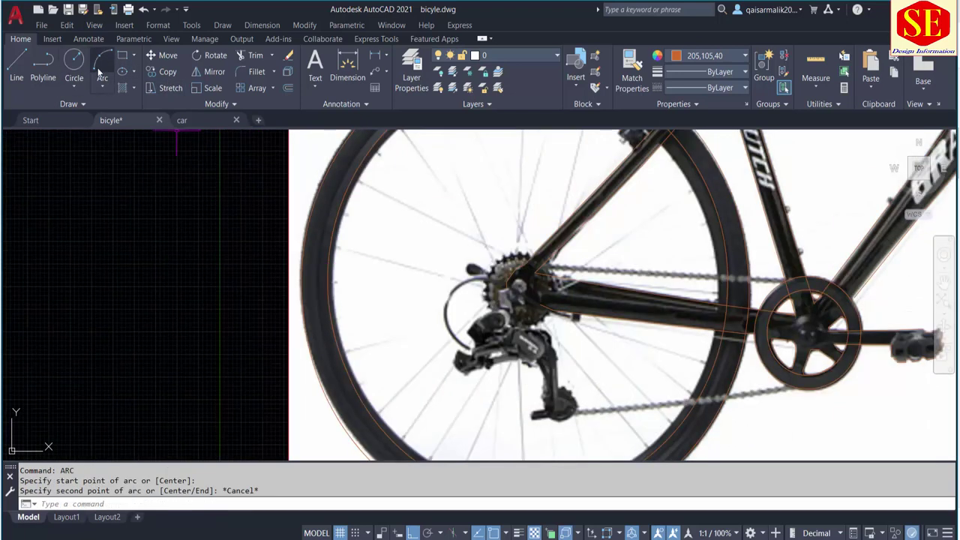
{"action": "scroll", "coordinate": [334, 315], "scroll_direction": "up", "scroll_amount": 1}
{"action": "scroll", "coordinate": [337, 303], "scroll_direction": "up", "scroll_amount": 1}
{"action": "left_click", "coordinate": [337, 300]}
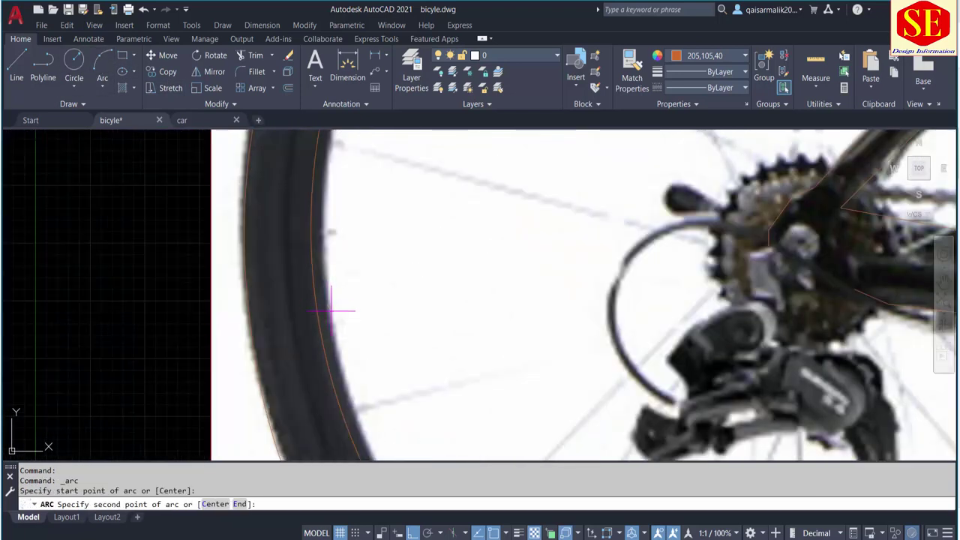
{"action": "mouse_move", "coordinate": [337, 299]}
{"action": "middle_mouse_down"}
{"action": "mouse_move", "coordinate": [428, 309]}
{"action": "mouse_move", "coordinate": [421, 330]}
{"action": "middle_mouse_up"}
{"action": "left_click", "coordinate": [496, 218]}
{"action": "scroll", "coordinate": [610, 365], "scroll_direction": "down", "scroll_amount": 3}
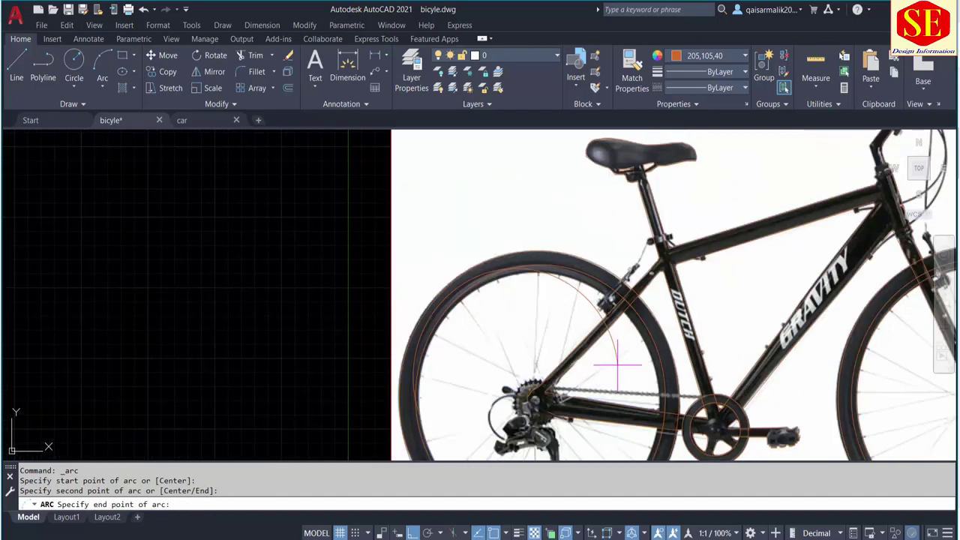
{"action": "scroll", "coordinate": [610, 345], "scroll_direction": "up", "scroll_amount": 1}
{"action": "scroll", "coordinate": [619, 315], "scroll_direction": "up", "scroll_amount": 2}
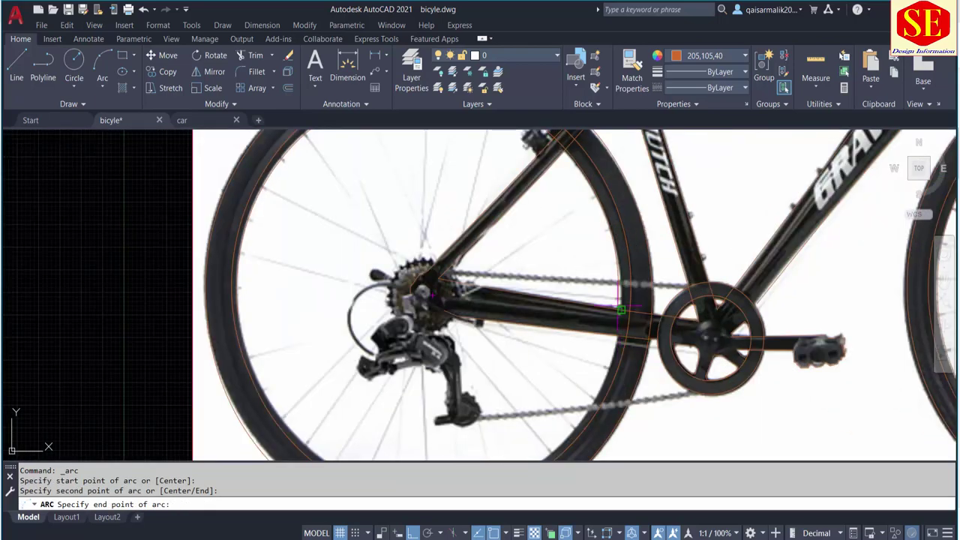
{"action": "middle_click_drag", "start_coordinate": [622, 270], "coordinate": [615, 319]}
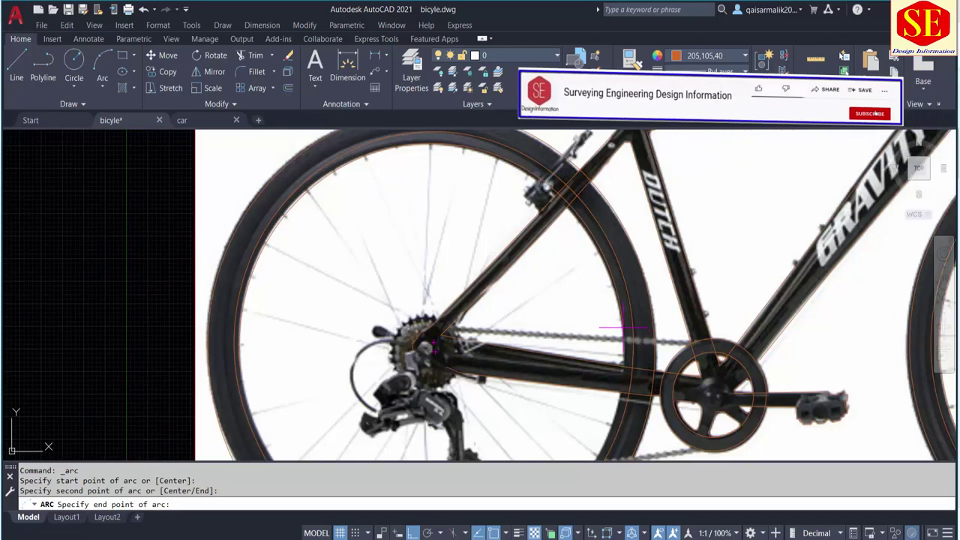
{"action": "left_click", "coordinate": [442, 337]}
Add an arc across the rear wheel's bottom, then fit the whole bicycle in view.
{"action": "left_click", "coordinate": [102, 60]}
{"action": "left_click", "coordinate": [620, 343]}
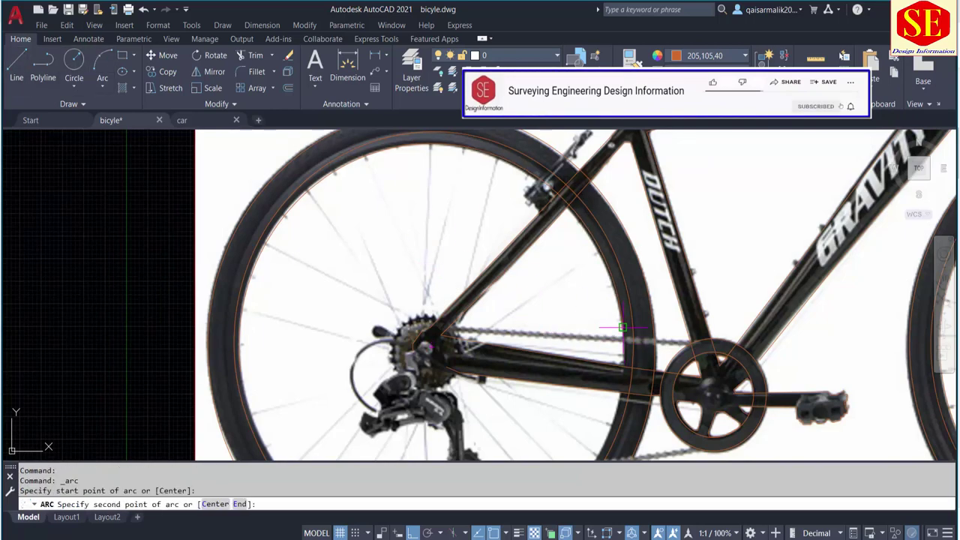
{"action": "scroll", "coordinate": [592, 367], "scroll_direction": "down", "scroll_amount": 3}
{"action": "scroll", "coordinate": [567, 393], "scroll_direction": "up", "scroll_amount": 2}
{"action": "scroll", "coordinate": [525, 386], "scroll_direction": "up", "scroll_amount": 1}
{"action": "left_click", "coordinate": [526, 390]}
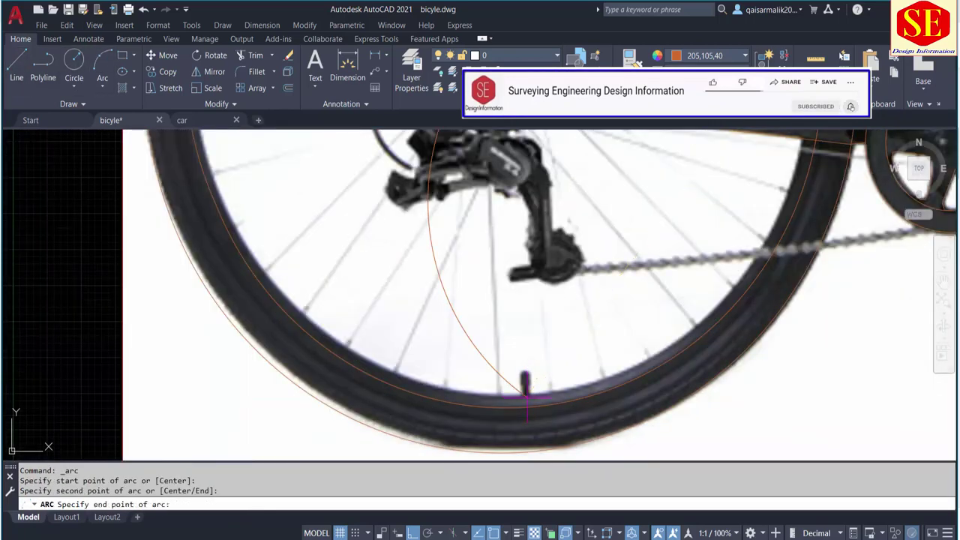
{"action": "scroll", "coordinate": [353, 253], "scroll_direction": "down", "scroll_amount": 2}
{"action": "scroll", "coordinate": [353, 315], "scroll_direction": "up", "scroll_amount": 1}
{"action": "right_click", "coordinate": [345, 320]}
{"action": "left_click", "coordinate": [382, 325]}
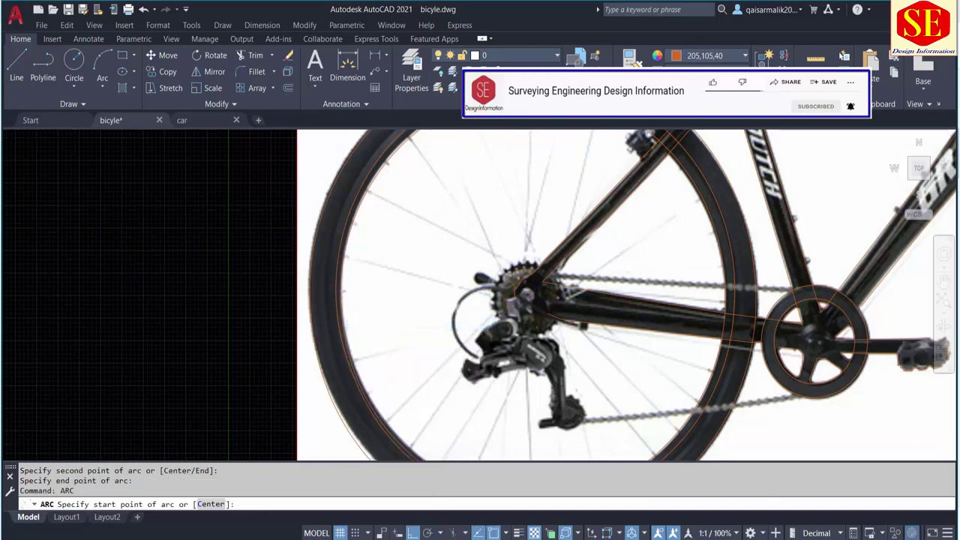
{"action": "scroll", "coordinate": [499, 330], "scroll_direction": "down", "scroll_amount": 3}
{"action": "middle_click", "coordinate": [499, 330]}
{"action": "middle_click", "coordinate": [499, 330]}
{"action": "mouse_move", "coordinate": [499, 330]}
{"action": "middle_mouse_down"}
{"action": "mouse_move", "coordinate": [476, 364]}
{"action": "mouse_move", "coordinate": [458, 321]}
{"action": "middle_mouse_up"}
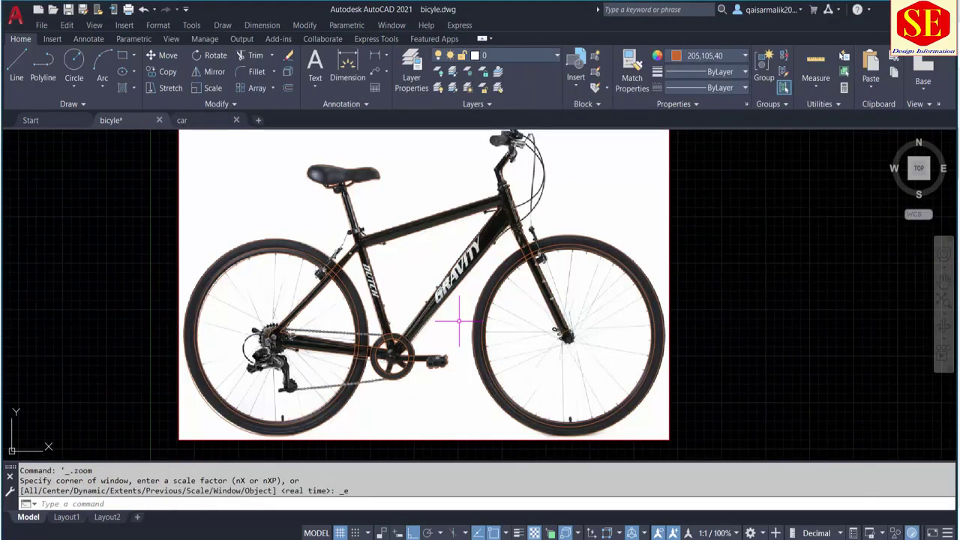
{"action": "middle_click_drag", "start_coordinate": [482, 153], "coordinate": [435, 240]}
{"action": "scroll", "coordinate": [263, 275], "scroll_direction": "up", "scroll_amount": 3}
Start a polyline on the stem, then abandon it and clear a stray selection window.
{"action": "left_click", "coordinate": [42, 68]}
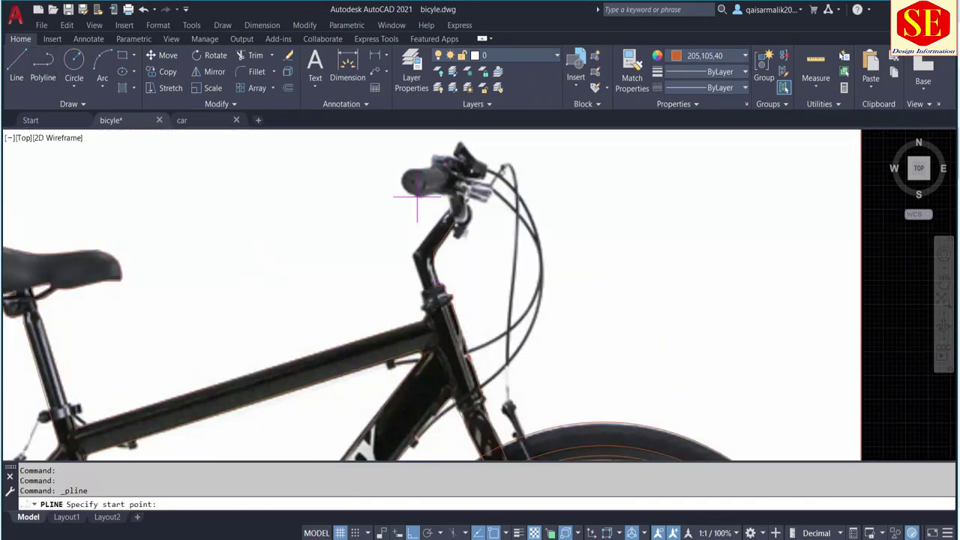
{"action": "middle_click_drag", "start_coordinate": [407, 204], "coordinate": [411, 195]}
{"action": "left_click", "coordinate": [408, 378]}
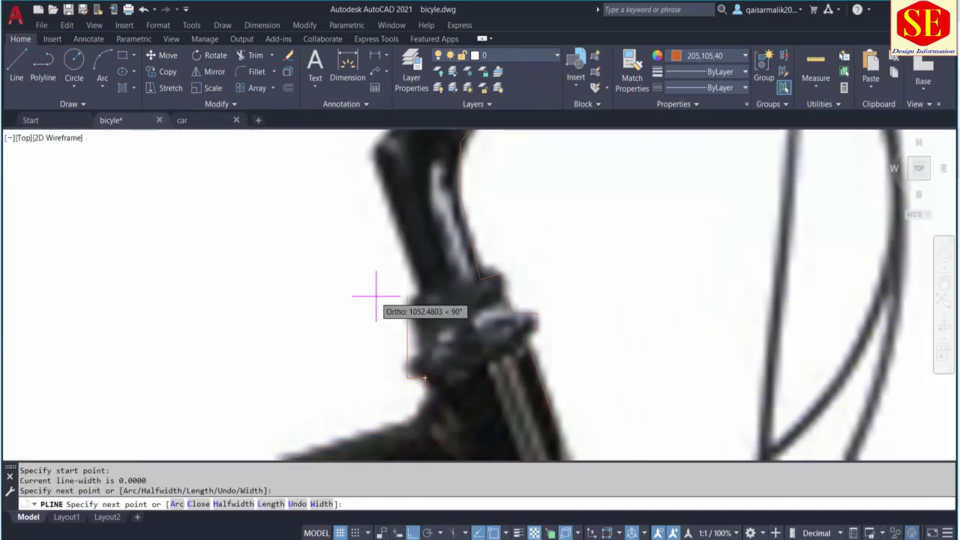
{"action": "left_click", "coordinate": [393, 261]}
{"action": "key", "text": "Escape"}
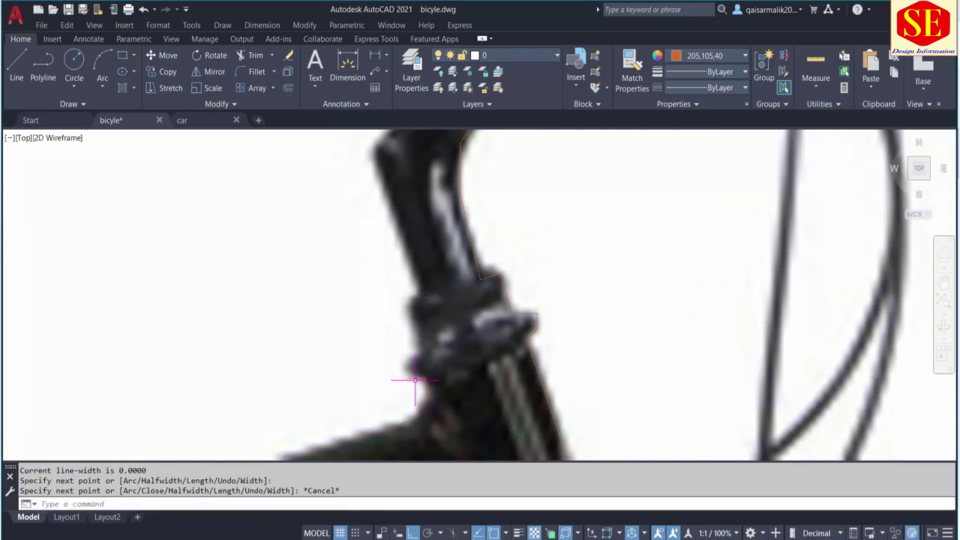
{"action": "left_click", "coordinate": [403, 374]}
{"action": "key", "text": "Escape"}
Trace a polyline from the stem clamp up the stem to the handlebar.
{"action": "type", "text": "l"}
{"action": "key", "text": "Return"}
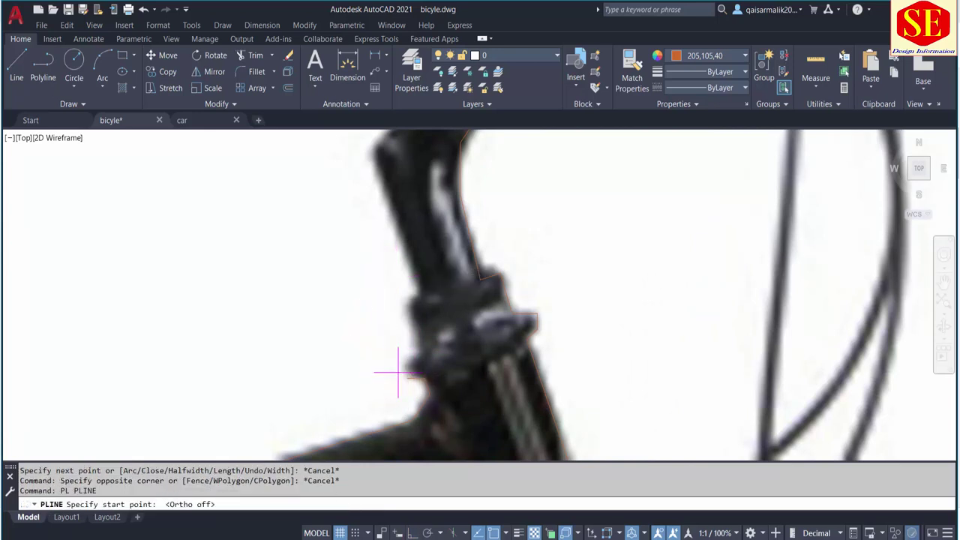
{"action": "left_click", "coordinate": [398, 371]}
{"action": "scroll", "coordinate": [408, 362], "scroll_direction": "up", "scroll_amount": 1}
{"action": "left_click", "coordinate": [437, 343]}
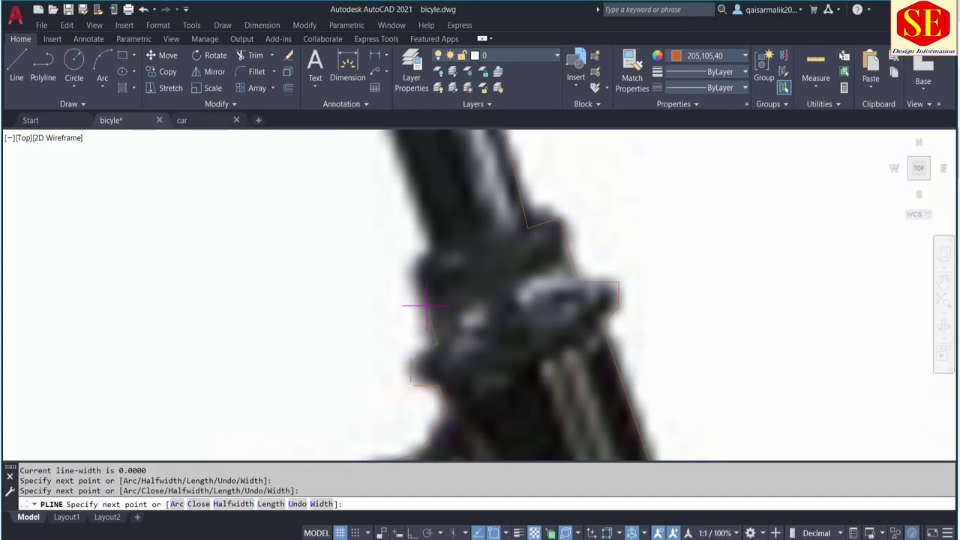
{"action": "left_click", "coordinate": [437, 302]}
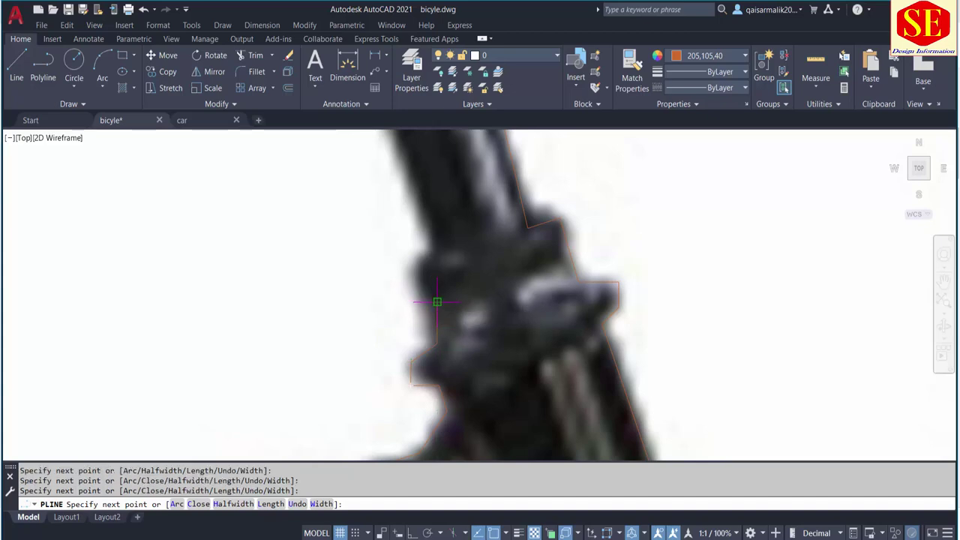
{"action": "left_click", "coordinate": [420, 265]}
{"action": "scroll", "coordinate": [411, 250], "scroll_direction": "down", "scroll_amount": 2}
{"action": "middle_click_drag", "start_coordinate": [400, 189], "coordinate": [354, 392]}
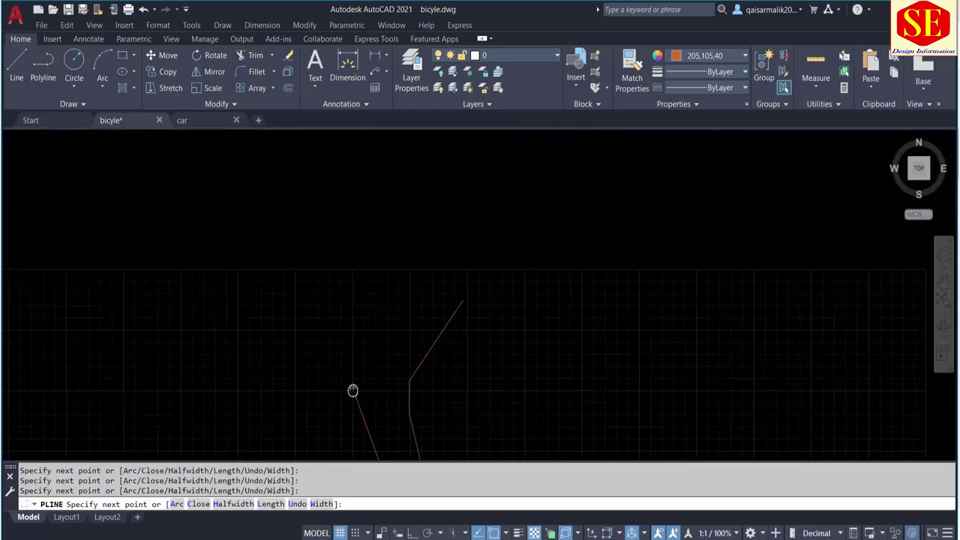
{"action": "left_click", "coordinate": [448, 233]}
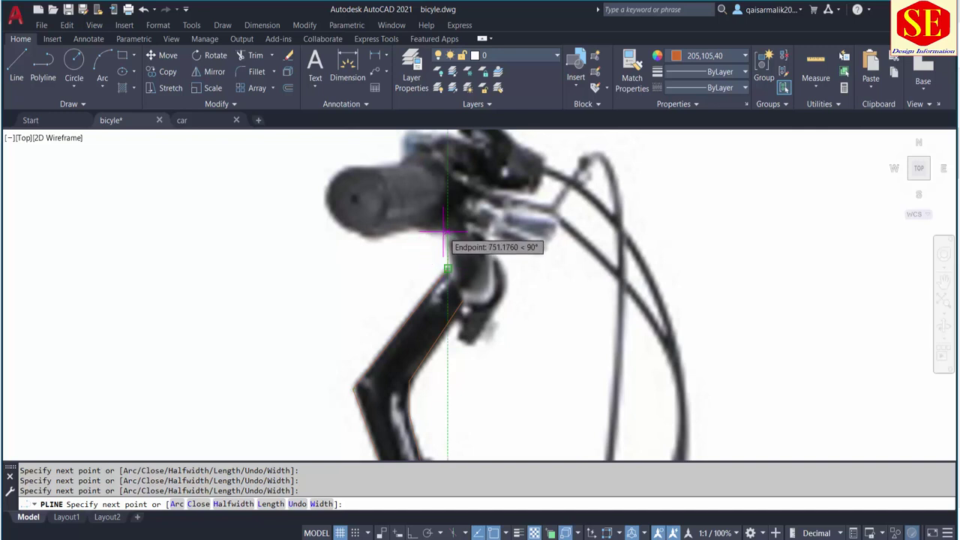
{"action": "left_click", "coordinate": [365, 234]}
{"action": "key", "text": "Escape"}
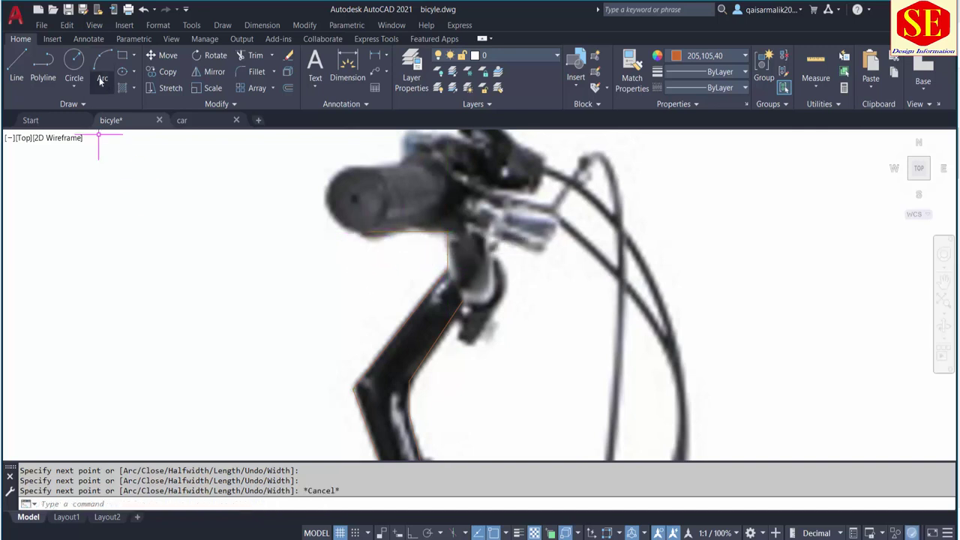
{"action": "left_click", "coordinate": [74, 60]}
Draw a circle around the handlebar grip end.
{"action": "left_click", "coordinate": [355, 199]}
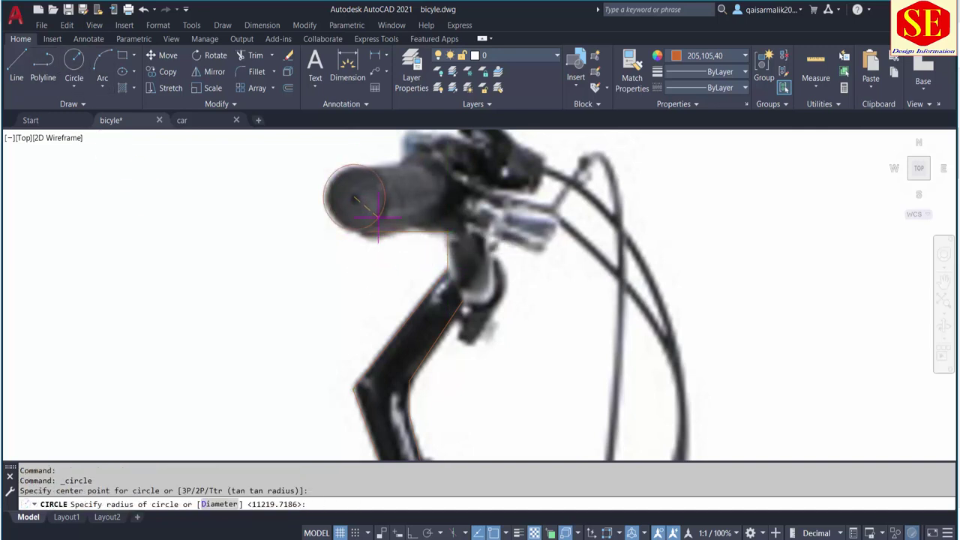
{"action": "left_click", "coordinate": [378, 218]}
{"action": "middle_click_drag", "start_coordinate": [378, 218], "coordinate": [368, 236]}
{"action": "left_click", "coordinate": [368, 265]}
{"action": "key", "text": "Escape"}
Trace a polyline from the grip circle along the grip to the brake lever.
{"action": "left_click", "coordinate": [43, 64]}
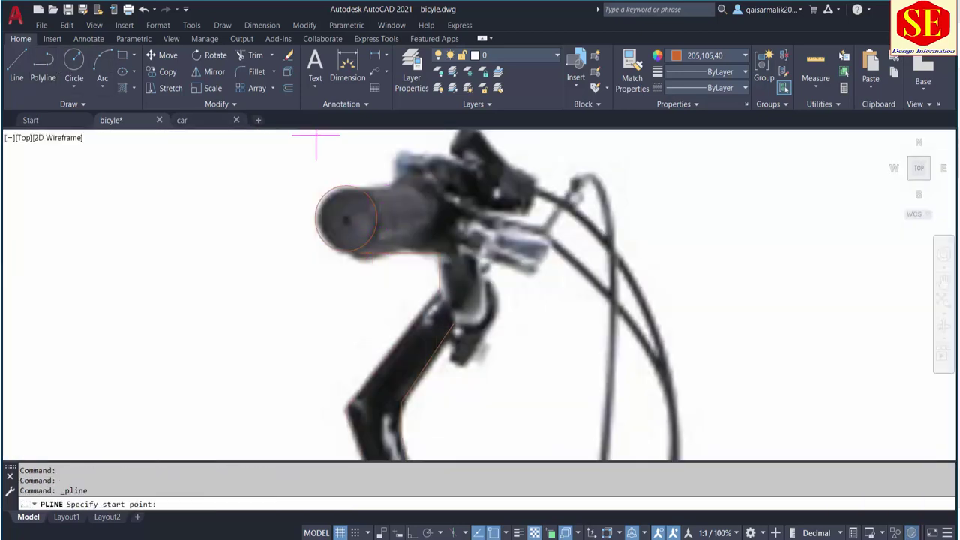
{"action": "left_click", "coordinate": [345, 188]}
{"action": "scroll", "coordinate": [396, 184], "scroll_direction": "up", "scroll_amount": 2}
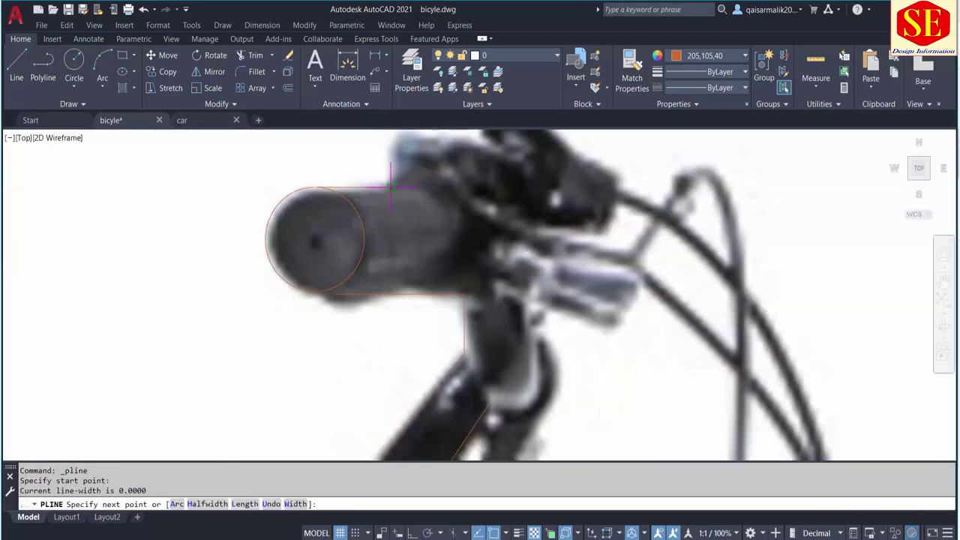
{"action": "left_click", "coordinate": [390, 186]}
{"action": "left_click", "coordinate": [390, 137]}
{"action": "middle_click_drag", "start_coordinate": [525, 149], "coordinate": [416, 289]}
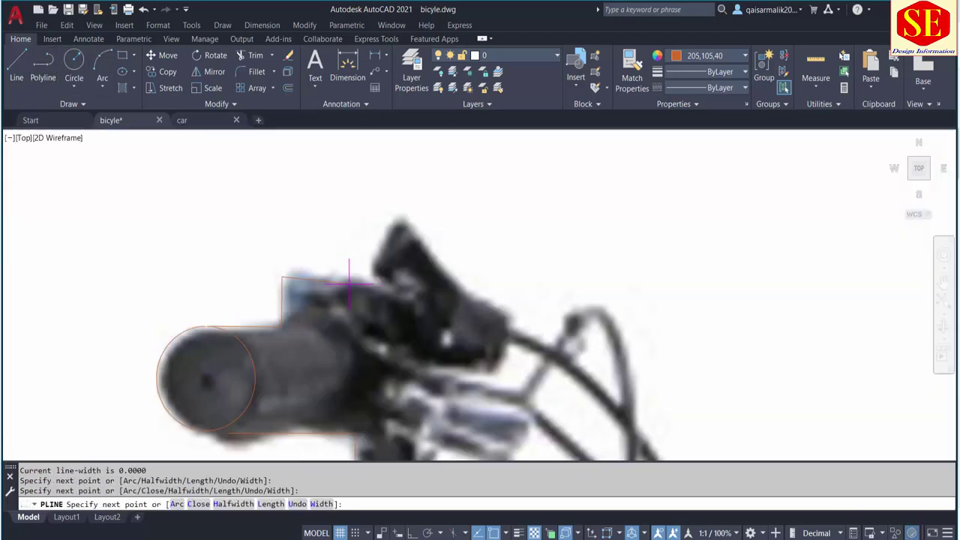
{"action": "left_click", "coordinate": [483, 296]}
{"action": "left_click", "coordinate": [510, 315]}
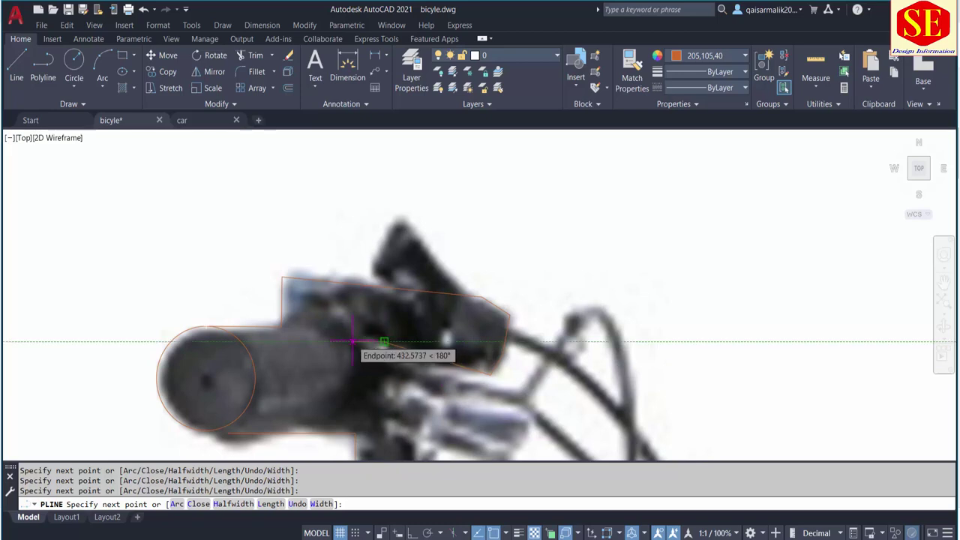
{"action": "scroll", "coordinate": [353, 341], "scroll_direction": "down", "scroll_amount": 2}
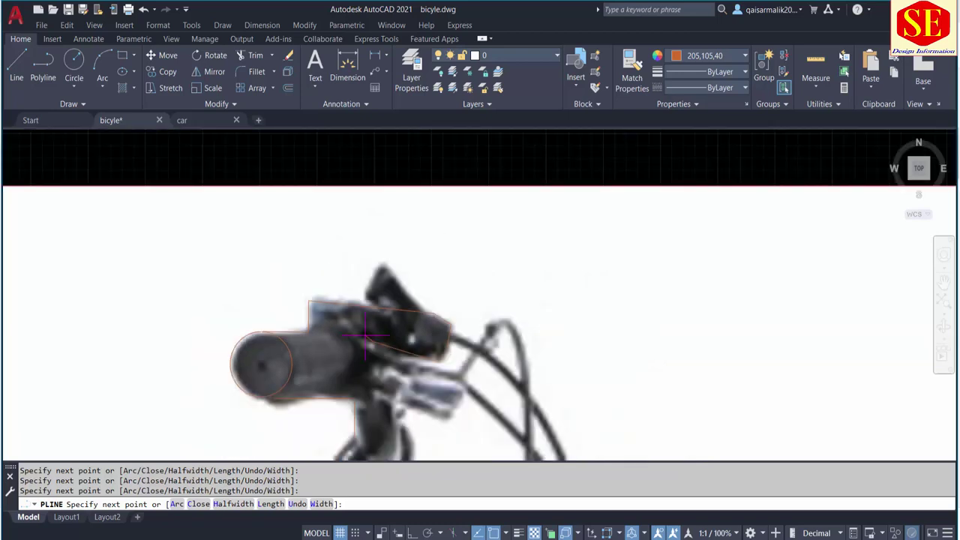
{"action": "scroll", "coordinate": [366, 336], "scroll_direction": "up", "scroll_amount": 3}
{"action": "scroll", "coordinate": [337, 350], "scroll_direction": "down", "scroll_amount": 3}
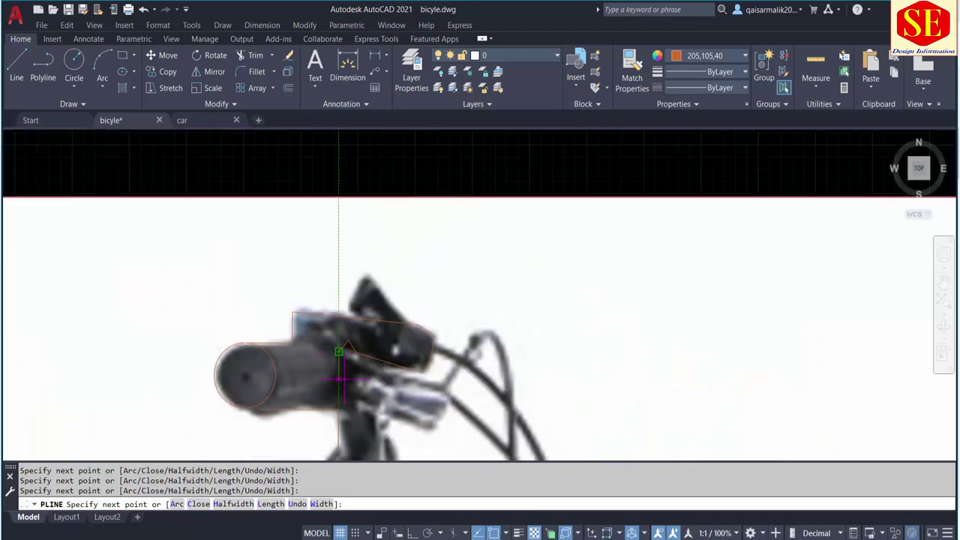
{"action": "scroll", "coordinate": [338, 408], "scroll_direction": "down", "scroll_amount": 2}
{"action": "key", "text": "Escape"}
Outline the clamp below the handlebar with a four-point polyline down to its bottom.
{"action": "scroll", "coordinate": [505, 197], "scroll_direction": "up", "scroll_amount": 3}
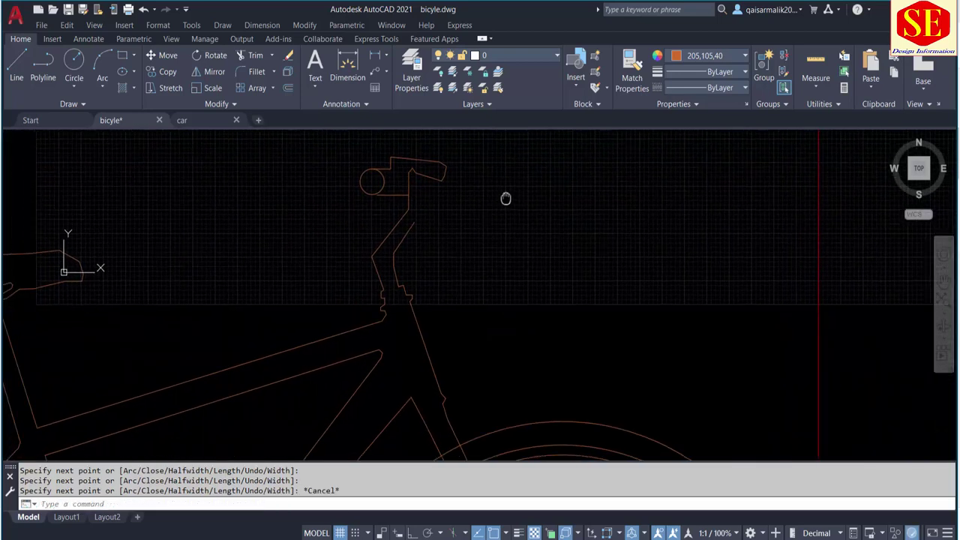
{"action": "scroll", "coordinate": [442, 272], "scroll_direction": "up", "scroll_amount": 2}
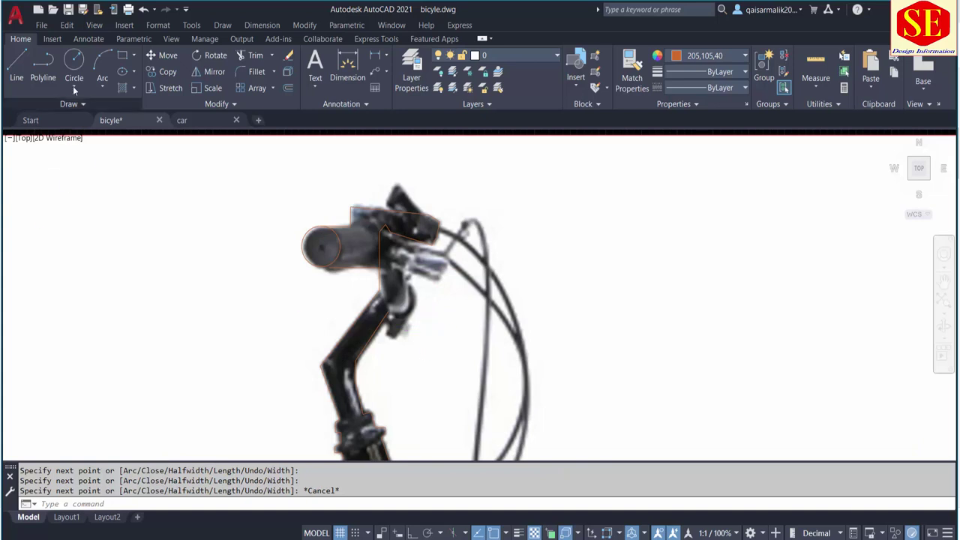
{"action": "left_click", "coordinate": [43, 68]}
{"action": "left_click", "coordinate": [388, 309]}
{"action": "scroll", "coordinate": [389, 325], "scroll_direction": "up", "scroll_amount": 2}
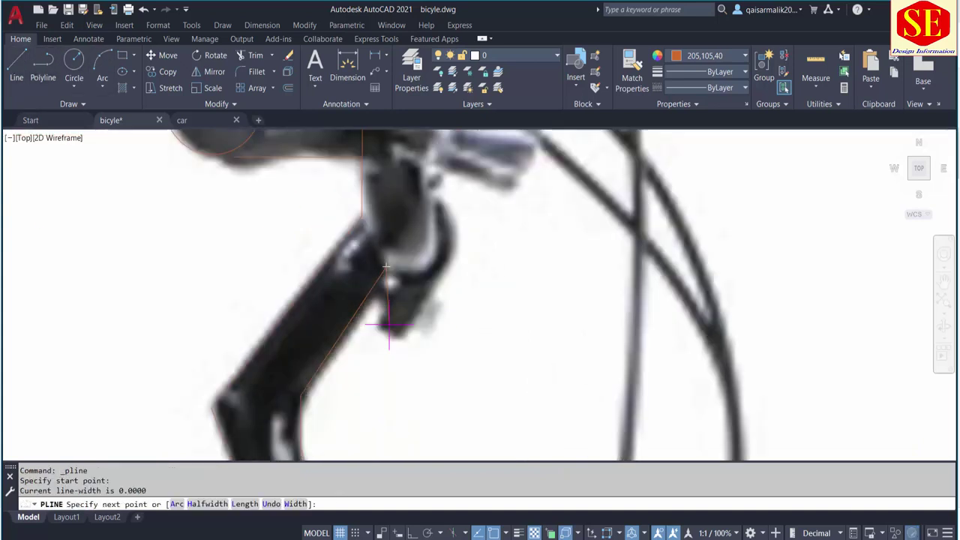
{"action": "left_click", "coordinate": [381, 311]}
{"action": "left_click", "coordinate": [390, 330]}
{"action": "left_click", "coordinate": [401, 336]}
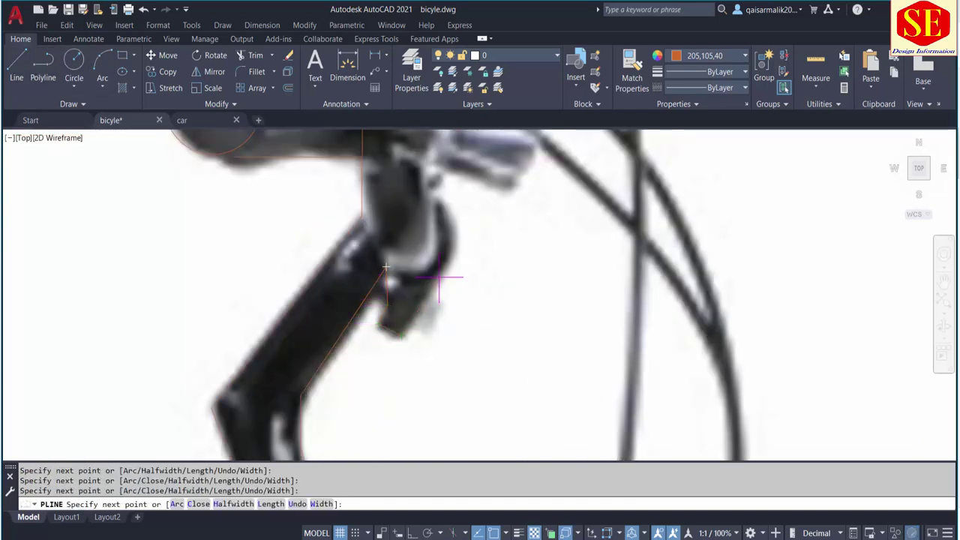
{"action": "scroll", "coordinate": [413, 257], "scroll_direction": "down", "scroll_amount": 3}
{"action": "scroll", "coordinate": [460, 300], "scroll_direction": "up", "scroll_amount": 3}
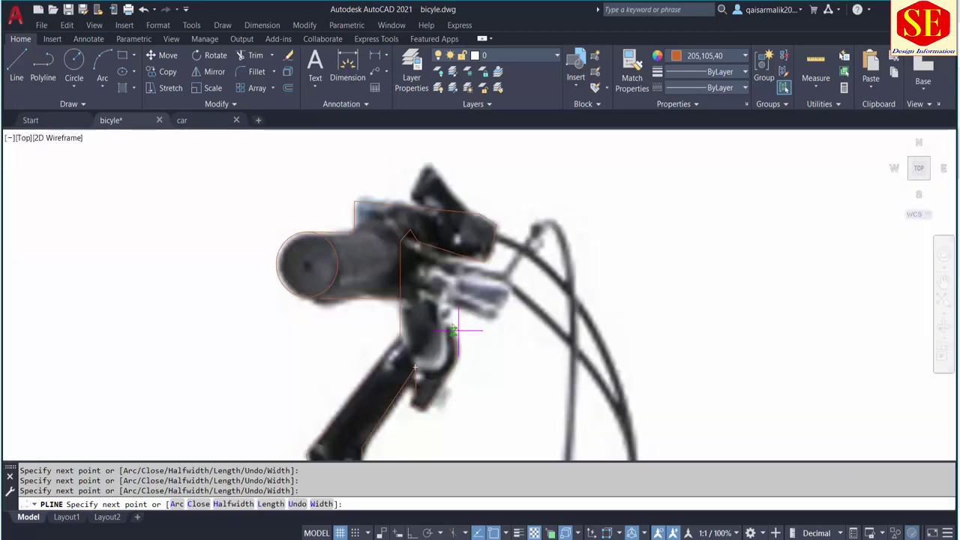
{"action": "scroll", "coordinate": [432, 290], "scroll_direction": "down", "scroll_amount": 2}
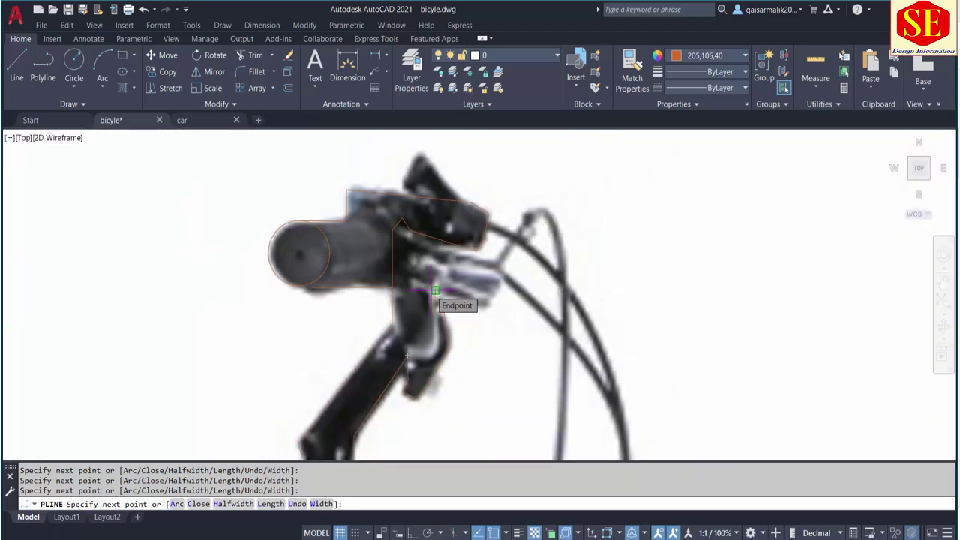
{"action": "key", "text": "Escape"}
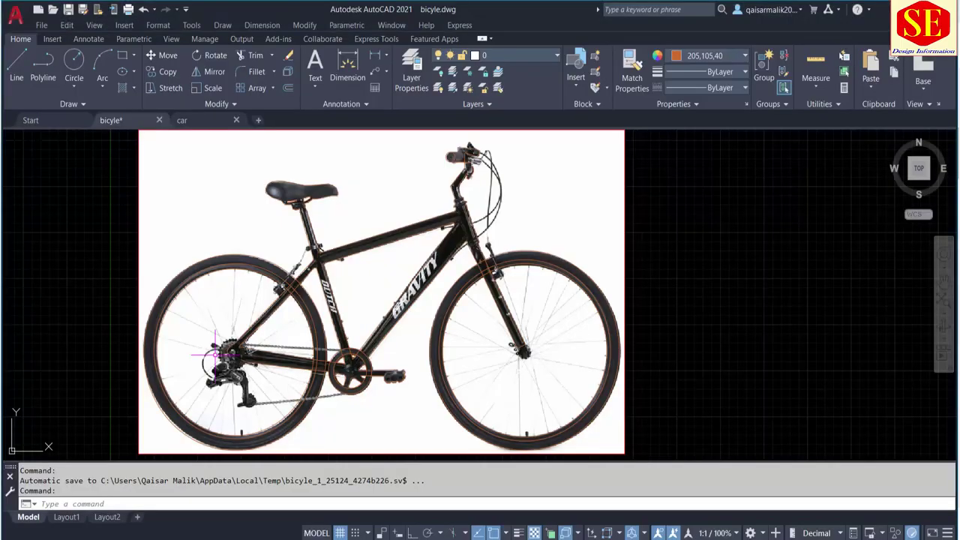
Start the upper chain polyline with three points beside the rear cassette.
{"action": "scroll", "coordinate": [335, 250], "scroll_direction": "up", "scroll_amount": 2}
{"action": "scroll", "coordinate": [336, 250], "scroll_direction": "up", "scroll_amount": 3}
{"action": "middle_click_drag", "start_coordinate": [335, 250], "coordinate": [369, 288]}
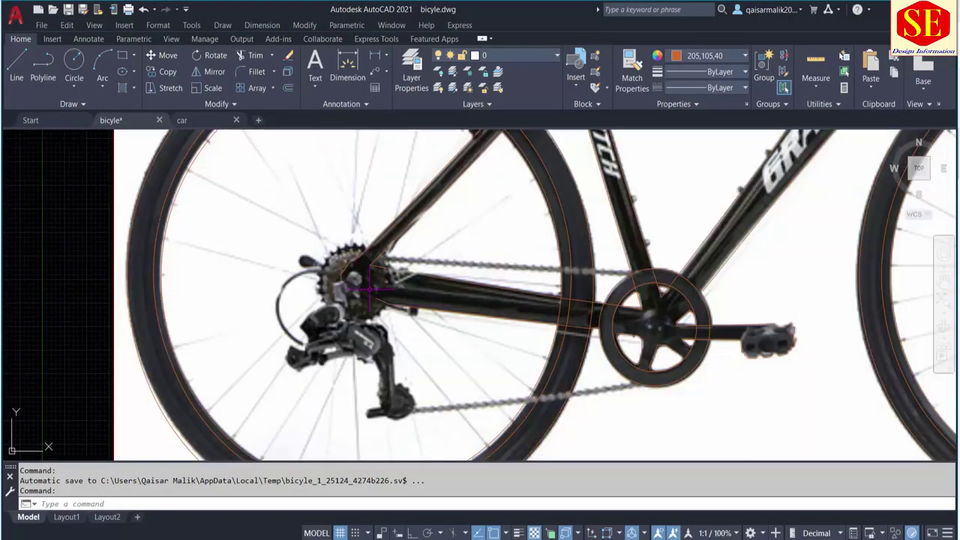
{"action": "left_click", "coordinate": [45, 66]}
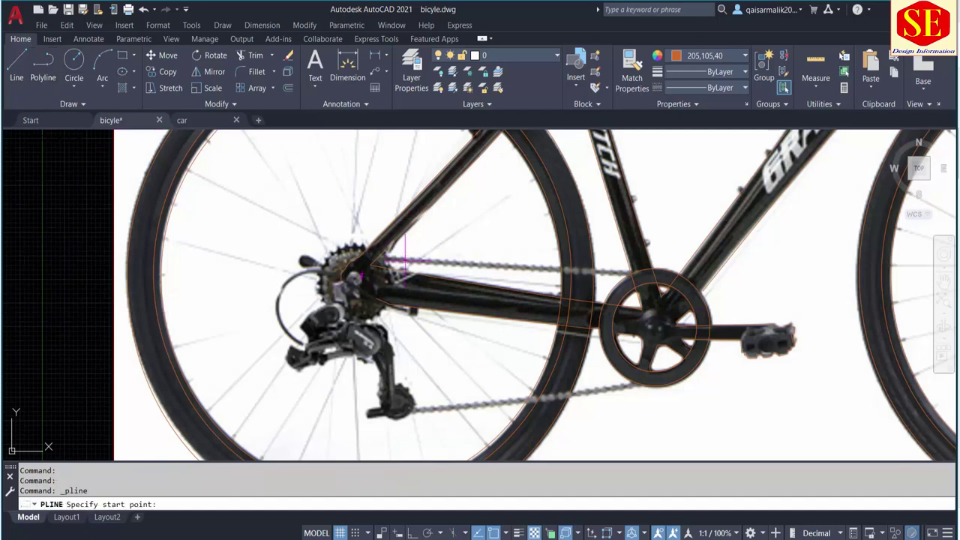
{"action": "scroll", "coordinate": [333, 258], "scroll_direction": "up", "scroll_amount": 2}
{"action": "left_click", "coordinate": [317, 326]}
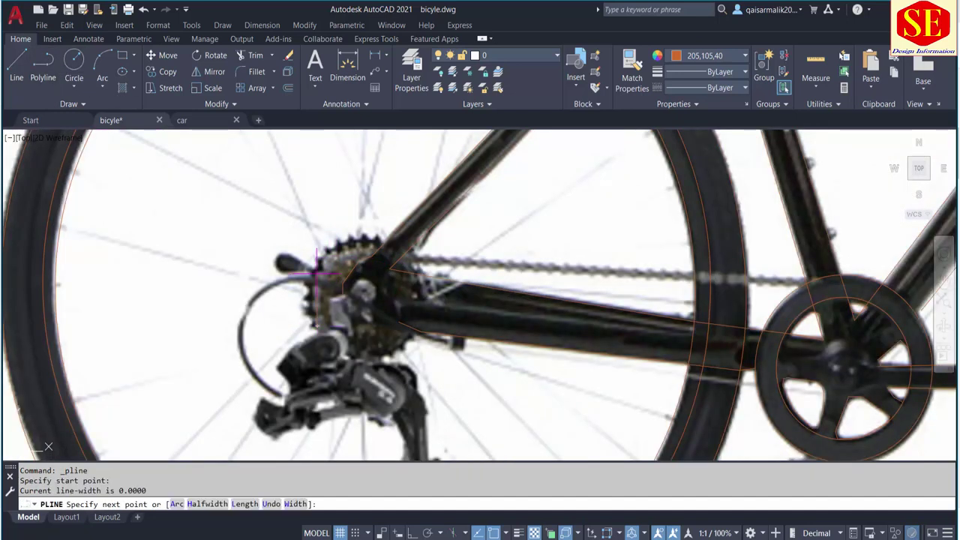
{"action": "left_click", "coordinate": [316, 272]}
{"action": "left_click", "coordinate": [355, 254]}
Extend the upper chain polyline to the chainring and finish it.
{"action": "middle_click_drag", "start_coordinate": [733, 292], "coordinate": [579, 277]}
{"action": "scroll", "coordinate": [654, 288], "scroll_direction": "up", "scroll_amount": 2}
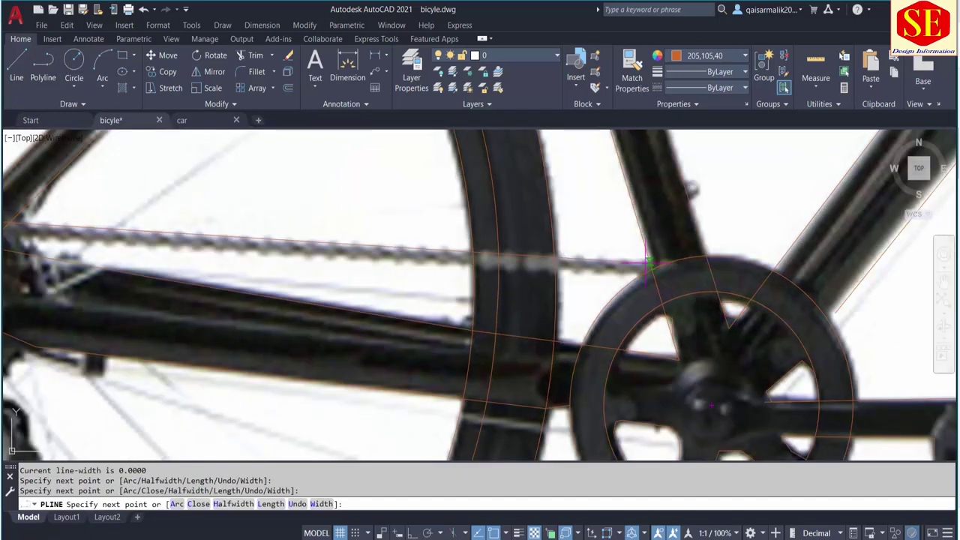
{"action": "left_click", "coordinate": [647, 260]}
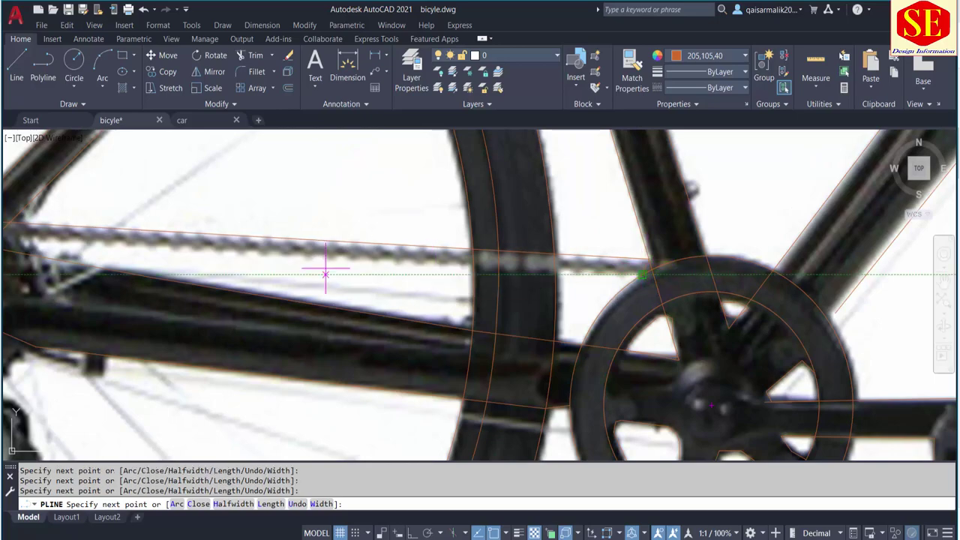
{"action": "middle_click_drag", "start_coordinate": [34, 236], "coordinate": [267, 278]}
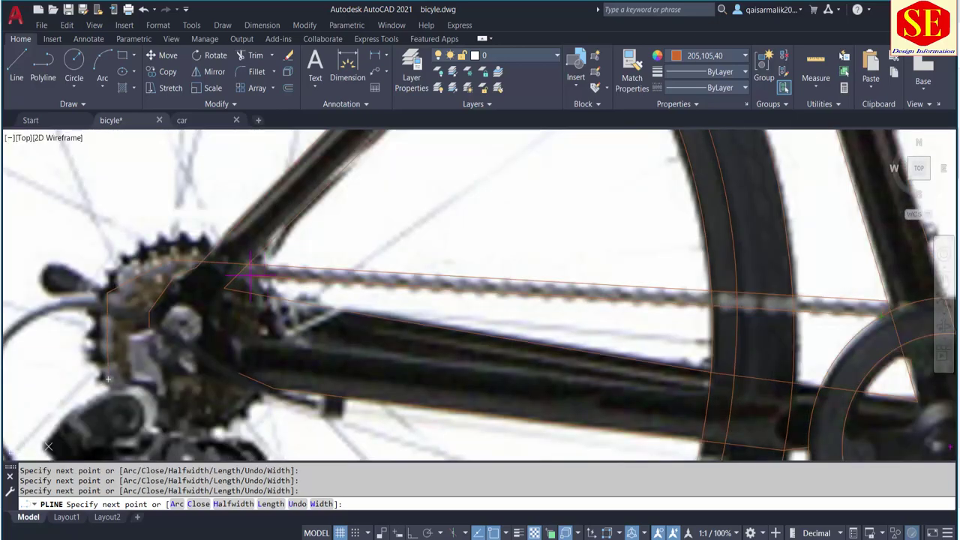
{"action": "scroll", "coordinate": [253, 275], "scroll_direction": "down", "scroll_amount": 3}
{"action": "key", "text": "Escape"}
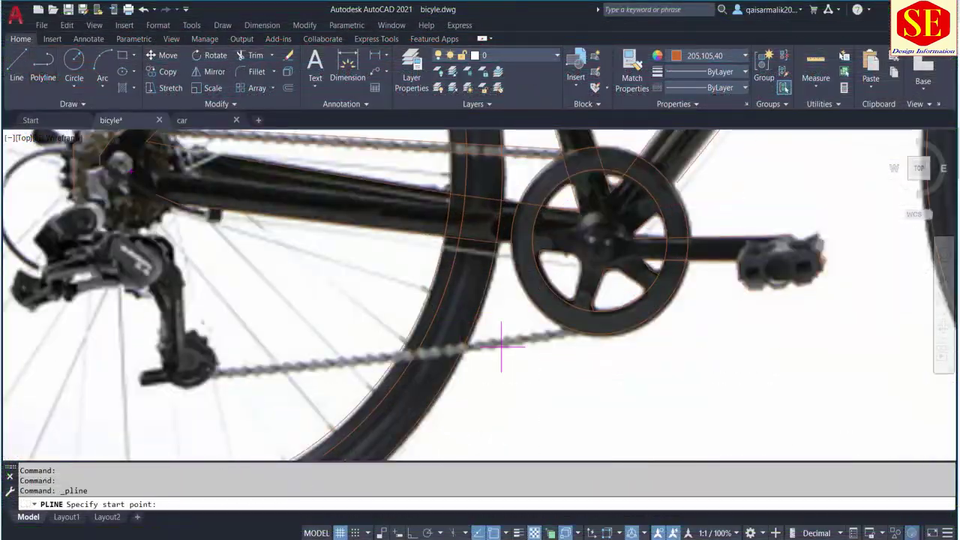
Trace the lower chain run with a polyline from the derailleur pulley to the chainring bottom.
{"action": "scroll", "coordinate": [501, 346], "scroll_direction": "up", "scroll_amount": 3}
{"action": "left_click", "coordinate": [606, 322]}
{"action": "middle_click_drag", "start_coordinate": [164, 397], "coordinate": [431, 385]}
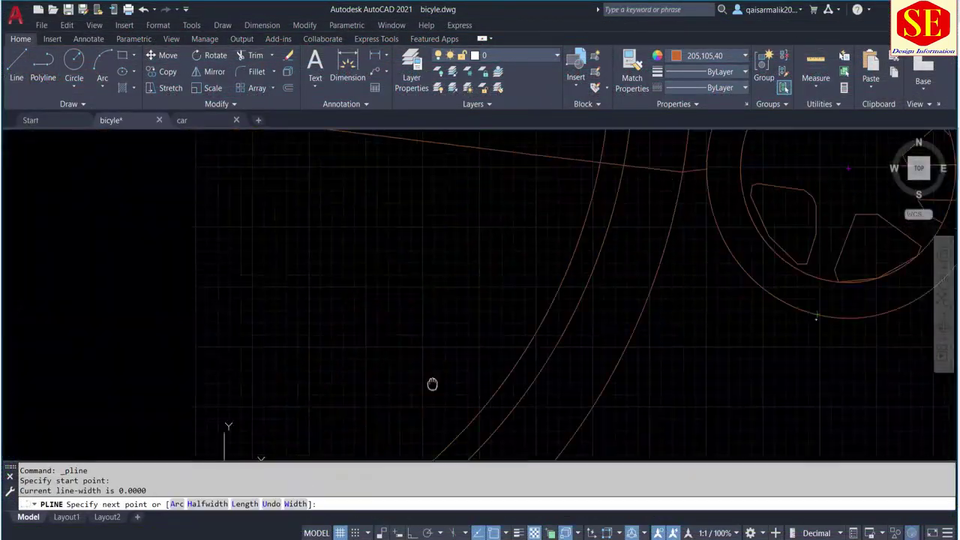
{"action": "left_click", "coordinate": [285, 386]}
{"action": "left_click", "coordinate": [279, 389]}
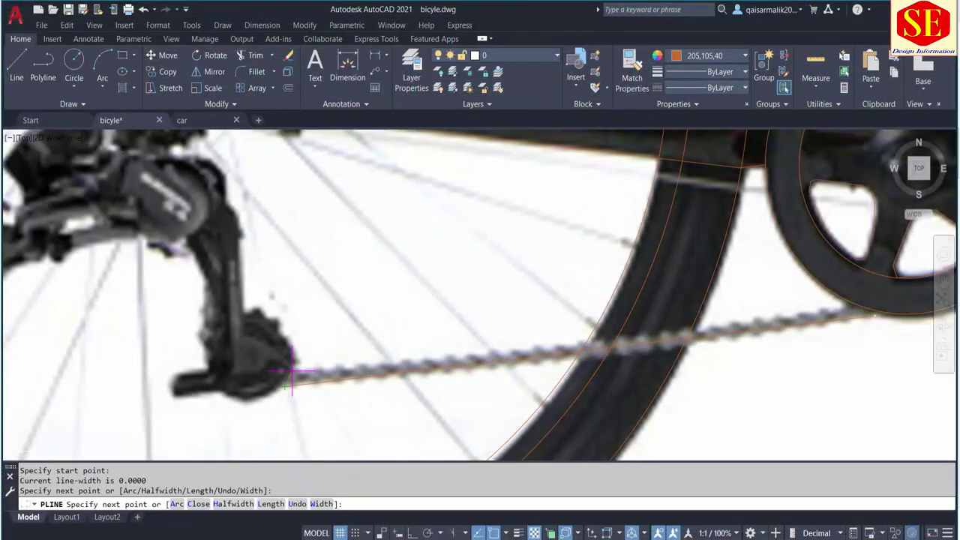
{"action": "scroll", "coordinate": [270, 367], "scroll_direction": "down", "scroll_amount": 3}
{"action": "scroll", "coordinate": [635, 352], "scroll_direction": "up", "scroll_amount": 2}
{"action": "left_click", "coordinate": [622, 324]}
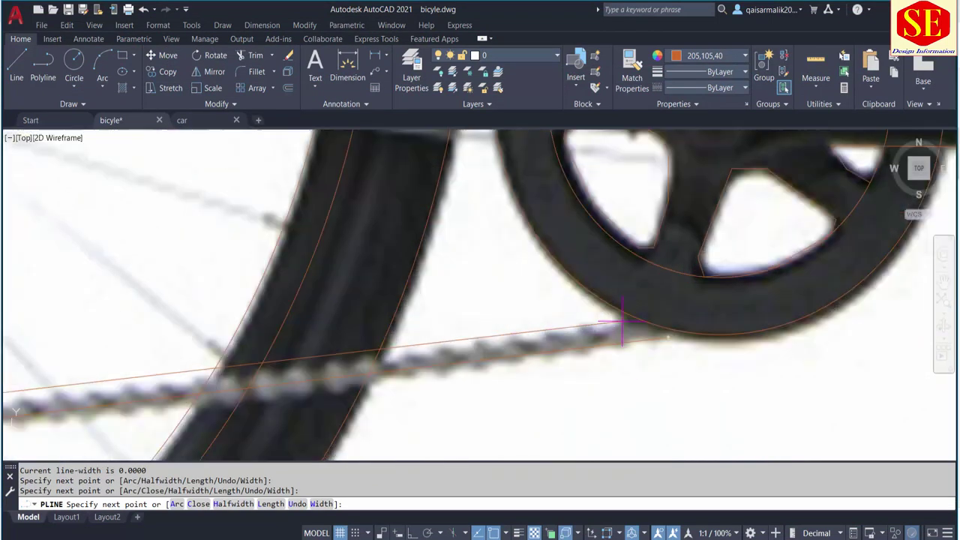
{"action": "scroll", "coordinate": [622, 325], "scroll_direction": "up", "scroll_amount": 2}
{"action": "key", "text": "Return"}
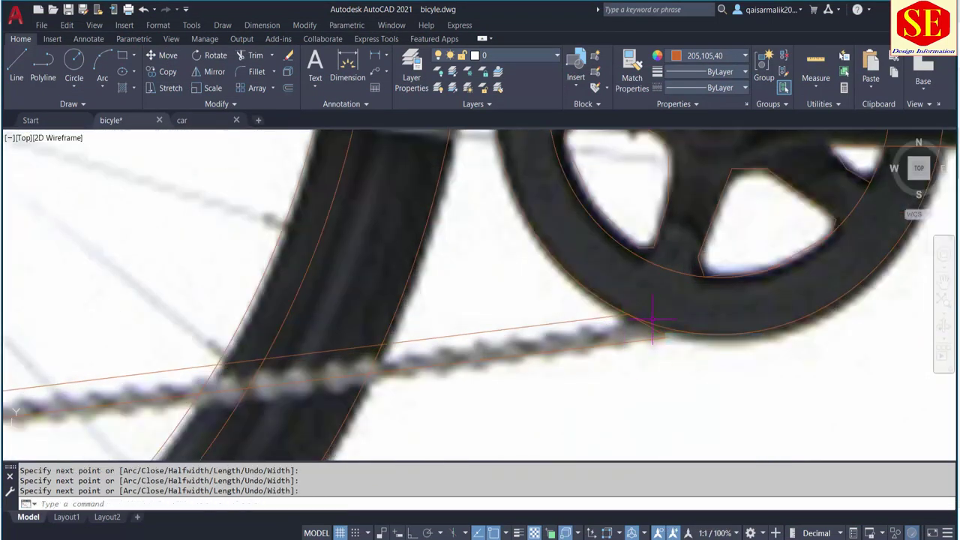
{"action": "scroll", "coordinate": [668, 337], "scroll_direction": "down", "scroll_amount": 4}
{"action": "left_click", "coordinate": [102, 64]}
{"action": "scroll", "coordinate": [477, 353], "scroll_direction": "up", "scroll_amount": 3}
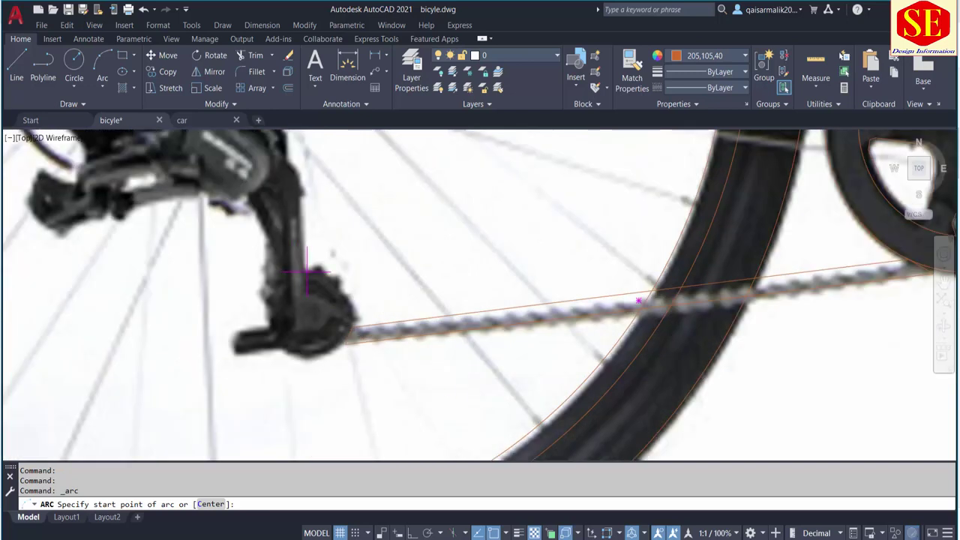
Draw a three-point arc along the pulley's lower edge to the chain, cancelling a stray polyline.
{"action": "left_click", "coordinate": [351, 327]}
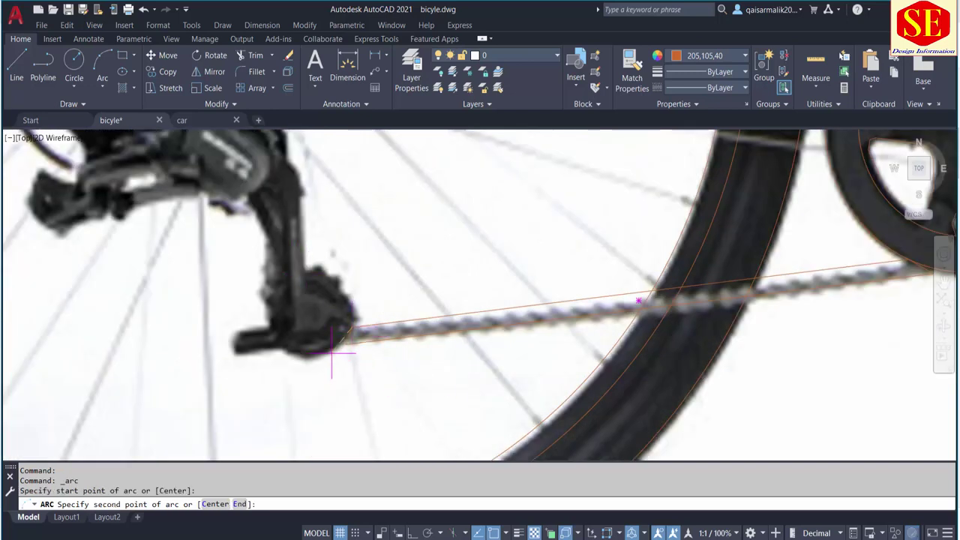
{"action": "left_click", "coordinate": [332, 343]}
{"action": "left_click", "coordinate": [303, 357]}
{"action": "left_click", "coordinate": [296, 370]}
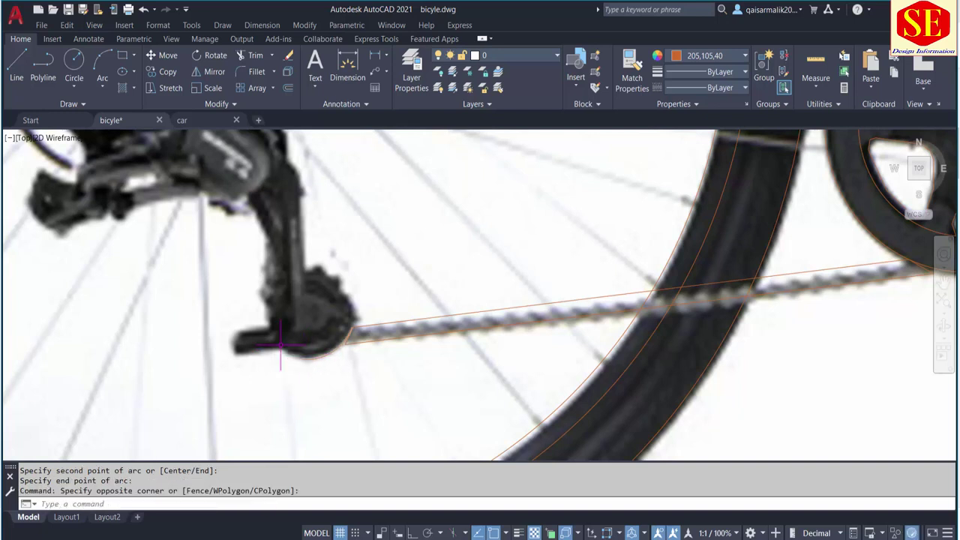
{"action": "left_click", "coordinate": [42, 63]}
{"action": "key", "text": "Escape"}
Move the pulley arc's lower endpoint onto the pulley edge.
{"action": "left_click", "coordinate": [323, 354]}
{"action": "left_click", "coordinate": [301, 357]}
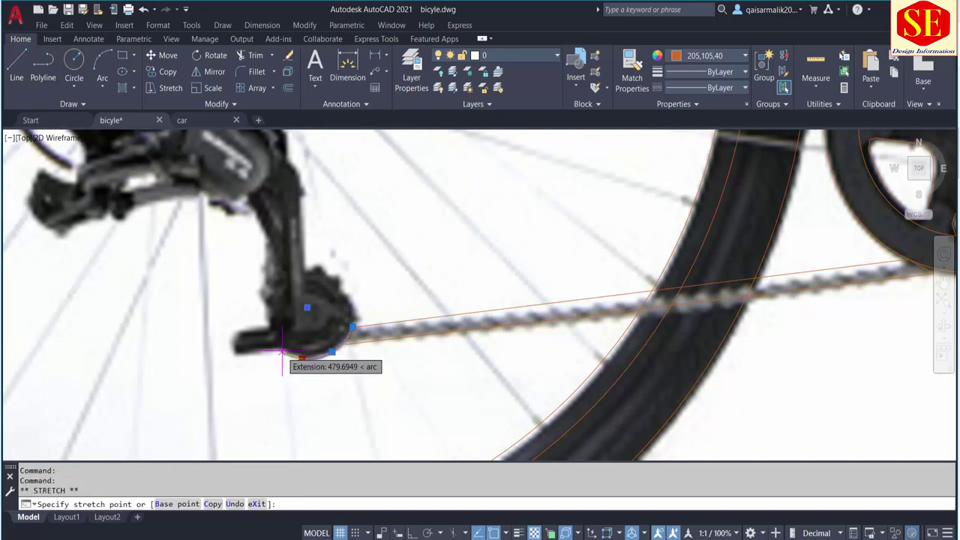
{"action": "left_click", "coordinate": [282, 352]}
{"action": "left_click", "coordinate": [102, 60]}
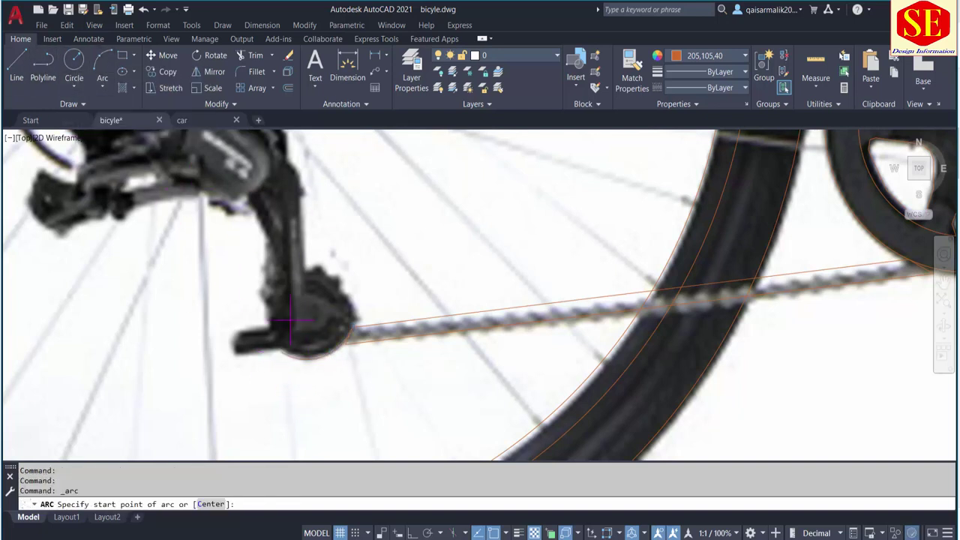
{"action": "key", "text": "Escape"}
Reselect the pulley arc's endpoint grip, then cancel the reshaping.
{"action": "left_click", "coordinate": [279, 354]}
{"action": "key", "text": "Escape"}
{"action": "scroll", "coordinate": [279, 354], "scroll_direction": "up", "scroll_amount": 2}
{"action": "left_click", "coordinate": [285, 350]}
{"action": "left_click", "coordinate": [287, 351]}
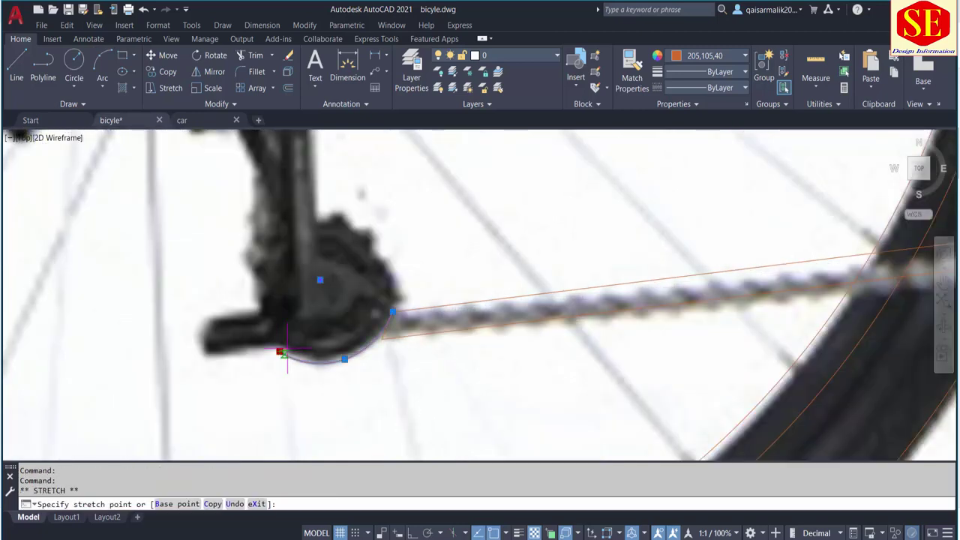
{"action": "key", "text": "Escape"}
Start the derailleur polyline at the pulley, tracing the lower bracket to its top-left corner.
{"action": "left_click", "coordinate": [44, 75]}
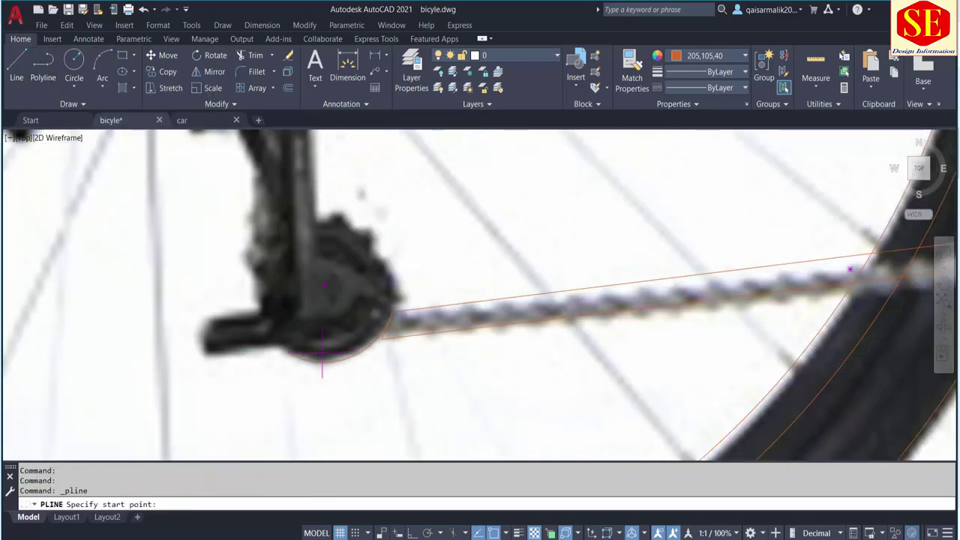
{"action": "left_click", "coordinate": [286, 350]}
{"action": "scroll", "coordinate": [277, 348], "scroll_direction": "up", "scroll_amount": 3}
{"action": "scroll", "coordinate": [275, 341], "scroll_direction": "up", "scroll_amount": 2}
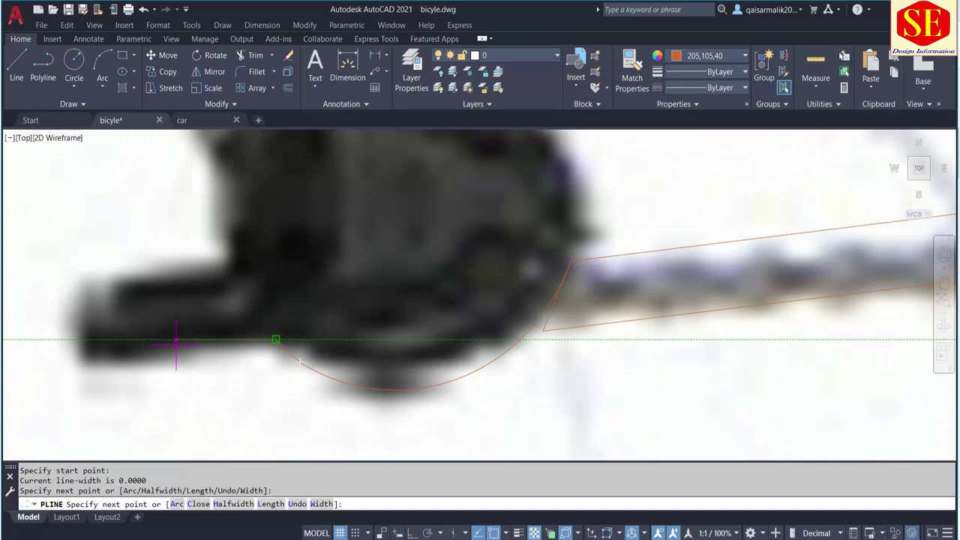
{"action": "left_click", "coordinate": [82, 354]}
{"action": "left_click", "coordinate": [73, 279]}
{"action": "scroll", "coordinate": [248, 277], "scroll_direction": "down", "scroll_amount": 2}
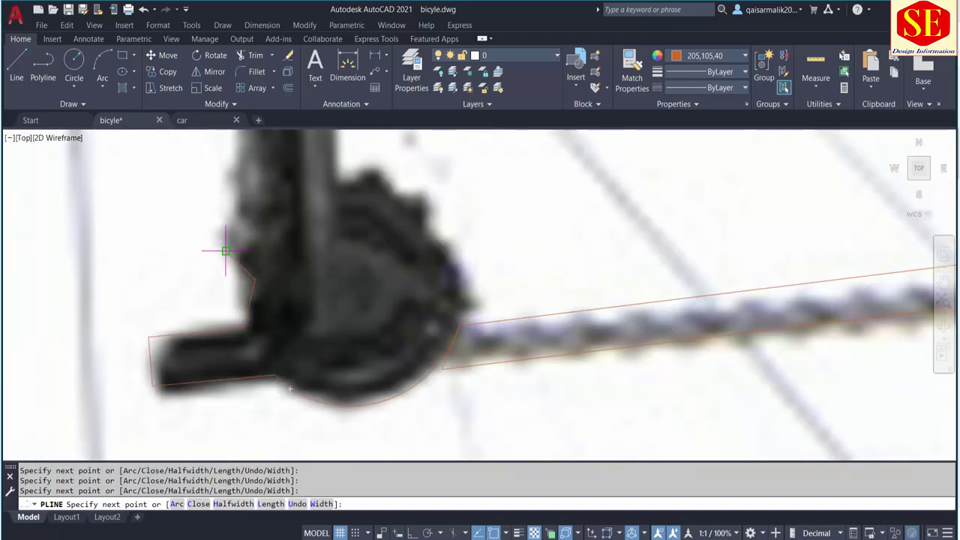
{"action": "scroll", "coordinate": [229, 254], "scroll_direction": "down", "scroll_amount": 3}
{"action": "scroll", "coordinate": [230, 306], "scroll_direction": "up", "scroll_amount": 3}
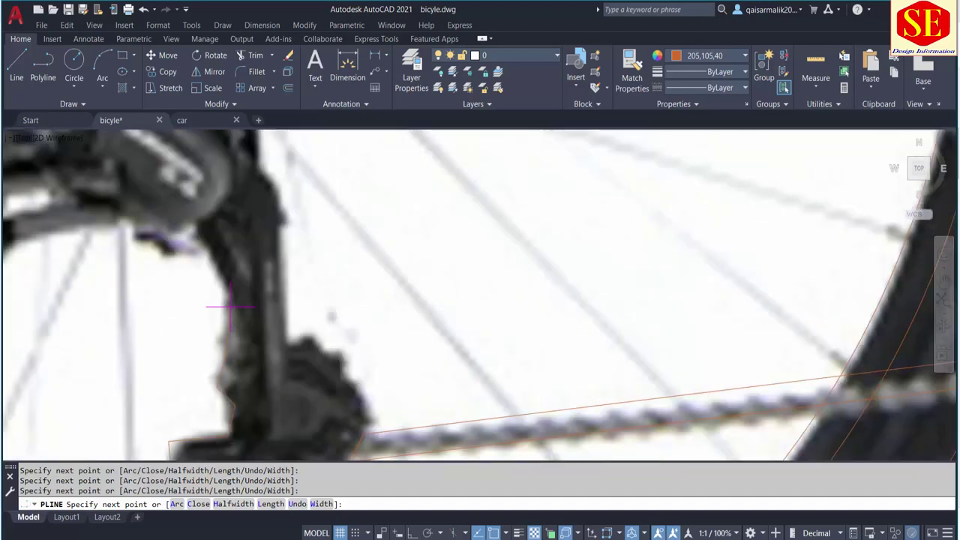
{"action": "scroll", "coordinate": [248, 259], "scroll_direction": "down", "scroll_amount": 2}
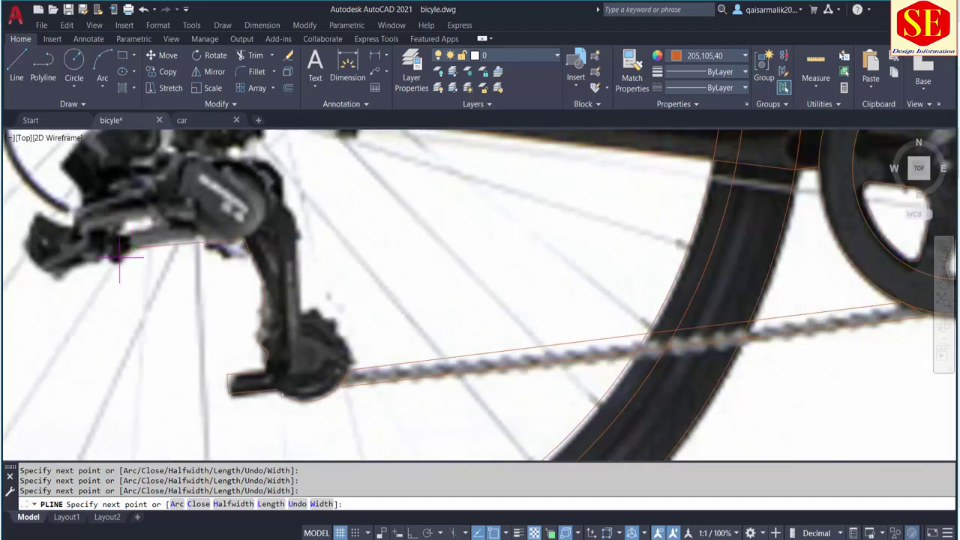
{"action": "scroll", "coordinate": [114, 268], "scroll_direction": "up", "scroll_amount": 4}
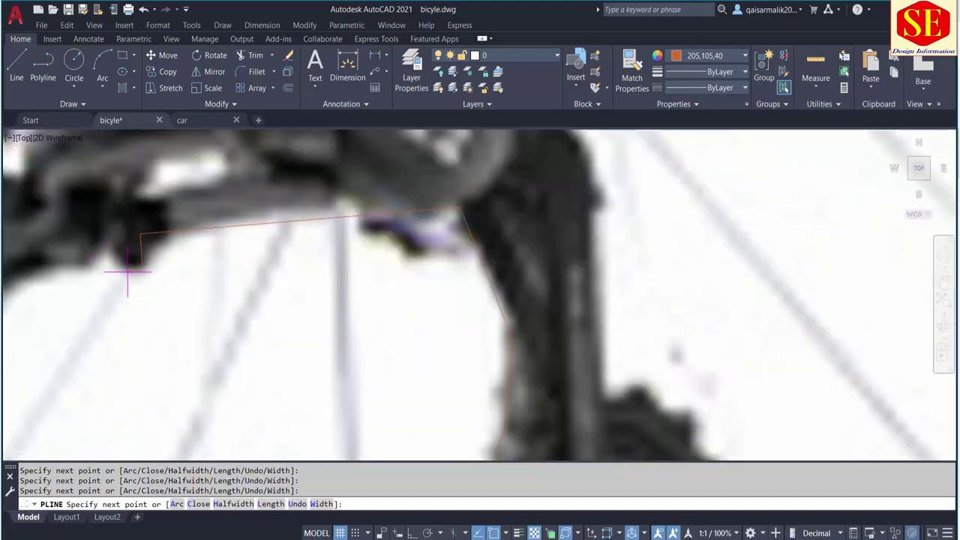
{"action": "scroll", "coordinate": [124, 270], "scroll_direction": "down", "scroll_amount": 2}
{"action": "scroll", "coordinate": [150, 262], "scroll_direction": "up", "scroll_amount": 2}
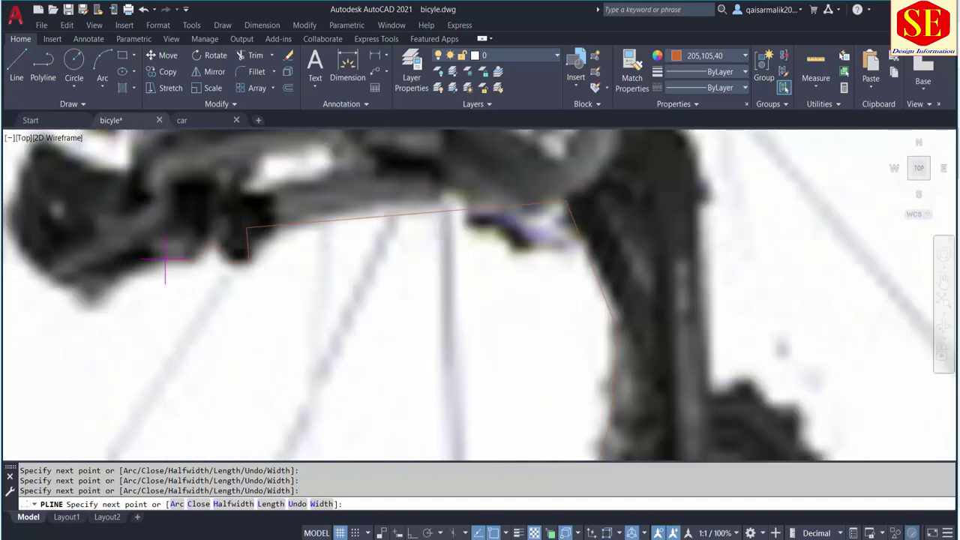
Continue the outline along the bracket edge and around the derailleur's small tab.
{"action": "left_click", "coordinate": [151, 275]}
{"action": "left_click", "coordinate": [129, 277]}
{"action": "left_click", "coordinate": [102, 286]}
{"action": "left_click", "coordinate": [101, 309]}
{"action": "left_click", "coordinate": [81, 308]}
{"action": "left_click", "coordinate": [81, 289]}
{"action": "scroll", "coordinate": [28, 262], "scroll_direction": "down", "scroll_amount": 2}
{"action": "scroll", "coordinate": [112, 284], "scroll_direction": "up", "scroll_amount": 2}
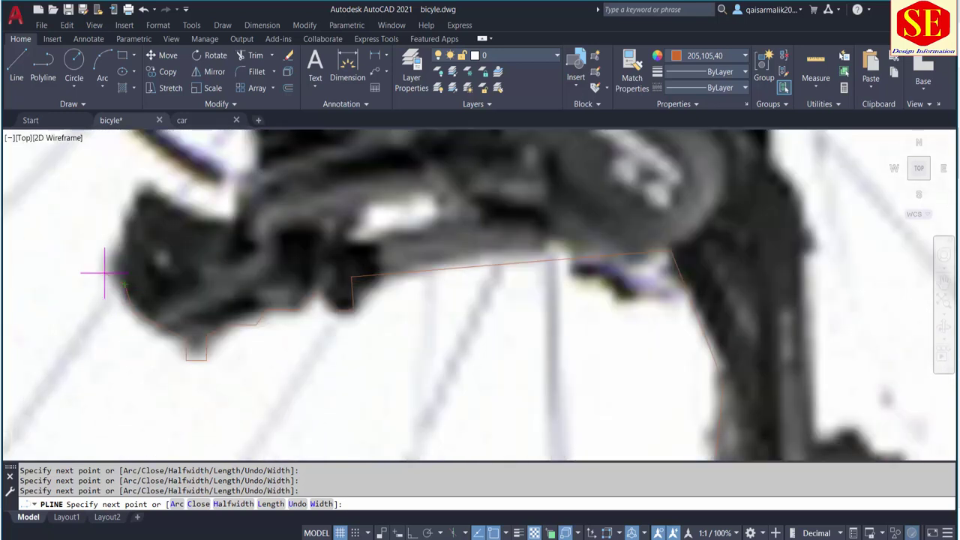
Snap to an existing endpoint and trace up the derailleur body's upper edge.
{"action": "left_click", "coordinate": [145, 189]}
{"action": "scroll", "coordinate": [242, 223], "scroll_direction": "down", "scroll_amount": 2}
{"action": "scroll", "coordinate": [176, 327], "scroll_direction": "up", "scroll_amount": 1}
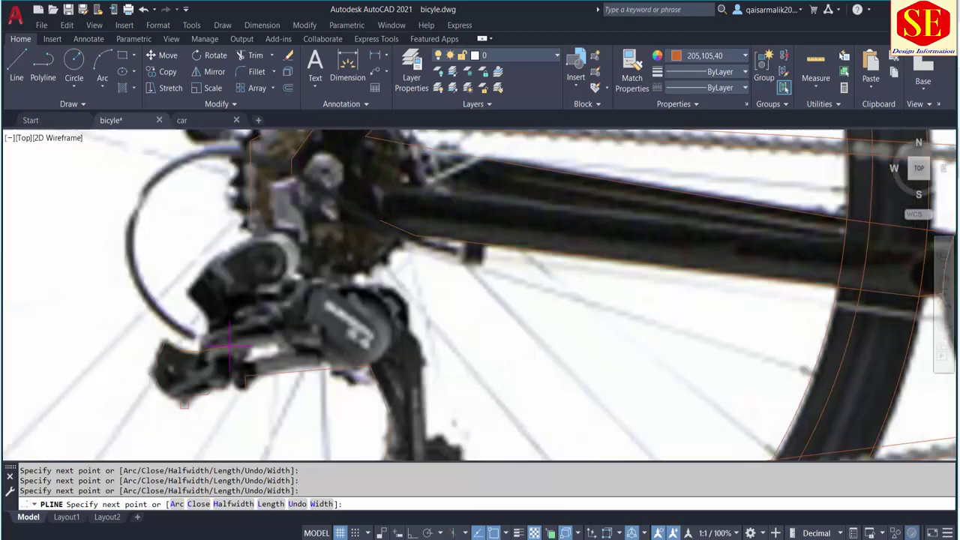
{"action": "scroll", "coordinate": [176, 328], "scroll_direction": "up", "scroll_amount": 1}
{"action": "scroll", "coordinate": [176, 327], "scroll_direction": "up", "scroll_amount": 1}
{"action": "left_click", "coordinate": [196, 280]}
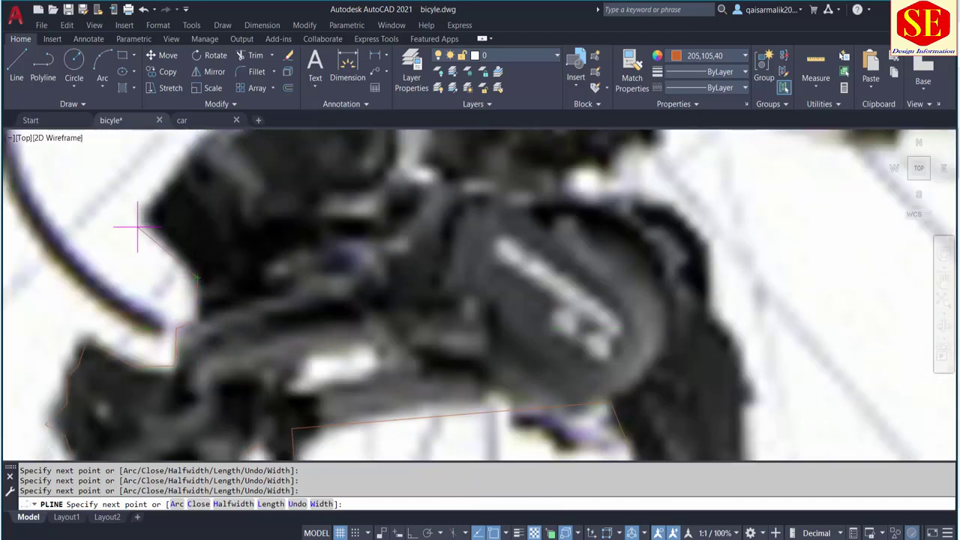
{"action": "scroll", "coordinate": [146, 240], "scroll_direction": "down", "scroll_amount": 3}
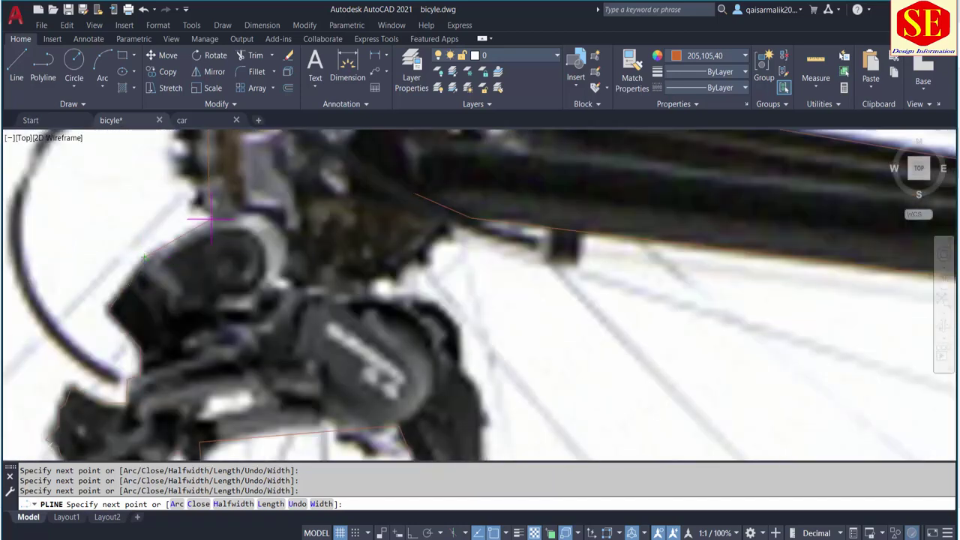
{"action": "left_click", "coordinate": [211, 219]}
{"action": "scroll", "coordinate": [279, 279], "scroll_direction": "down", "scroll_amount": 2}
{"action": "scroll", "coordinate": [315, 281], "scroll_direction": "up", "scroll_amount": 3}
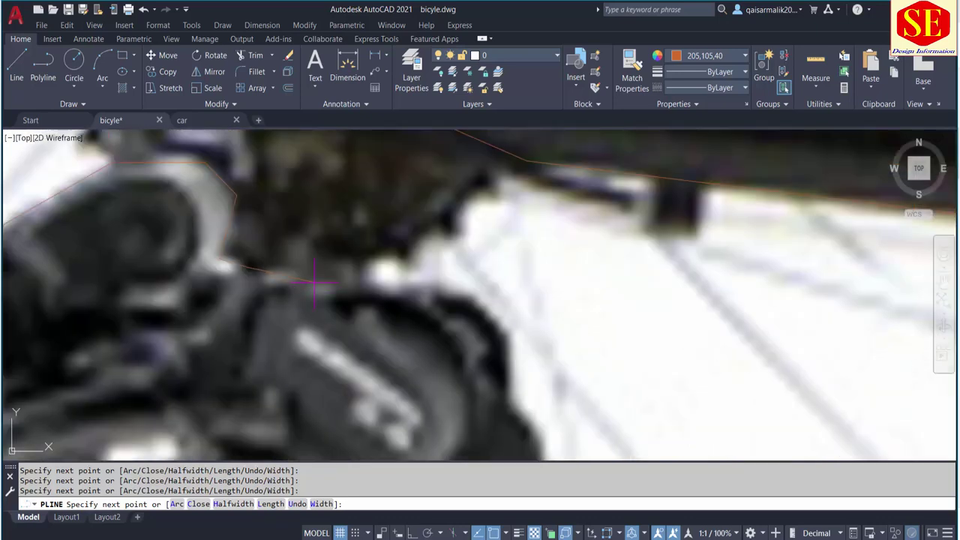
Add vertices around the lower pulley cage of the derailleur.
{"action": "left_click", "coordinate": [430, 284]}
{"action": "scroll", "coordinate": [381, 264], "scroll_direction": "down", "scroll_amount": 2}
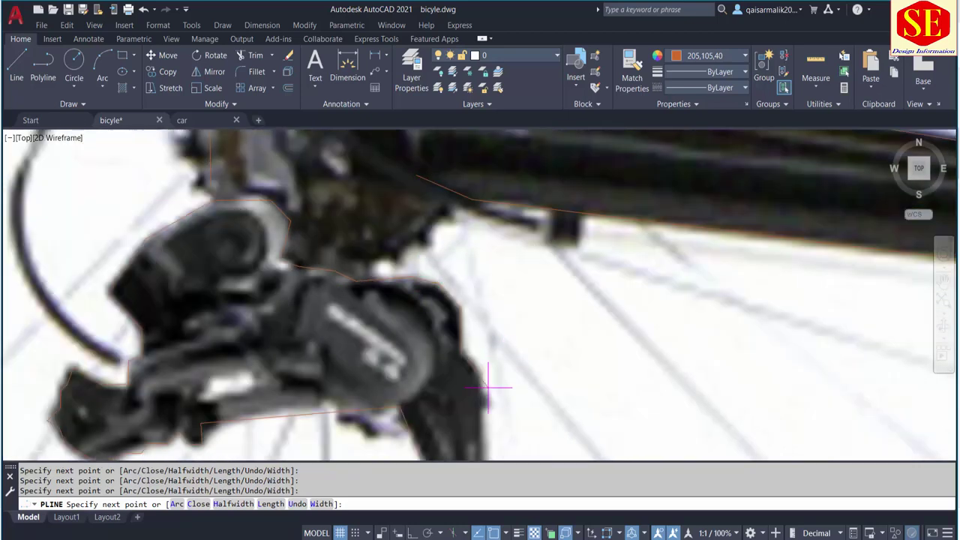
{"action": "scroll", "coordinate": [488, 388], "scroll_direction": "up", "scroll_amount": 2}
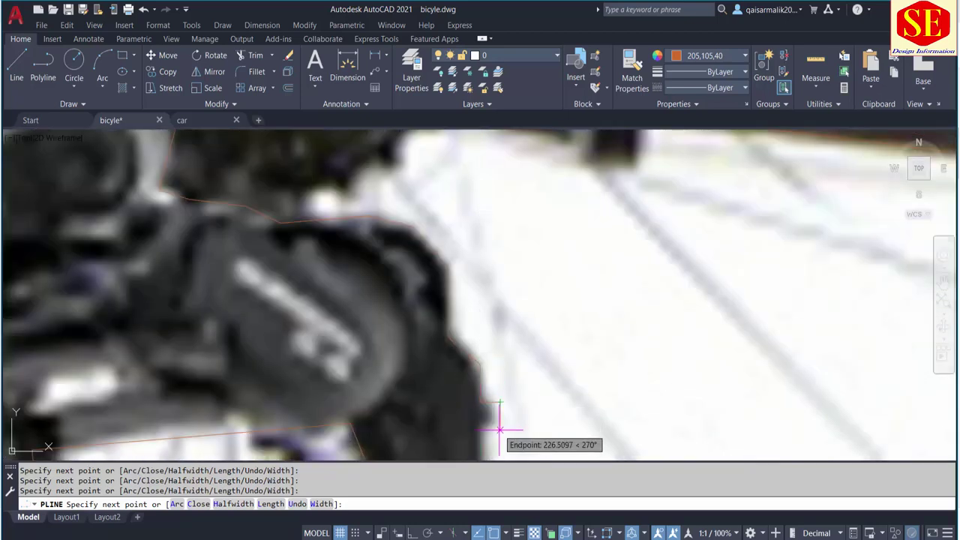
{"action": "scroll", "coordinate": [495, 431], "scroll_direction": "down", "scroll_amount": 2}
{"action": "scroll", "coordinate": [489, 450], "scroll_direction": "up", "scroll_amount": 2}
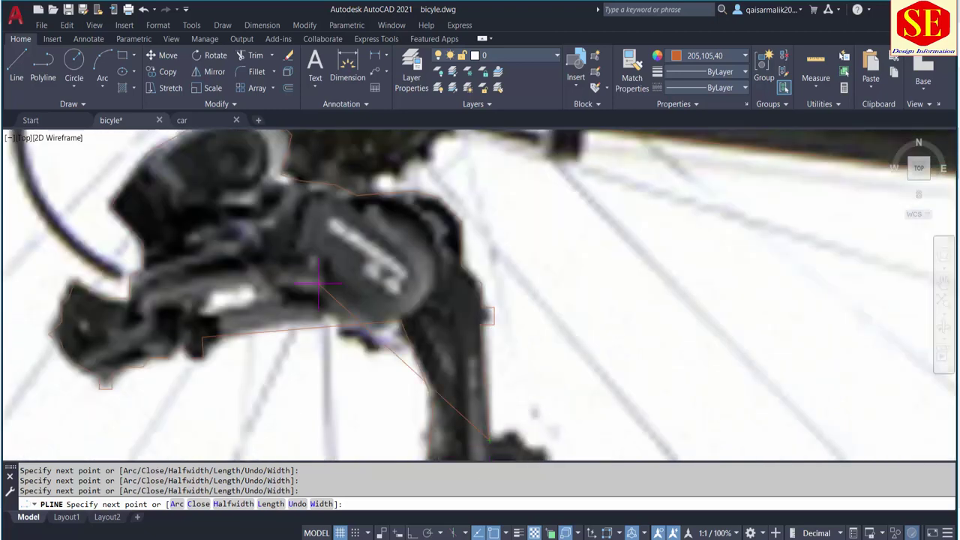
{"action": "scroll", "coordinate": [429, 388], "scroll_direction": "up", "scroll_amount": 2}
{"action": "scroll", "coordinate": [482, 407], "scroll_direction": "up", "scroll_amount": 1}
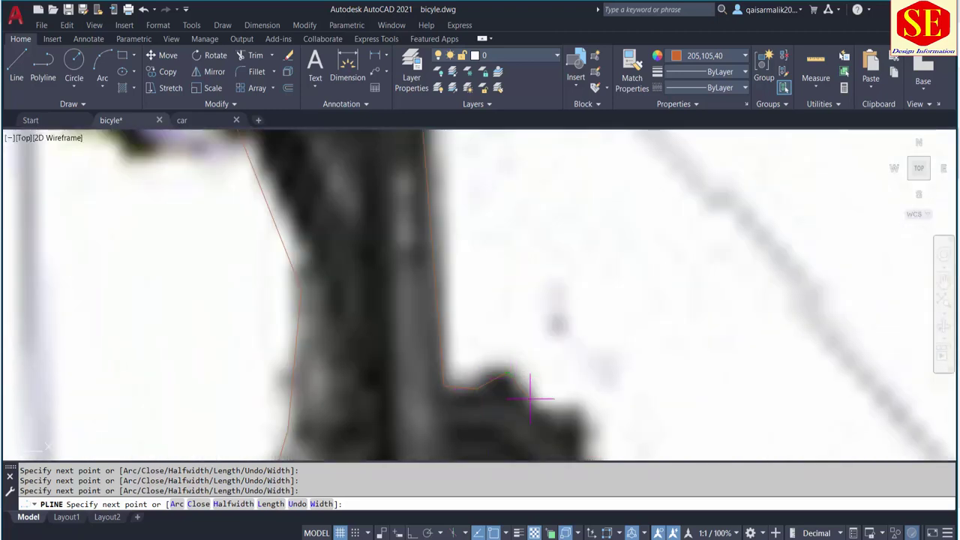
{"action": "left_click", "coordinate": [530, 398]}
{"action": "left_click", "coordinate": [589, 413]}
{"action": "middle_click_drag", "start_coordinate": [591, 432], "coordinate": [555, 380]}
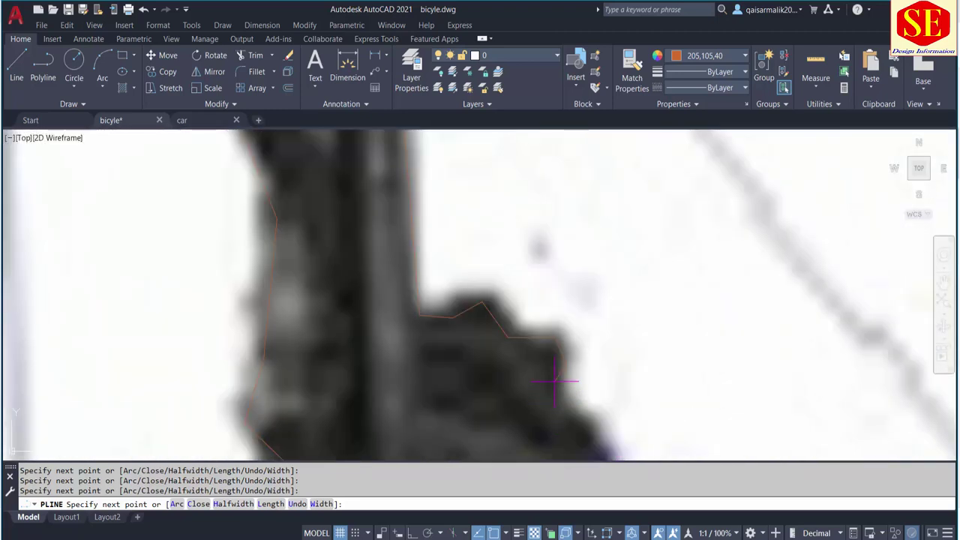
{"action": "scroll", "coordinate": [570, 413], "scroll_direction": "down", "scroll_amount": 1}
{"action": "scroll", "coordinate": [544, 391], "scroll_direction": "up", "scroll_amount": 1}
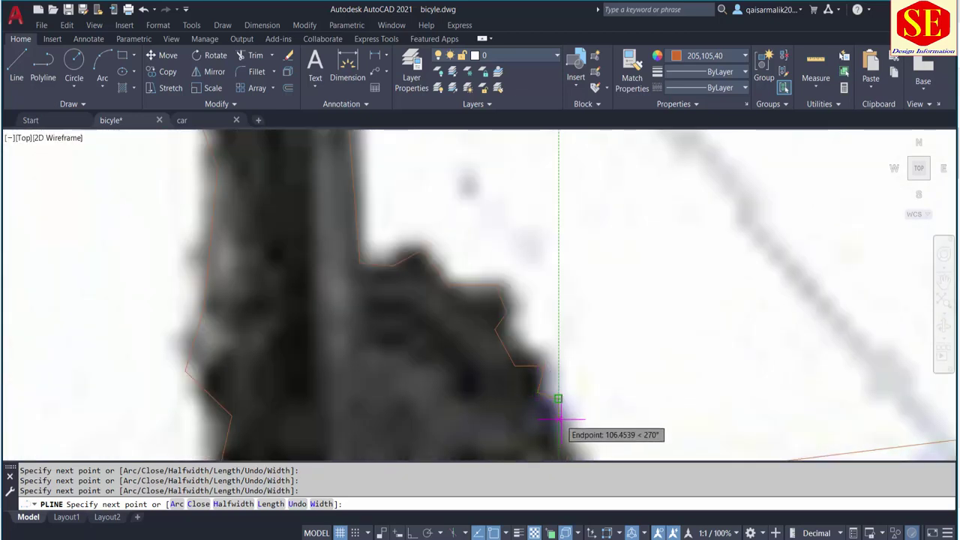
{"action": "middle_click_drag", "start_coordinate": [553, 399], "coordinate": [490, 233]}
Place the final perpendicular vertices up to the chain and end the polyline with Enter.
{"action": "left_click", "coordinate": [484, 268]}
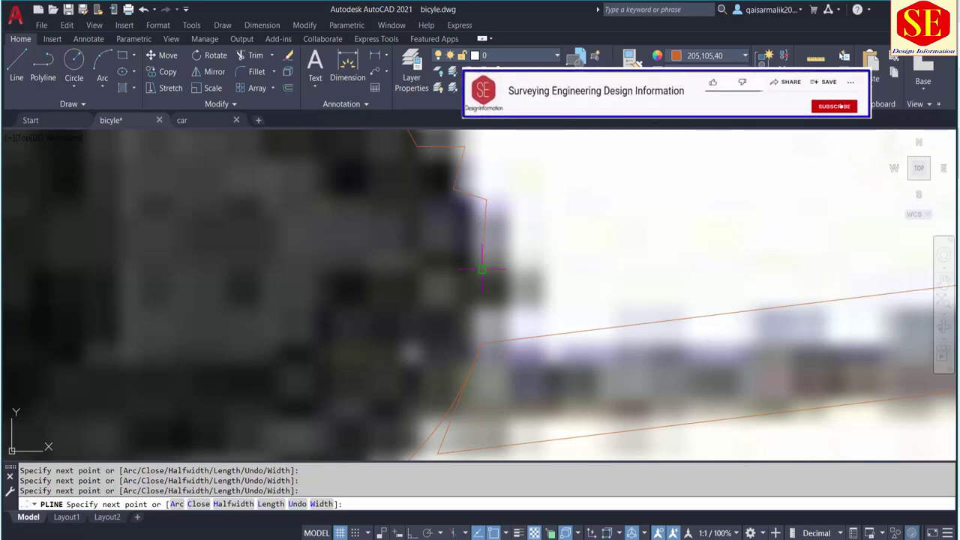
{"action": "left_click", "coordinate": [546, 285]}
{"action": "scroll", "coordinate": [477, 303], "scroll_direction": "down", "scroll_amount": 2}
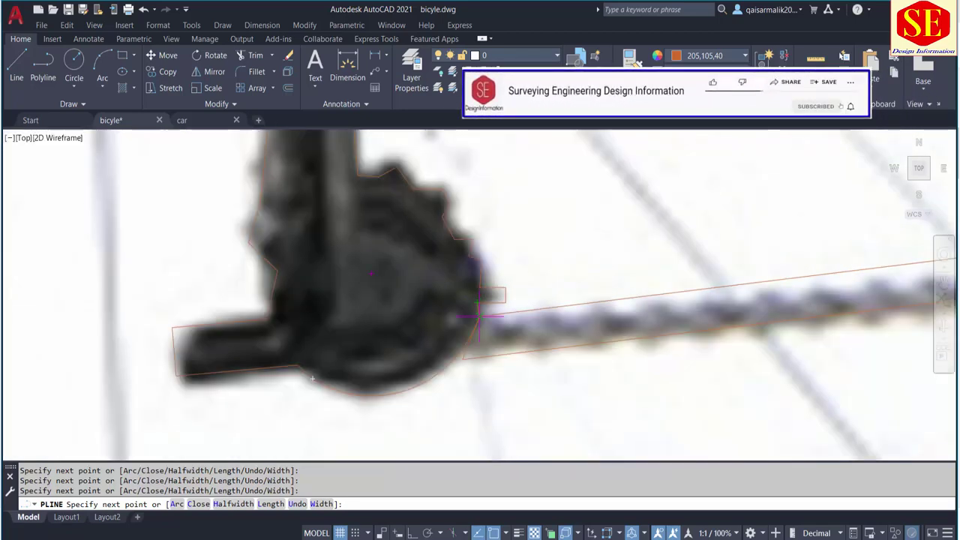
{"action": "right_click", "coordinate": [479, 318]}
{"action": "left_click", "coordinate": [507, 324]}
{"action": "mouse_move", "coordinate": [495, 311]}
{"action": "middle_mouse_down"}
{"action": "mouse_move", "coordinate": [382, 221]}
{"action": "mouse_move", "coordinate": [391, 345]}
{"action": "middle_mouse_up"}
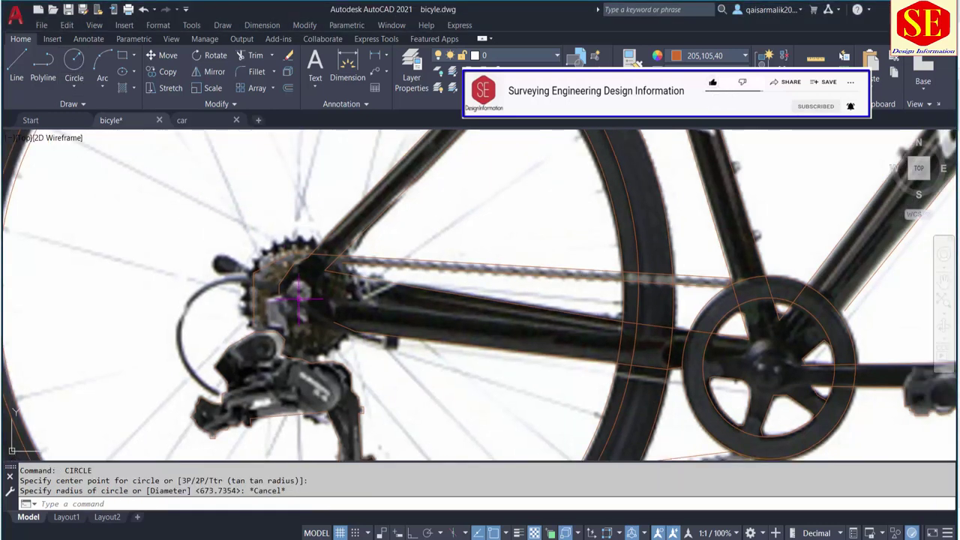
Draw a circle centred on the rear sprocket, sized around its teeth.
{"action": "left_click", "coordinate": [74, 66]}
{"action": "left_click", "coordinate": [300, 294]}
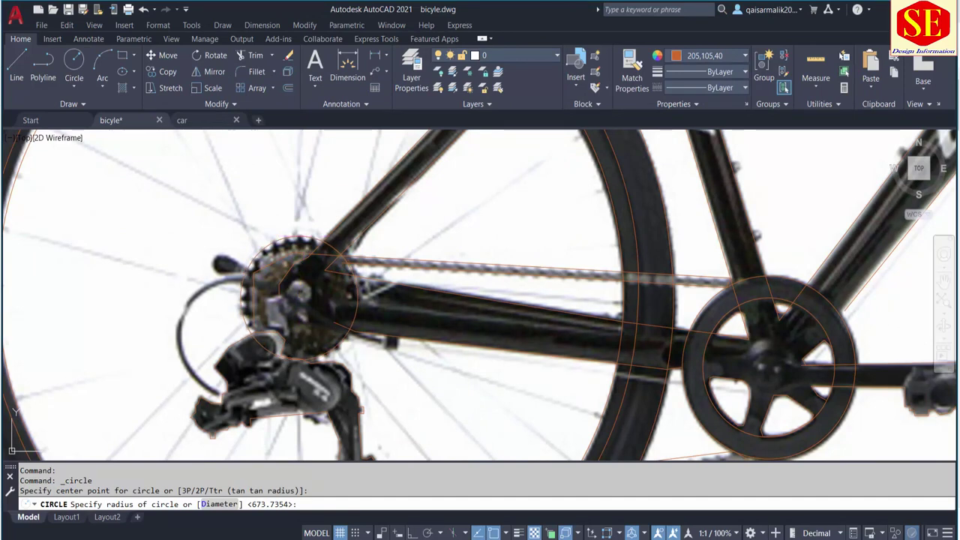
{"action": "left_click", "coordinate": [358, 297]}
Start TRIM, cancel it, then erase one object with the E command.
{"action": "type", "text": "tr"}
{"action": "key", "text": "Return"}
{"action": "scroll", "coordinate": [349, 267], "scroll_direction": "up", "scroll_amount": 4}
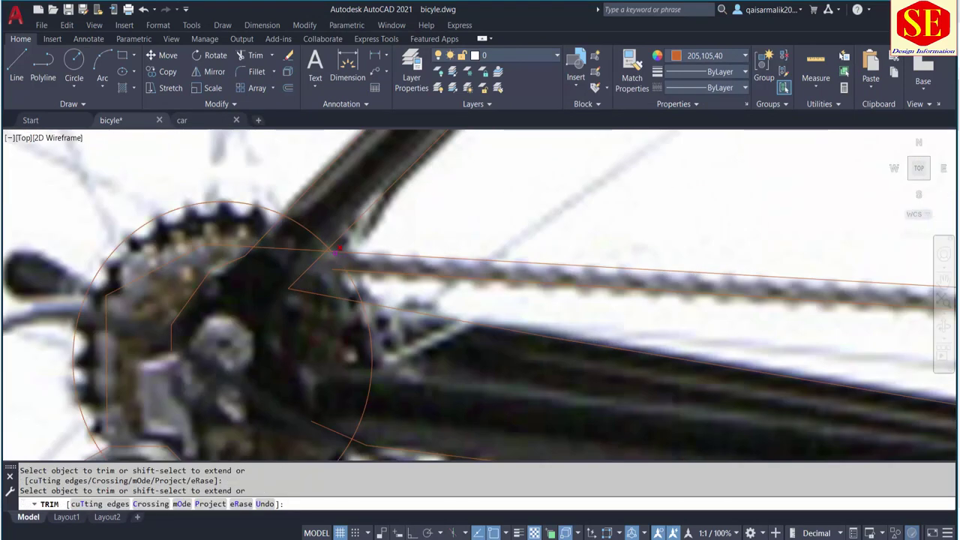
{"action": "scroll", "coordinate": [302, 219], "scroll_direction": "down", "scroll_amount": 2}
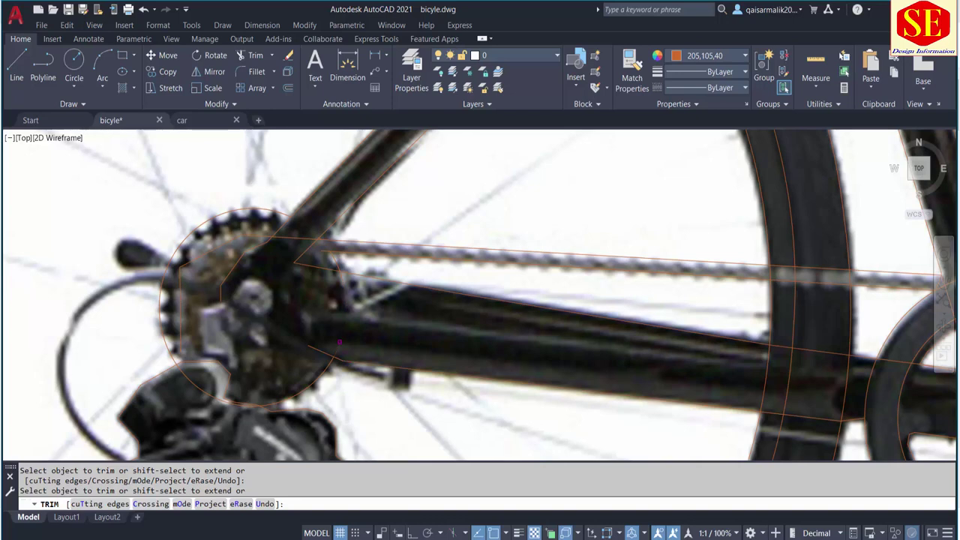
{"action": "key", "text": "Escape"}
{"action": "type", "text": "e"}
{"action": "key", "text": "Return"}
{"action": "scroll", "coordinate": [322, 322], "scroll_direction": "down", "scroll_amount": 2}
{"action": "middle_click_drag", "start_coordinate": [327, 306], "coordinate": [308, 315]}
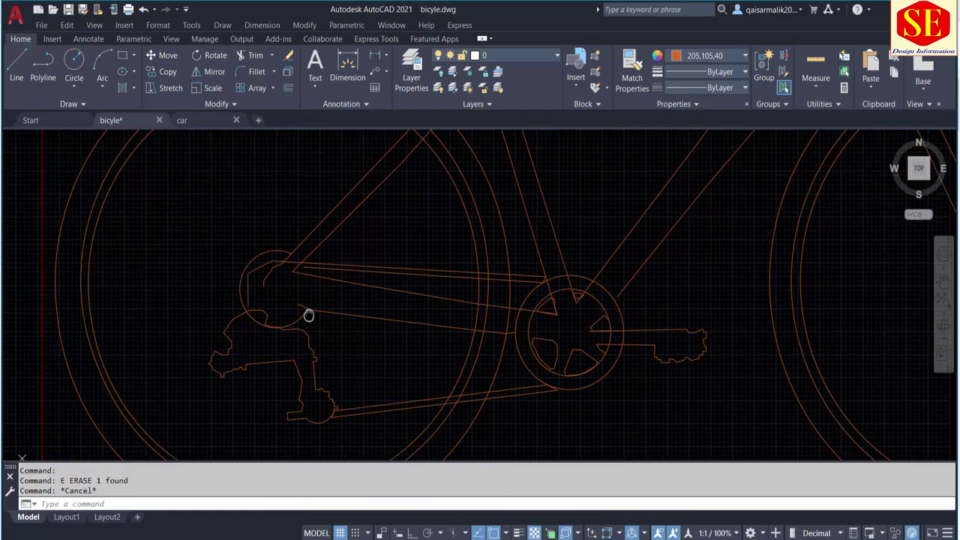
{"action": "scroll", "coordinate": [201, 238], "scroll_direction": "up", "scroll_amount": 4}
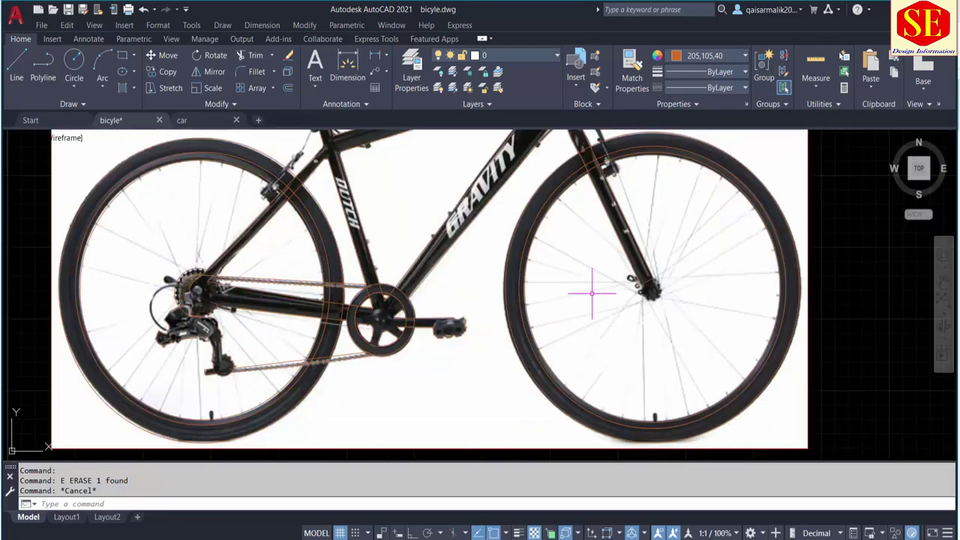
Draw a small circle around the front hub, switching from Arc to Circle.
{"action": "scroll", "coordinate": [444, 296], "scroll_direction": "up", "scroll_amount": 4}
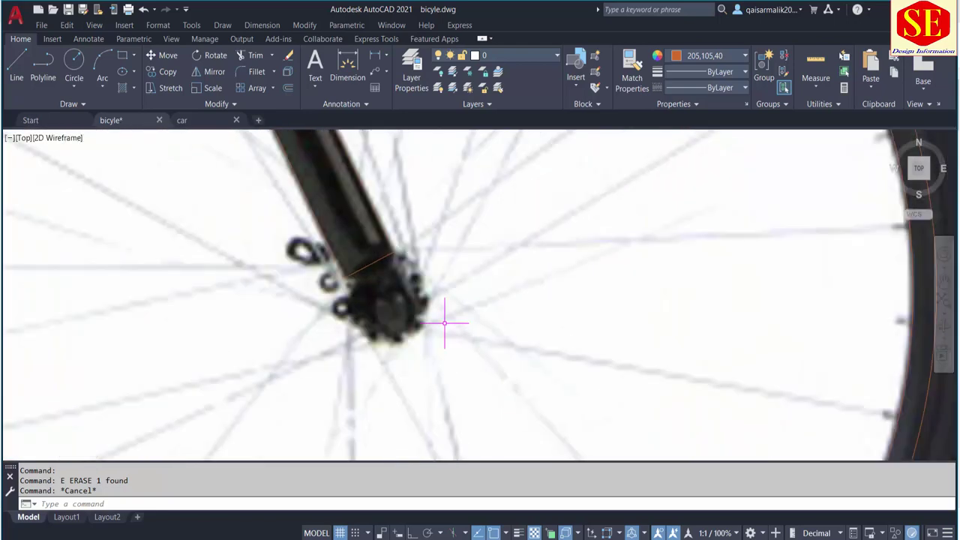
{"action": "left_click", "coordinate": [103, 74]}
{"action": "left_click", "coordinate": [74, 61]}
{"action": "left_click", "coordinate": [391, 306]}
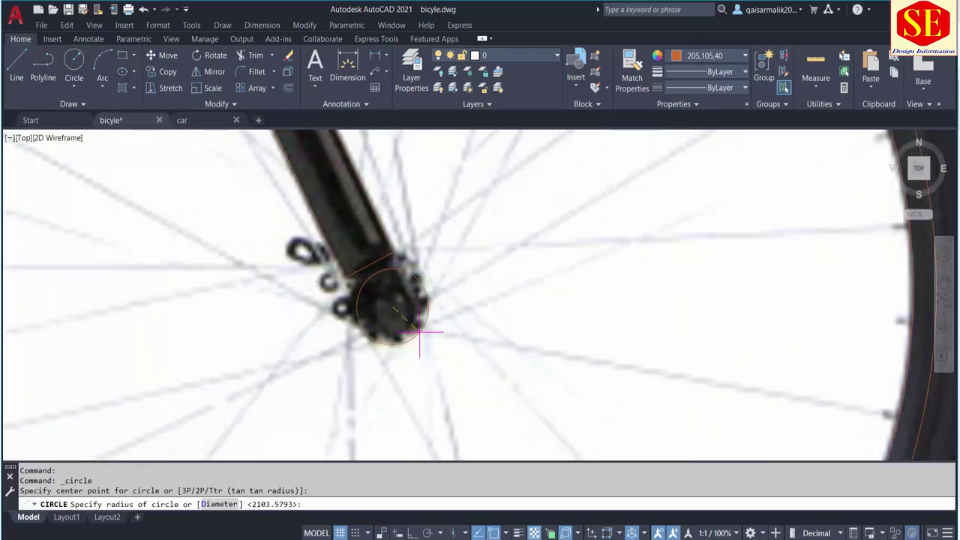
{"action": "left_click", "coordinate": [421, 334]}
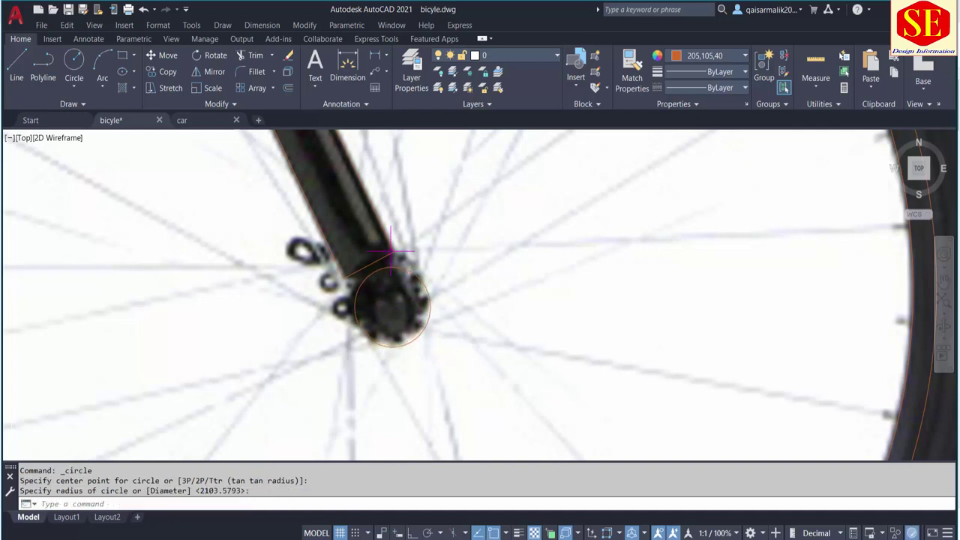
Draw a short polyline from the hub's edge up along the fork edge.
{"action": "left_click", "coordinate": [43, 63]}
{"action": "scroll", "coordinate": [406, 255], "scroll_direction": "up", "scroll_amount": 2}
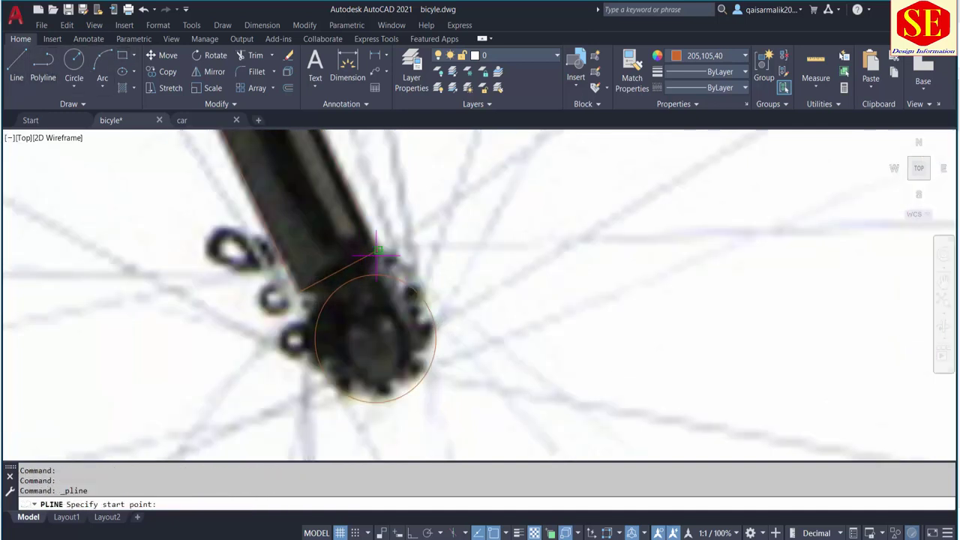
{"action": "left_click", "coordinate": [377, 249]}
{"action": "left_click", "coordinate": [225, 132]}
{"action": "key", "text": "Escape"}
{"action": "key", "text": "Return"}
{"action": "left_click", "coordinate": [377, 250]}
{"action": "key", "text": "Escape"}
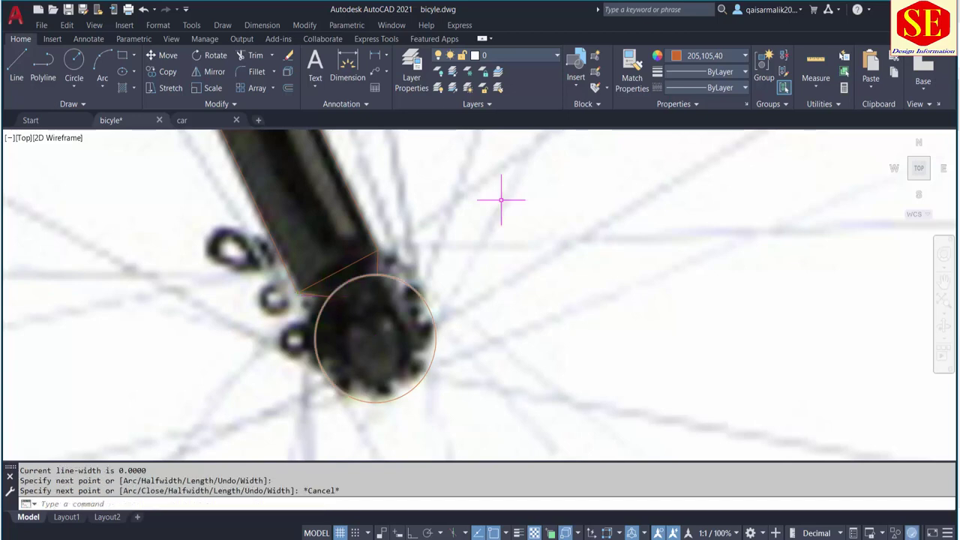
{"action": "scroll", "coordinate": [501, 200], "scroll_direction": "down", "scroll_amount": 5}
{"action": "scroll", "coordinate": [501, 199], "scroll_direction": "down", "scroll_amount": 4}
{"action": "mouse_move", "coordinate": [539, 225]}
{"action": "middle_mouse_down"}
{"action": "mouse_move", "coordinate": [530, 334]}
{"action": "mouse_move", "coordinate": [728, 396]}
{"action": "middle_mouse_up"}
{"action": "scroll", "coordinate": [617, 332], "scroll_direction": "down", "scroll_amount": 2}
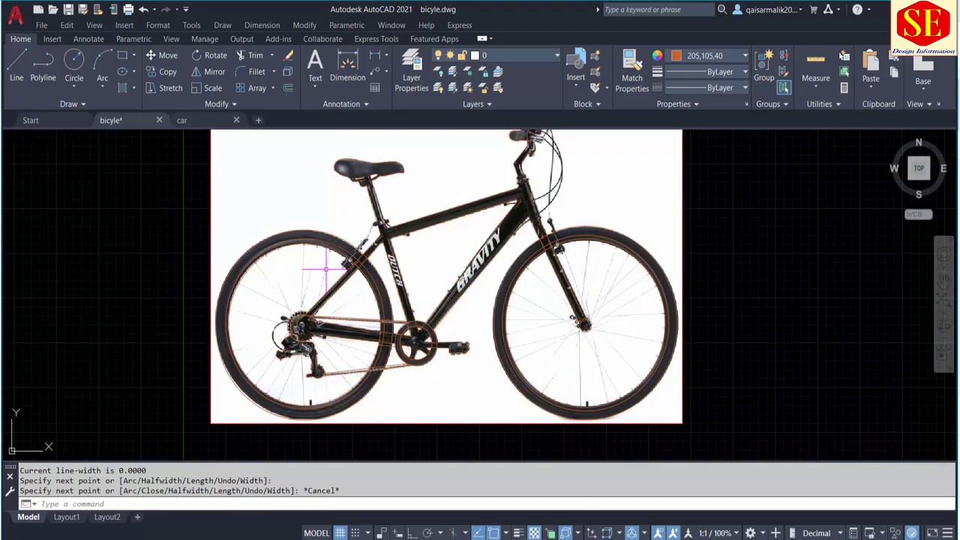
Trace a polyline around the handlebar grip end and down the brake lever.
{"action": "middle_click_drag", "start_coordinate": [325, 269], "coordinate": [363, 242]}
{"action": "scroll", "coordinate": [446, 214], "scroll_direction": "up", "scroll_amount": 5}
{"action": "left_click", "coordinate": [43, 68]}
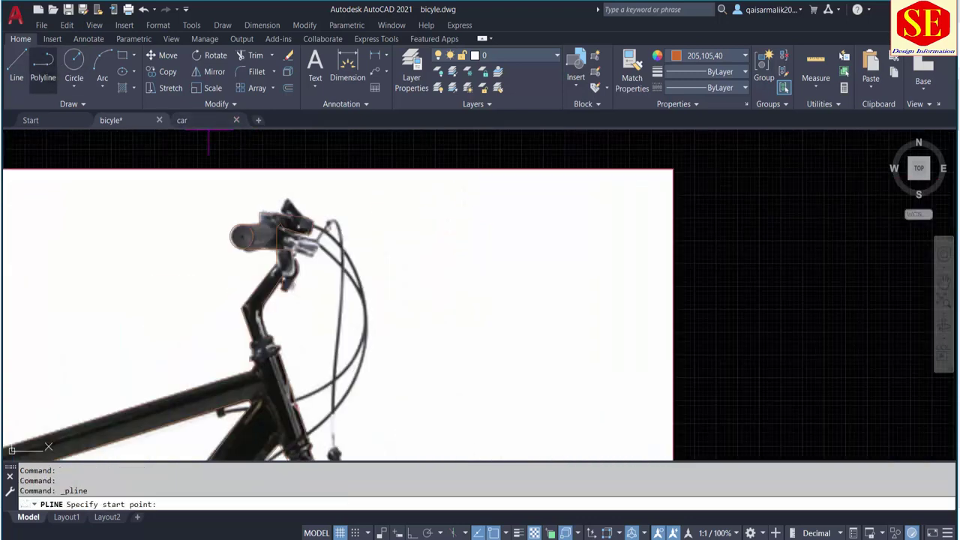
{"action": "scroll", "coordinate": [298, 227], "scroll_direction": "up", "scroll_amount": 3}
{"action": "left_click", "coordinate": [348, 260]}
{"action": "left_click", "coordinate": [386, 211]}
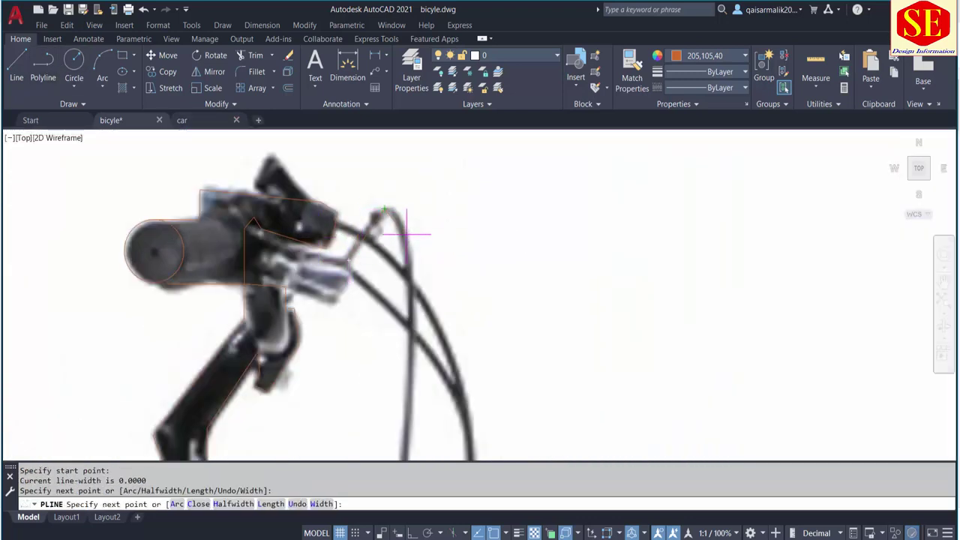
{"action": "left_click", "coordinate": [403, 222]}
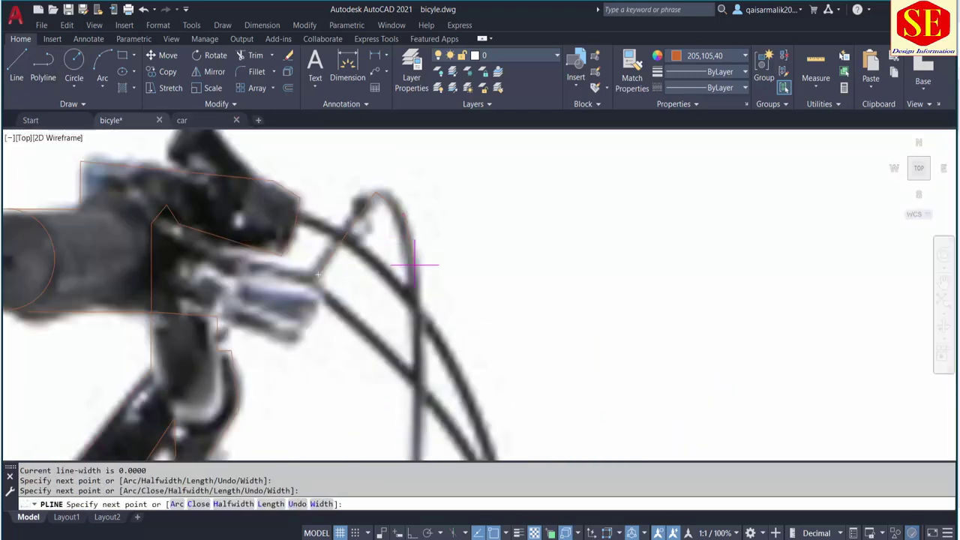
{"action": "left_click", "coordinate": [403, 262]}
{"action": "scroll", "coordinate": [412, 225], "scroll_direction": "down", "scroll_amount": 2}
{"action": "left_click", "coordinate": [405, 374]}
{"action": "scroll", "coordinate": [439, 246], "scroll_direction": "up", "scroll_amount": 3}
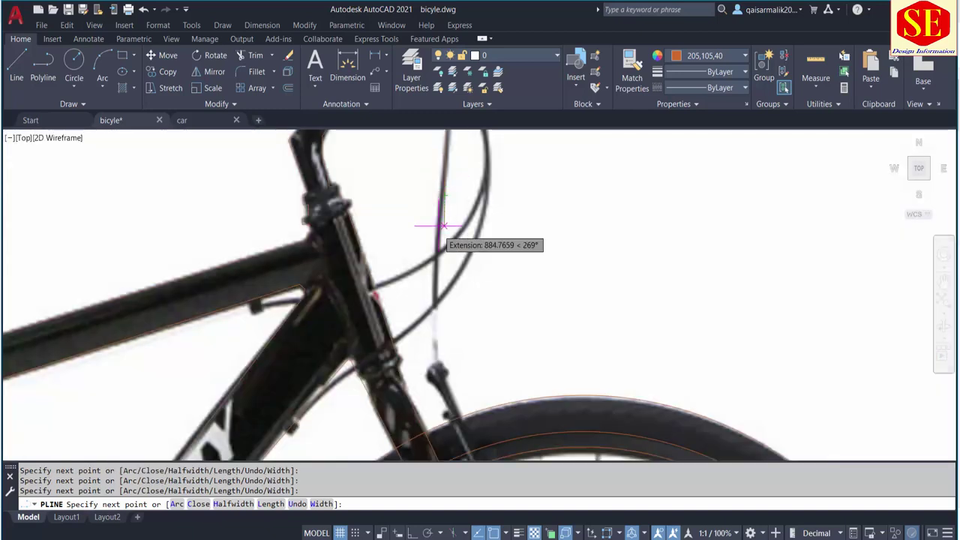
{"action": "scroll", "coordinate": [436, 311], "scroll_direction": "up", "scroll_amount": 2}
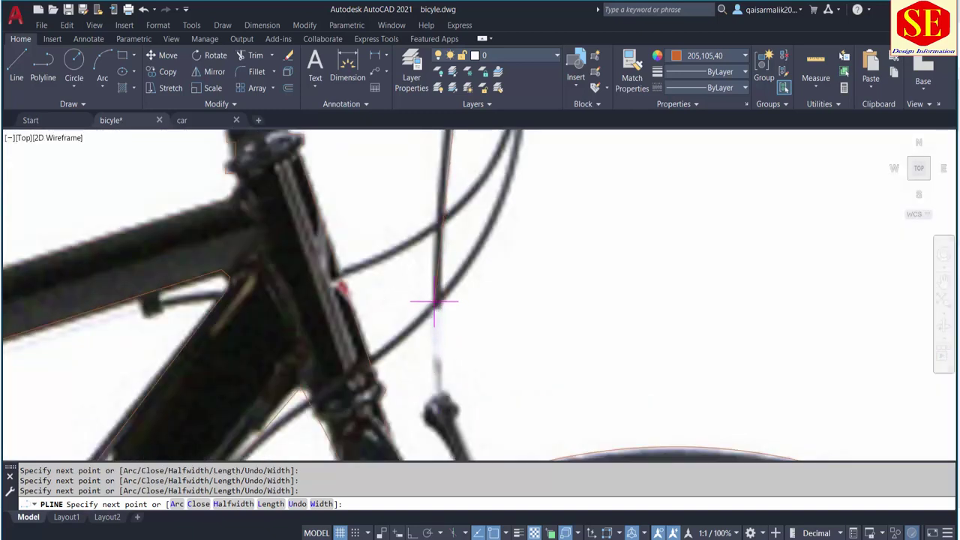
Undo the stray vertex and continue the polyline down the front brake cable.
{"action": "middle_click_drag", "start_coordinate": [439, 182], "coordinate": [433, 339]}
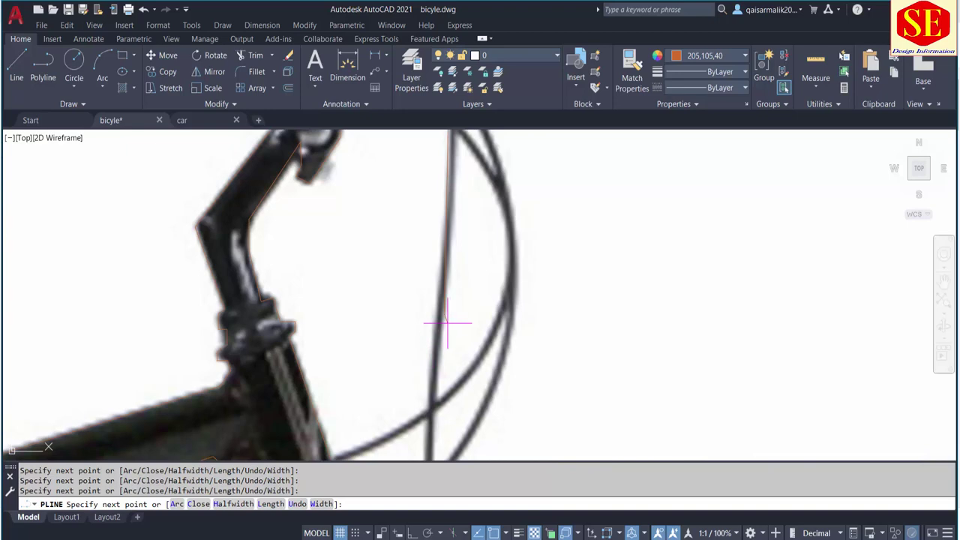
{"action": "scroll", "coordinate": [443, 323], "scroll_direction": "down", "scroll_amount": 3}
{"action": "scroll", "coordinate": [420, 360], "scroll_direction": "up", "scroll_amount": 2}
{"action": "key", "text": "ctrl+z"}
{"action": "scroll", "coordinate": [398, 279], "scroll_direction": "down", "scroll_amount": 3}
{"action": "scroll", "coordinate": [375, 337], "scroll_direction": "up", "scroll_amount": 4}
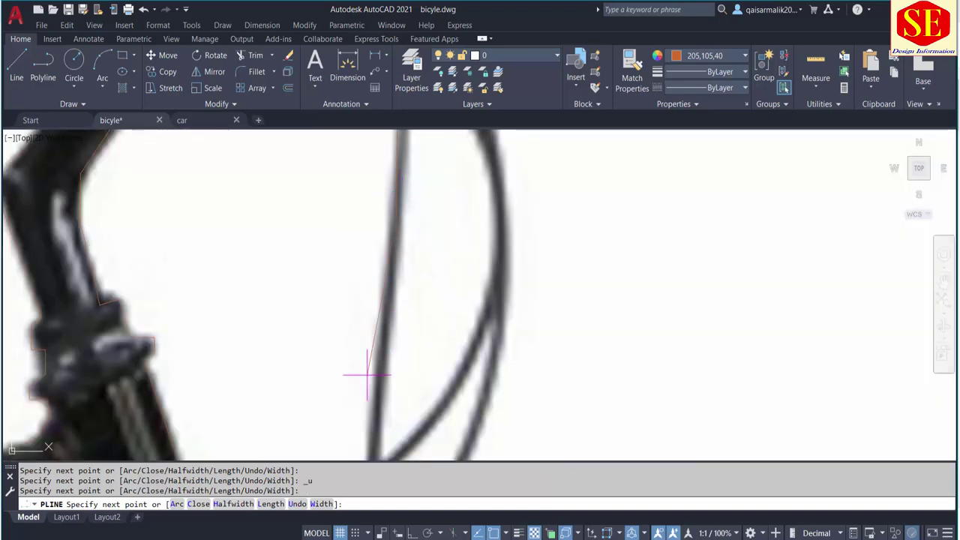
{"action": "scroll", "coordinate": [367, 375], "scroll_direction": "down", "scroll_amount": 3}
{"action": "scroll", "coordinate": [364, 354], "scroll_direction": "up", "scroll_amount": 3}
{"action": "left_click", "coordinate": [364, 354]}
{"action": "scroll", "coordinate": [325, 251], "scroll_direction": "up", "scroll_amount": 2}
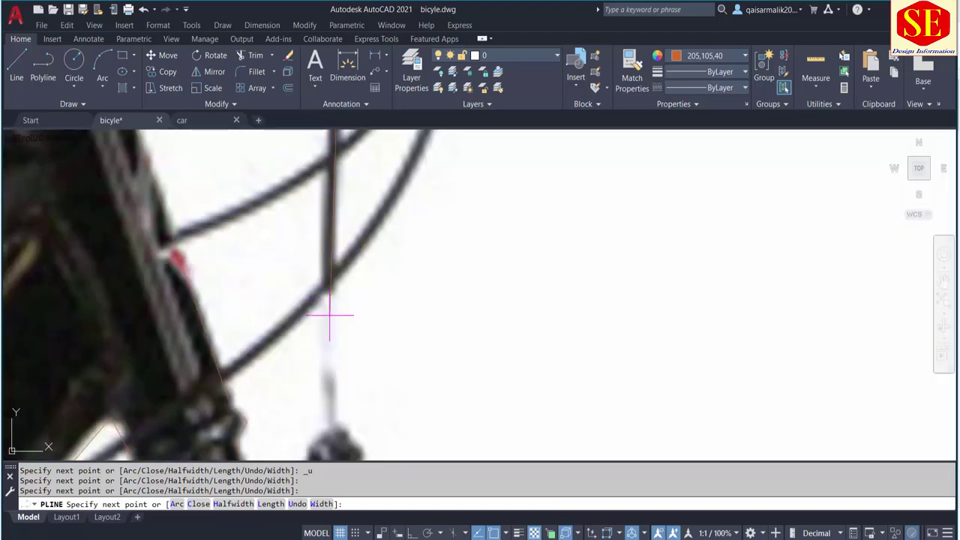
{"action": "left_click", "coordinate": [337, 426]}
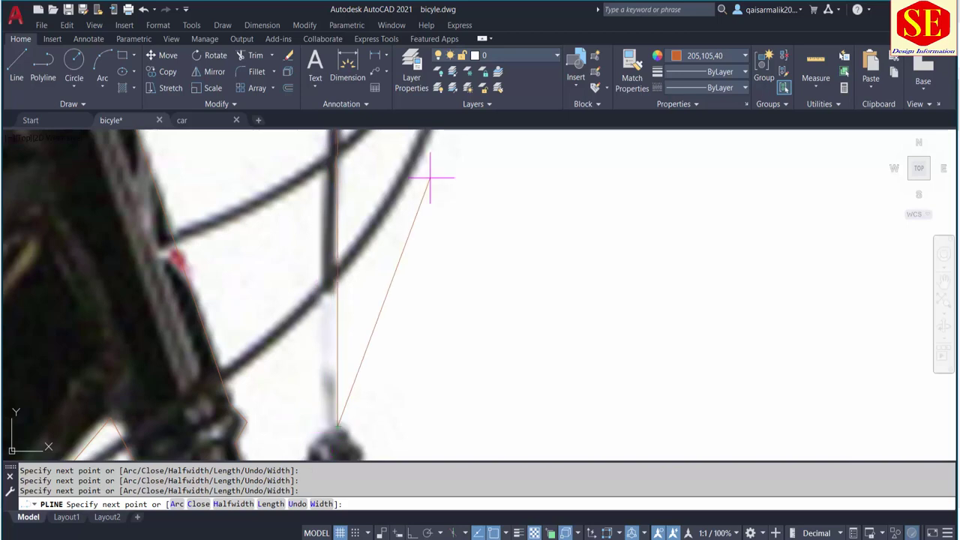
{"action": "scroll", "coordinate": [430, 177], "scroll_direction": "down", "scroll_amount": 2}
{"action": "key", "text": "Escape"}
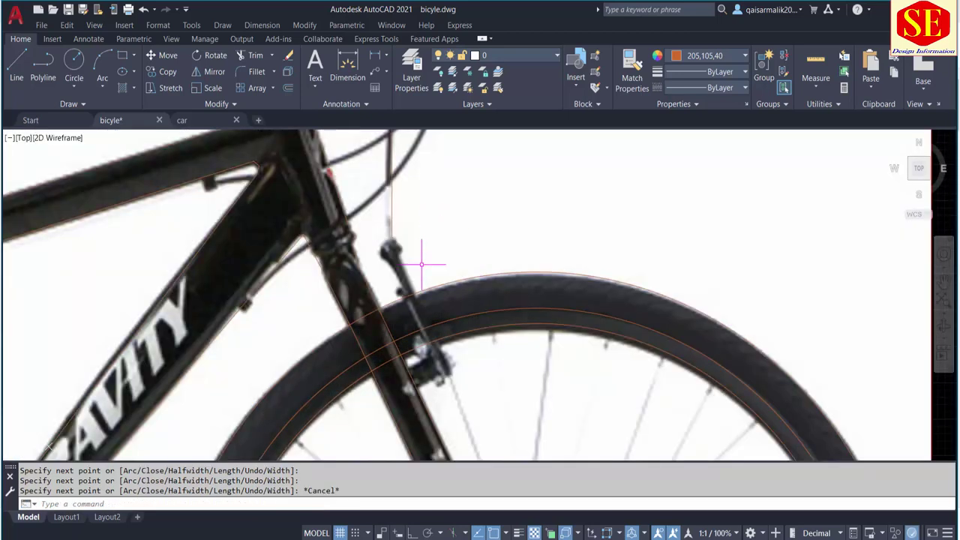
Begin a new polyline tracing the front brake arm down toward the tyre.
{"action": "left_click", "coordinate": [42, 67]}
{"action": "scroll", "coordinate": [452, 282], "scroll_direction": "up", "scroll_amount": 1}
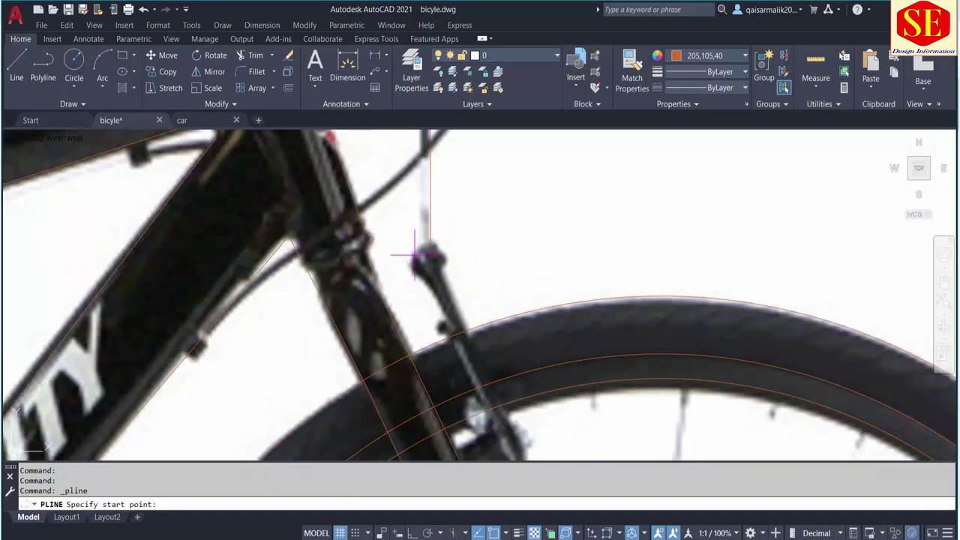
{"action": "left_click", "coordinate": [414, 255]}
{"action": "left_click", "coordinate": [431, 242]}
{"action": "left_click", "coordinate": [443, 259]}
{"action": "left_click", "coordinate": [455, 294]}
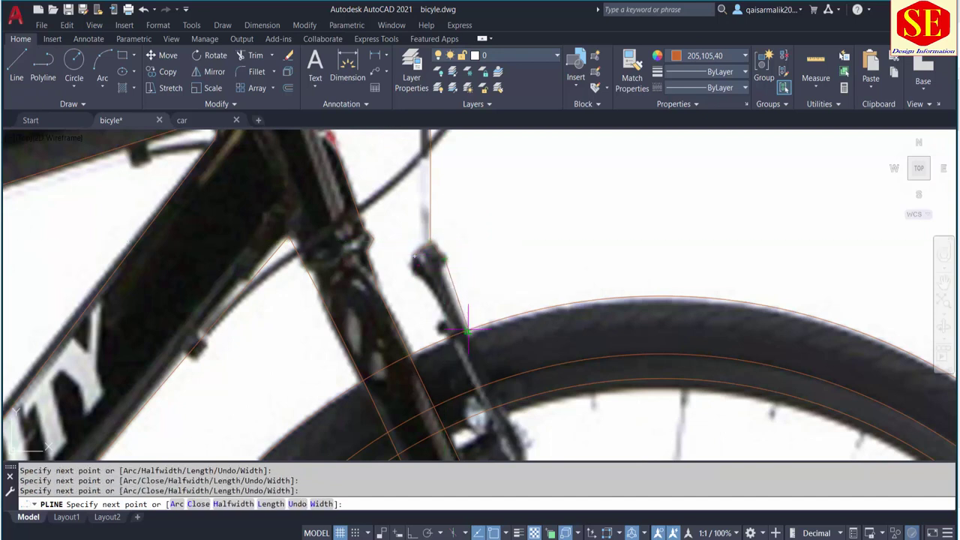
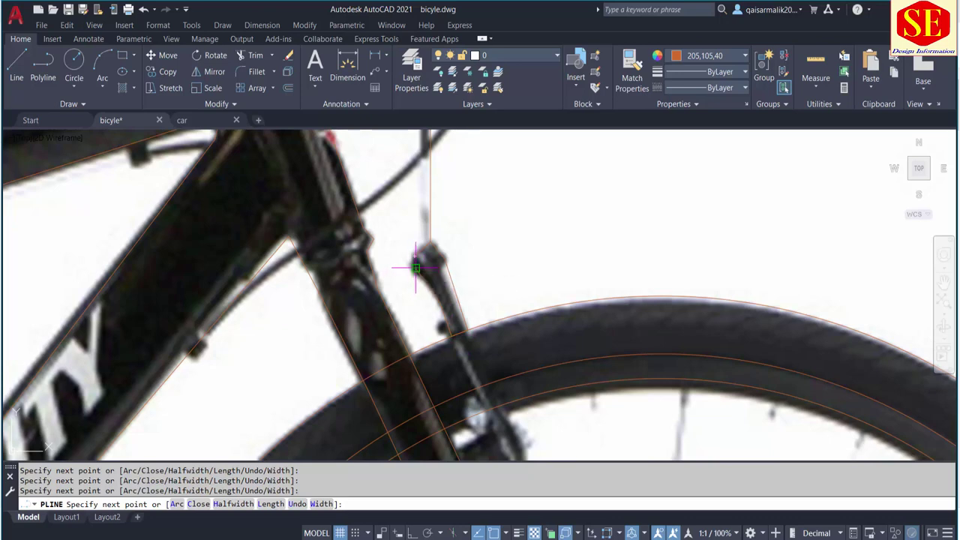
End the previous trace and cancel a stray arc started near the fork.
{"action": "key", "text": "Escape"}
{"action": "scroll", "coordinate": [423, 281], "scroll_direction": "down", "scroll_amount": 3}
{"action": "scroll", "coordinate": [427, 288], "scroll_direction": "up", "scroll_amount": 3}
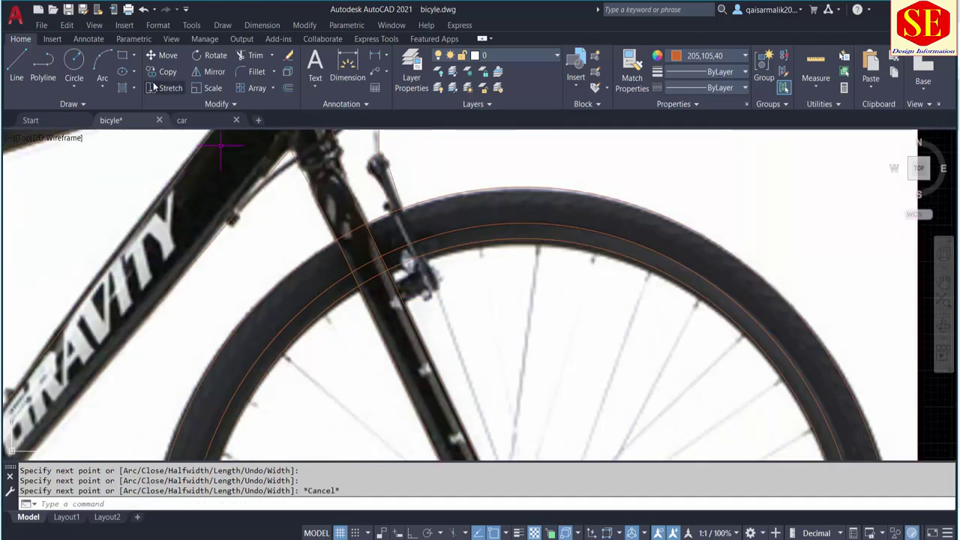
{"action": "left_click", "coordinate": [108, 62]}
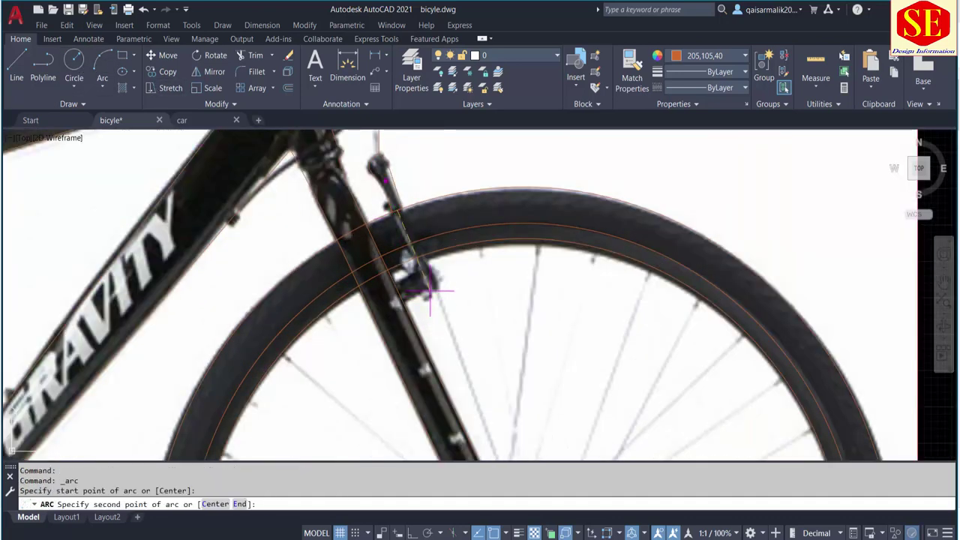
{"action": "key", "text": "Escape"}
Trace a polyline outline around the front brake caliper above the wheel.
{"action": "left_click", "coordinate": [43, 66]}
{"action": "left_click", "coordinate": [390, 214]}
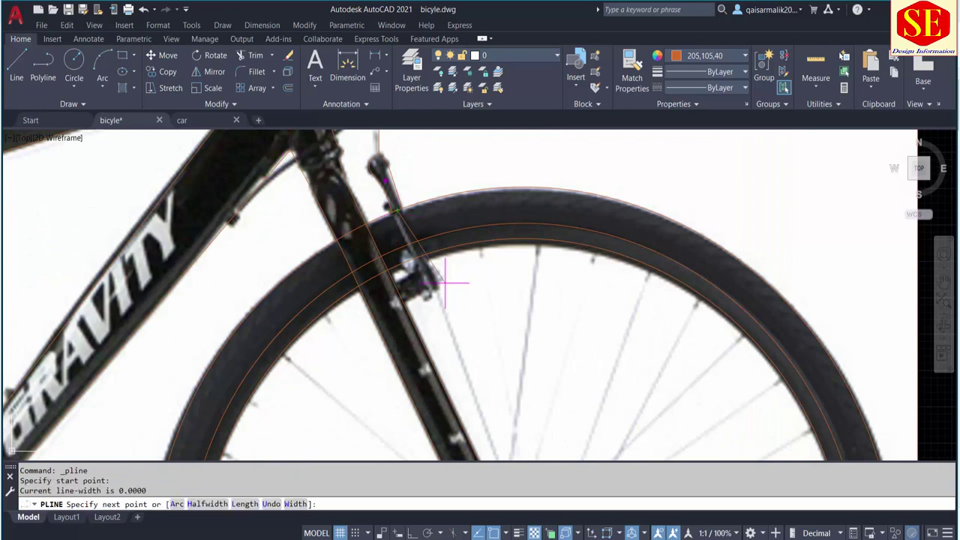
{"action": "scroll", "coordinate": [425, 268], "scroll_direction": "up", "scroll_amount": 1}
{"action": "left_click", "coordinate": [429, 266]}
{"action": "left_click", "coordinate": [440, 286]}
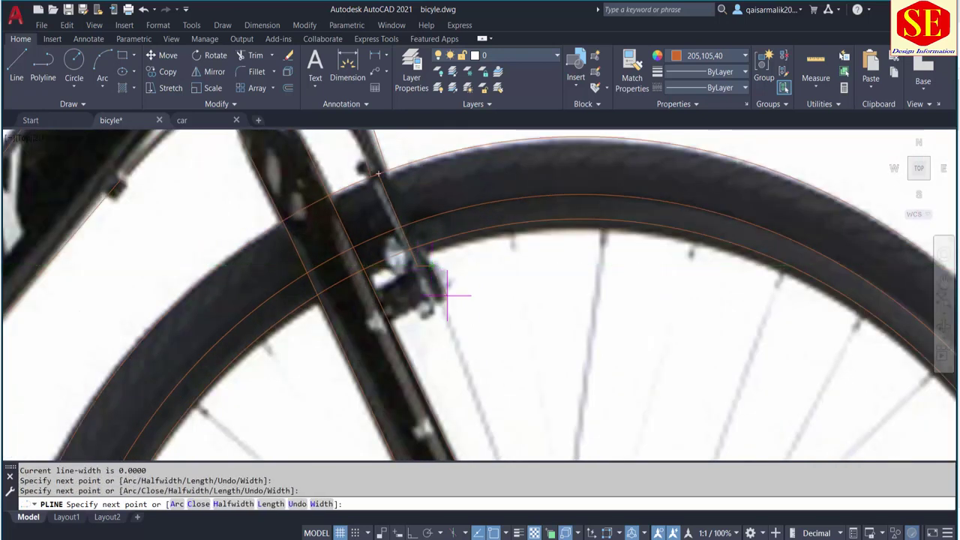
{"action": "left_click", "coordinate": [444, 301]}
{"action": "left_click", "coordinate": [444, 301]}
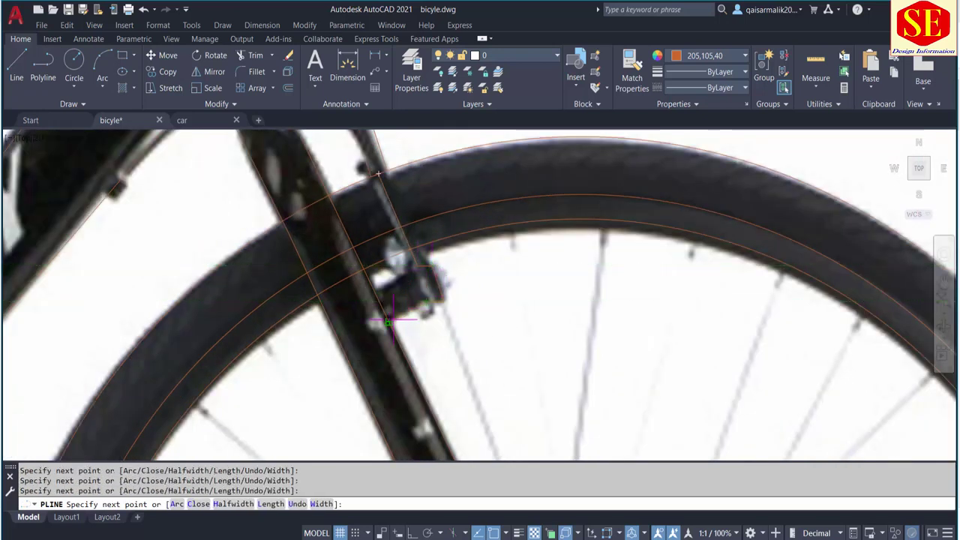
Zoom around to check the caliper outline, then finish it.
{"action": "scroll", "coordinate": [388, 321], "scroll_direction": "up", "scroll_amount": 3}
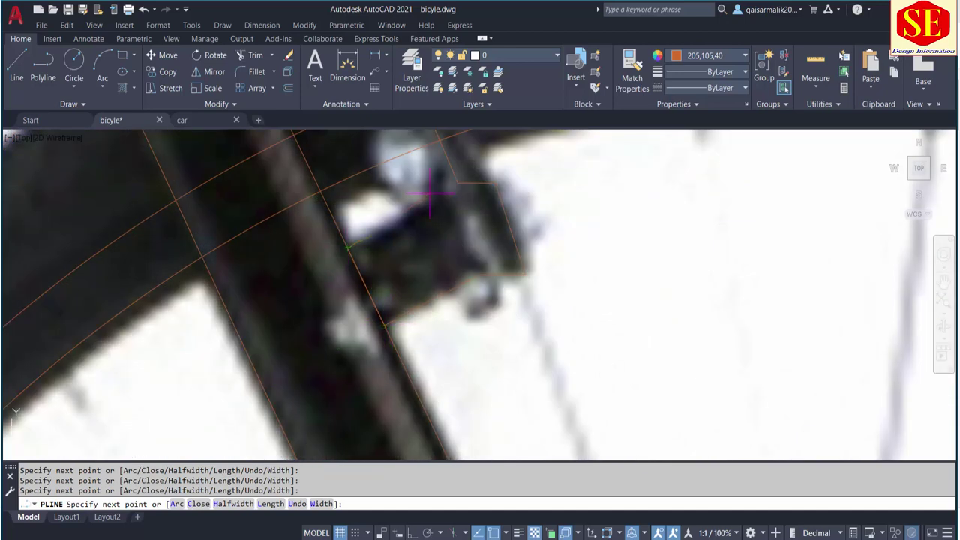
{"action": "scroll", "coordinate": [423, 186], "scroll_direction": "down", "scroll_amount": 5}
{"action": "scroll", "coordinate": [420, 240], "scroll_direction": "up", "scroll_amount": 3}
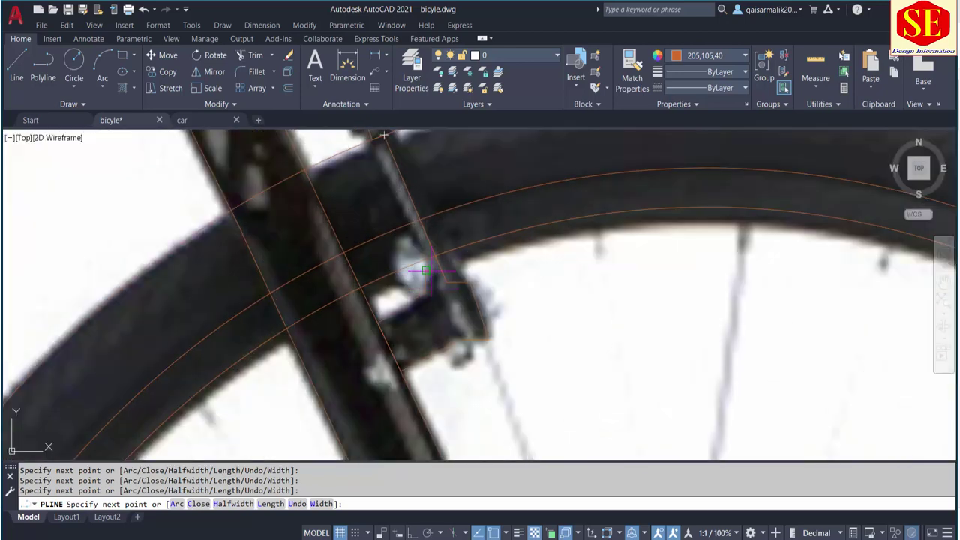
{"action": "scroll", "coordinate": [429, 257], "scroll_direction": "up", "scroll_amount": 2}
{"action": "scroll", "coordinate": [433, 280], "scroll_direction": "down", "scroll_amount": 3}
{"action": "scroll", "coordinate": [398, 200], "scroll_direction": "up", "scroll_amount": 3}
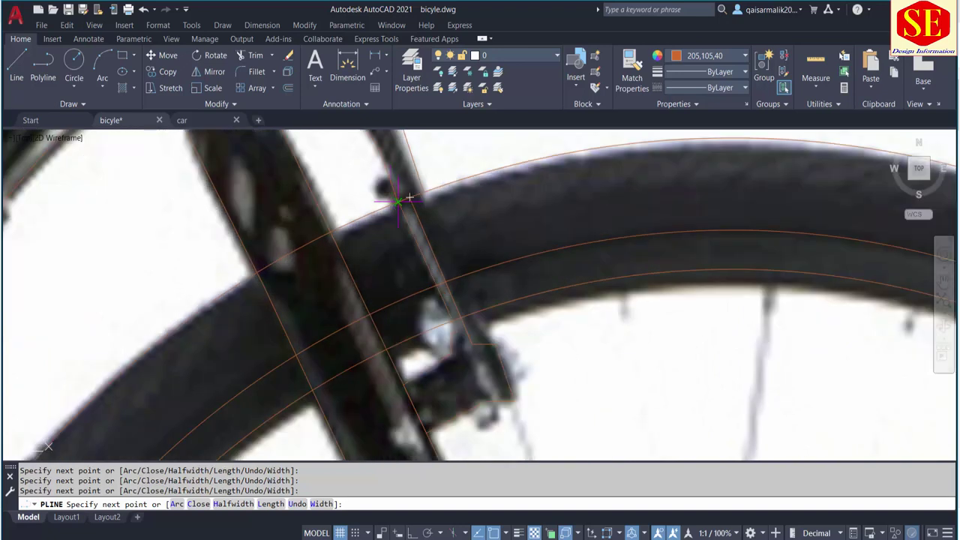
{"action": "key", "text": "Escape"}
Start a polyline along the brake cable from the handlebar downward.
{"action": "scroll", "coordinate": [450, 247], "scroll_direction": "down", "scroll_amount": 3}
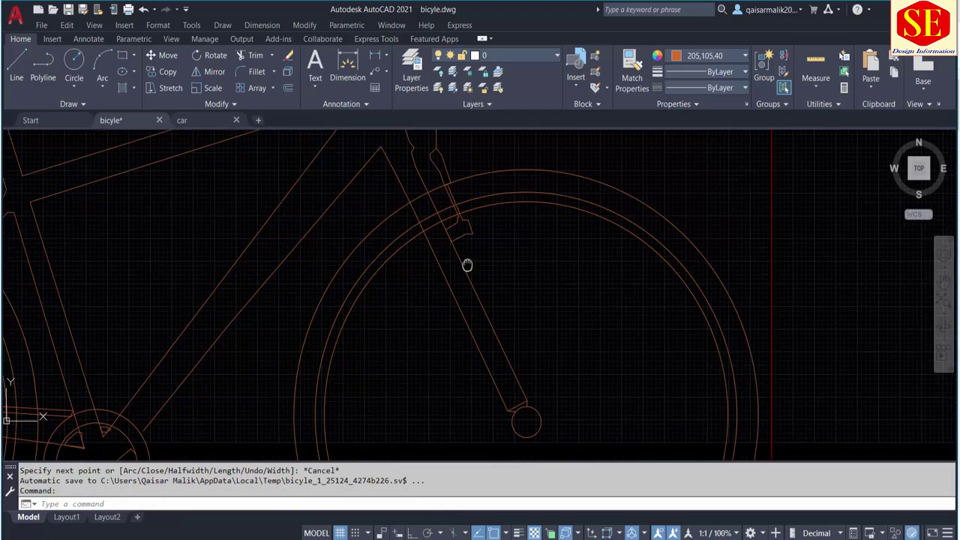
{"action": "scroll", "coordinate": [467, 266], "scroll_direction": "down", "scroll_amount": 2}
{"action": "scroll", "coordinate": [467, 278], "scroll_direction": "down", "scroll_amount": 2}
{"action": "scroll", "coordinate": [450, 195], "scroll_direction": "up", "scroll_amount": 2}
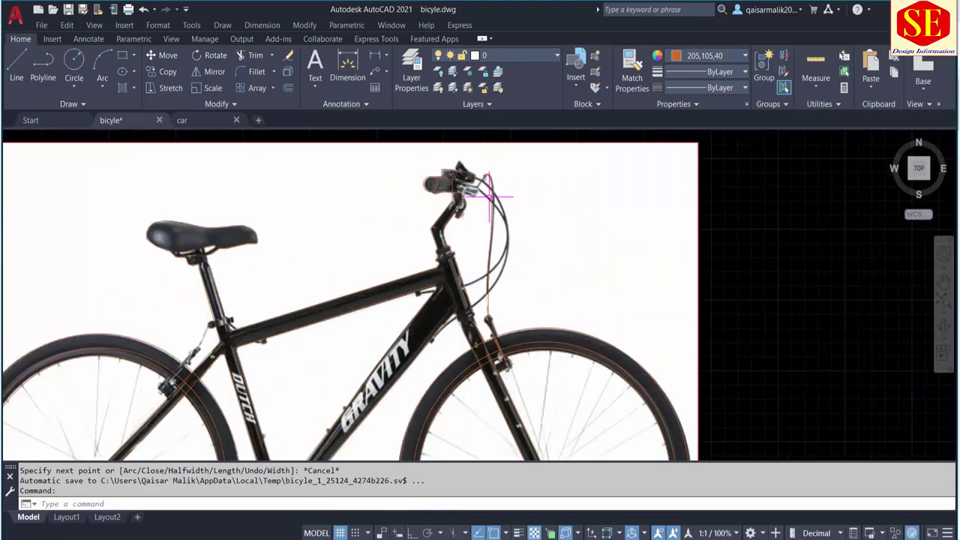
{"action": "scroll", "coordinate": [403, 196], "scroll_direction": "up", "scroll_amount": 3}
{"action": "left_click", "coordinate": [43, 61]}
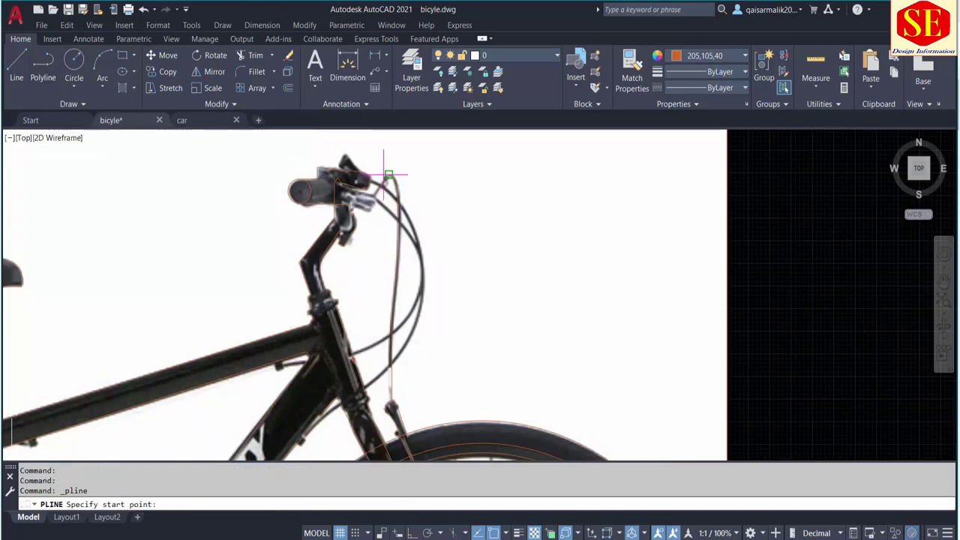
{"action": "scroll", "coordinate": [390, 196], "scroll_direction": "up", "scroll_amount": 2}
{"action": "left_click", "coordinate": [356, 171]}
{"action": "scroll", "coordinate": [360, 169], "scroll_direction": "up", "scroll_amount": 2}
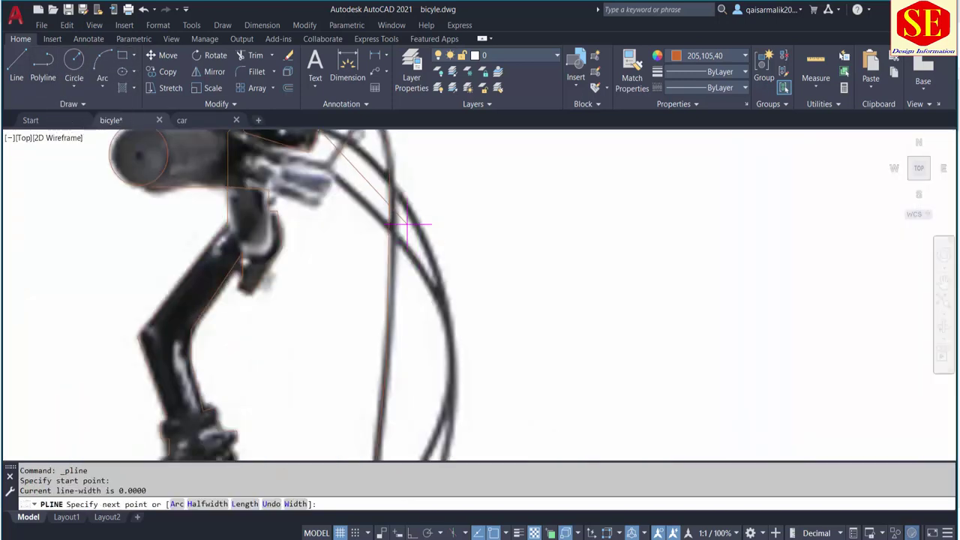
{"action": "left_click", "coordinate": [424, 237]}
{"action": "left_click", "coordinate": [443, 350]}
Pan along the cable, then abandon the unfinished first cable trace.
{"action": "middle_click_drag", "start_coordinate": [443, 349], "coordinate": [454, 199]}
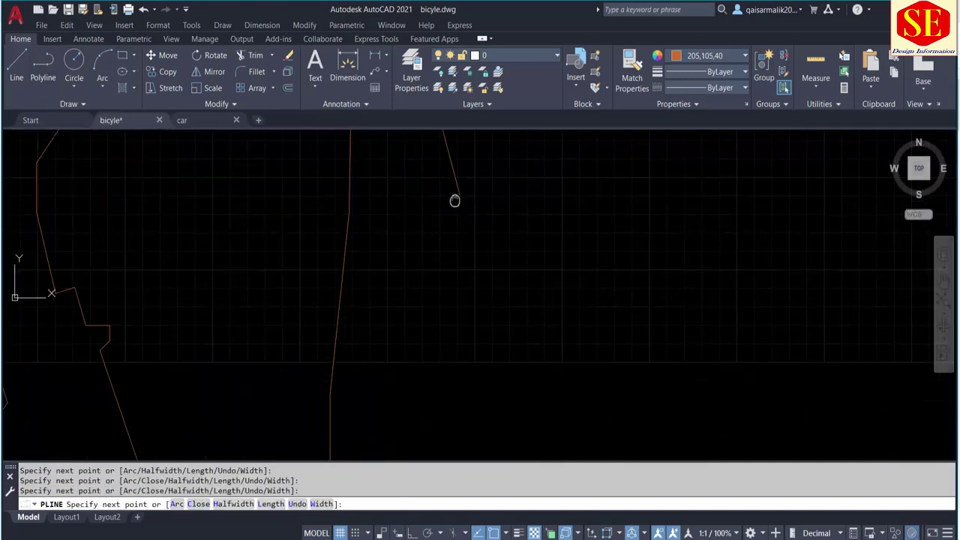
{"action": "middle_click_drag", "start_coordinate": [446, 364], "coordinate": [466, 199]}
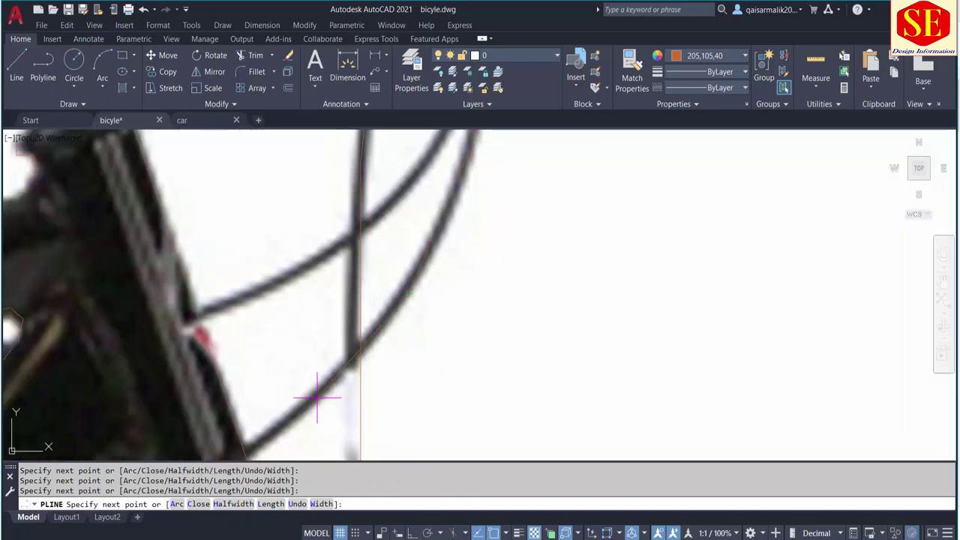
{"action": "middle_click_drag", "start_coordinate": [316, 399], "coordinate": [386, 266]}
{"action": "scroll", "coordinate": [191, 398], "scroll_direction": "down", "scroll_amount": 3}
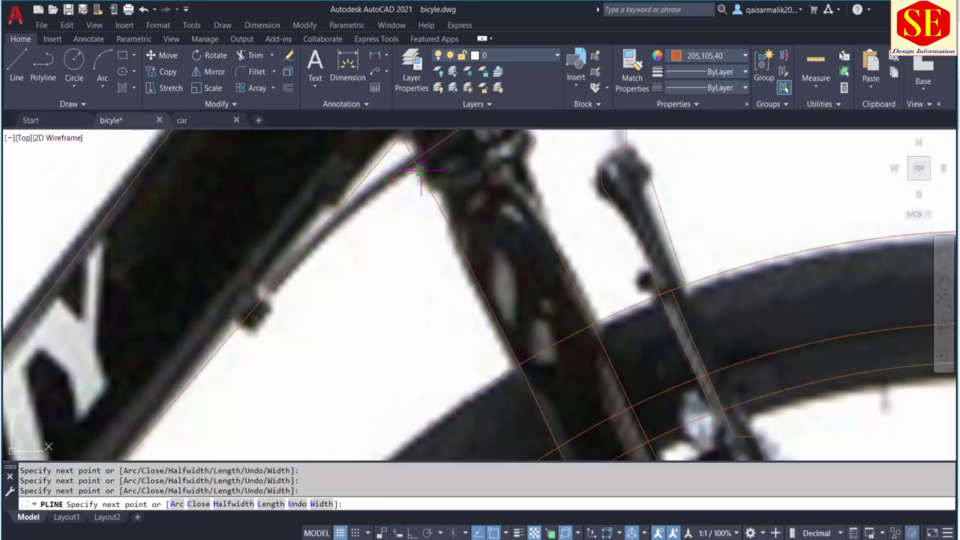
{"action": "scroll", "coordinate": [325, 267], "scroll_direction": "up", "scroll_amount": 3}
{"action": "scroll", "coordinate": [330, 241], "scroll_direction": "down", "scroll_amount": 1}
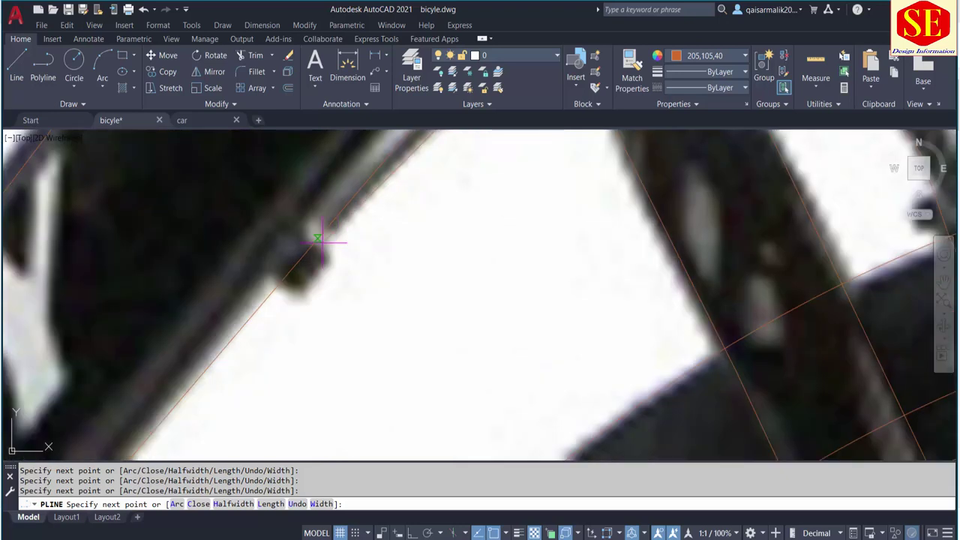
{"action": "scroll", "coordinate": [322, 237], "scroll_direction": "up", "scroll_amount": 3}
{"action": "scroll", "coordinate": [327, 240], "scroll_direction": "down", "scroll_amount": 5}
{"action": "scroll", "coordinate": [332, 240], "scroll_direction": "down", "scroll_amount": 2}
{"action": "key", "text": "Escape"}
{"action": "key", "text": "Escape"}
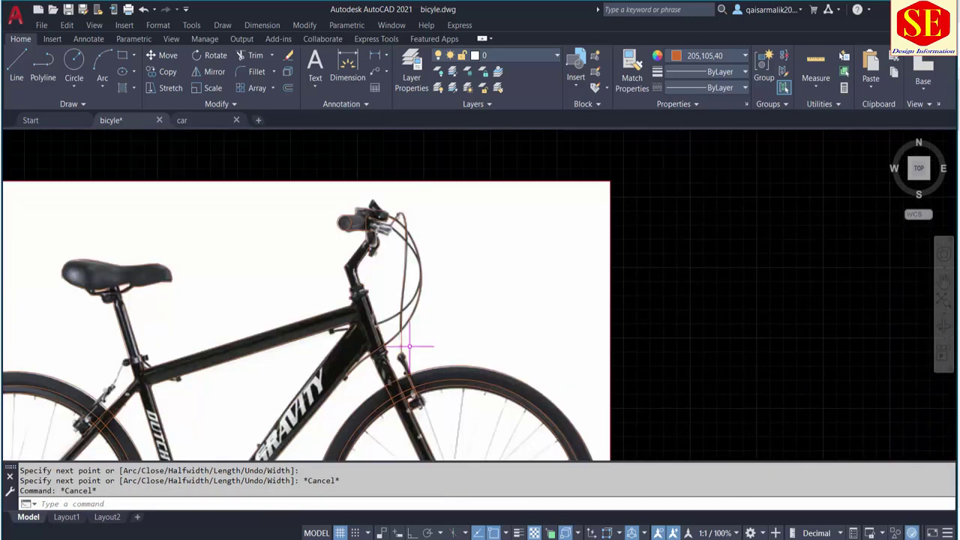
Retrace the brake cable from the handlebar lever along its curve.
{"action": "scroll", "coordinate": [407, 224], "scroll_direction": "up", "scroll_amount": 3}
{"action": "left_click", "coordinate": [42, 67]}
{"action": "scroll", "coordinate": [347, 223], "scroll_direction": "up", "scroll_amount": 2}
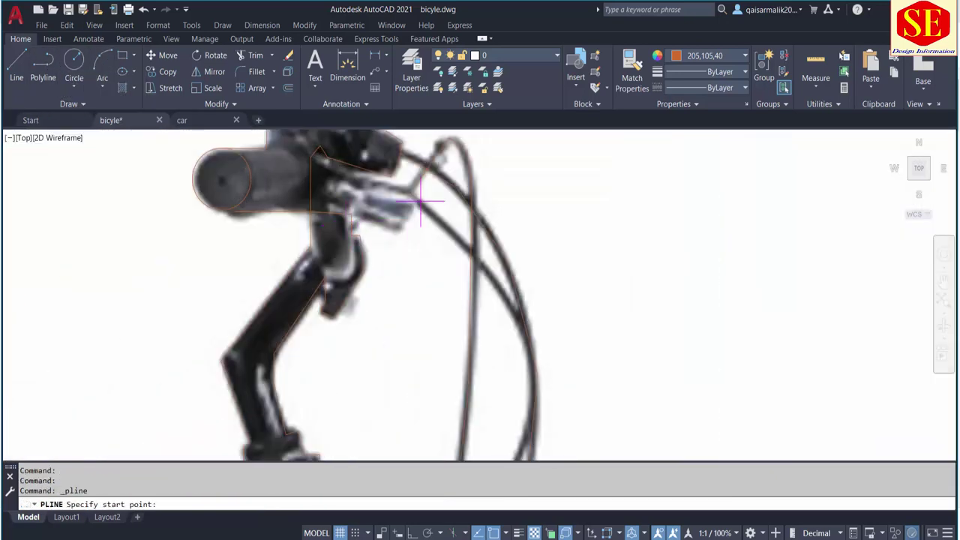
{"action": "left_click", "coordinate": [470, 267]}
{"action": "left_click", "coordinate": [507, 301]}
{"action": "scroll", "coordinate": [525, 366], "scroll_direction": "up", "scroll_amount": 2}
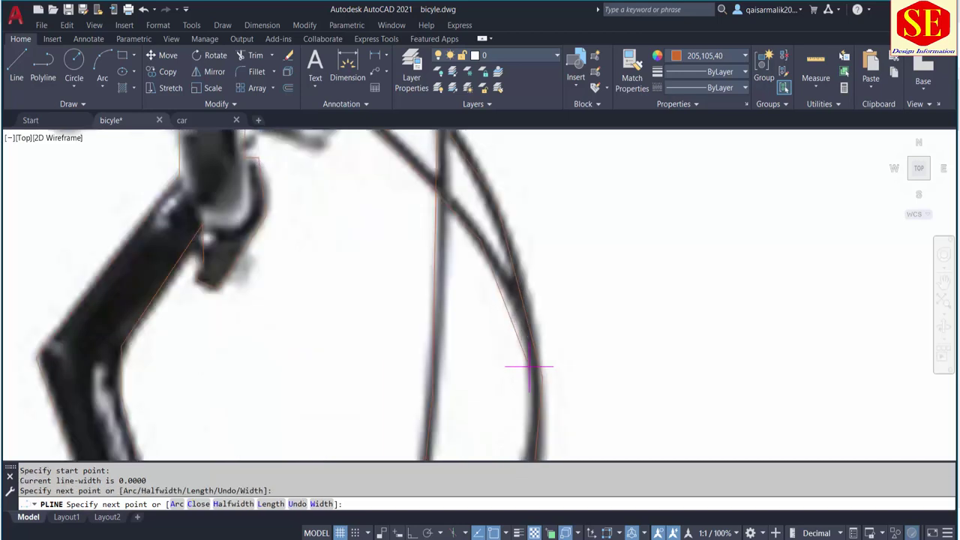
{"action": "left_click", "coordinate": [529, 361]}
Extend the cable trace down toward the head tube and zoom out to review.
{"action": "scroll", "coordinate": [514, 403], "scroll_direction": "up", "scroll_amount": 2}
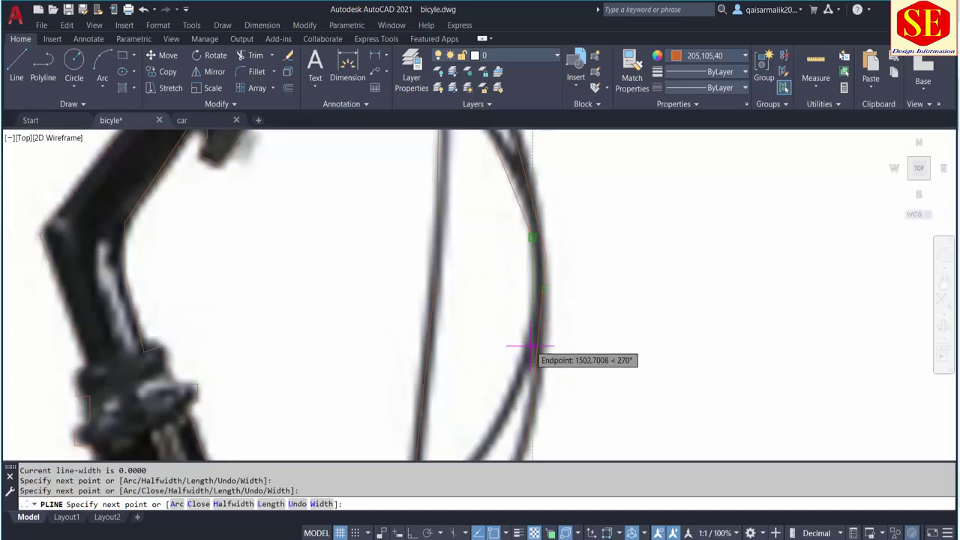
{"action": "scroll", "coordinate": [539, 272], "scroll_direction": "up", "scroll_amount": 2}
{"action": "left_click", "coordinate": [539, 272]}
{"action": "scroll", "coordinate": [539, 273], "scroll_direction": "down", "scroll_amount": 2}
{"action": "scroll", "coordinate": [484, 298], "scroll_direction": "up", "scroll_amount": 2}
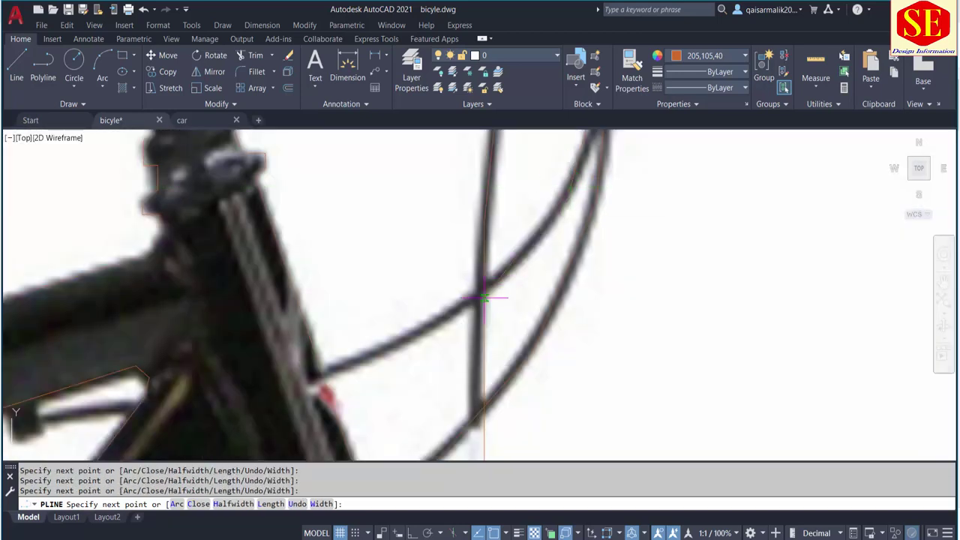
{"action": "scroll", "coordinate": [482, 297], "scroll_direction": "down", "scroll_amount": 2}
{"action": "scroll", "coordinate": [482, 297], "scroll_direction": "down", "scroll_amount": 3}
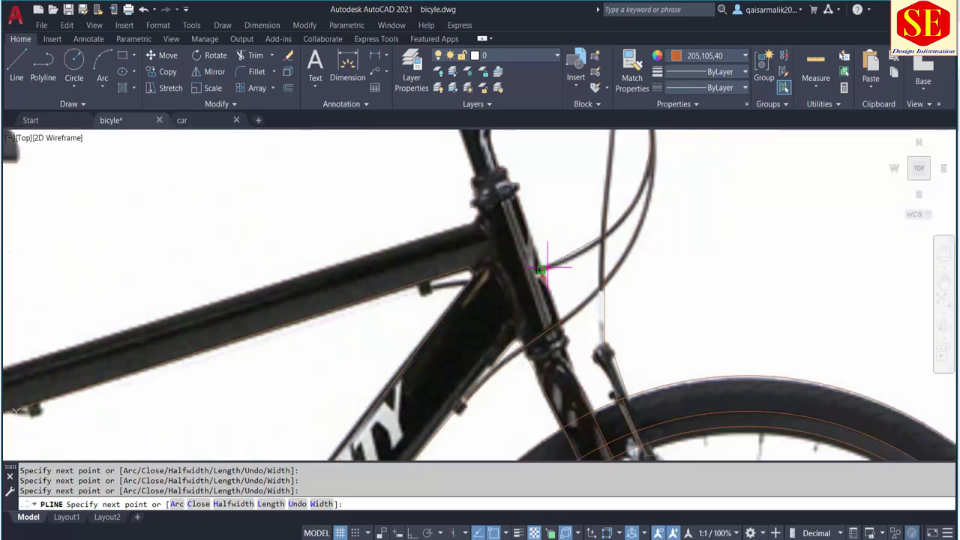
{"action": "scroll", "coordinate": [482, 298], "scroll_direction": "down", "scroll_amount": 2}
Finish the brake cable trace and pan the drawing right toward the rear wheel.
{"action": "right_click", "coordinate": [545, 267]}
{"action": "left_click", "coordinate": [571, 273]}
{"action": "scroll", "coordinate": [570, 279], "scroll_direction": "down", "scroll_amount": 2}
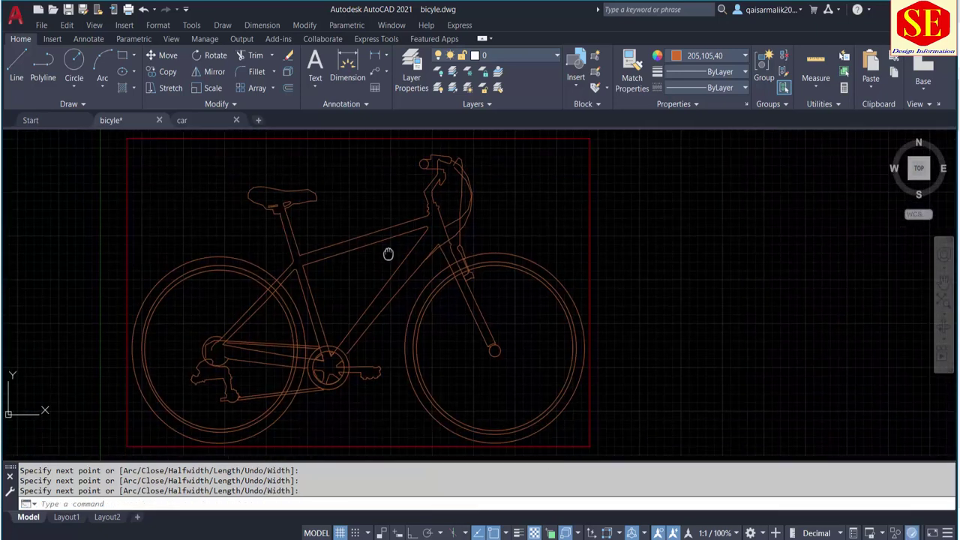
{"action": "mouse_move", "coordinate": [392, 238]}
{"action": "middle_mouse_down"}
{"action": "mouse_move", "coordinate": [513, 246]}
{"action": "mouse_move", "coordinate": [508, 233]}
{"action": "middle_mouse_up"}
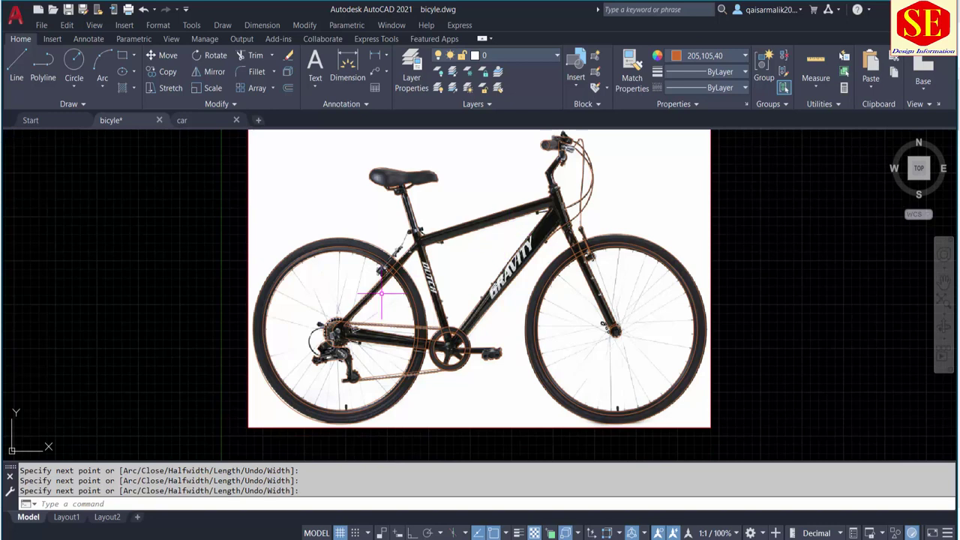
{"action": "scroll", "coordinate": [349, 312], "scroll_direction": "up", "scroll_amount": 4}
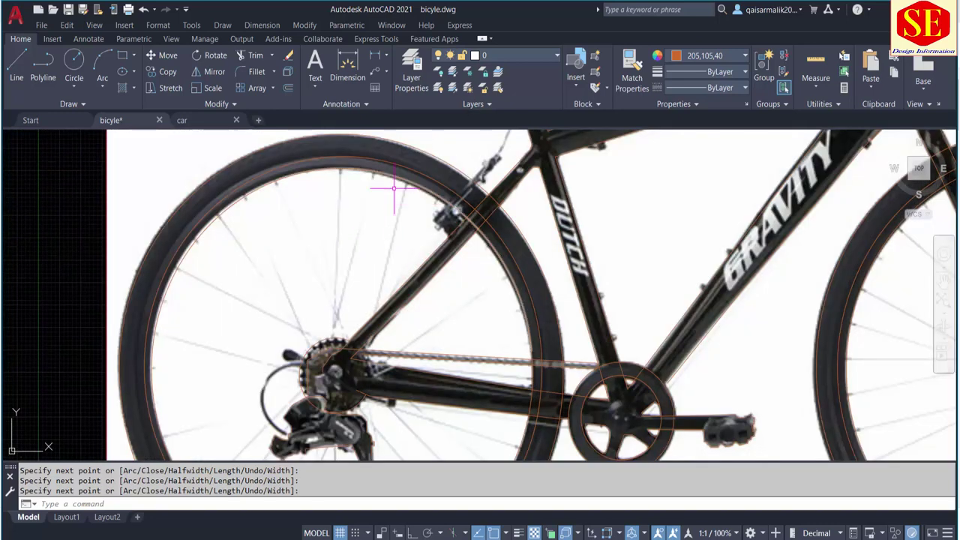
Begin a polyline at the seat stay, then cancel and restart it.
{"action": "left_click", "coordinate": [43, 67]}
{"action": "scroll", "coordinate": [431, 184], "scroll_direction": "up", "scroll_amount": 3}
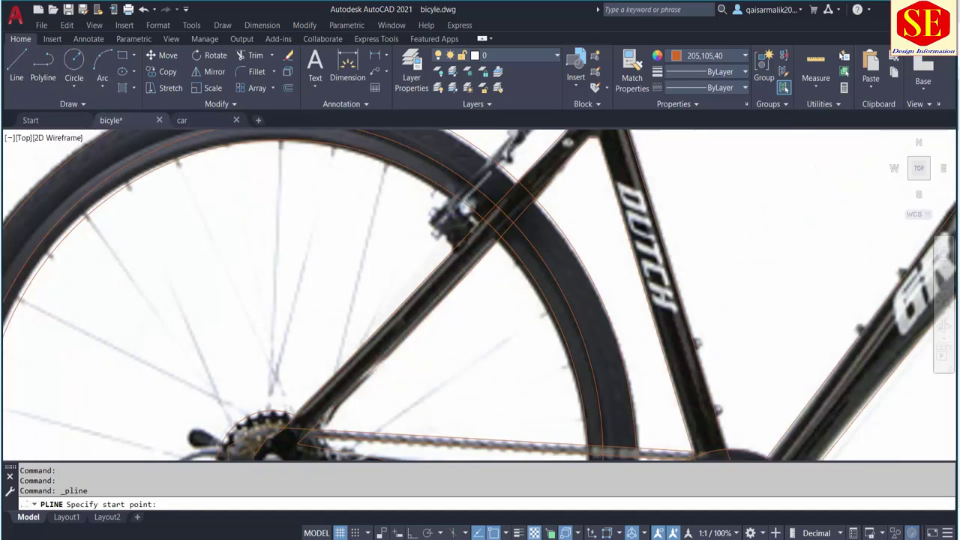
{"action": "scroll", "coordinate": [433, 172], "scroll_direction": "up", "scroll_amount": 2}
{"action": "left_click", "coordinate": [435, 165]}
{"action": "scroll", "coordinate": [435, 165], "scroll_direction": "down", "scroll_amount": 4}
{"action": "scroll", "coordinate": [408, 261], "scroll_direction": "up", "scroll_amount": 3}
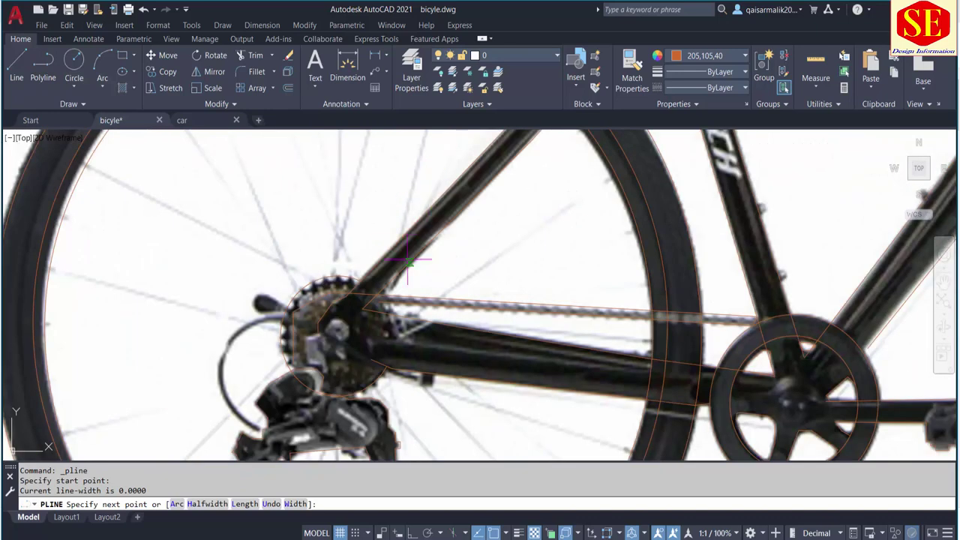
{"action": "scroll", "coordinate": [428, 206], "scroll_direction": "down", "scroll_amount": 3}
{"action": "key", "text": "Escape"}
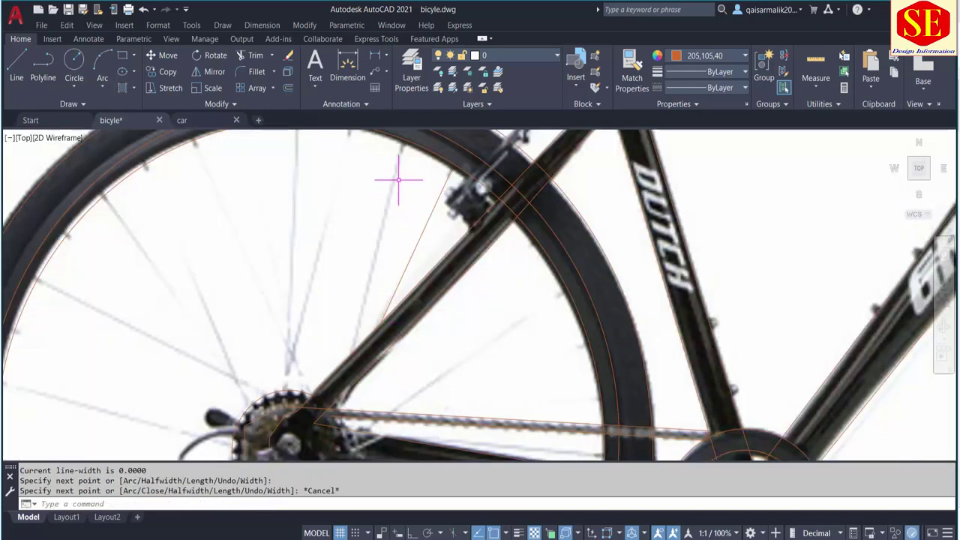
{"action": "key", "text": "Return"}
Trace a spoke line from the top of the rear rim down to the hub.
{"action": "left_click", "coordinate": [393, 180]}
{"action": "scroll", "coordinate": [351, 346], "scroll_direction": "up", "scroll_amount": 4}
{"action": "left_click", "coordinate": [353, 362]}
{"action": "scroll", "coordinate": [352, 361], "scroll_direction": "down", "scroll_amount": 3}
{"action": "key", "text": "Escape"}
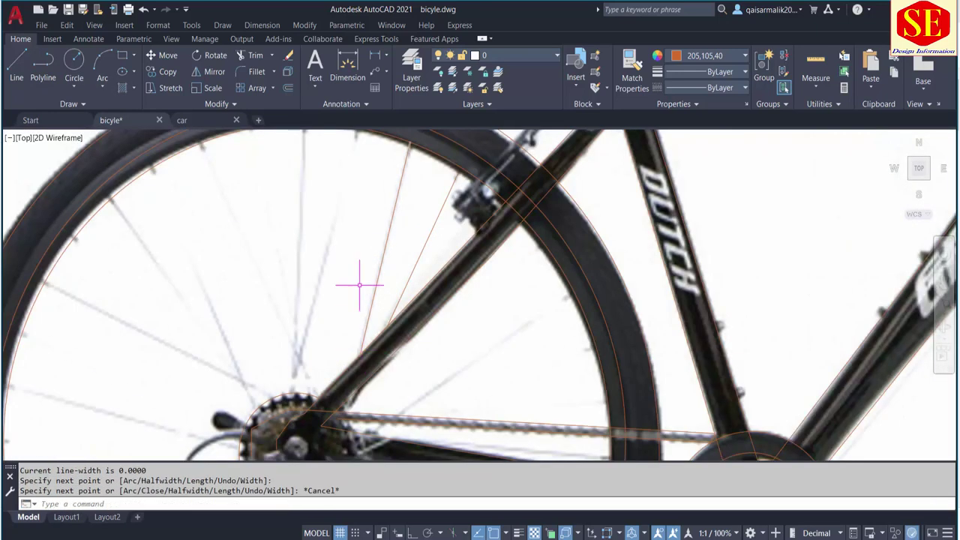
{"action": "key", "text": "Return"}
{"action": "left_click", "coordinate": [340, 176]}
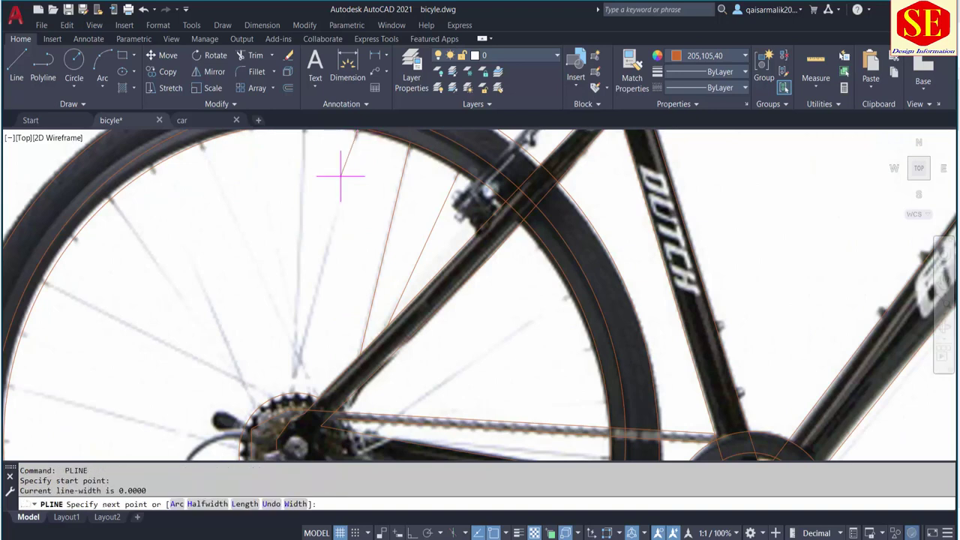
{"action": "left_click", "coordinate": [293, 373]}
{"action": "key", "text": "Escape"}
{"action": "key", "text": "Return"}
Start more spoke polylines at the top of the rim, restarting for each one.
{"action": "middle_click_drag", "start_coordinate": [306, 151], "coordinate": [300, 177]}
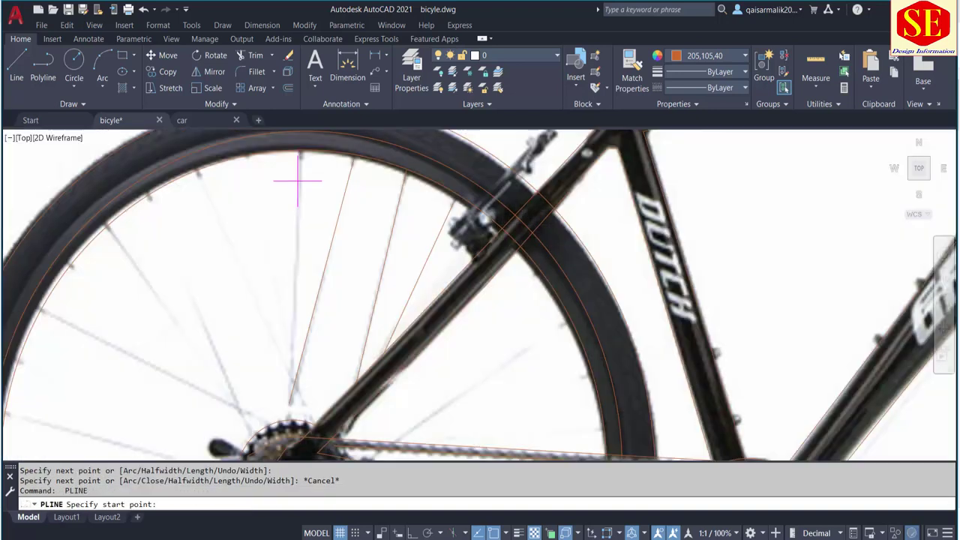
{"action": "left_click", "coordinate": [301, 157]}
{"action": "key", "text": "Escape"}
{"action": "key", "text": "Return"}
{"action": "left_click", "coordinate": [301, 158]}
{"action": "scroll", "coordinate": [301, 158], "scroll_direction": "down", "scroll_amount": 5}
{"action": "scroll", "coordinate": [296, 236], "scroll_direction": "up", "scroll_amount": 5}
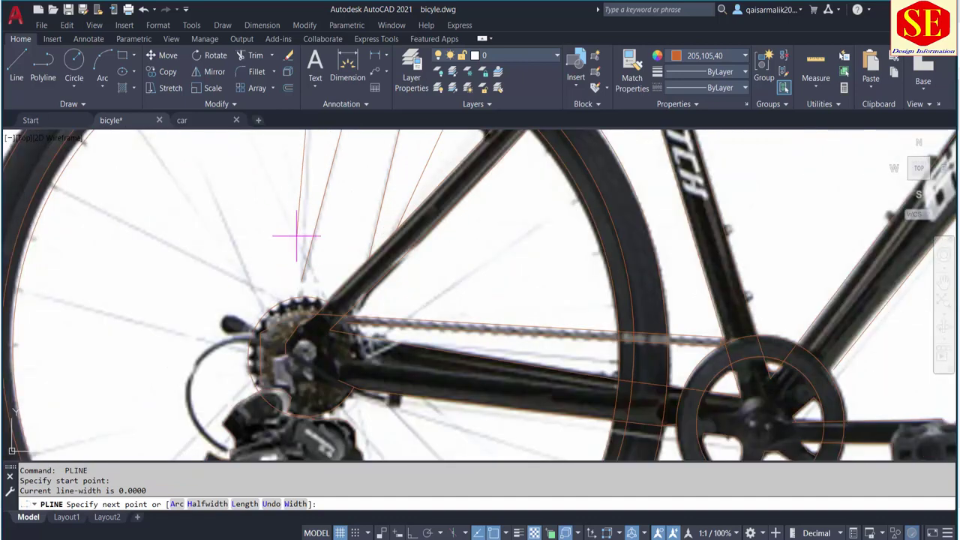
{"action": "scroll", "coordinate": [300, 293], "scroll_direction": "up", "scroll_amount": 1}
{"action": "key", "text": "Escape"}
{"action": "scroll", "coordinate": [315, 277], "scroll_direction": "down", "scroll_amount": 3}
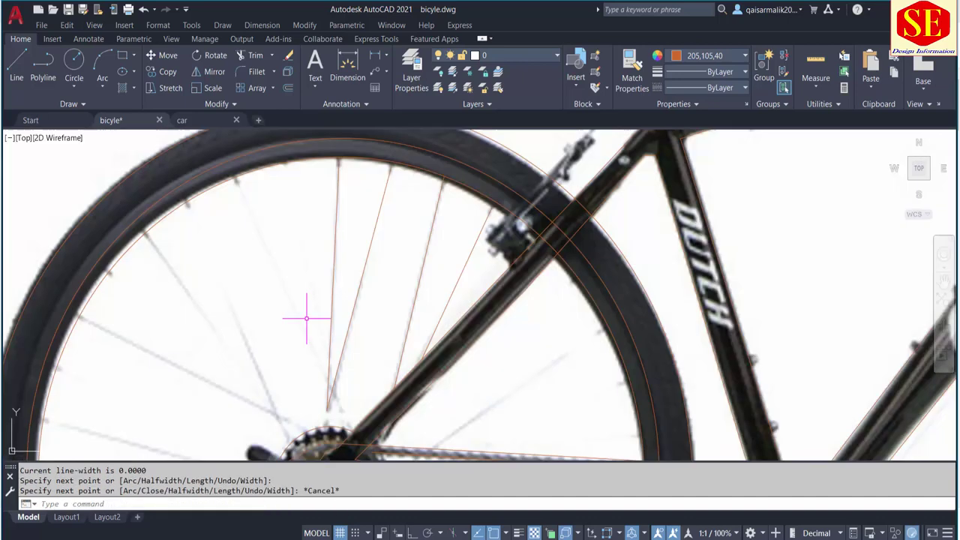
{"action": "scroll", "coordinate": [310, 317], "scroll_direction": "up", "scroll_amount": 4}
{"action": "key", "text": "Return"}
Trace three polyline spokes from the top of the rear rim down to the hub.
{"action": "left_click", "coordinate": [285, 162]}
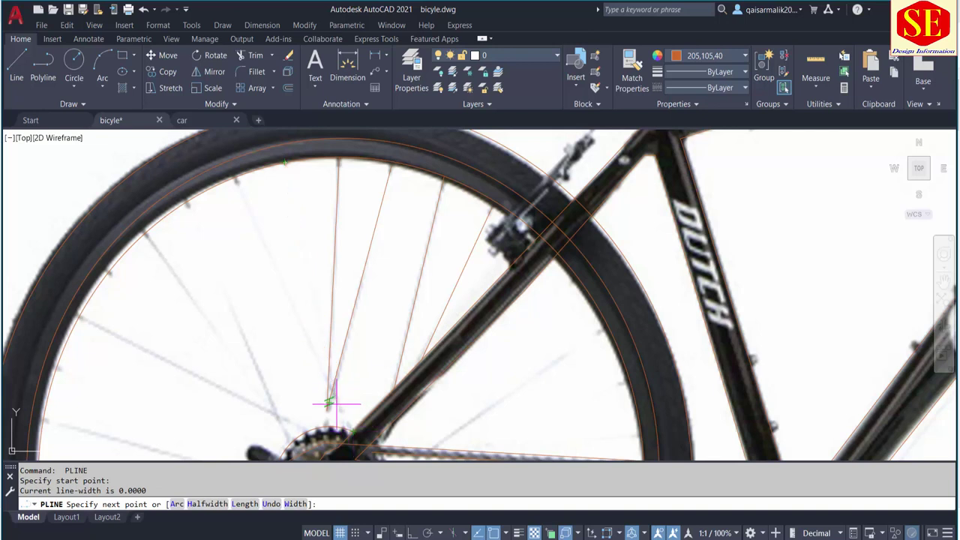
{"action": "left_click", "coordinate": [337, 405]}
{"action": "key", "text": "Escape"}
{"action": "key", "text": "Return"}
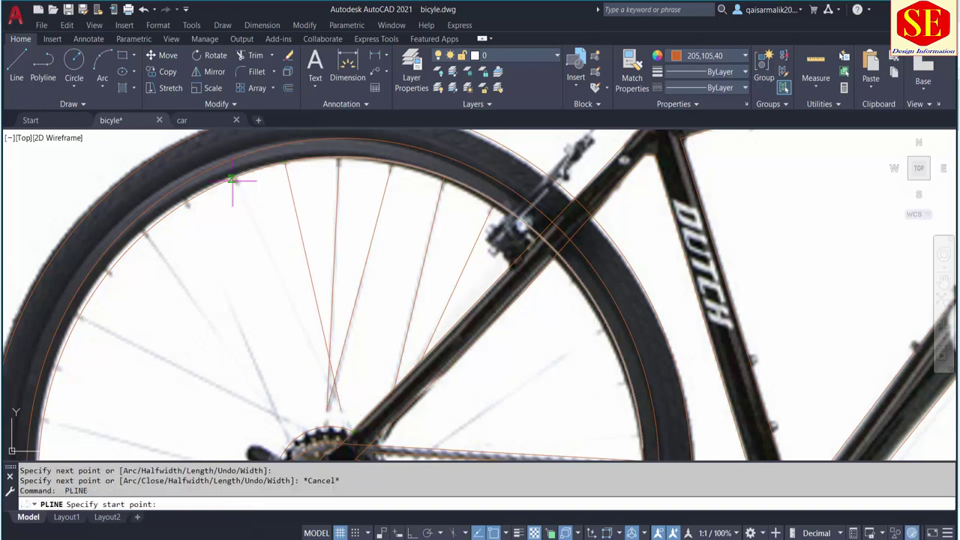
{"action": "left_click", "coordinate": [234, 178]}
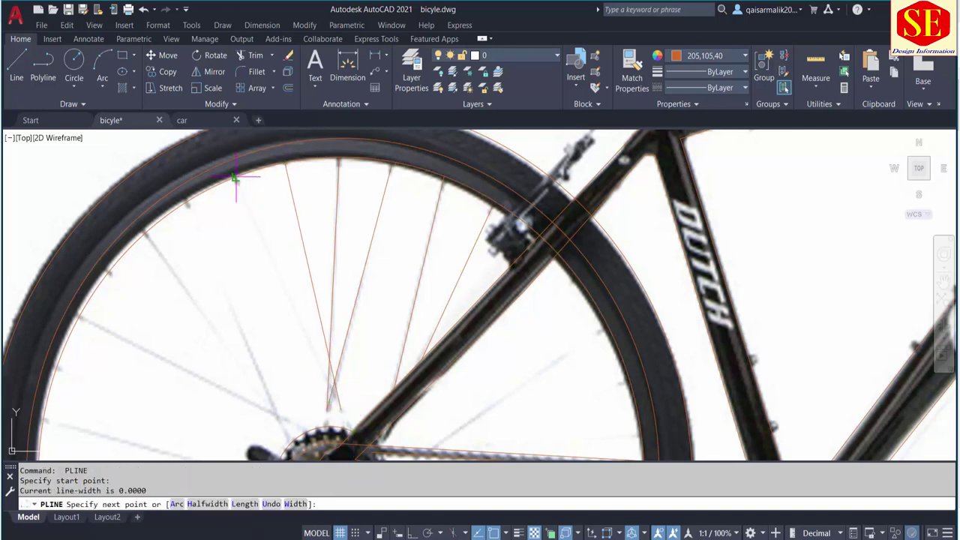
{"action": "left_click", "coordinate": [346, 427]}
{"action": "key", "text": "Escape"}
{"action": "key", "text": "Return"}
{"action": "left_click", "coordinate": [191, 199]}
{"action": "middle_click_drag", "start_coordinate": [222, 310], "coordinate": [203, 242]}
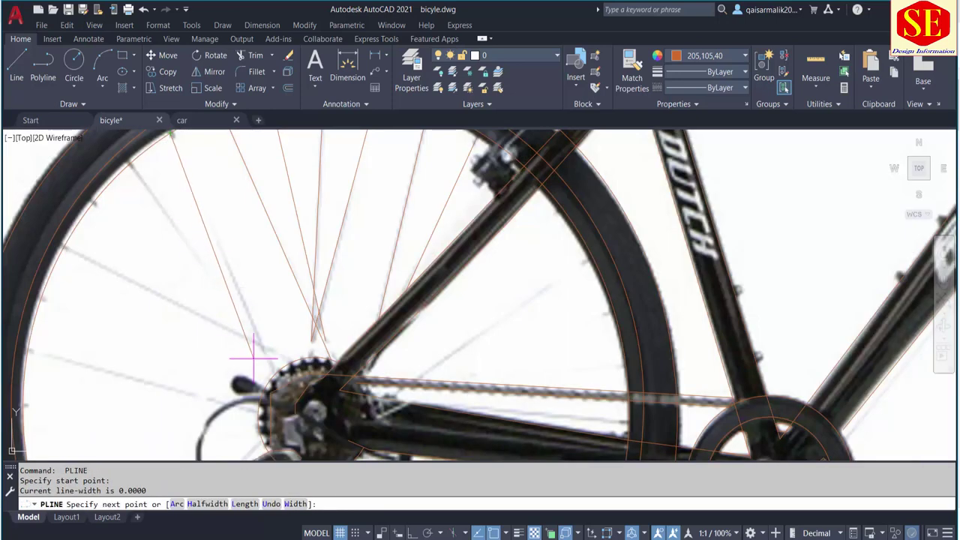
{"action": "left_click", "coordinate": [275, 371]}
{"action": "key", "text": "Escape"}
{"action": "key", "text": "Return"}
Trace three more spokes from the upper-left rim to the hub.
{"action": "left_click", "coordinate": [132, 160]}
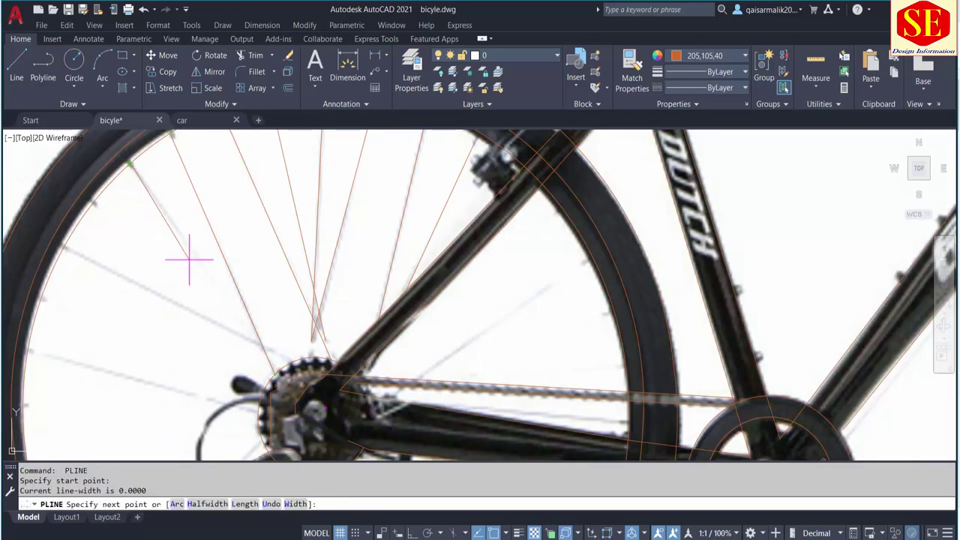
{"action": "scroll", "coordinate": [247, 336], "scroll_direction": "up", "scroll_amount": 1}
{"action": "left_click", "coordinate": [272, 353]}
{"action": "scroll", "coordinate": [272, 353], "scroll_direction": "down", "scroll_amount": 3}
{"action": "key", "text": "Escape"}
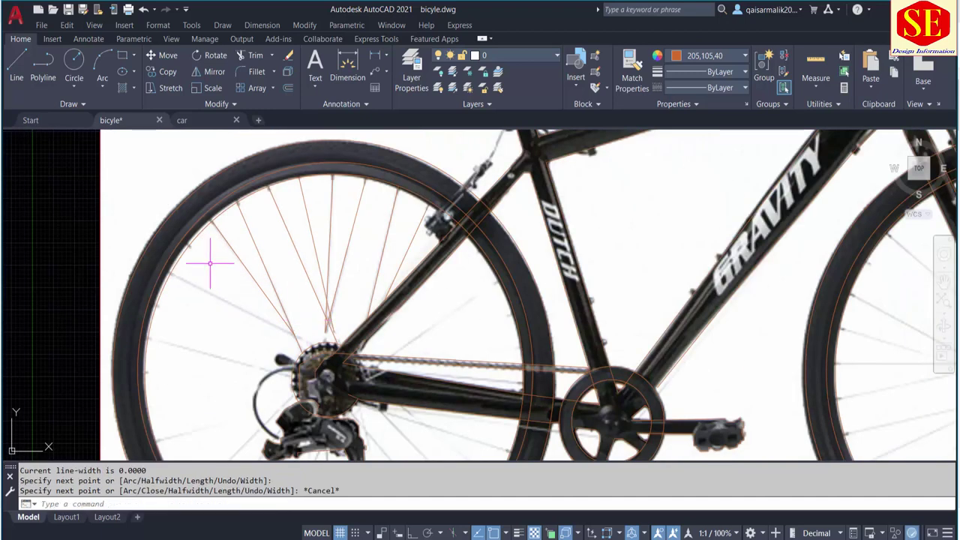
{"action": "key", "text": "Return"}
{"action": "left_click", "coordinate": [188, 245]}
{"action": "left_click", "coordinate": [295, 334]}
{"action": "scroll", "coordinate": [295, 335], "scroll_direction": "down", "scroll_amount": 3}
{"action": "key", "text": "Escape"}
{"action": "key", "text": "Return"}
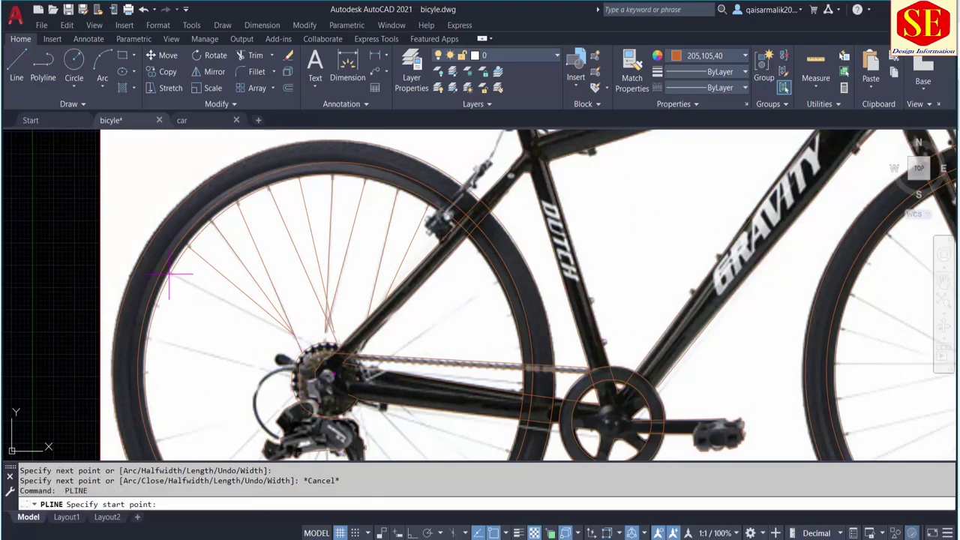
{"action": "left_click", "coordinate": [172, 268]}
{"action": "scroll", "coordinate": [317, 332], "scroll_direction": "up", "scroll_amount": 2}
{"action": "left_click", "coordinate": [317, 337]}
{"action": "key", "text": "Escape"}
{"action": "key", "text": "Return"}
Add short spoke segments ending at the hub and discard a stray left-rim start point.
{"action": "left_click", "coordinate": [311, 311]}
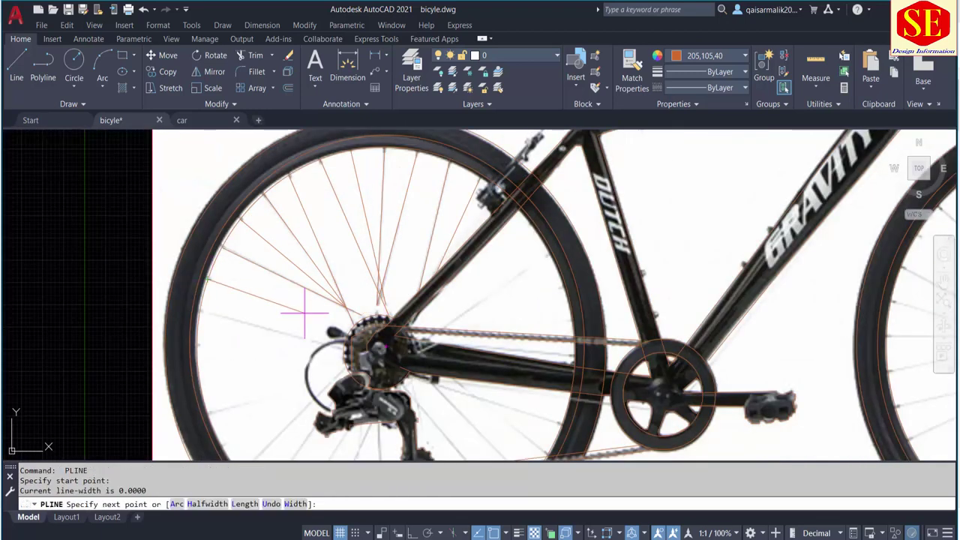
{"action": "left_click", "coordinate": [323, 332]}
{"action": "key", "text": "Escape"}
{"action": "key", "text": "Return"}
{"action": "left_click", "coordinate": [336, 343]}
{"action": "scroll", "coordinate": [345, 344], "scroll_direction": "up", "scroll_amount": 2}
{"action": "left_click", "coordinate": [346, 344]}
{"action": "scroll", "coordinate": [346, 345], "scroll_direction": "down", "scroll_amount": 3}
{"action": "key", "text": "Escape"}
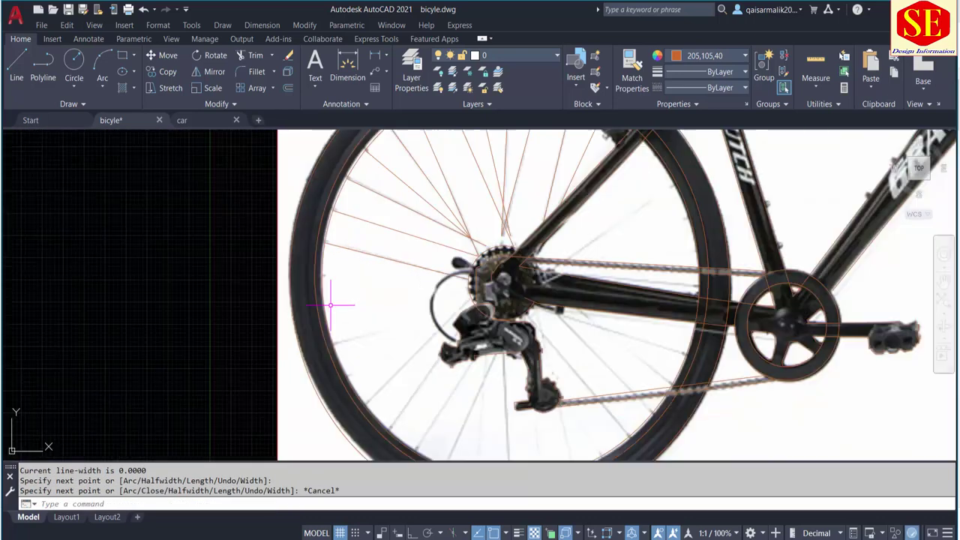
{"action": "key", "text": "Return"}
{"action": "left_click", "coordinate": [328, 312]}
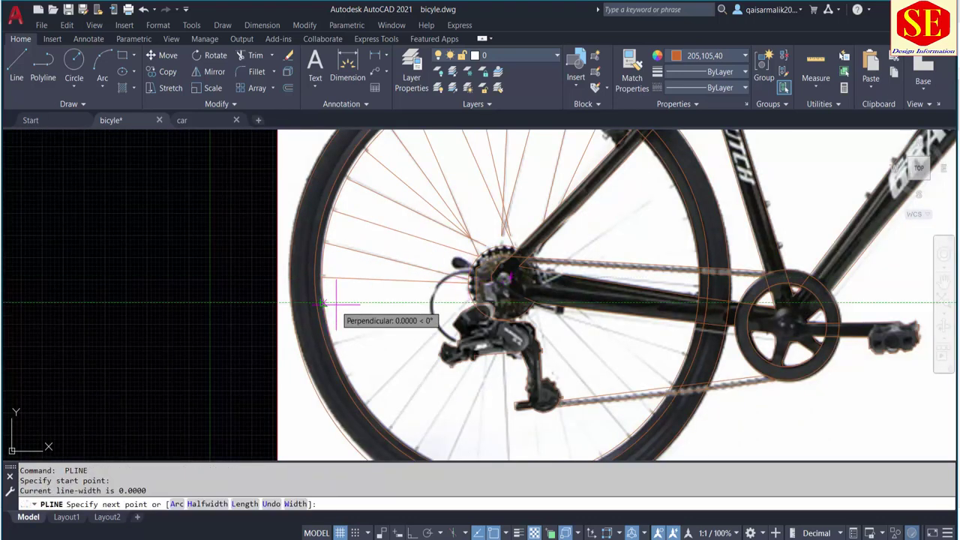
{"action": "key", "text": "Escape"}
{"action": "key", "text": "Return"}
{"action": "scroll", "coordinate": [327, 312], "scroll_direction": "up", "scroll_amount": 2}
Pan across the rear wheel and trace spokes from the left and lower rim to the hub.
{"action": "left_click", "coordinate": [552, 276]}
{"action": "middle_click_drag", "start_coordinate": [552, 276], "coordinate": [592, 220]}
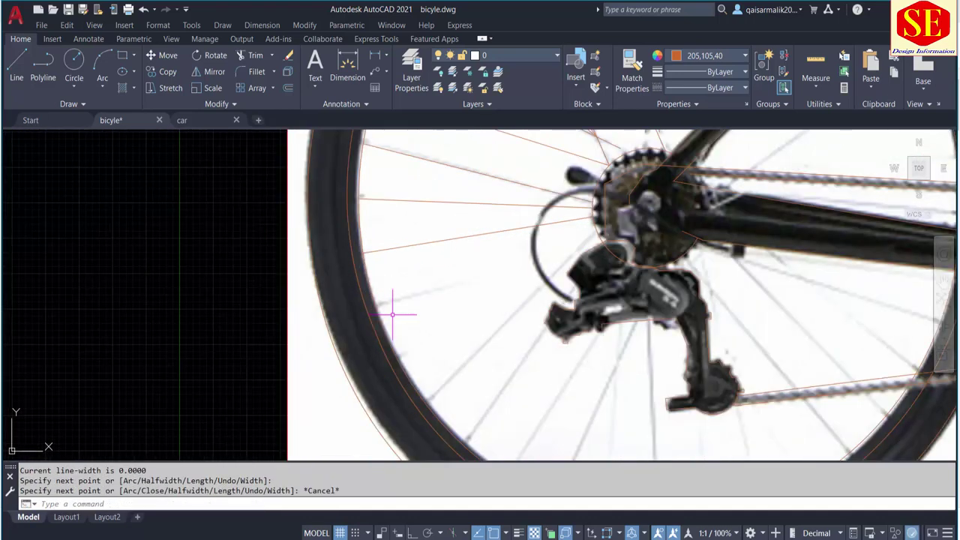
{"action": "scroll", "coordinate": [540, 218], "scroll_direction": "down", "scroll_amount": 2}
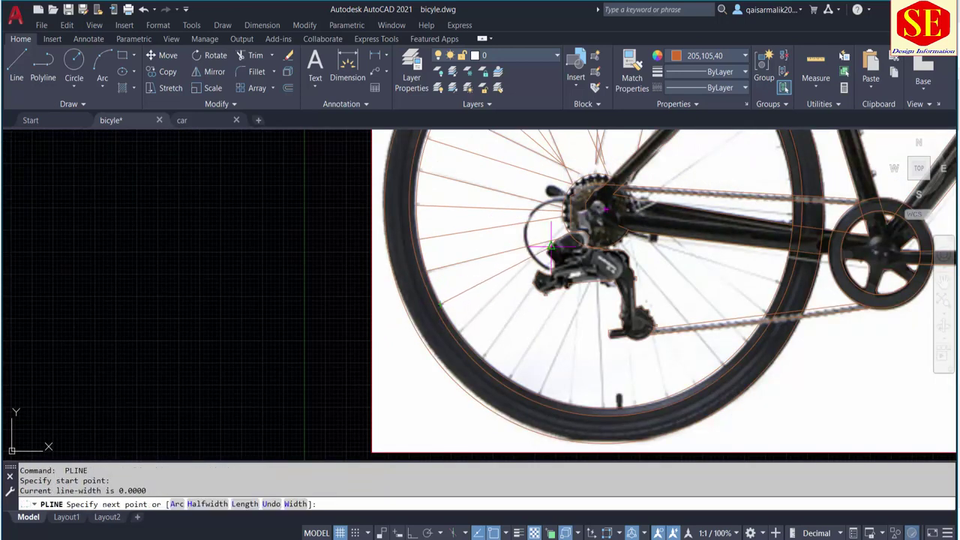
{"action": "left_click", "coordinate": [559, 238]}
{"action": "key", "text": "Escape"}
{"action": "key", "text": "Return"}
{"action": "left_click", "coordinate": [463, 328]}
{"action": "scroll", "coordinate": [480, 315], "scroll_direction": "up", "scroll_amount": 3}
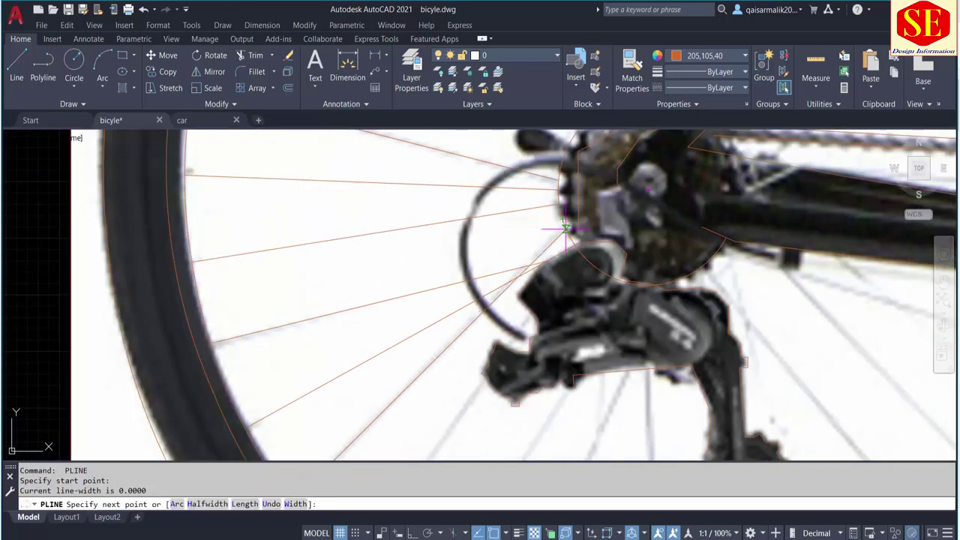
{"action": "scroll", "coordinate": [513, 310], "scroll_direction": "down", "scroll_amount": 3}
{"action": "key", "text": "Escape"}
{"action": "scroll", "coordinate": [495, 306], "scroll_direction": "up", "scroll_amount": 2}
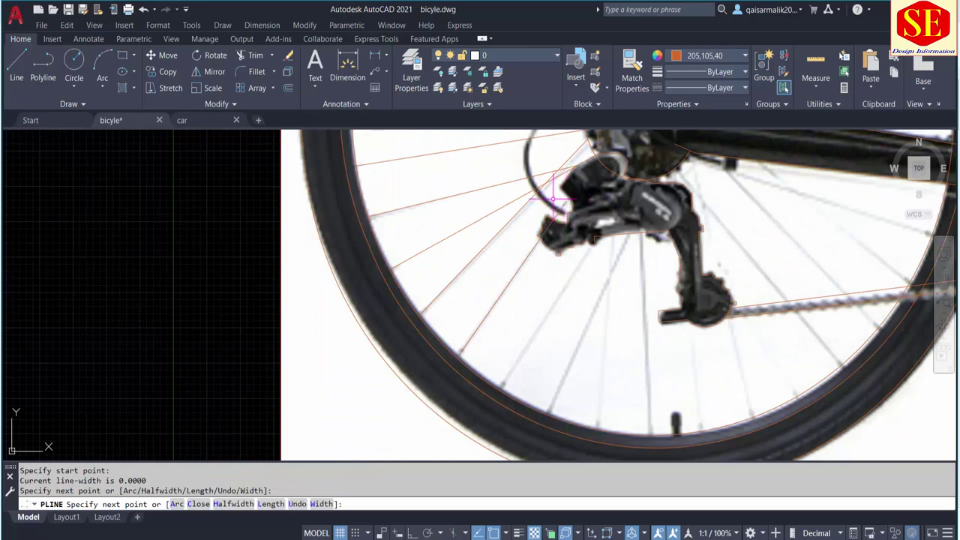
{"action": "left_click", "coordinate": [553, 199]}
{"action": "key", "text": "Escape"}
{"action": "key", "text": "Return"}
{"action": "scroll", "coordinate": [552, 199], "scroll_direction": "down", "scroll_amount": 2}
{"action": "scroll", "coordinate": [540, 225], "scroll_direction": "up", "scroll_amount": 2}
{"action": "left_click", "coordinate": [564, 252]}
{"action": "key", "text": "Escape"}
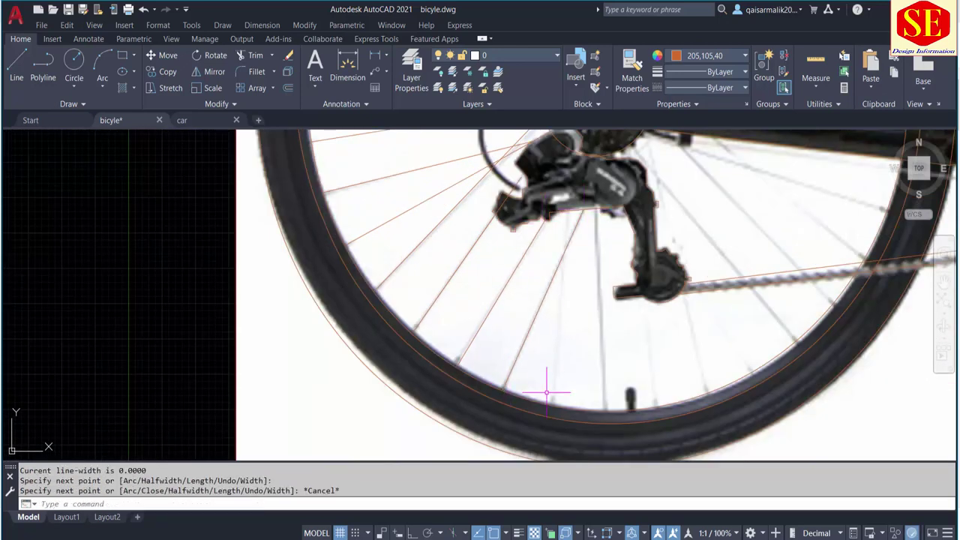
{"action": "key", "text": "Return"}
{"action": "left_click", "coordinate": [547, 390]}
Bring the chainring into view and trace spokes from the lower rim toward the hub.
{"action": "middle_click_drag", "start_coordinate": [561, 307], "coordinate": [311, 281]}
{"action": "key", "text": "Escape"}
{"action": "left_click", "coordinate": [350, 391]}
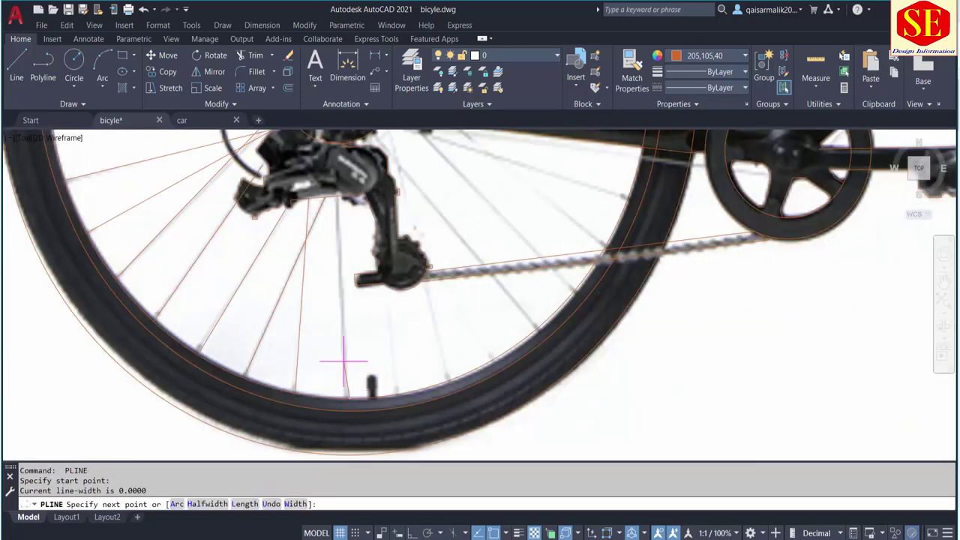
{"action": "scroll", "coordinate": [335, 196], "scroll_direction": "up", "scroll_amount": 2}
{"action": "left_click", "coordinate": [335, 197]}
{"action": "key", "text": "Escape"}
{"action": "key", "text": "Return"}
{"action": "scroll", "coordinate": [335, 196], "scroll_direction": "down", "scroll_amount": 3}
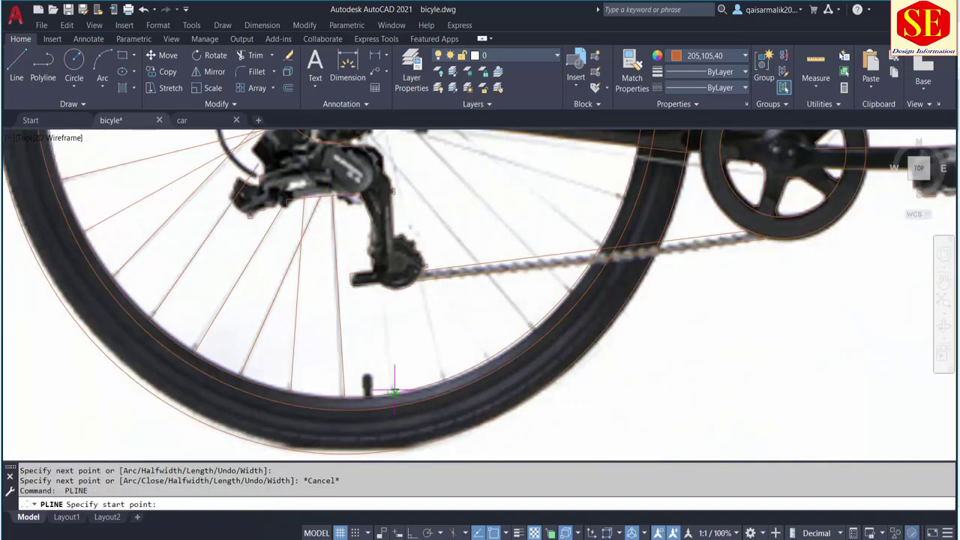
{"action": "scroll", "coordinate": [392, 395], "scroll_direction": "up", "scroll_amount": 2}
{"action": "left_click", "coordinate": [391, 395]}
{"action": "key", "text": "Escape"}
{"action": "key", "text": "Return"}
{"action": "left_click", "coordinate": [442, 197]}
{"action": "left_click", "coordinate": [449, 359]}
{"action": "scroll", "coordinate": [424, 385], "scroll_direction": "down", "scroll_amount": 2}
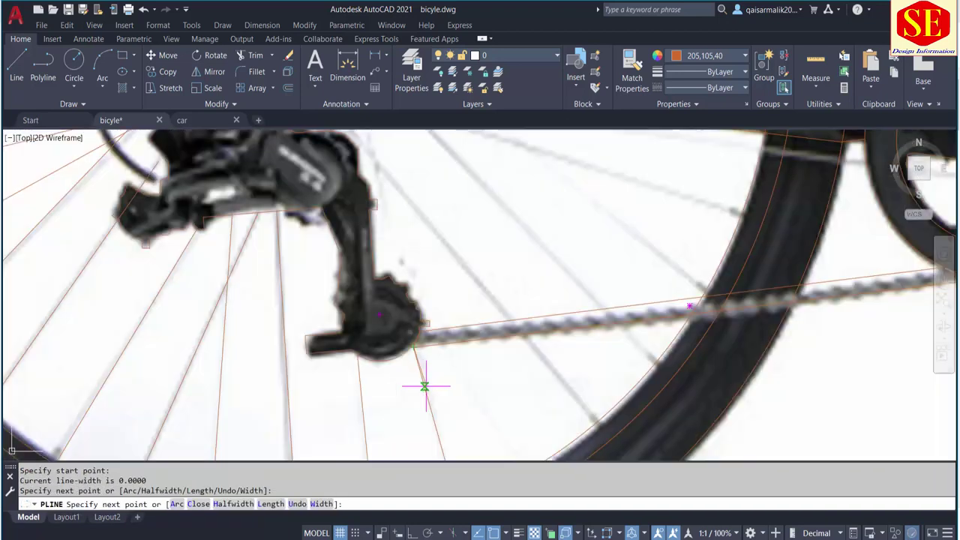
{"action": "scroll", "coordinate": [384, 213], "scroll_direction": "down", "scroll_amount": 1}
{"action": "key", "text": "Escape"}
Trace the remaining spokes beside the chain, abandoning the last unfinished line.
{"action": "key", "text": "Return"}
{"action": "left_click", "coordinate": [489, 437]}
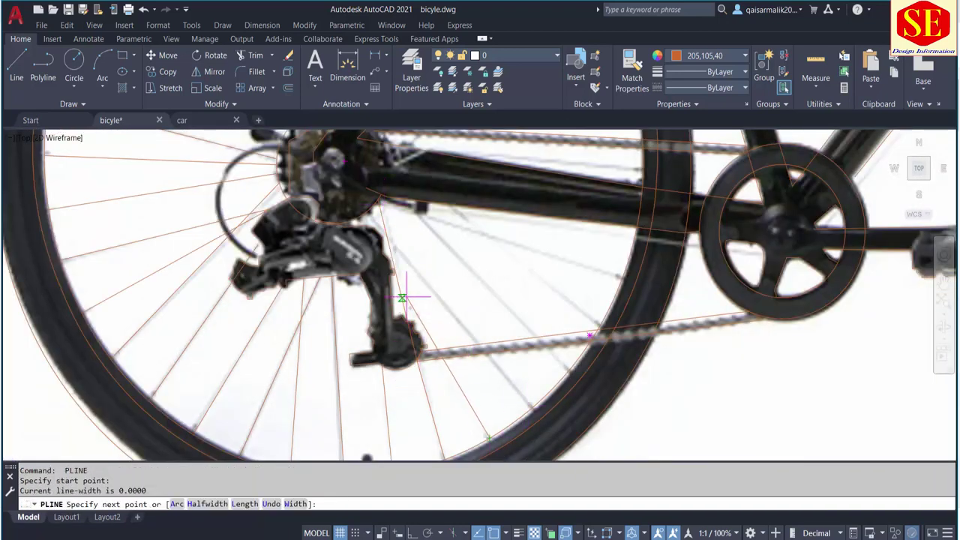
{"action": "key", "text": "Escape"}
{"action": "key", "text": "Return"}
{"action": "left_click", "coordinate": [514, 368]}
{"action": "left_click", "coordinate": [367, 205]}
{"action": "key", "text": "Escape"}
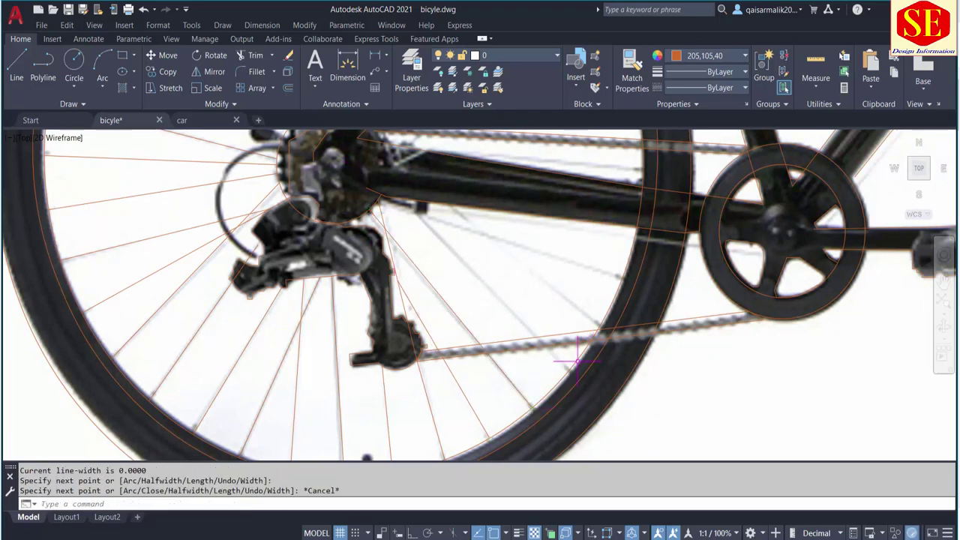
{"action": "key", "text": "Return"}
{"action": "left_click", "coordinate": [569, 368]}
{"action": "key", "text": "Escape"}
{"action": "key", "text": "Return"}
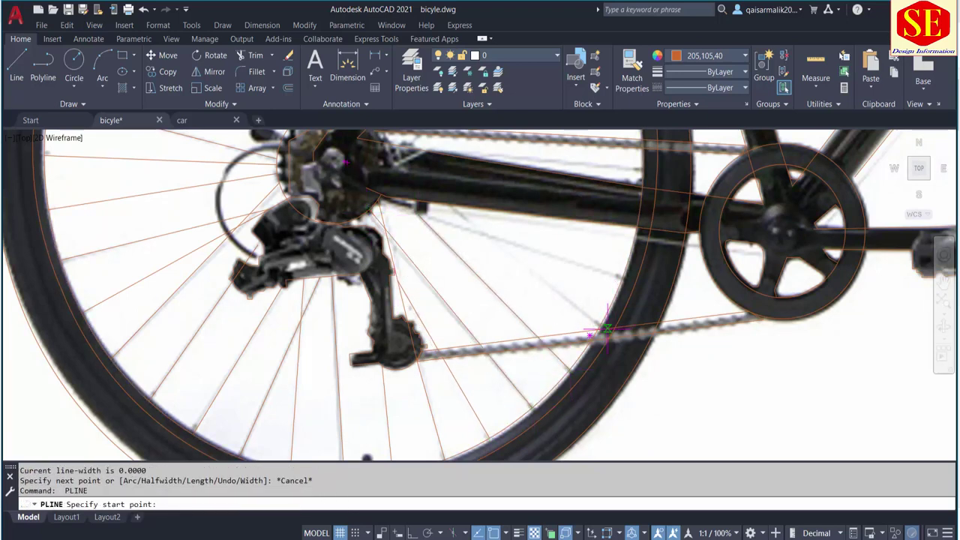
{"action": "scroll", "coordinate": [592, 330], "scroll_direction": "down", "scroll_amount": 2}
{"action": "left_click", "coordinate": [595, 331]}
{"action": "scroll", "coordinate": [579, 299], "scroll_direction": "up", "scroll_amount": 2}
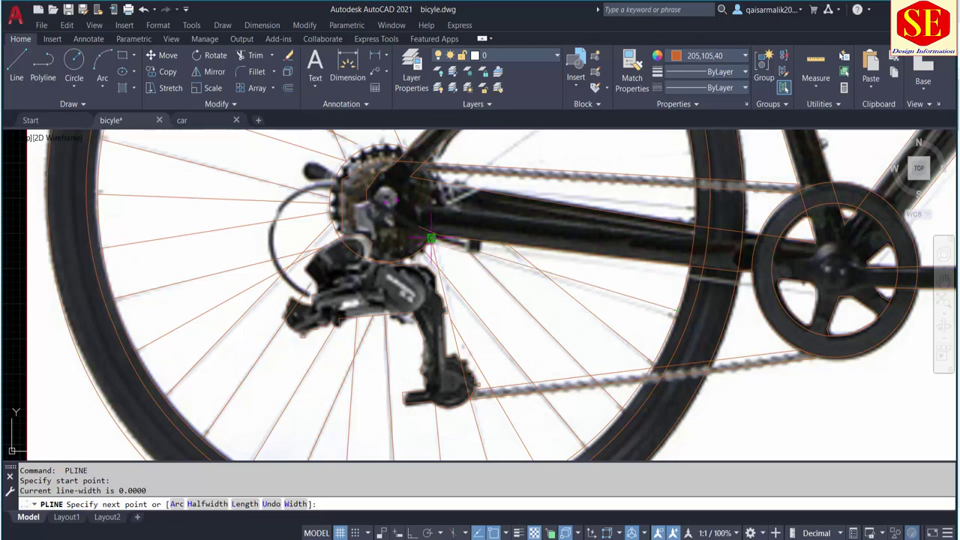
{"action": "scroll", "coordinate": [450, 255], "scroll_direction": "up", "scroll_amount": 2}
{"action": "key", "text": "Escape"}
Clear a stray selection and endpoint grip, then begin another spoke near the hub.
{"action": "left_click", "coordinate": [792, 332]}
{"action": "key", "text": "Escape"}
{"action": "left_click", "coordinate": [598, 306]}
{"action": "key", "text": "Escape"}
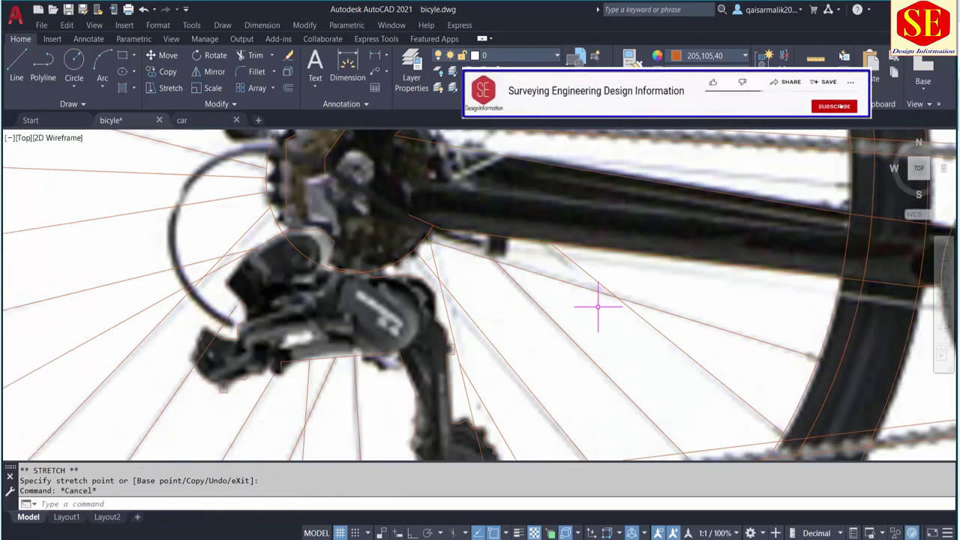
{"action": "scroll", "coordinate": [517, 378], "scroll_direction": "down", "scroll_amount": 2}
{"action": "scroll", "coordinate": [442, 345], "scroll_direction": "up", "scroll_amount": 2}
{"action": "key", "text": "Return"}
{"action": "left_click", "coordinate": [479, 323]}
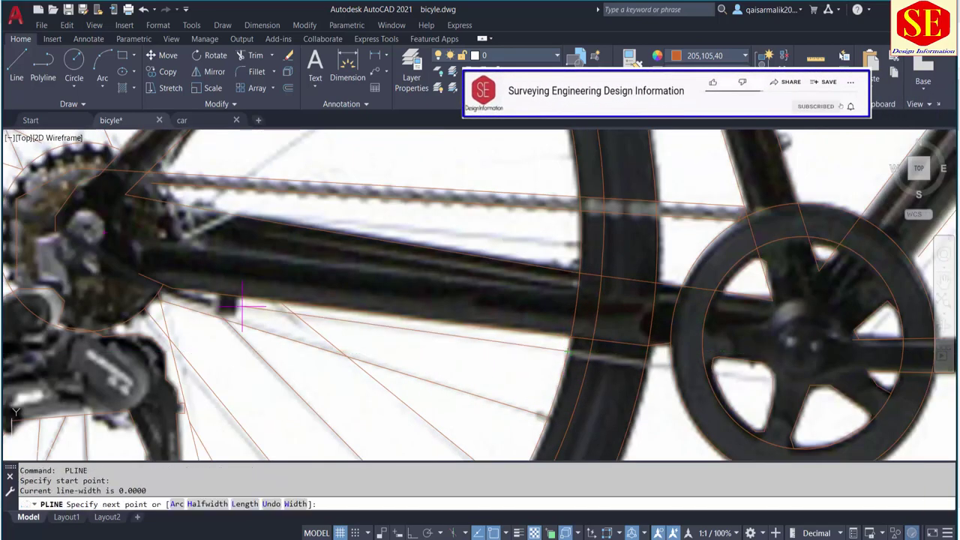
{"action": "key", "text": "Escape"}
{"action": "key", "text": "Return"}
{"action": "left_click", "coordinate": [581, 244]}
Stop tracing spokes and pan and zoom to show the whole bicycle.
{"action": "key", "text": "Escape"}
{"action": "scroll", "coordinate": [273, 218], "scroll_direction": "down", "scroll_amount": 5}
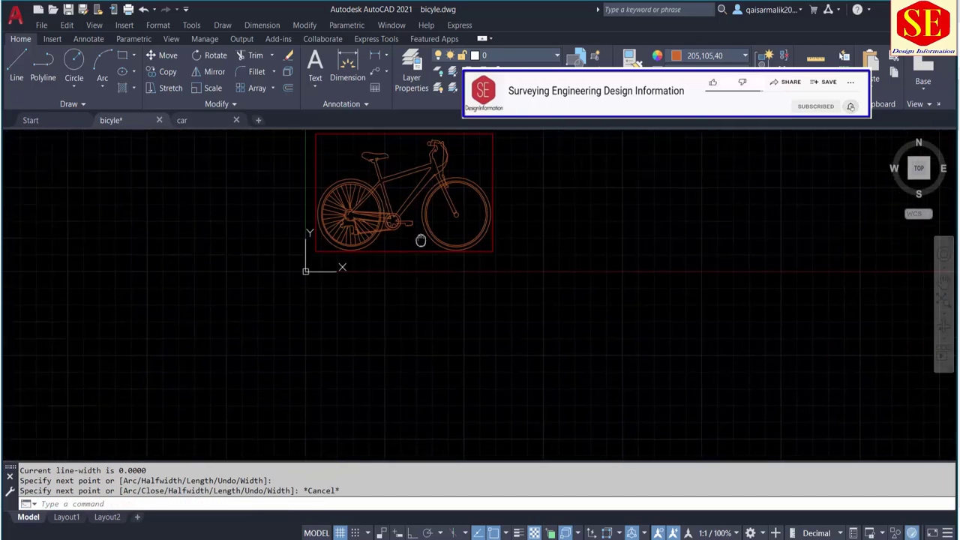
{"action": "middle_click_drag", "start_coordinate": [420, 240], "coordinate": [399, 382]}
{"action": "scroll", "coordinate": [399, 299], "scroll_direction": "up", "scroll_amount": 1}
{"action": "scroll", "coordinate": [335, 213], "scroll_direction": "up", "scroll_amount": 4}
Try new LINE start points on the frame, rear hub and centre, cancelling each one.
{"action": "type", "text": "l"}
{"action": "scroll", "coordinate": [335, 213], "scroll_direction": "up", "scroll_amount": 2}
{"action": "key", "text": "Return"}
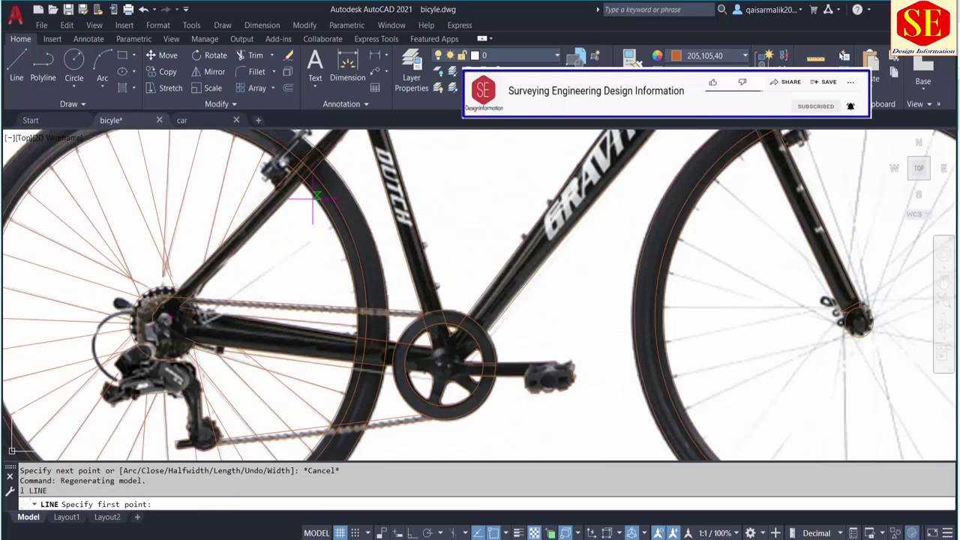
{"action": "left_click", "coordinate": [317, 195]}
{"action": "key", "text": "Escape"}
{"action": "key", "text": "Return"}
{"action": "left_click", "coordinate": [197, 300]}
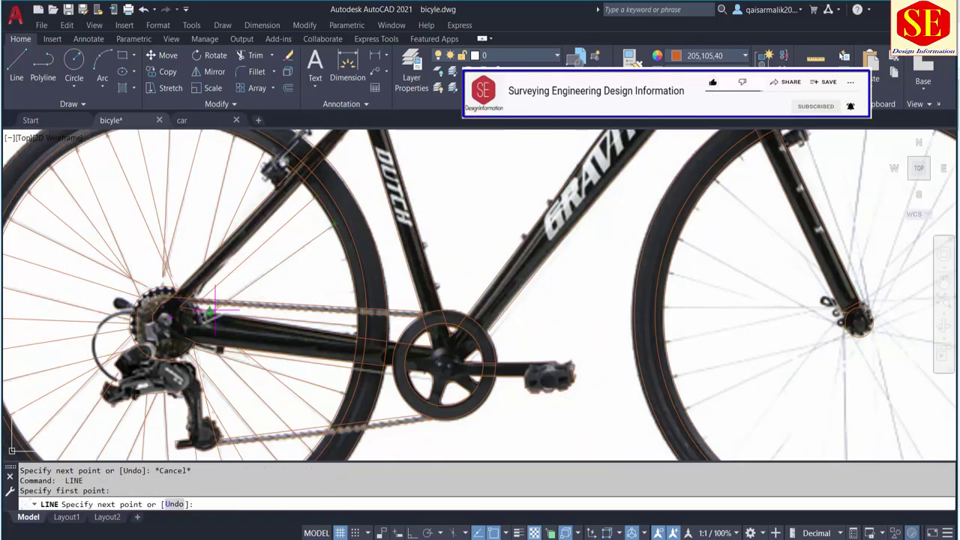
{"action": "scroll", "coordinate": [204, 302], "scroll_direction": "up", "scroll_amount": 2}
{"action": "key", "text": "Escape"}
{"action": "key", "text": "Return"}
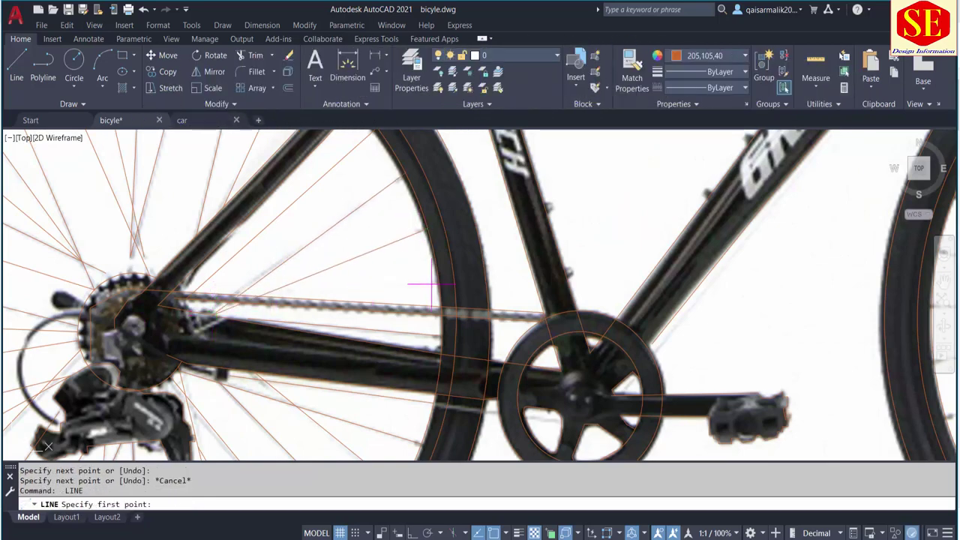
{"action": "left_click", "coordinate": [319, 289]}
{"action": "key", "text": "Escape"}
{"action": "scroll", "coordinate": [330, 231], "scroll_direction": "down", "scroll_amount": 6}
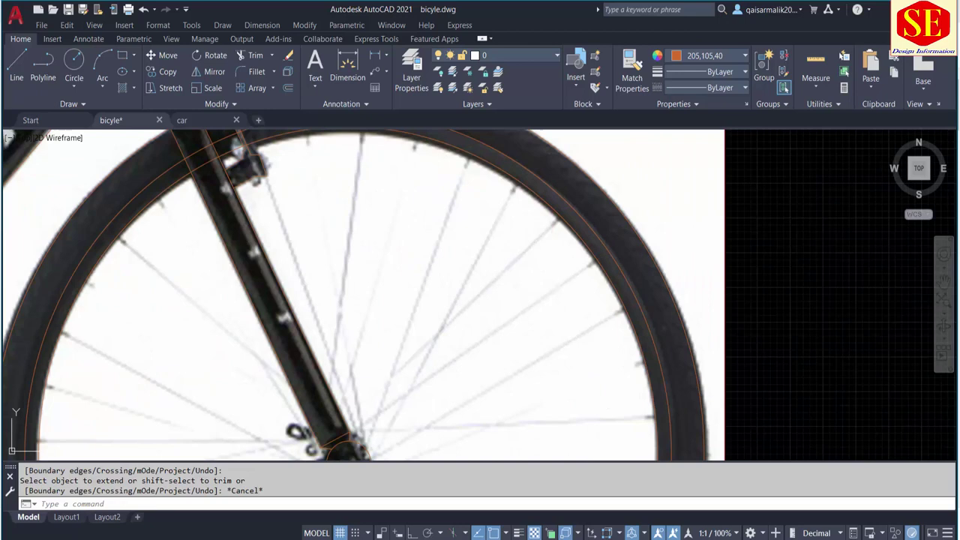
Trace the first two front-wheel spokes as polylines from the upper rim to the hub.
{"action": "left_click", "coordinate": [44, 68]}
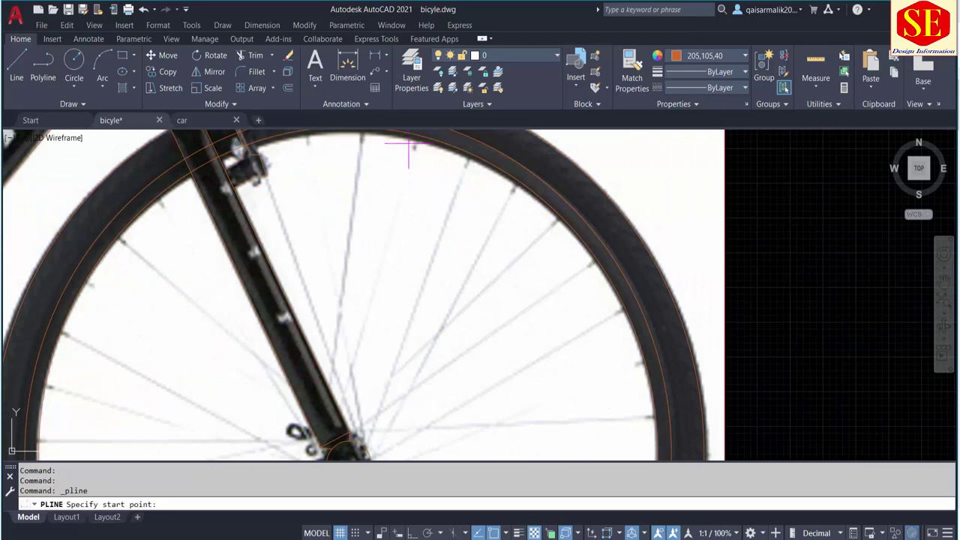
{"action": "left_click", "coordinate": [418, 135]}
{"action": "scroll", "coordinate": [339, 411], "scroll_direction": "up", "scroll_amount": 2}
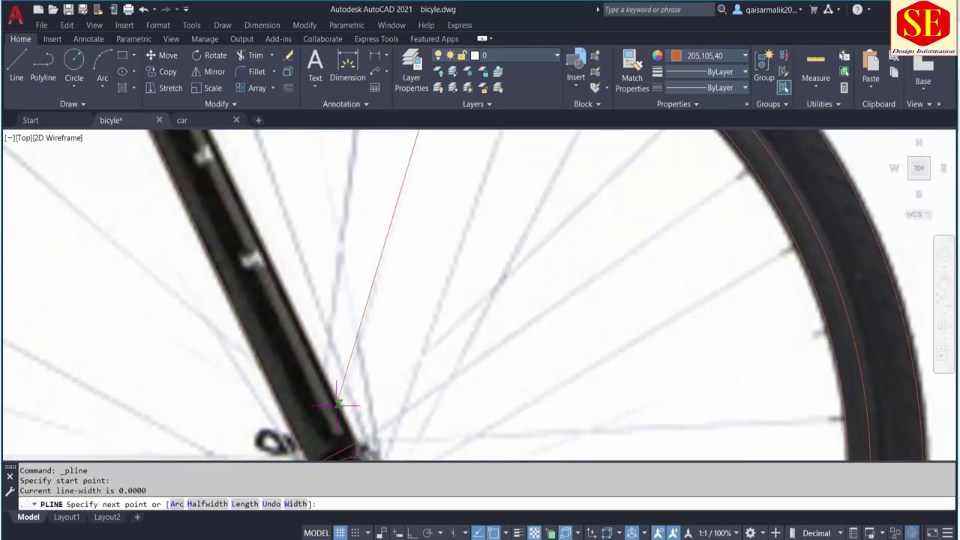
{"action": "left_click", "coordinate": [339, 404]}
{"action": "scroll", "coordinate": [339, 404], "scroll_direction": "down", "scroll_amount": 2}
{"action": "key", "text": "Escape"}
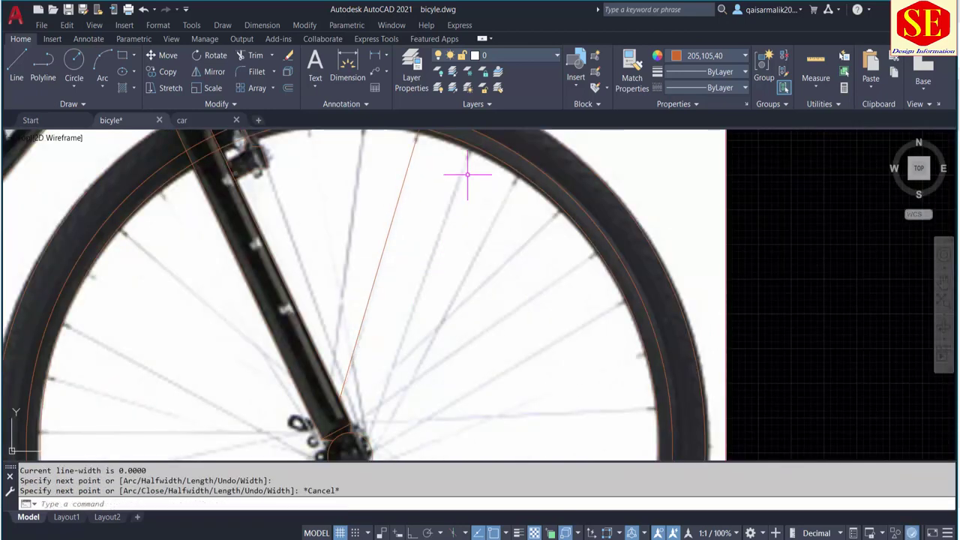
{"action": "key", "text": "Return"}
{"action": "left_click", "coordinate": [469, 147]}
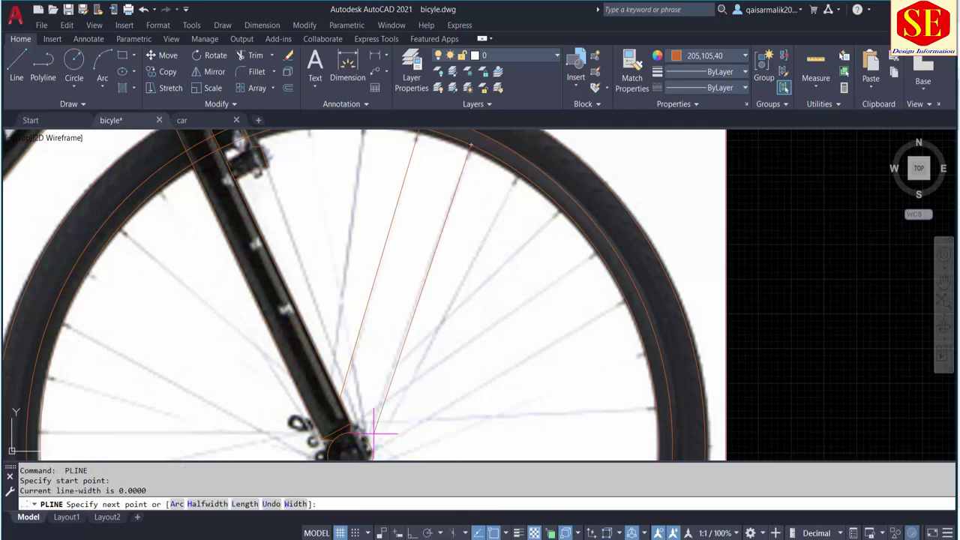
{"action": "scroll", "coordinate": [368, 439], "scroll_direction": "up", "scroll_amount": 1}
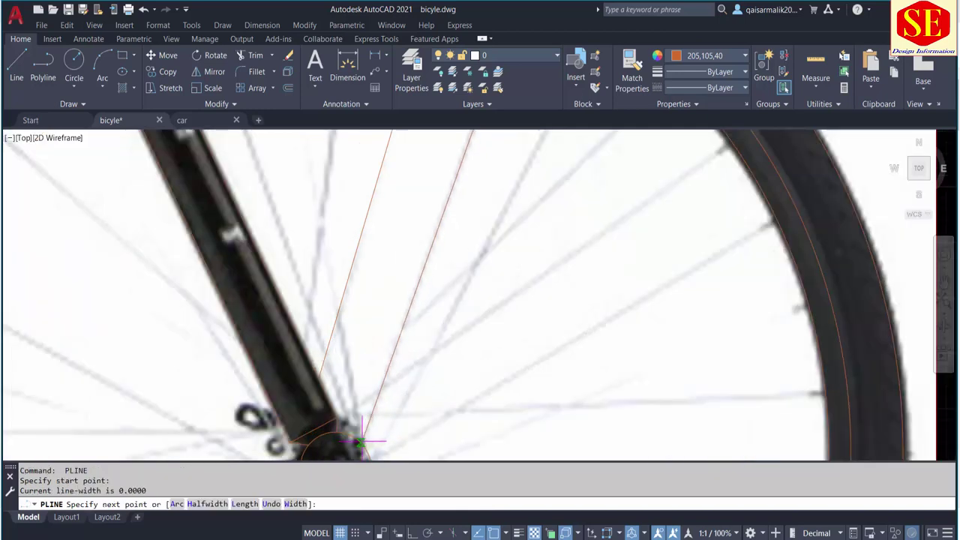
{"action": "left_click", "coordinate": [361, 442]}
{"action": "scroll", "coordinate": [361, 443], "scroll_direction": "down", "scroll_amount": 2}
{"action": "key", "text": "Escape"}
Trace four more spokes from the right side of the rim down to the hub.
{"action": "key", "text": "Return"}
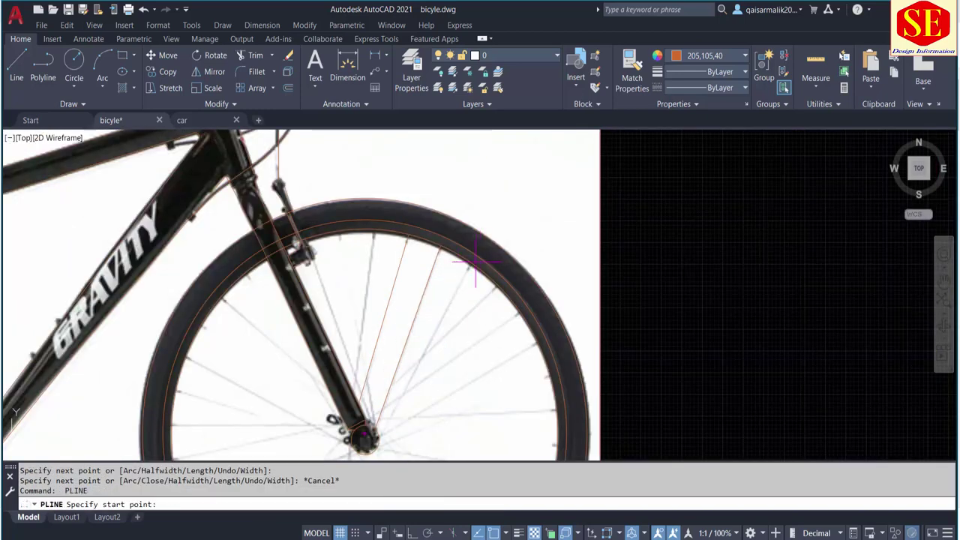
{"action": "left_click", "coordinate": [469, 263]}
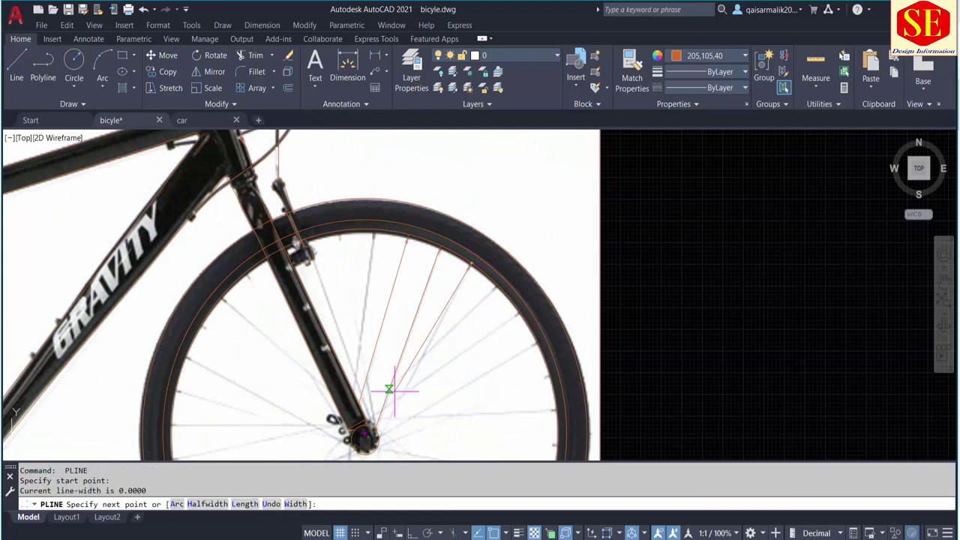
{"action": "left_click", "coordinate": [368, 439]}
{"action": "key", "text": "Escape"}
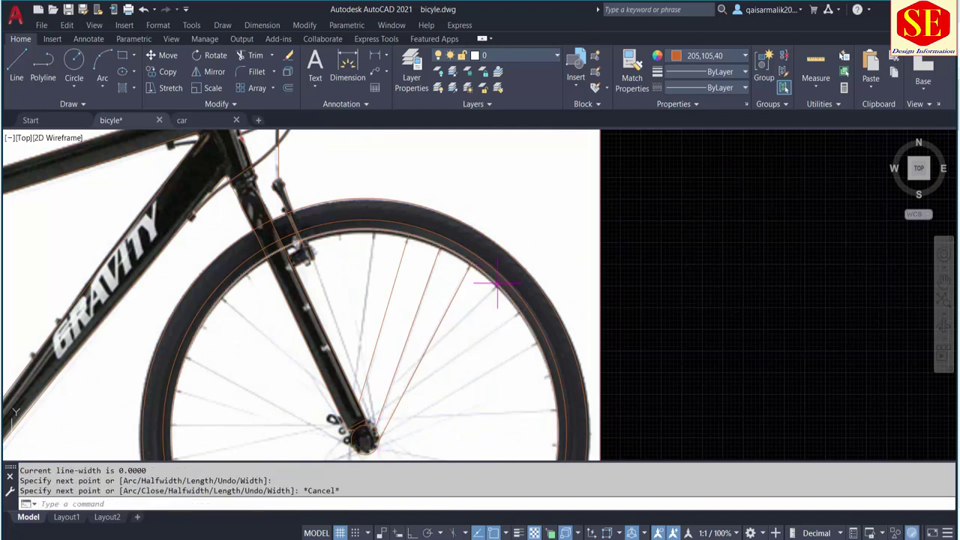
{"action": "key", "text": "Return"}
{"action": "left_click", "coordinate": [496, 286]}
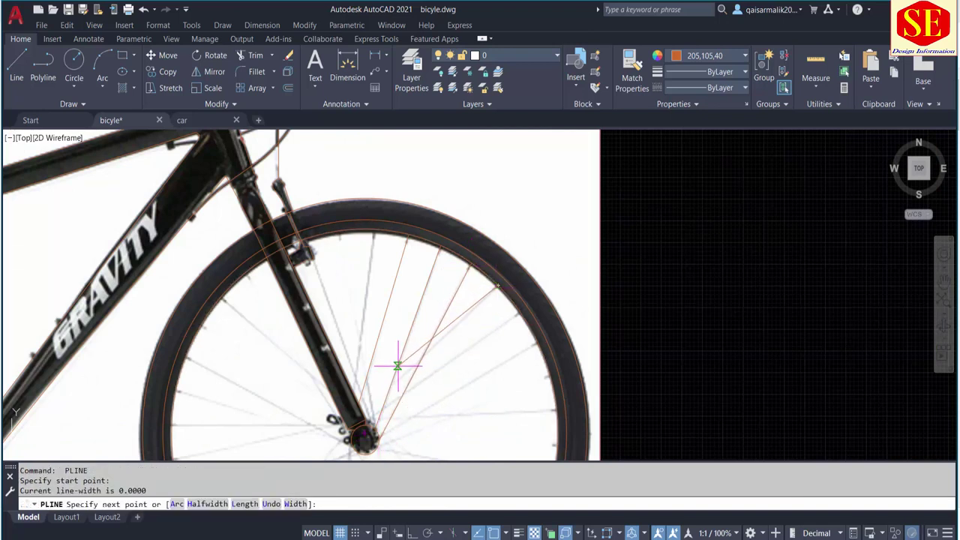
{"action": "left_click", "coordinate": [361, 412]}
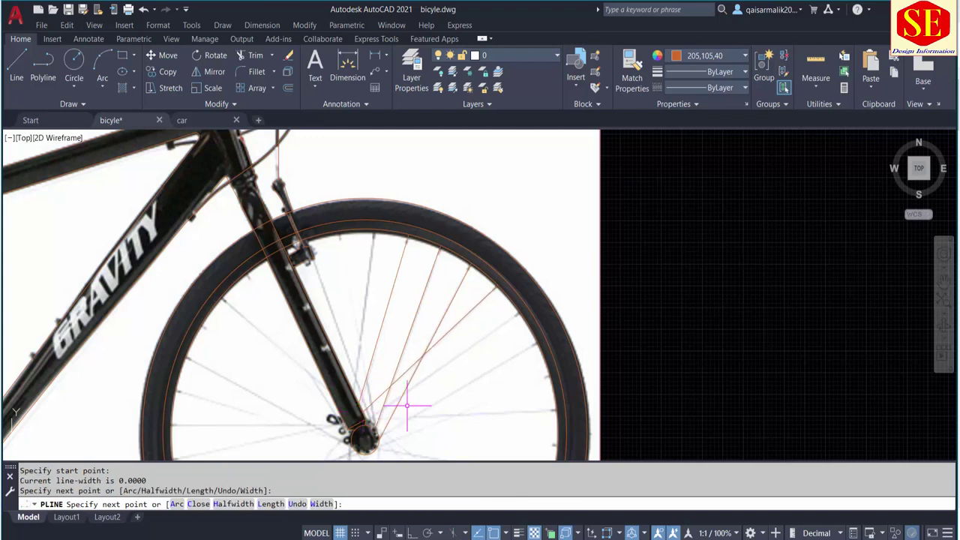
{"action": "key", "text": "Escape"}
{"action": "key", "text": "Return"}
{"action": "left_click", "coordinate": [519, 309]}
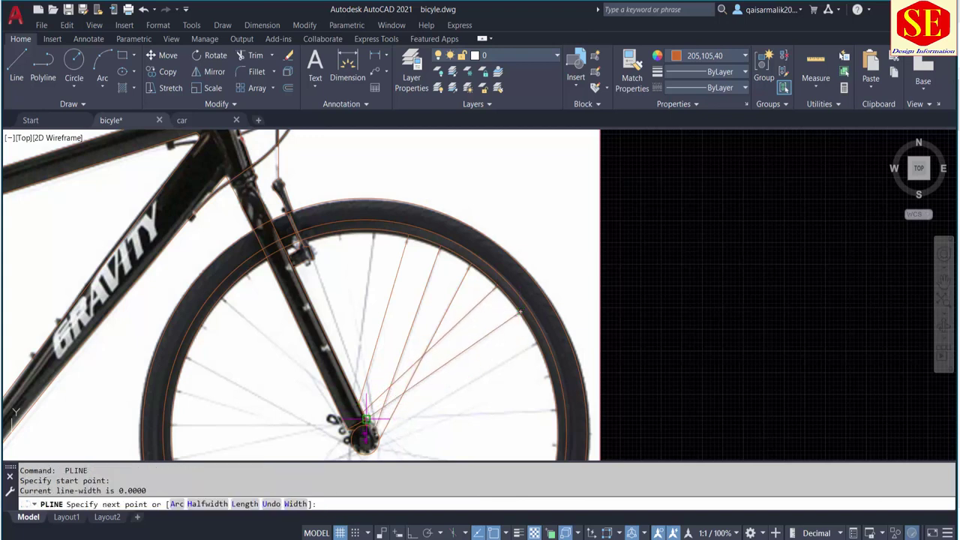
{"action": "left_click", "coordinate": [365, 420]}
{"action": "key", "text": "Escape"}
{"action": "key", "text": "Return"}
{"action": "left_click", "coordinate": [537, 342]}
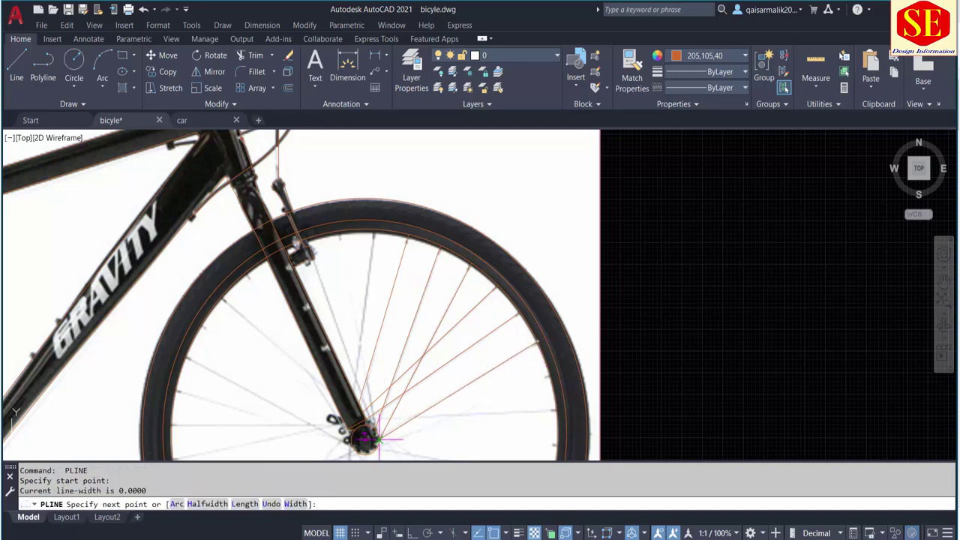
{"action": "left_click", "coordinate": [376, 439]}
Trace four spokes from the right and lower-right rim to the hub.
{"action": "middle_click_drag", "start_coordinate": [424, 393], "coordinate": [391, 306]}
{"action": "key", "text": "Escape"}
{"action": "key", "text": "Return"}
{"action": "left_click", "coordinate": [516, 286]}
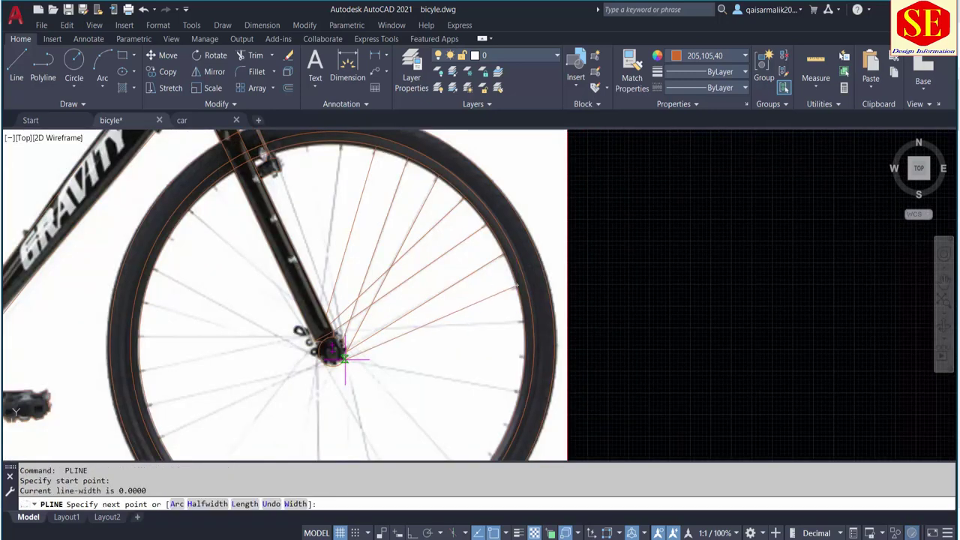
{"action": "left_click", "coordinate": [345, 358]}
{"action": "key", "text": "Escape"}
{"action": "key", "text": "Return"}
{"action": "left_click", "coordinate": [523, 321]}
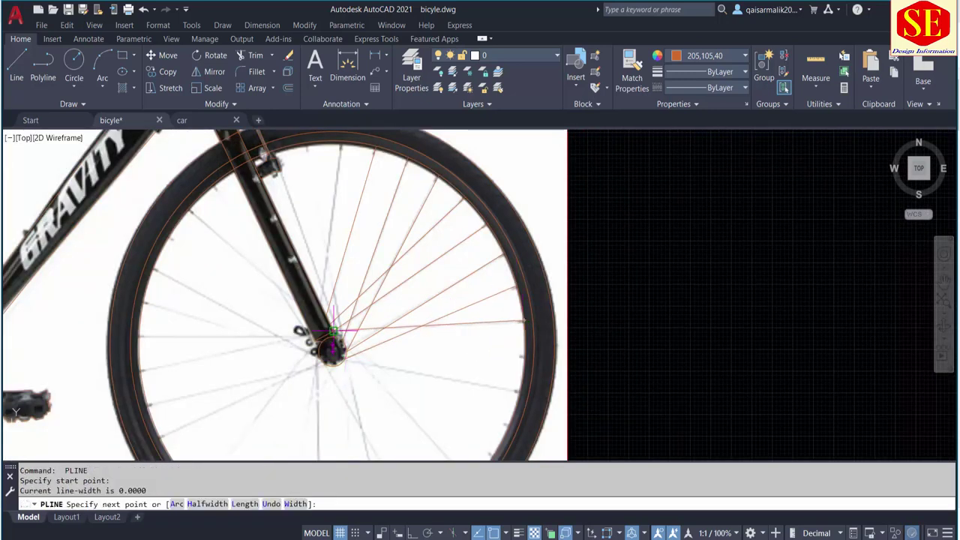
{"action": "left_click", "coordinate": [333, 330]}
{"action": "key", "text": "Escape"}
{"action": "key", "text": "Return"}
{"action": "left_click", "coordinate": [525, 355]}
{"action": "left_click", "coordinate": [339, 343]}
{"action": "key", "text": "Escape"}
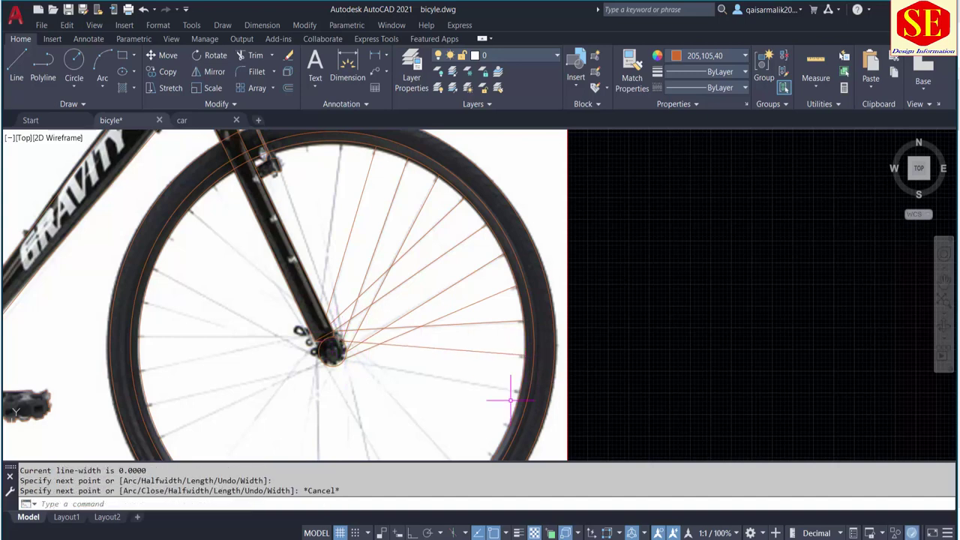
{"action": "key", "text": "Return"}
{"action": "left_click", "coordinate": [517, 391]}
{"action": "left_click", "coordinate": [340, 347]}
{"action": "key", "text": "Escape"}
Trace three spokes between the hub and the lower rim.
{"action": "middle_click_drag", "start_coordinate": [395, 318], "coordinate": [376, 251]}
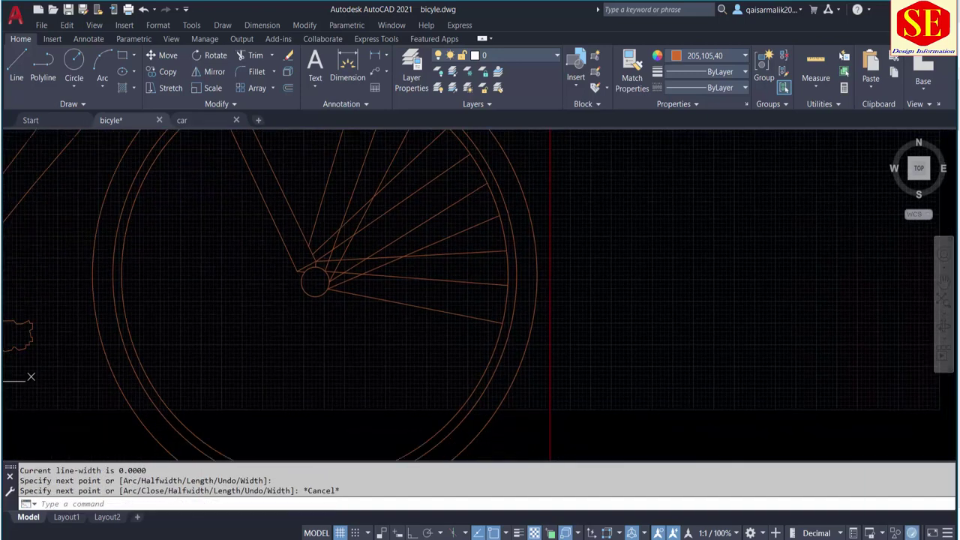
{"action": "key", "text": "Return"}
{"action": "left_click", "coordinate": [328, 285]}
{"action": "left_click", "coordinate": [475, 386]}
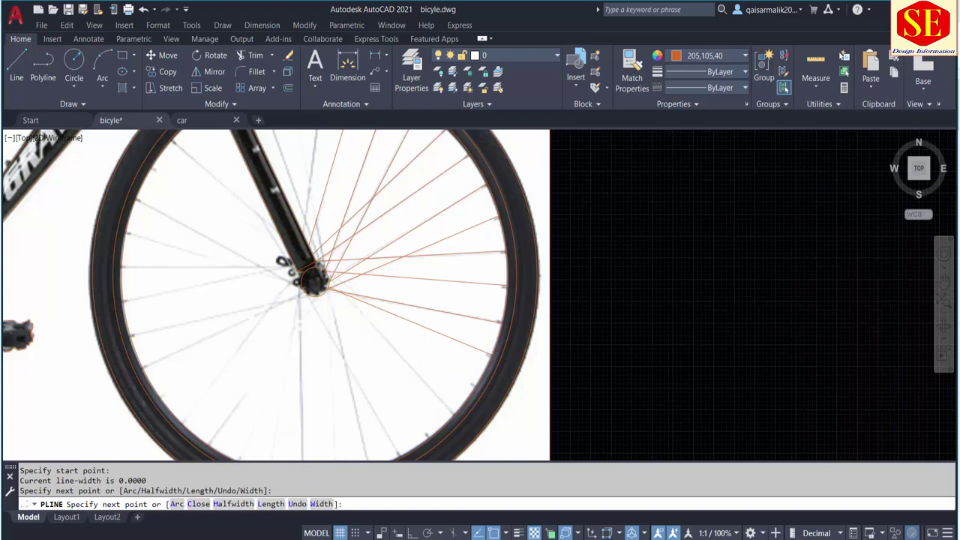
{"action": "key", "text": "Escape"}
{"action": "key", "text": "Return"}
{"action": "left_click", "coordinate": [472, 384]}
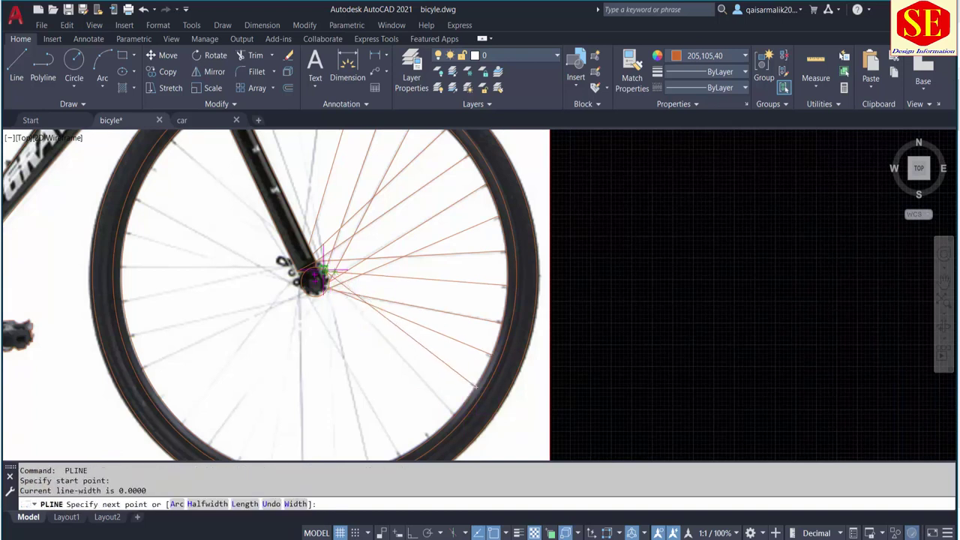
{"action": "left_click", "coordinate": [322, 271]}
{"action": "key", "text": "Escape"}
{"action": "key", "text": "Return"}
{"action": "left_click", "coordinate": [455, 412]}
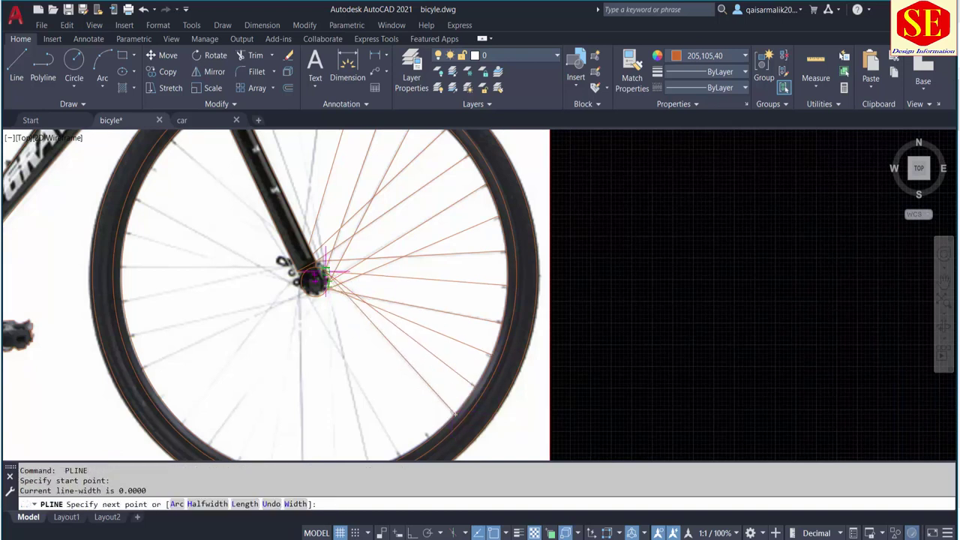
{"action": "left_click", "coordinate": [328, 282]}
{"action": "key", "text": "Escape"}
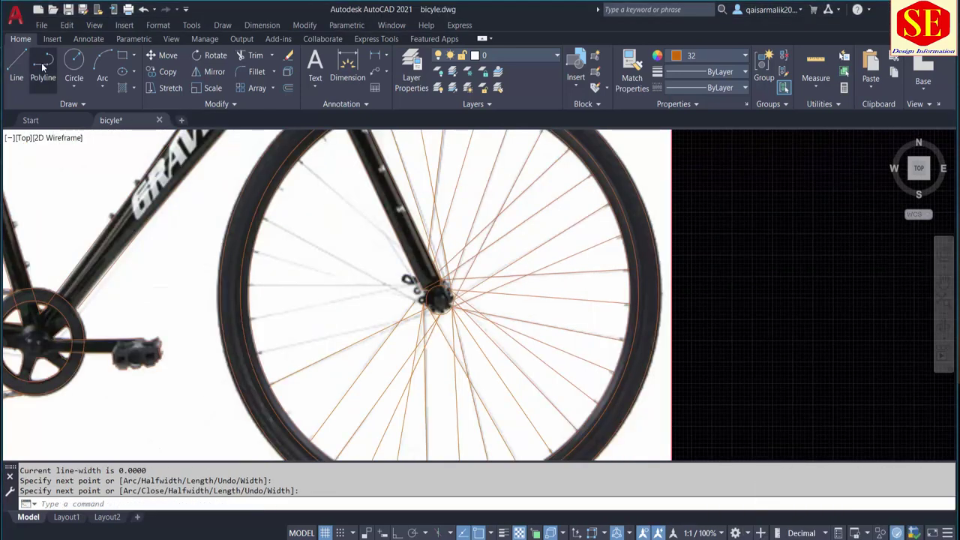
Trace a spoke polyline from near the hub out to the far rim.
{"action": "left_click", "coordinate": [43, 68]}
{"action": "scroll", "coordinate": [256, 363], "scroll_direction": "up", "scroll_amount": 2}
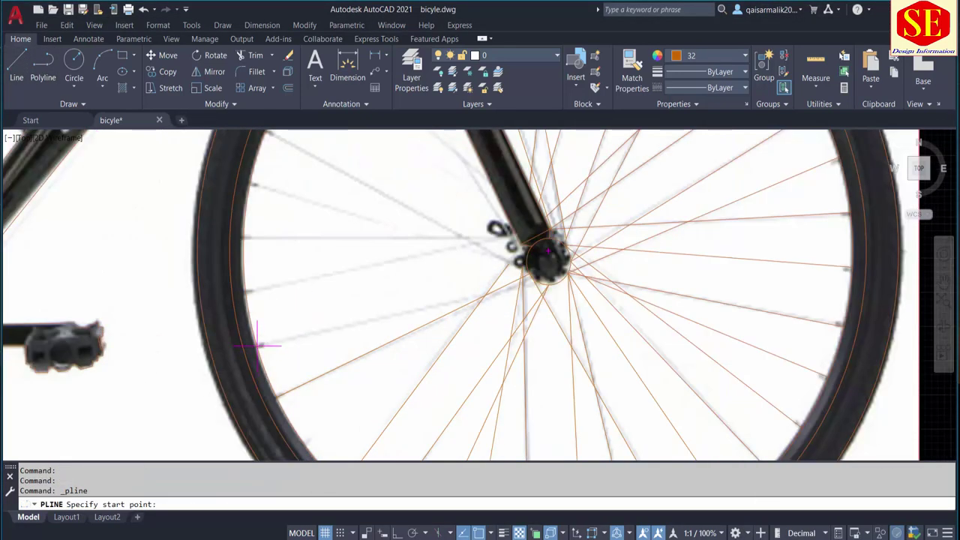
{"action": "left_click", "coordinate": [257, 346]}
{"action": "scroll", "coordinate": [530, 276], "scroll_direction": "up", "scroll_amount": 1}
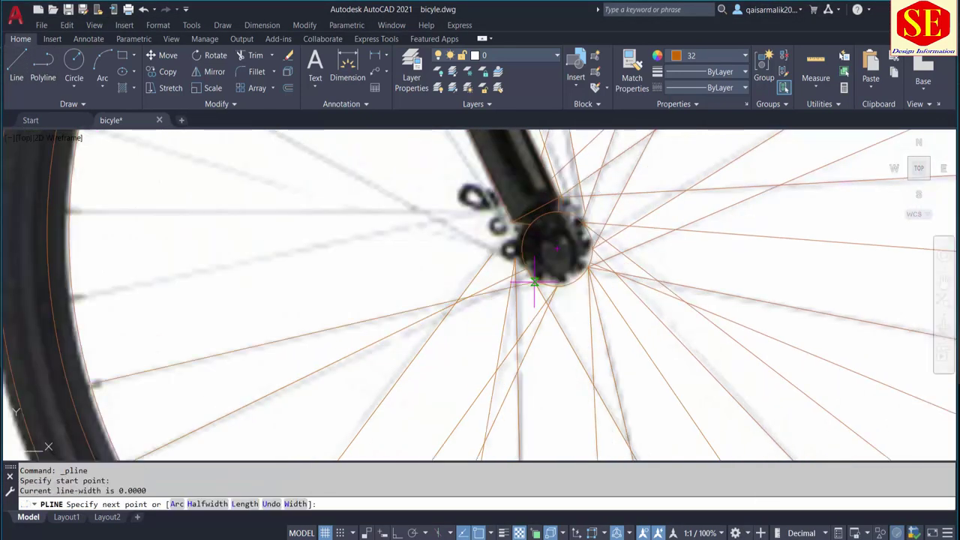
{"action": "left_click", "coordinate": [43, 67]}
{"action": "scroll", "coordinate": [238, 323], "scroll_direction": "down", "scroll_amount": 2}
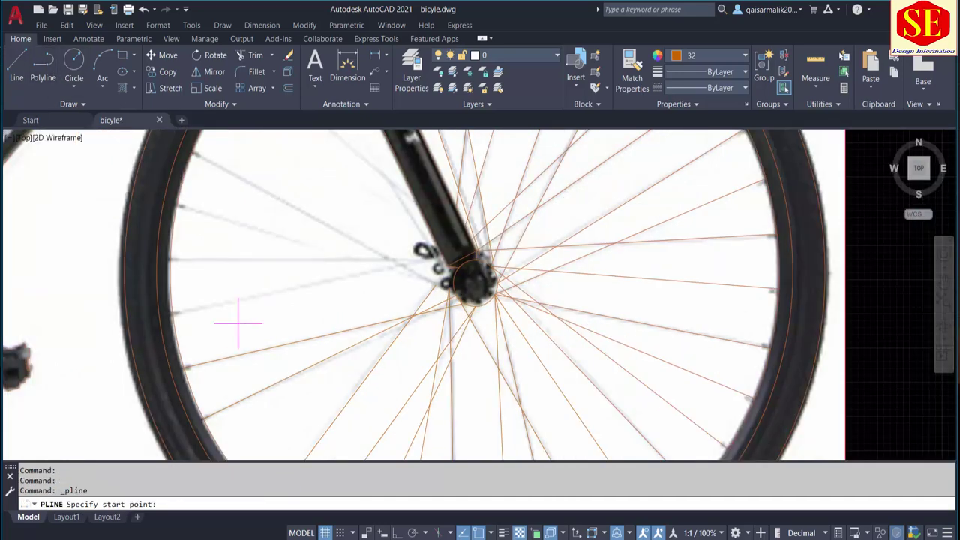
{"action": "left_click", "coordinate": [173, 314]}
{"action": "scroll", "coordinate": [435, 259], "scroll_direction": "up", "scroll_amount": 1}
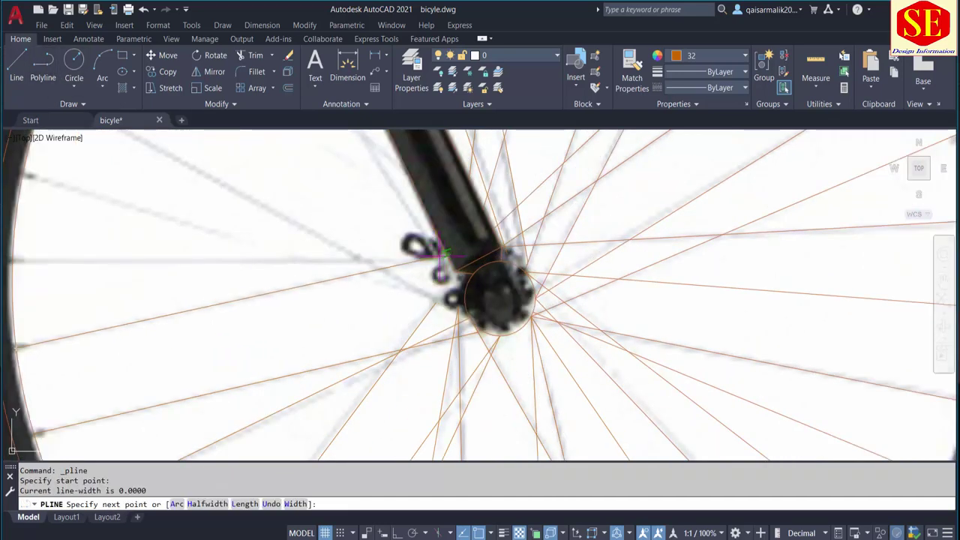
{"action": "left_click", "coordinate": [444, 254]}
{"action": "key", "text": "Return"}
{"action": "key", "text": "Return"}
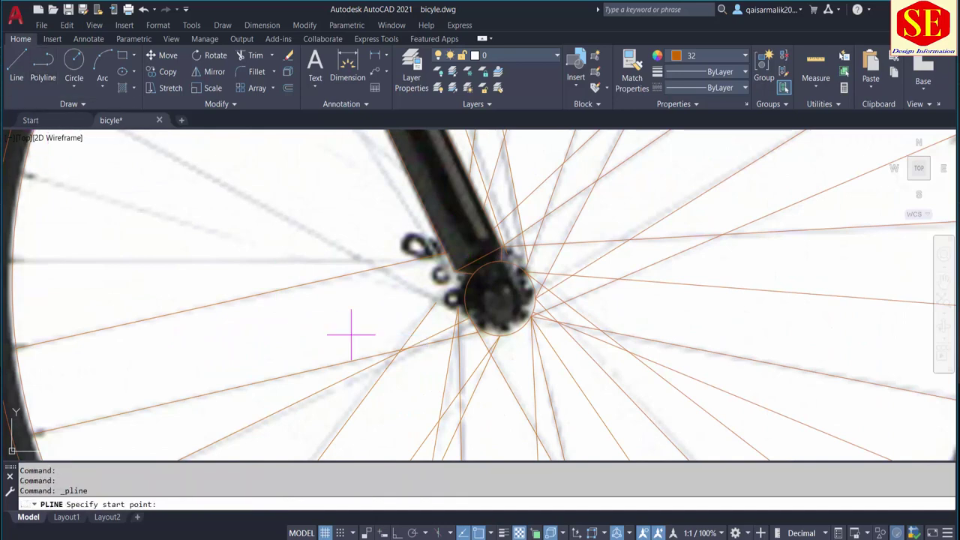
Trace two spokes from the tyre edge across to the fork hub.
{"action": "scroll", "coordinate": [218, 311], "scroll_direction": "up", "scroll_amount": 1}
{"action": "left_click", "coordinate": [244, 282]}
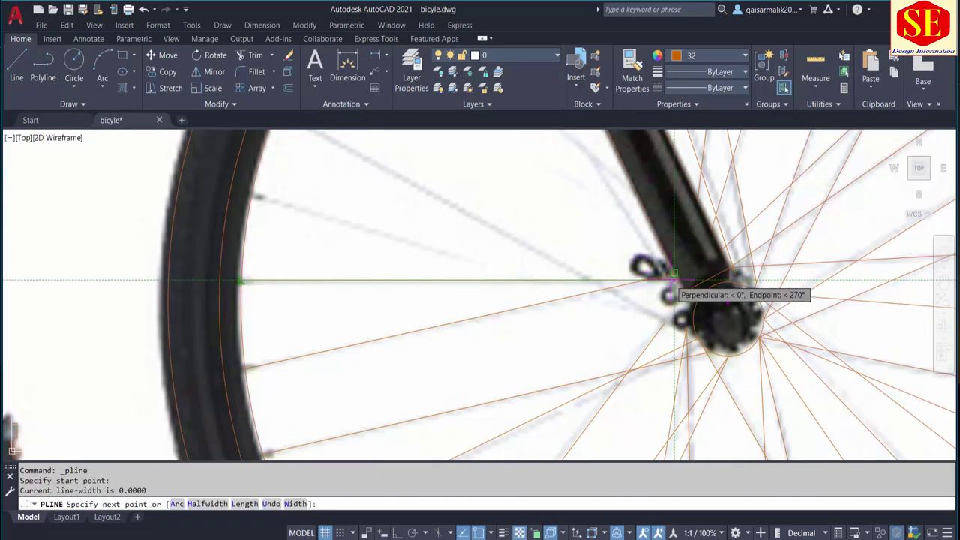
{"action": "left_click", "coordinate": [660, 281]}
{"action": "key", "text": "Return"}
{"action": "key", "text": "Return"}
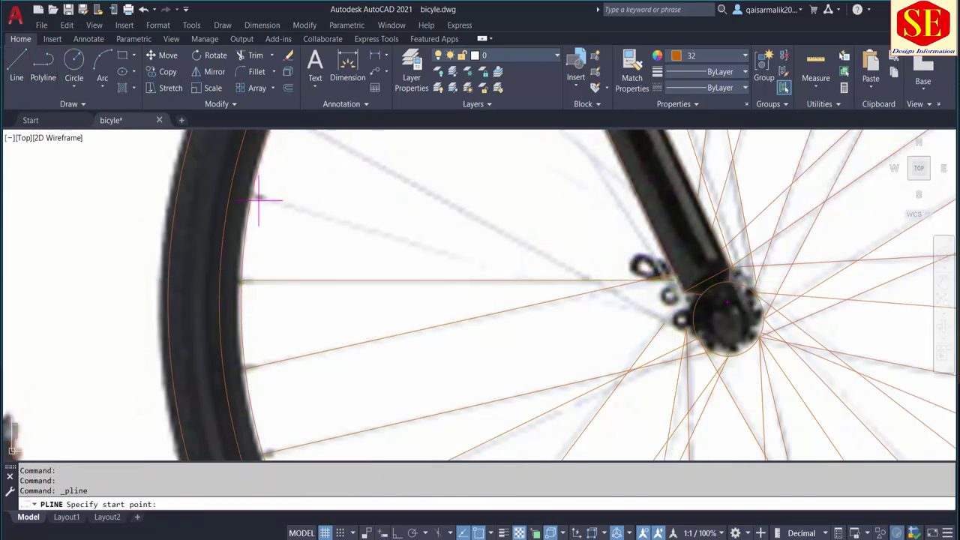
{"action": "left_click", "coordinate": [258, 199]}
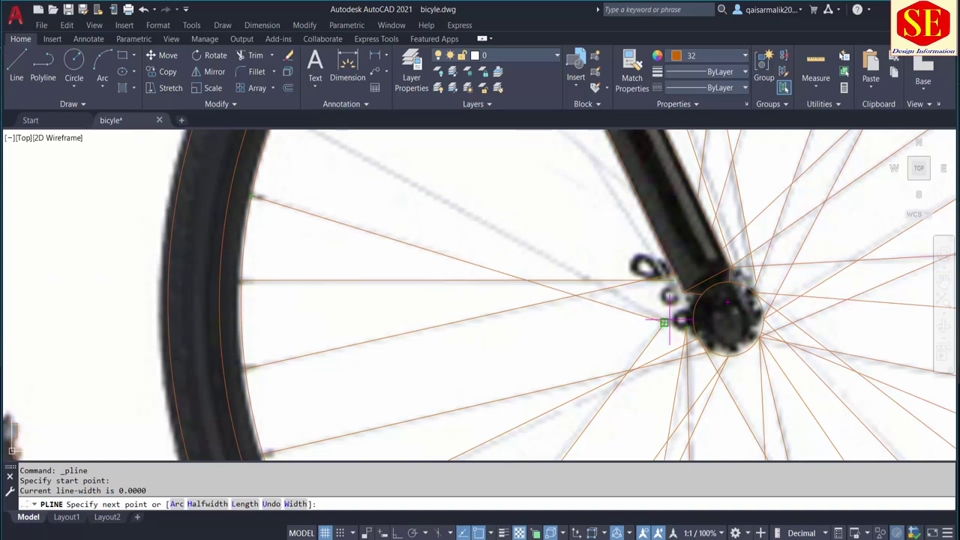
{"action": "left_click", "coordinate": [686, 324]}
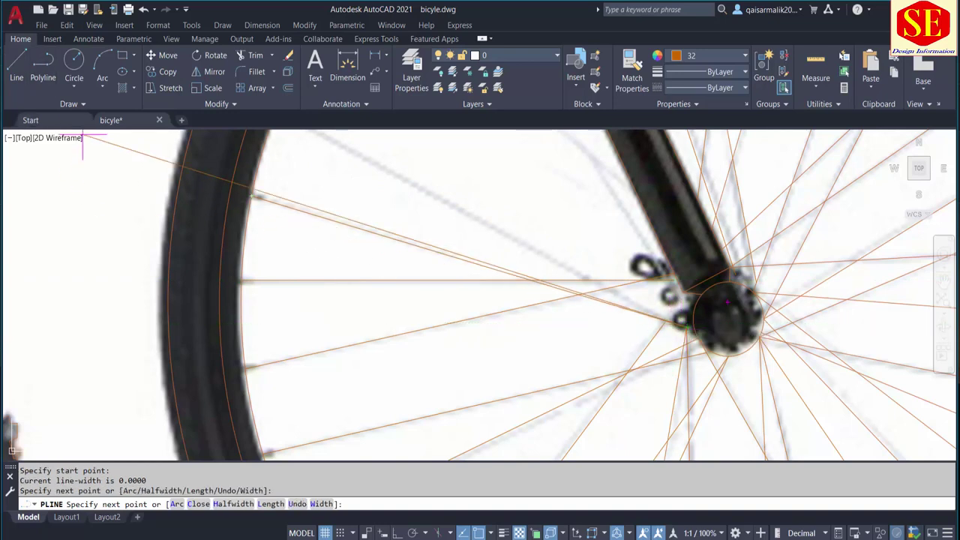
{"action": "key", "text": "Escape"}
Trace two more spokes from the rim to the hub, ending each via the right-click Enter option.
{"action": "left_click", "coordinate": [43, 68]}
{"action": "scroll", "coordinate": [324, 279], "scroll_direction": "down", "scroll_amount": 3}
{"action": "left_click", "coordinate": [375, 333]}
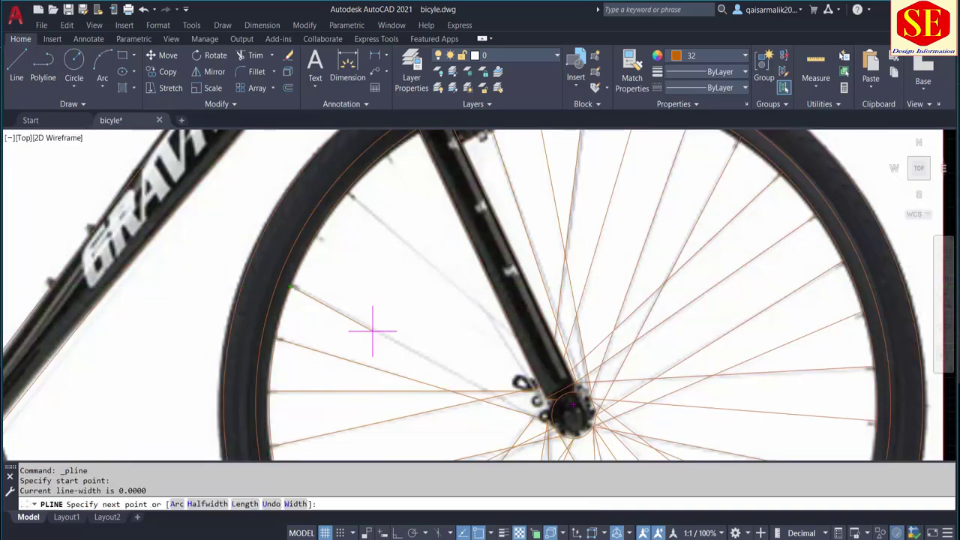
{"action": "scroll", "coordinate": [535, 426], "scroll_direction": "up", "scroll_amount": 3}
{"action": "right_click", "coordinate": [364, 315]}
{"action": "left_click", "coordinate": [396, 334]}
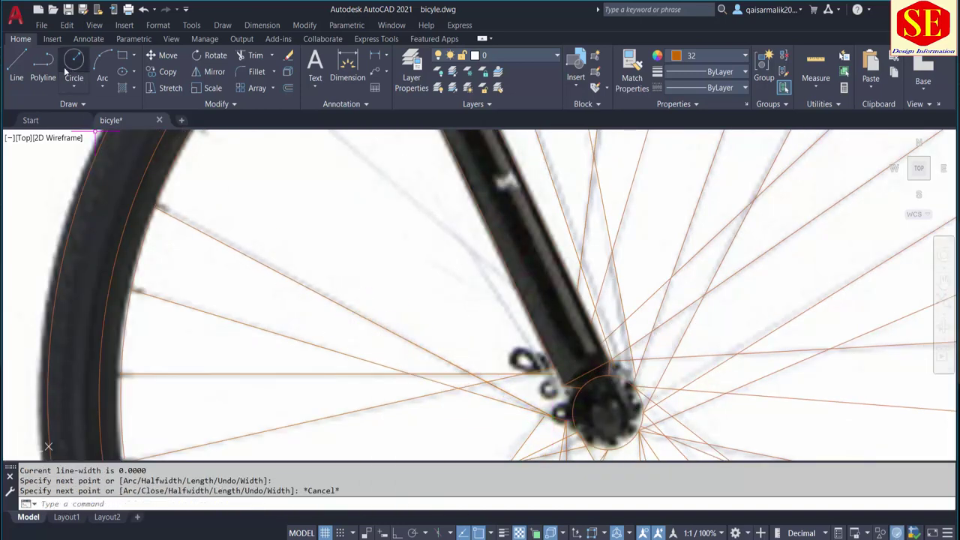
{"action": "left_click", "coordinate": [43, 67]}
{"action": "scroll", "coordinate": [247, 294], "scroll_direction": "down", "scroll_amount": 3}
{"action": "left_click", "coordinate": [212, 237]}
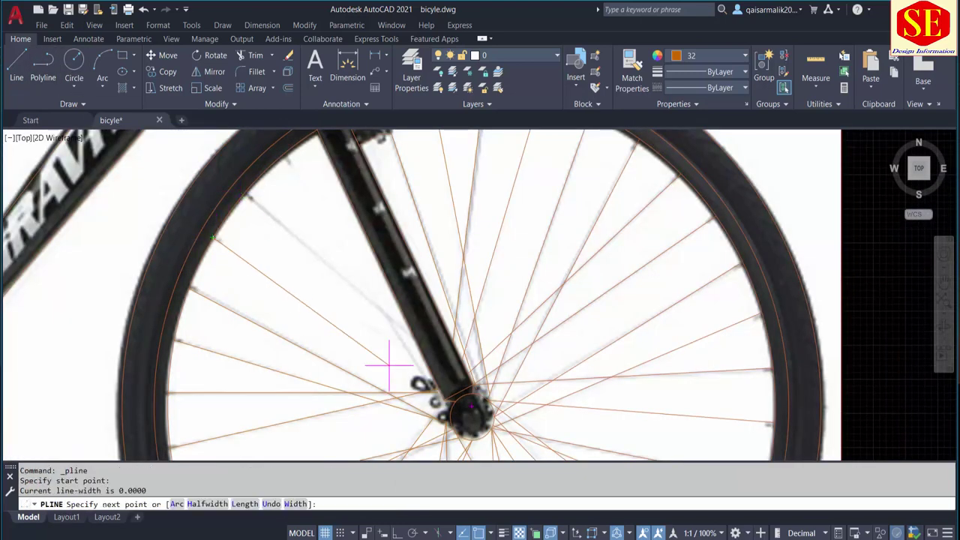
{"action": "left_click", "coordinate": [424, 356]}
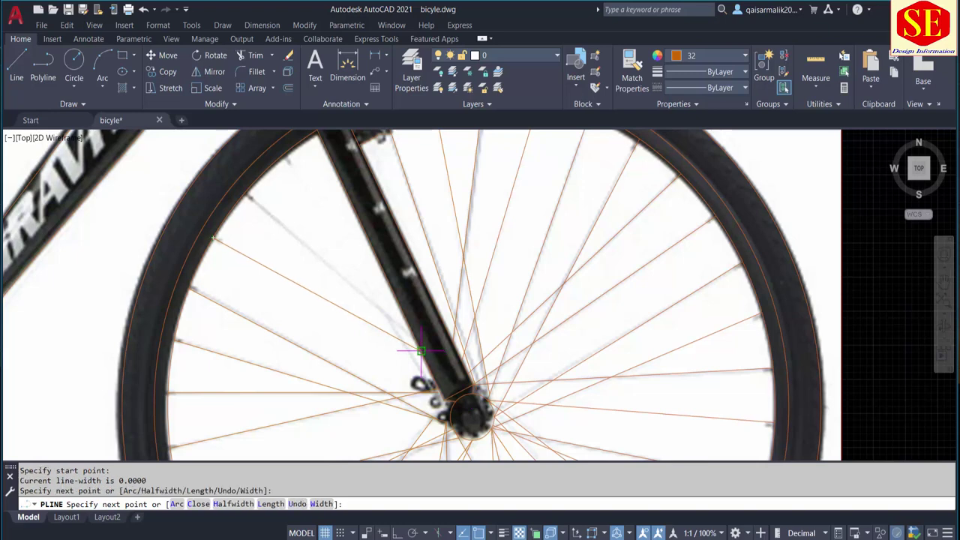
{"action": "right_click", "coordinate": [421, 153]}
{"action": "left_click", "coordinate": [444, 158]}
Trace the last two spokes from the rim to the hub, finishing each with right-click Enter.
{"action": "left_click", "coordinate": [43, 66]}
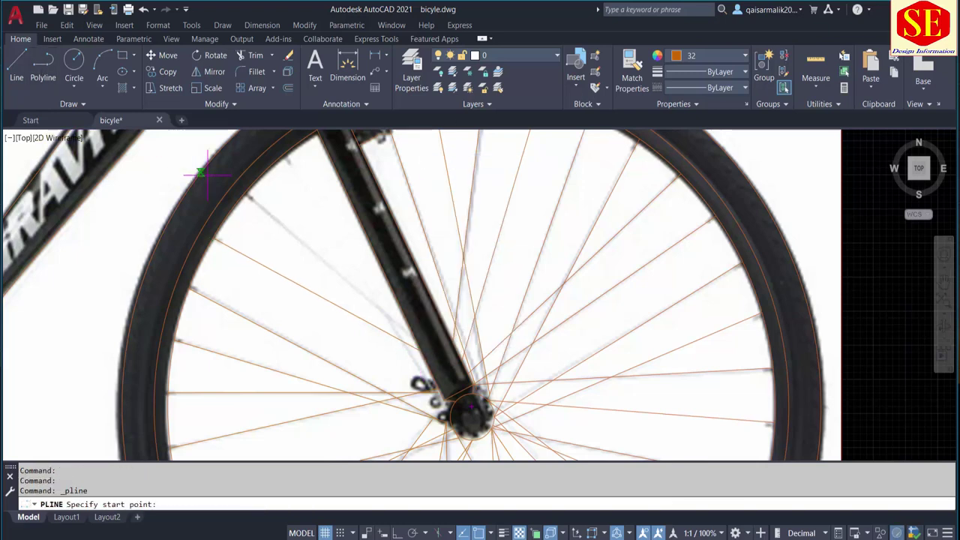
{"action": "left_click", "coordinate": [288, 154]}
{"action": "left_click", "coordinate": [444, 406]}
{"action": "right_click", "coordinate": [444, 406]}
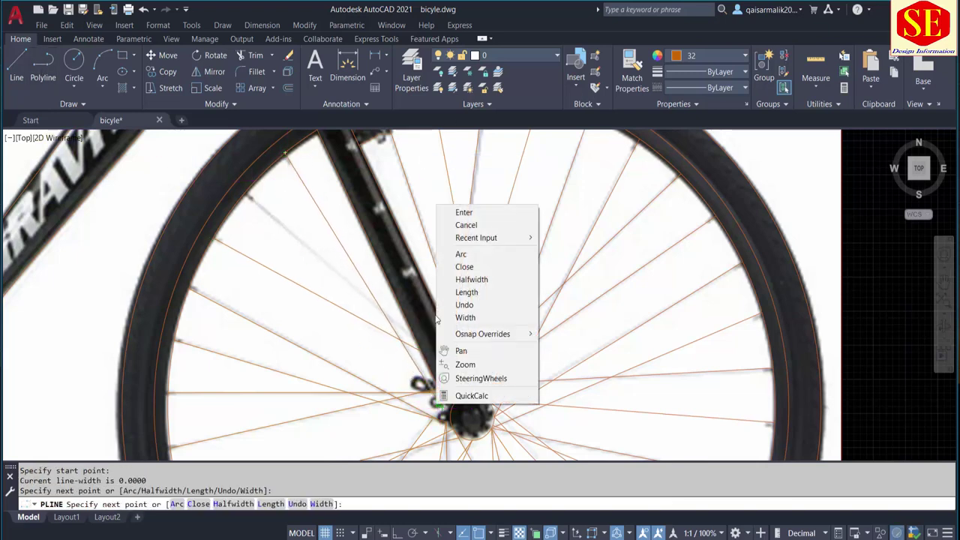
{"action": "left_click", "coordinate": [460, 213]}
{"action": "left_click", "coordinate": [43, 66]}
{"action": "left_click", "coordinate": [251, 197]}
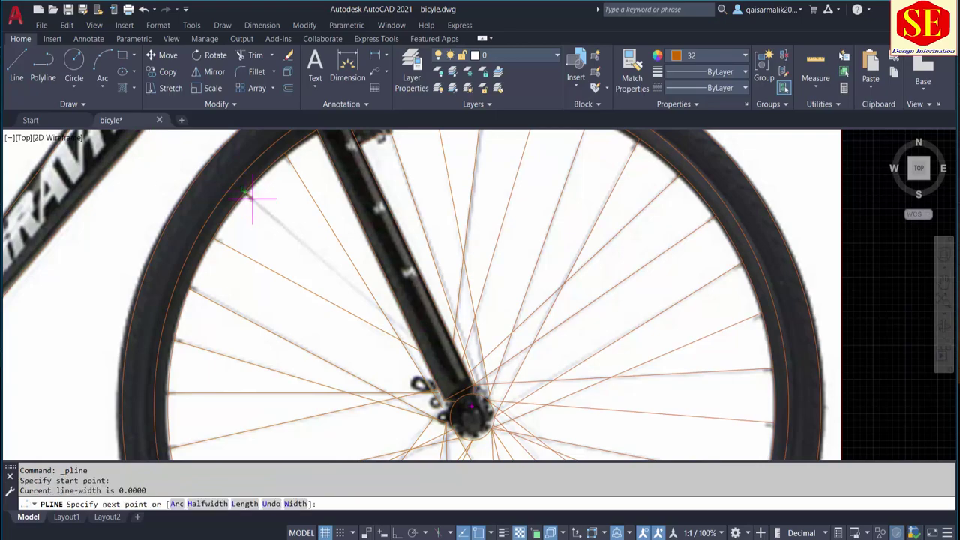
{"action": "left_click", "coordinate": [409, 330]}
{"action": "right_click", "coordinate": [409, 330]}
{"action": "left_click", "coordinate": [439, 338]}
{"action": "scroll", "coordinate": [396, 343], "scroll_direction": "down", "scroll_amount": 2}
Pan and zoom so the whole traced bicycle and photo fit in view.
{"action": "mouse_move", "coordinate": [333, 218]}
{"action": "middle_mouse_down"}
{"action": "mouse_move", "coordinate": [444, 226]}
{"action": "mouse_move", "coordinate": [427, 315]}
{"action": "middle_mouse_up"}
{"action": "scroll", "coordinate": [446, 257], "scroll_direction": "down", "scroll_amount": 2}
{"action": "scroll", "coordinate": [458, 336], "scroll_direction": "down", "scroll_amount": 2}
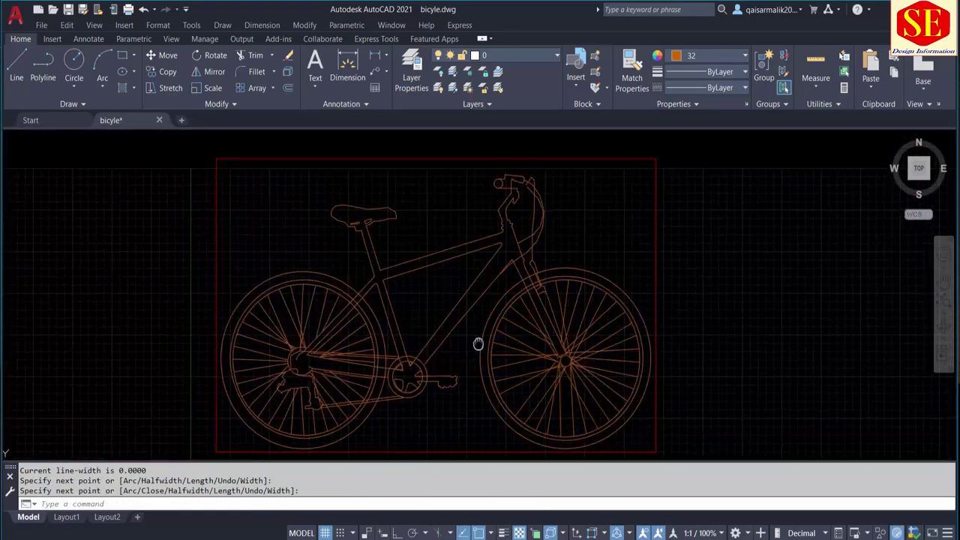
{"action": "mouse_move", "coordinate": [478, 344]}
{"action": "middle_mouse_down"}
{"action": "mouse_move", "coordinate": [471, 319]}
{"action": "mouse_move", "coordinate": [570, 315]}
{"action": "middle_mouse_up"}
{"action": "key", "text": "Escape"}
{"action": "left_click", "coordinate": [570, 315]}
{"action": "key", "text": "Escape"}
{"action": "key", "text": "Escape"}
{"action": "key", "text": "Escape"}
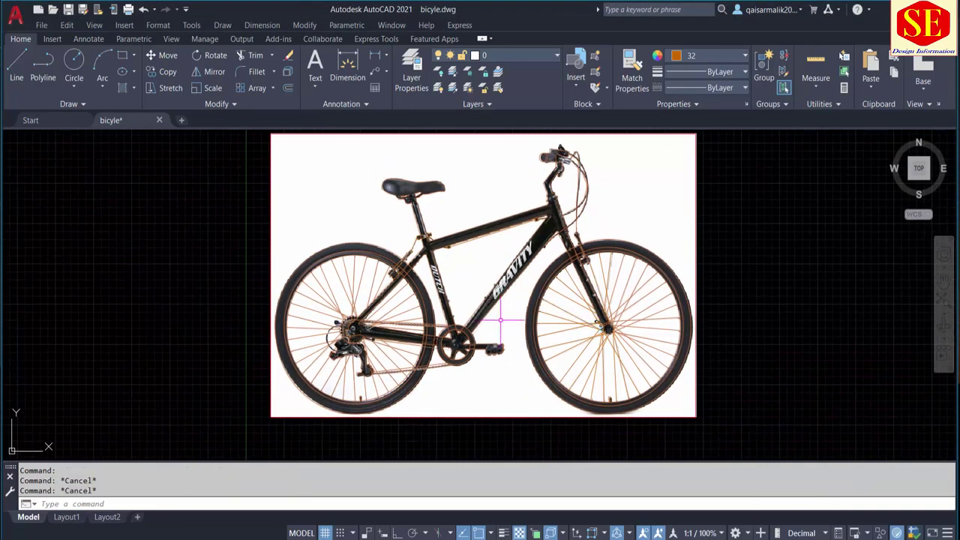
{"action": "scroll", "coordinate": [498, 323], "scroll_direction": "up", "scroll_amount": 3}
{"action": "scroll", "coordinate": [498, 323], "scroll_direction": "down", "scroll_amount": 2}
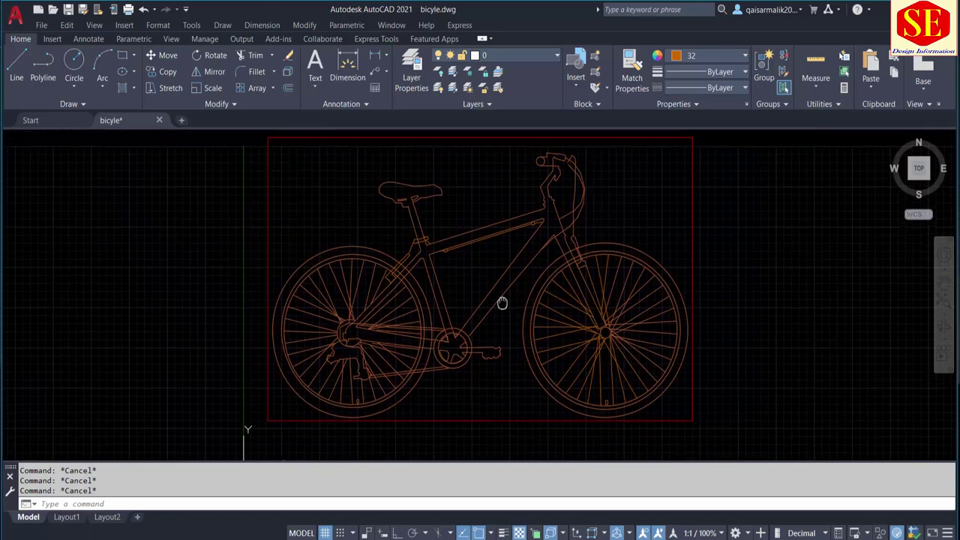
{"action": "mouse_move", "coordinate": [501, 302]}
{"action": "middle_mouse_down"}
{"action": "mouse_move", "coordinate": [504, 315]}
{"action": "mouse_move", "coordinate": [518, 300]}
{"action": "mouse_move", "coordinate": [459, 315]}
{"action": "mouse_move", "coordinate": [480, 318]}
{"action": "middle_mouse_up"}
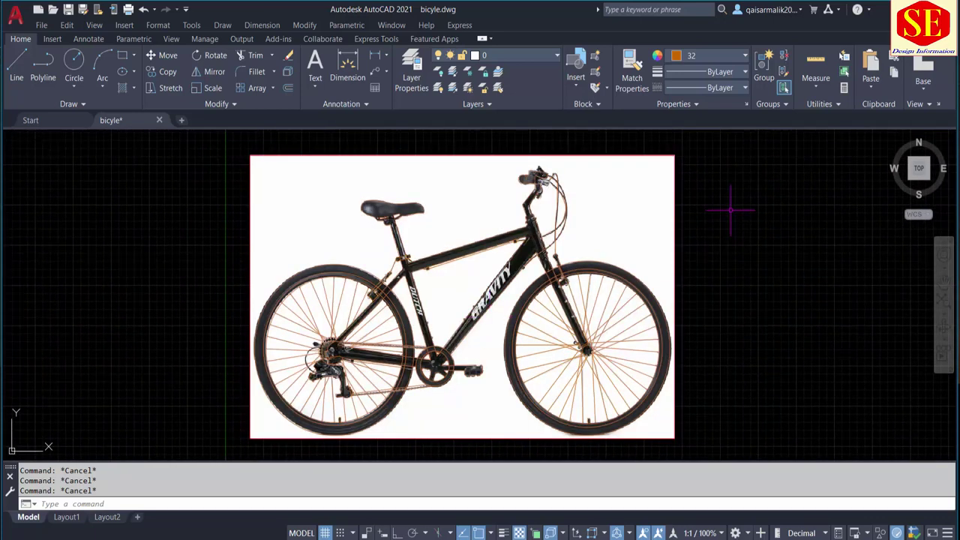
Move the photo straight up with Ortho on, clear of the traced bike.
{"action": "type", "text": "m"}
{"action": "key", "text": "Return"}
{"action": "left_click", "coordinate": [674, 225]}
{"action": "key", "text": "Return"}
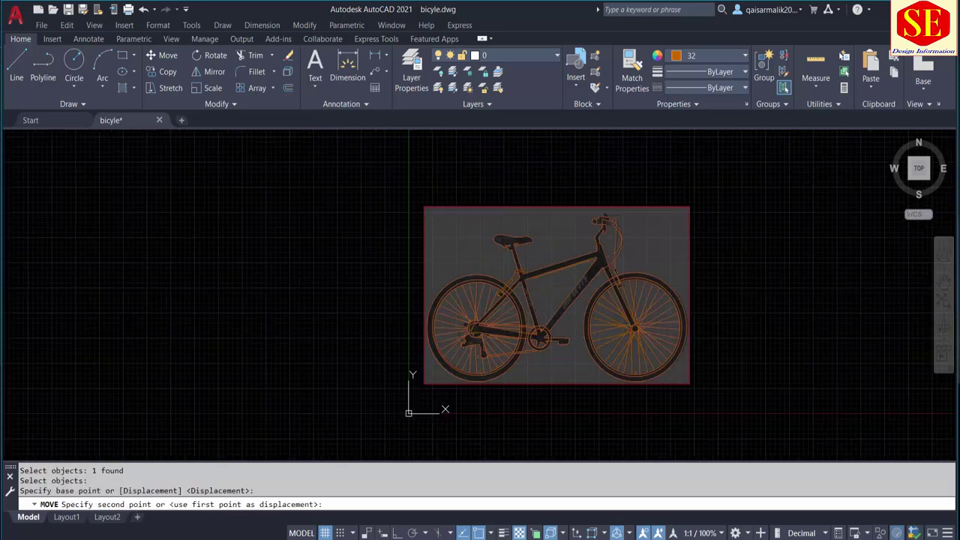
{"action": "scroll", "coordinate": [704, 295], "scroll_direction": "down", "scroll_amount": 2}
{"action": "key", "text": "F8"}
{"action": "middle_click_drag", "start_coordinate": [718, 193], "coordinate": [720, 230]}
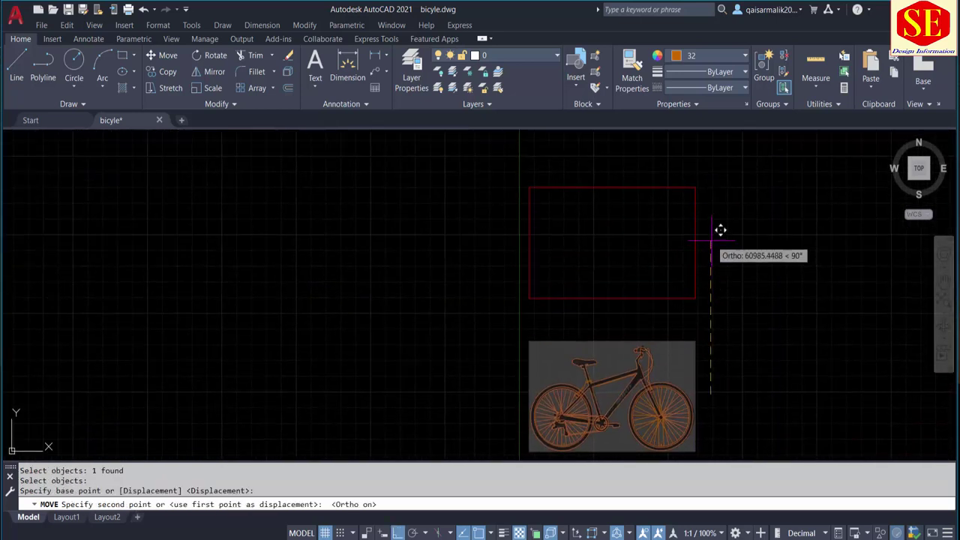
{"action": "key", "text": "Escape"}
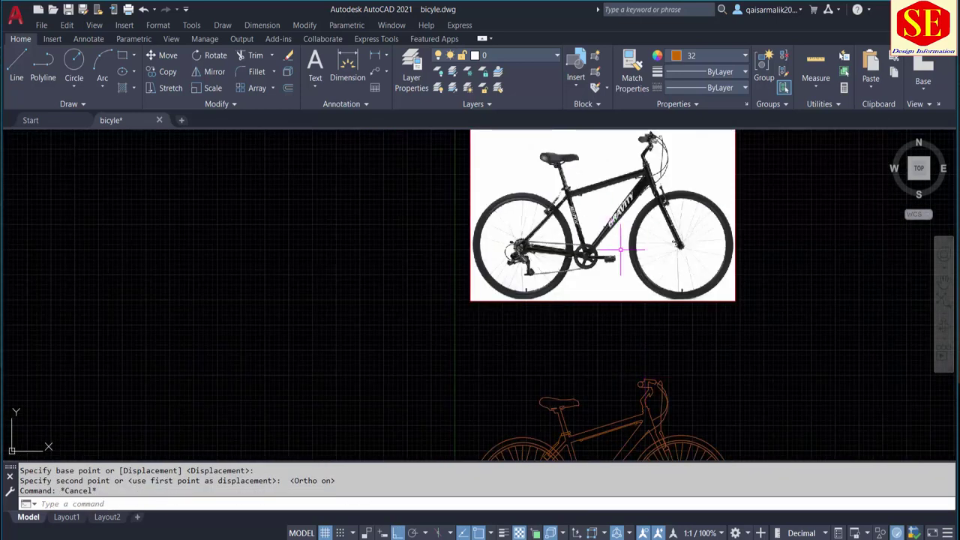
{"action": "middle_click_drag", "start_coordinate": [705, 450], "coordinate": [707, 371]}
{"action": "middle_click_drag", "start_coordinate": [589, 438], "coordinate": [589, 396]}
{"action": "scroll", "coordinate": [589, 396], "scroll_direction": "up", "scroll_amount": 6}
Select the chain polyline and load the ZIGZAG linetype through the Linetype Manager.
{"action": "left_click", "coordinate": [561, 313]}
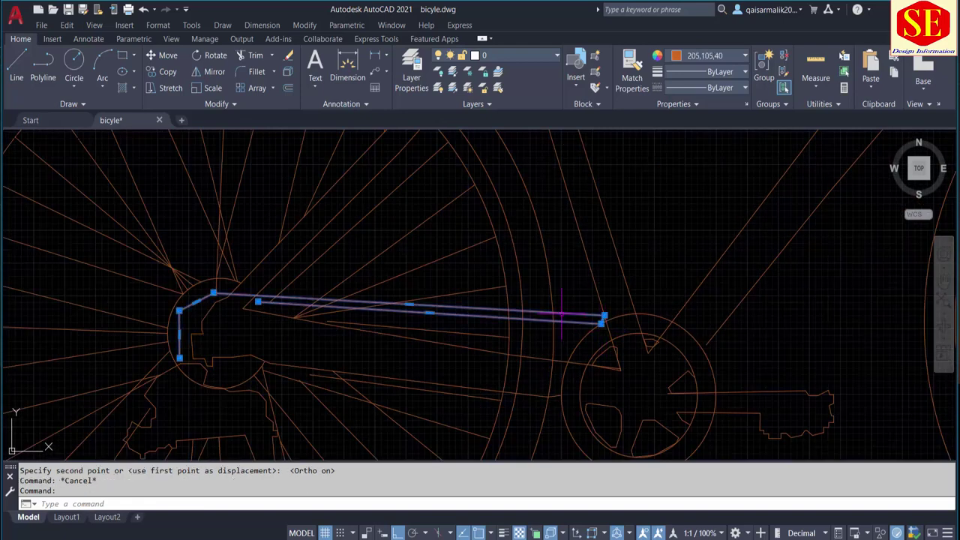
{"action": "left_click", "coordinate": [700, 88]}
{"action": "left_click", "coordinate": [698, 170]}
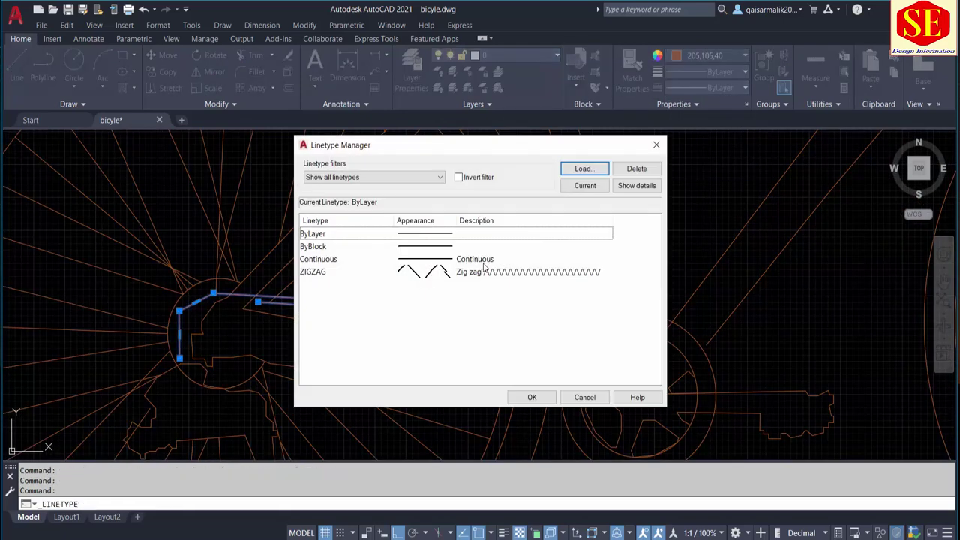
{"action": "left_click", "coordinate": [480, 271]}
{"action": "left_click", "coordinate": [531, 397]}
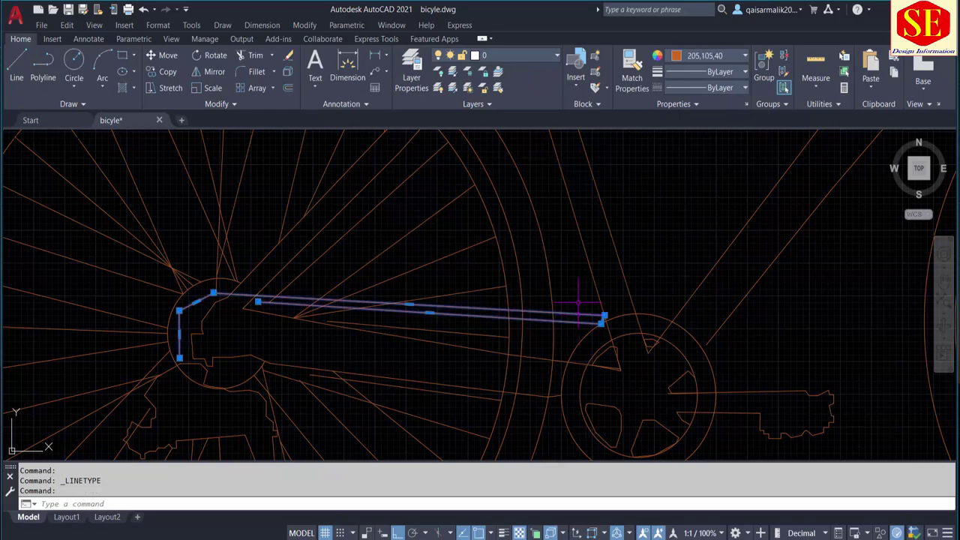
Apply the loaded linetype to the chain, then reselect the chain polyline to adjust it.
{"action": "left_click", "coordinate": [699, 88]}
{"action": "left_click", "coordinate": [707, 150]}
{"action": "key", "text": "Escape"}
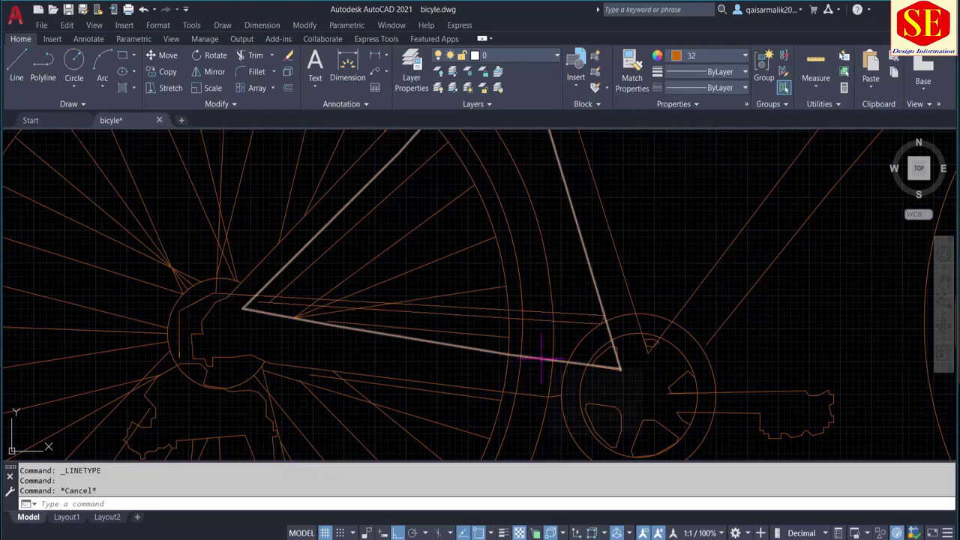
{"action": "key", "text": "Escape"}
{"action": "left_click", "coordinate": [525, 393]}
{"action": "left_click", "coordinate": [700, 87]}
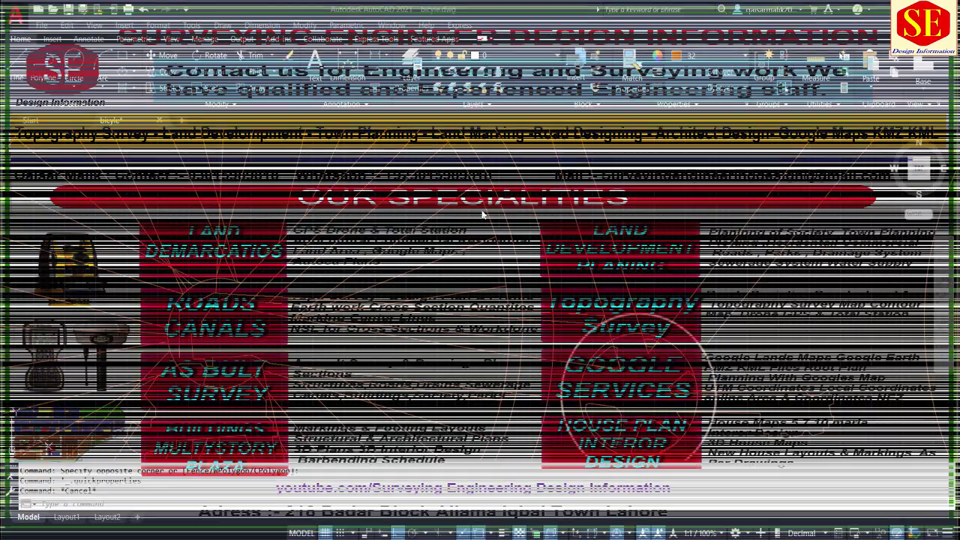
Open the Properties palette and select the upper and lower chain polylines.
{"action": "type", "text": "ro"}
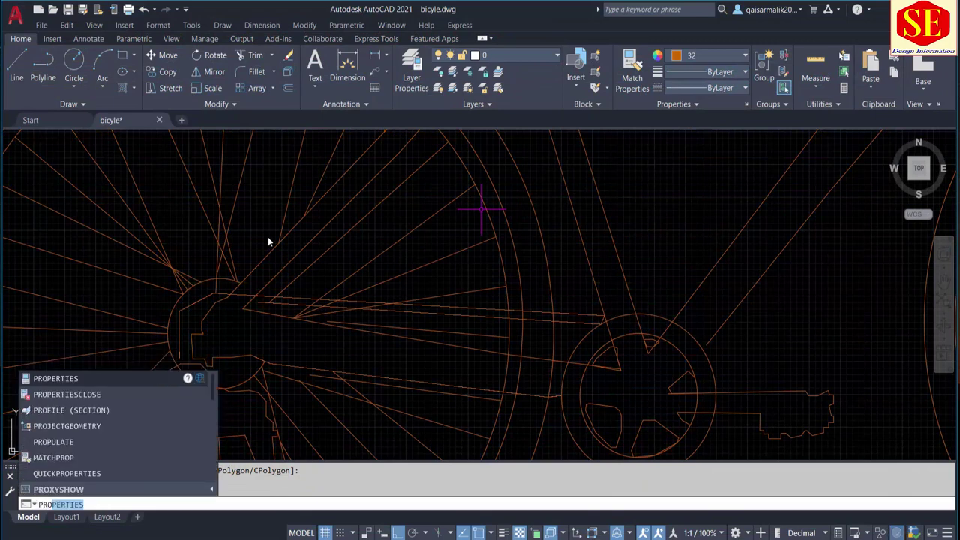
{"action": "key", "text": "Return"}
{"action": "left_click", "coordinate": [543, 318]}
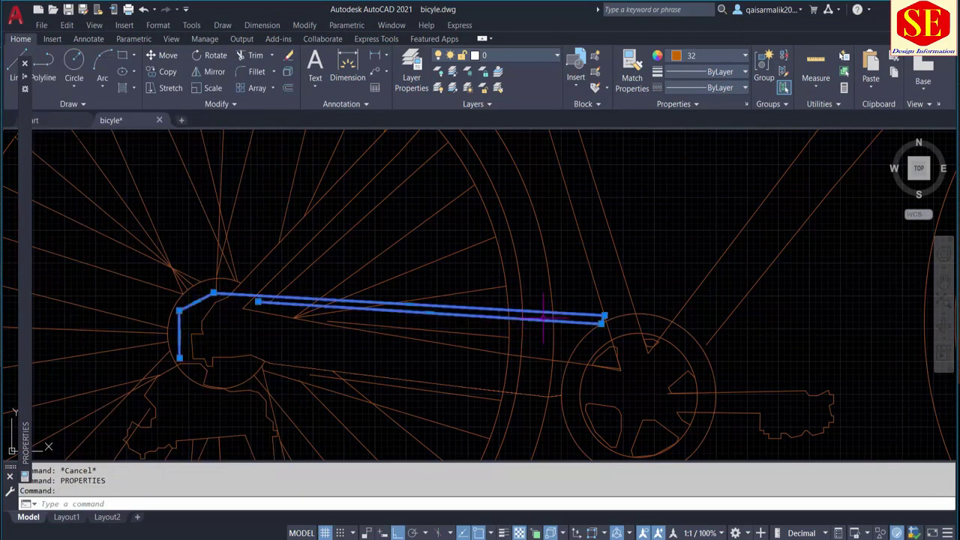
{"action": "left_click", "coordinate": [420, 381]}
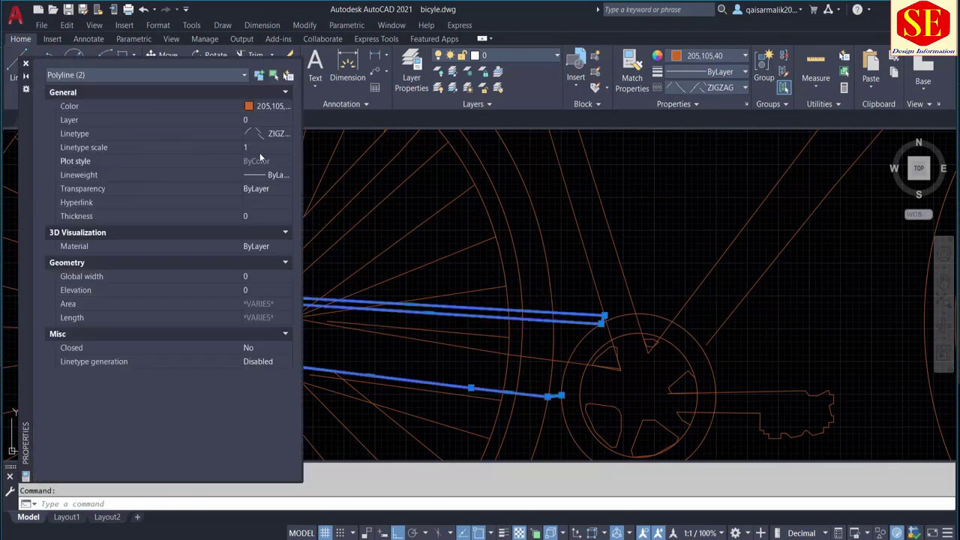
{"action": "scroll", "coordinate": [478, 206], "scroll_direction": "up", "scroll_amount": 3}
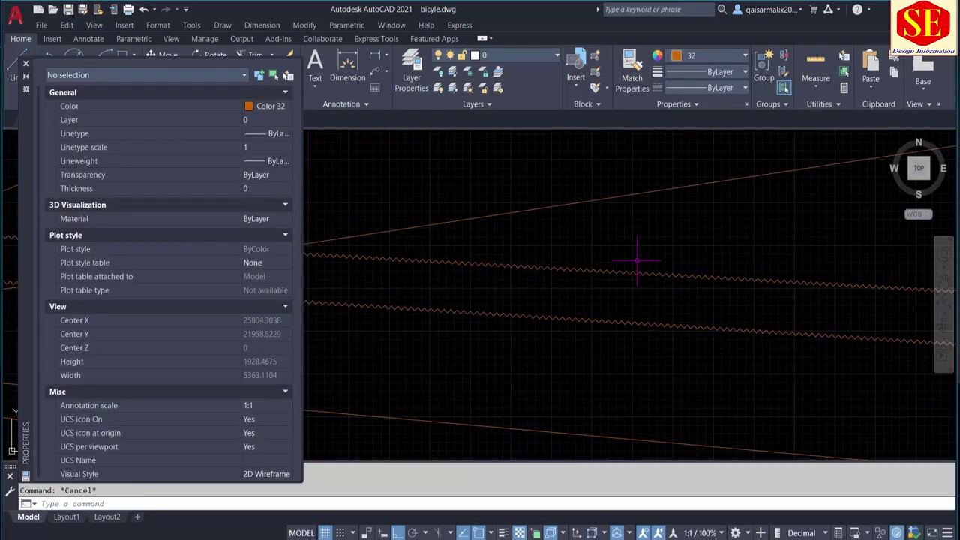
{"action": "scroll", "coordinate": [636, 259], "scroll_direction": "down", "scroll_amount": 2}
{"action": "left_click", "coordinate": [600, 255]}
{"action": "left_click", "coordinate": [595, 386]}
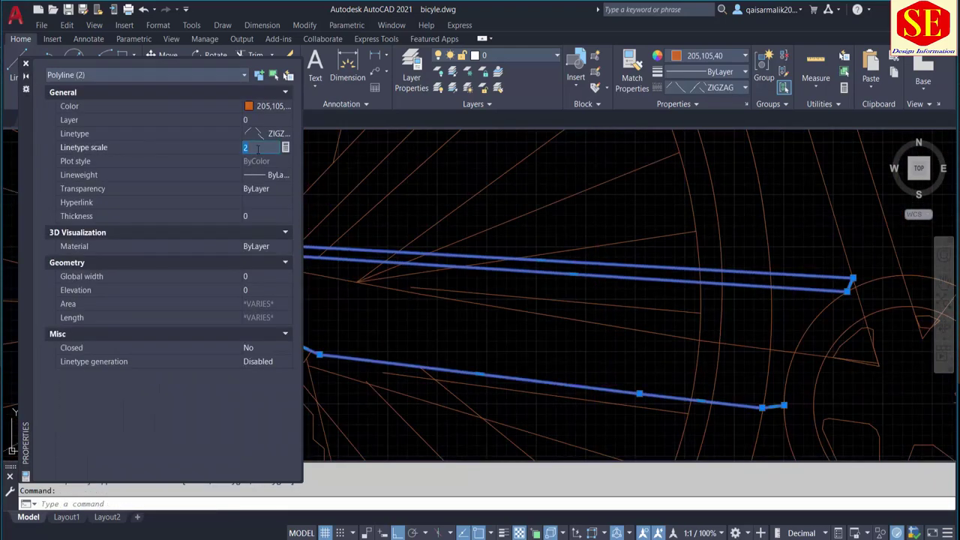
{"action": "scroll", "coordinate": [617, 262], "scroll_direction": "up", "scroll_amount": 3}
{"action": "key", "text": "Escape"}
{"action": "scroll", "coordinate": [617, 279], "scroll_direction": "down", "scroll_amount": 5}
{"action": "scroll", "coordinate": [663, 319], "scroll_direction": "up", "scroll_amount": 3}
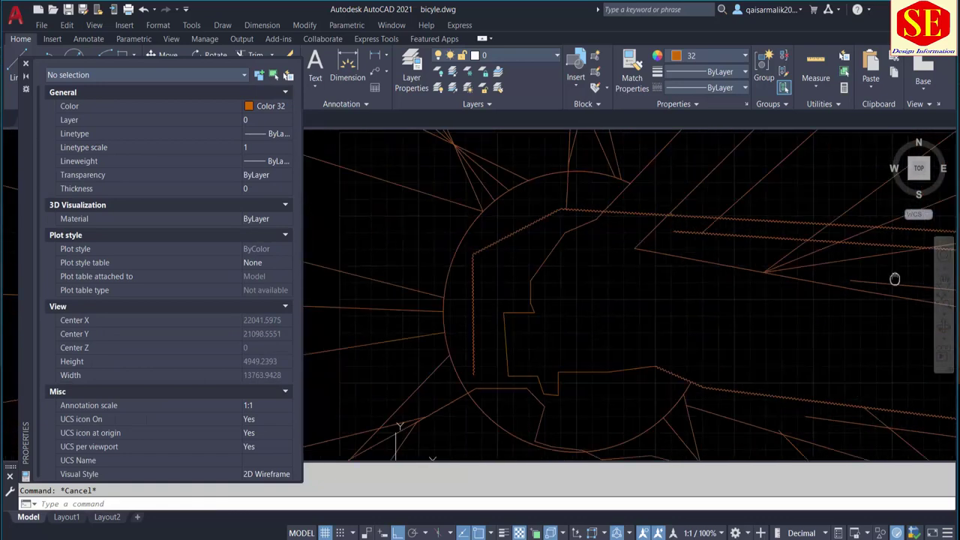
Give the arc around the rear hub the ZIGZAG linetype at linetype scale 3.
{"action": "left_click", "coordinate": [594, 212]}
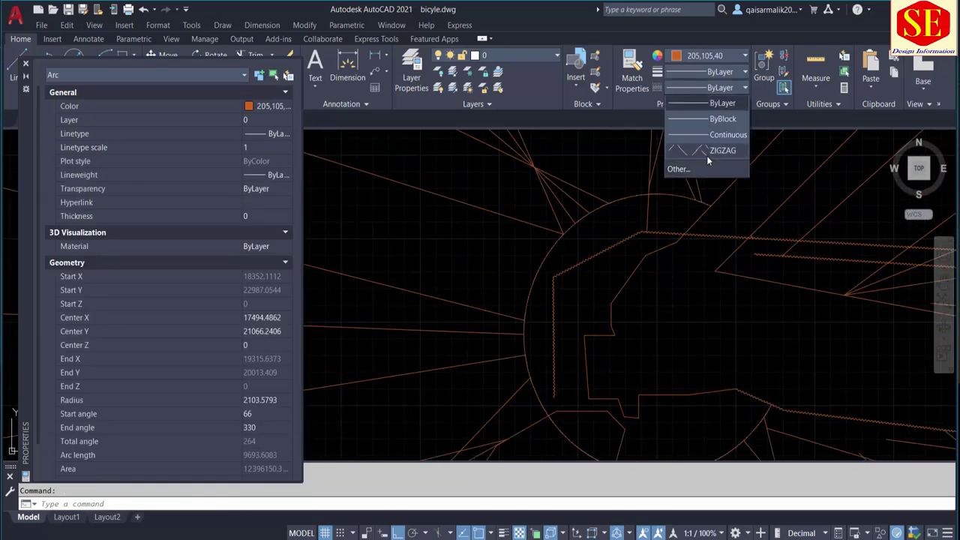
{"action": "left_click", "coordinate": [707, 155]}
{"action": "type", "text": "3"}
{"action": "key", "text": "Return"}
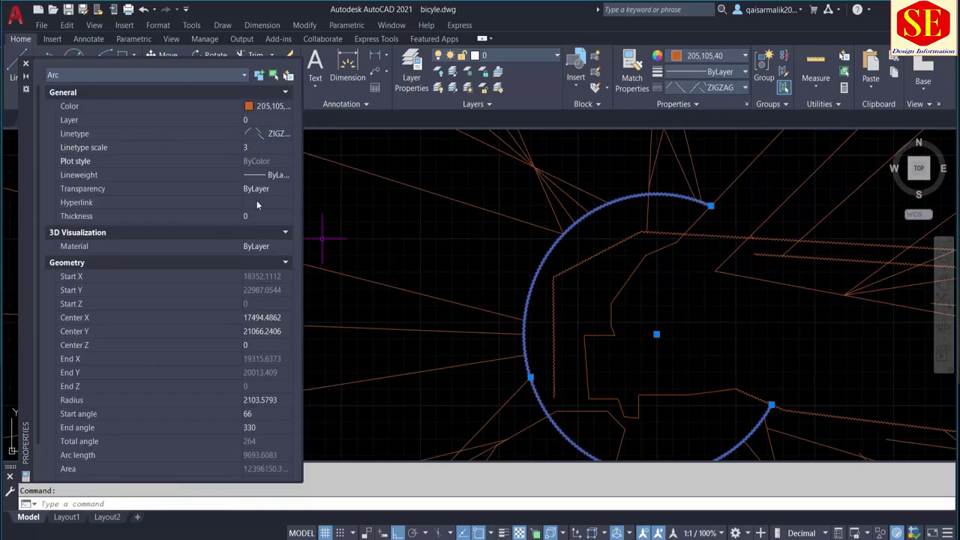
{"action": "key", "text": "Escape"}
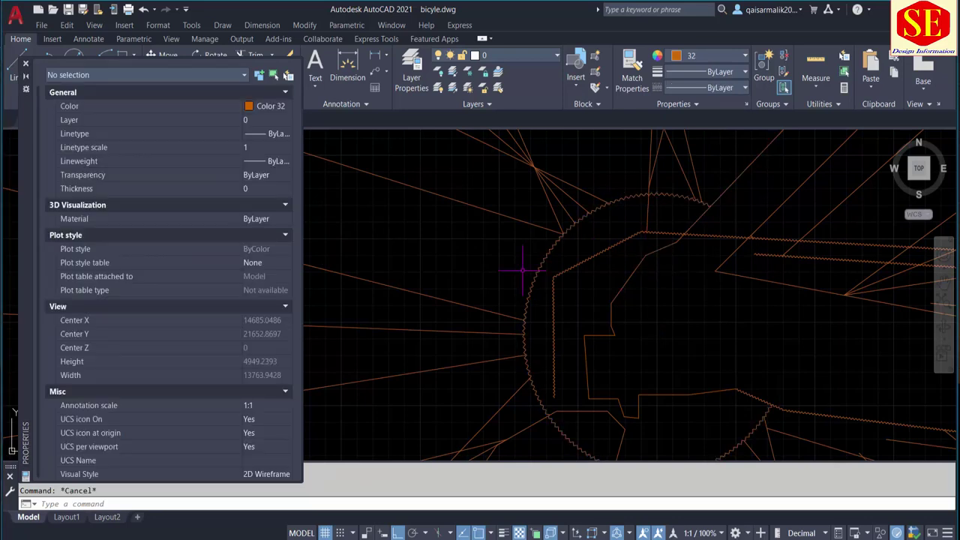
{"action": "scroll", "coordinate": [607, 275], "scroll_direction": "down", "scroll_amount": 2}
{"action": "scroll", "coordinate": [517, 251], "scroll_direction": "down", "scroll_amount": 1}
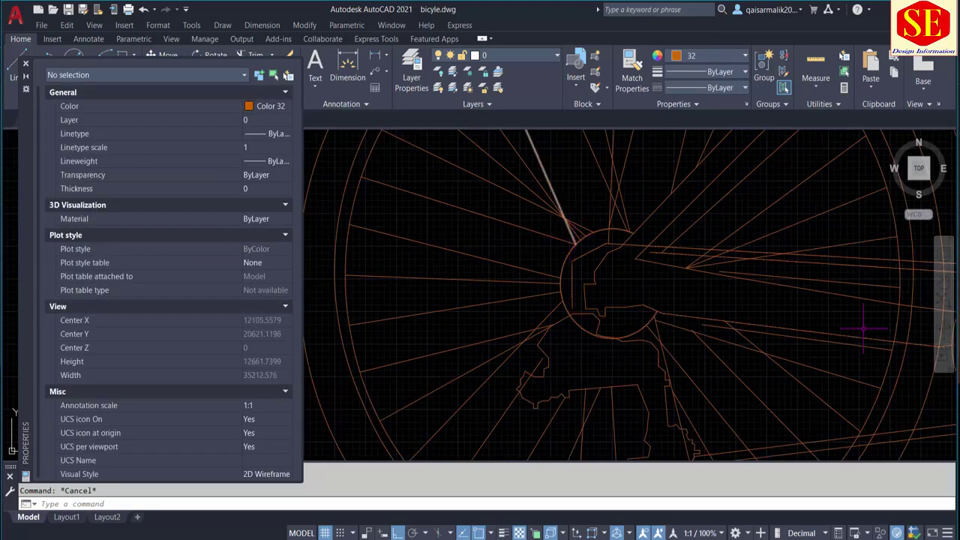
{"action": "scroll", "coordinate": [521, 259], "scroll_direction": "down", "scroll_amount": 1}
{"action": "scroll", "coordinate": [522, 285], "scroll_direction": "down", "scroll_amount": 1}
{"action": "scroll", "coordinate": [558, 311], "scroll_direction": "down", "scroll_amount": 1}
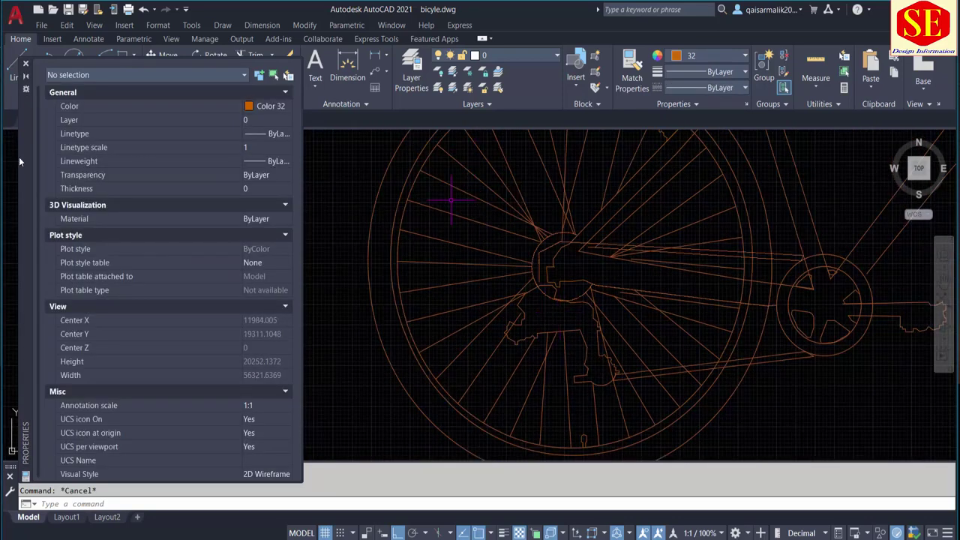
Start a hatch with its colour set to white.
{"action": "type", "text": "h"}
{"action": "key", "text": "Return"}
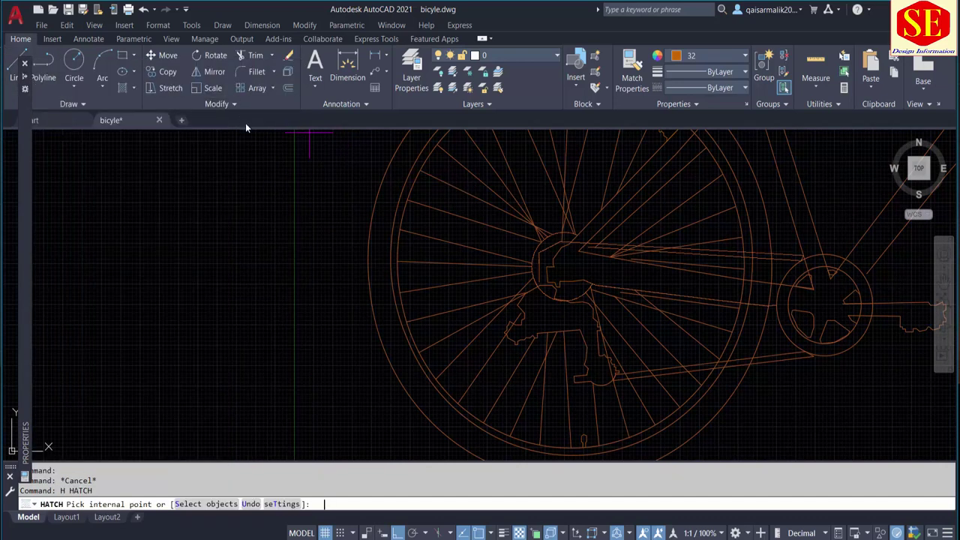
{"action": "left_click", "coordinate": [416, 72]}
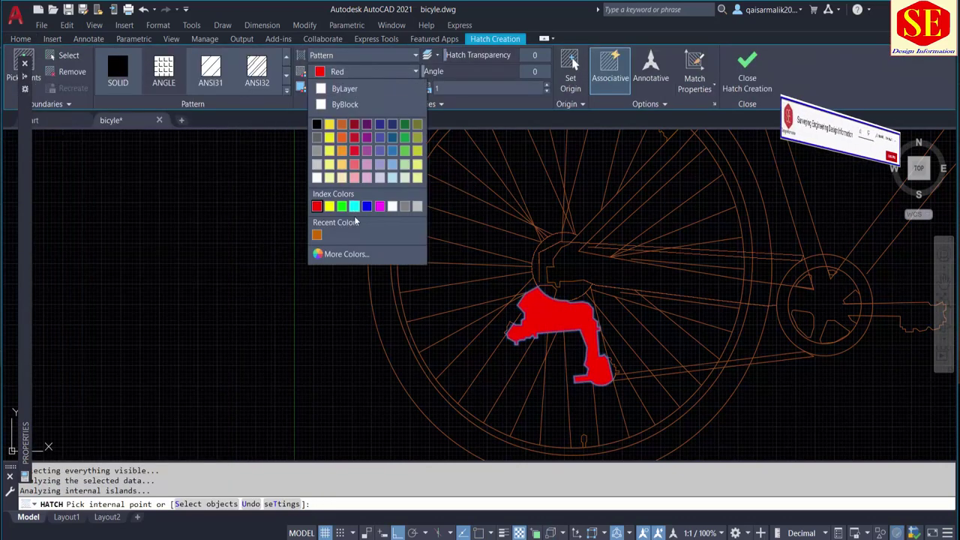
{"action": "left_click", "coordinate": [391, 207]}
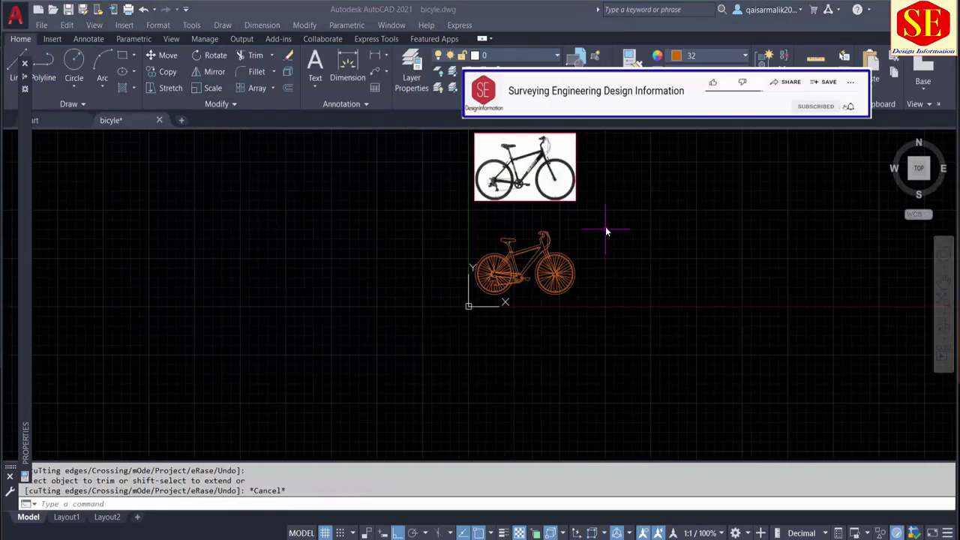
Copy the bicycle tracing and reference photo to the left of the original with CO.
{"action": "type", "text": "o"}
{"action": "key", "text": "Return"}
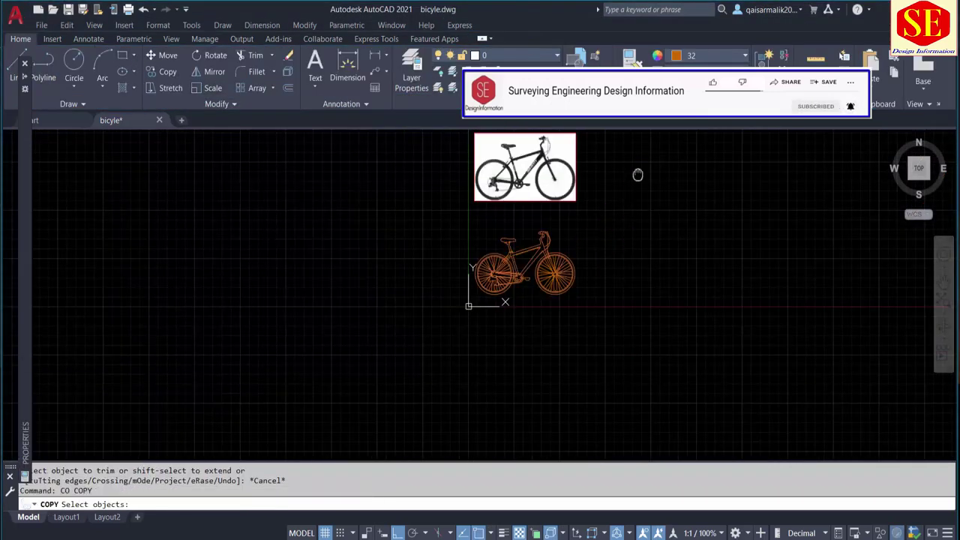
{"action": "middle_click_drag", "start_coordinate": [637, 175], "coordinate": [637, 213]}
{"action": "left_click", "coordinate": [660, 146]}
{"action": "left_click", "coordinate": [397, 379]}
{"action": "key", "text": "Return"}
{"action": "left_click", "coordinate": [761, 292]}
{"action": "left_click", "coordinate": [513, 277]}
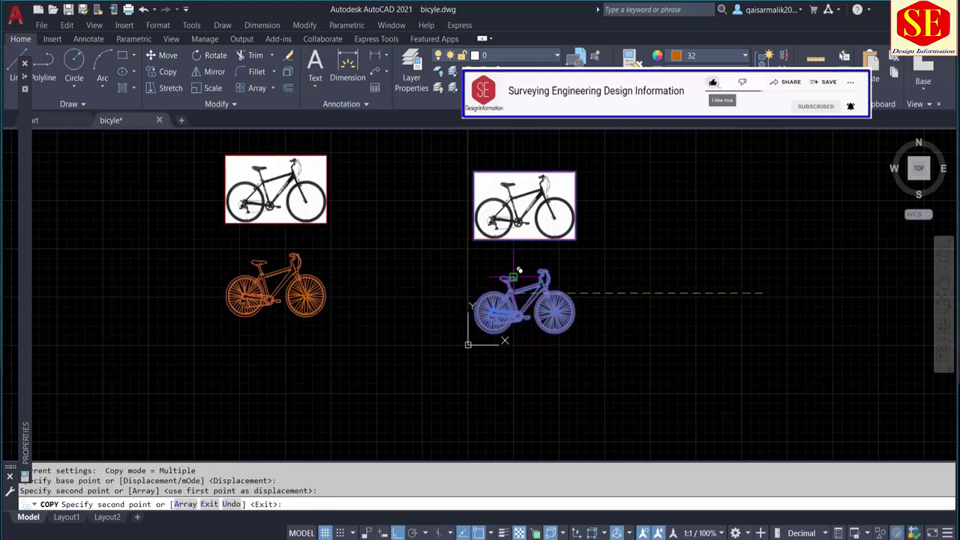
{"action": "key", "text": "Escape"}
Zoom into the bicycle's rear wheel and start a new hatch.
{"action": "middle_click_drag", "start_coordinate": [513, 277], "coordinate": [673, 322]}
{"action": "scroll", "coordinate": [475, 275], "scroll_direction": "up", "scroll_amount": 5}
{"action": "scroll", "coordinate": [456, 407], "scroll_direction": "down", "scroll_amount": 2}
{"action": "scroll", "coordinate": [418, 370], "scroll_direction": "up", "scroll_amount": 4}
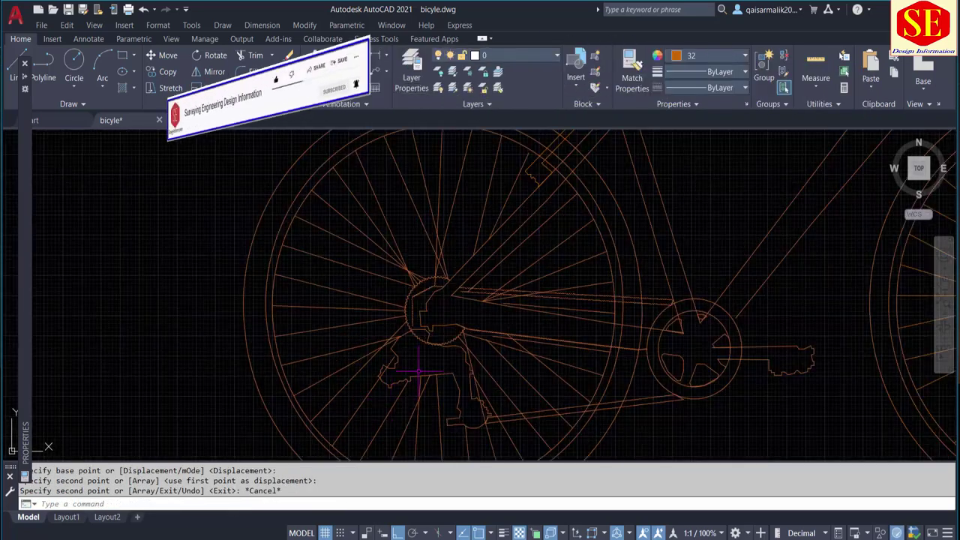
{"action": "type", "text": "h"}
{"action": "key", "text": "Return"}
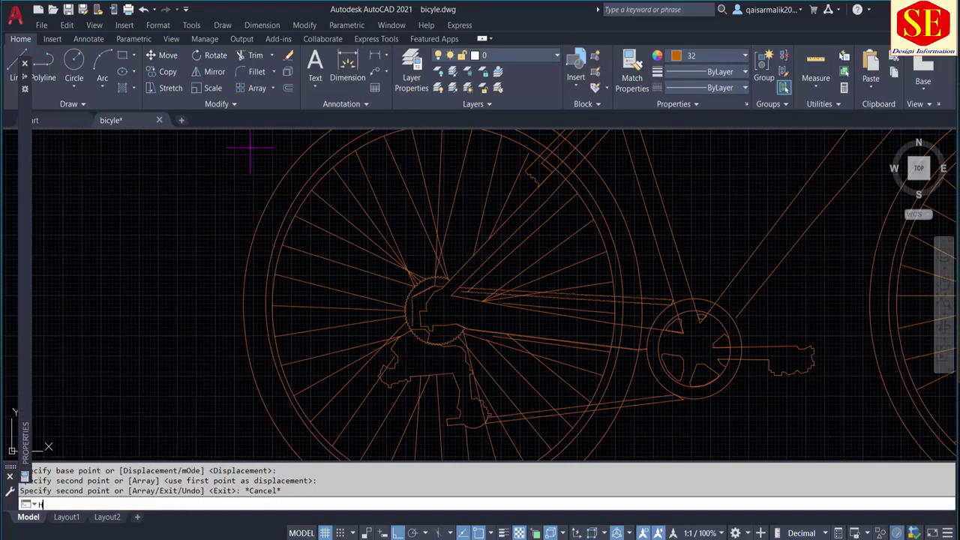
Fill the rear derailleur, chainstay and seat stay with white SOLID hatch.
{"action": "left_click", "coordinate": [118, 69]}
{"action": "left_click", "coordinate": [435, 367]}
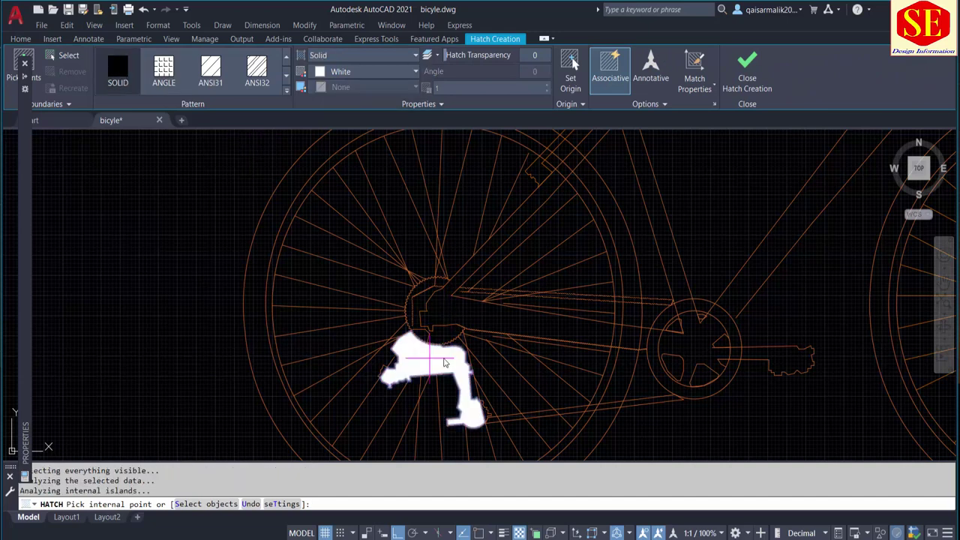
{"action": "key", "text": "Return"}
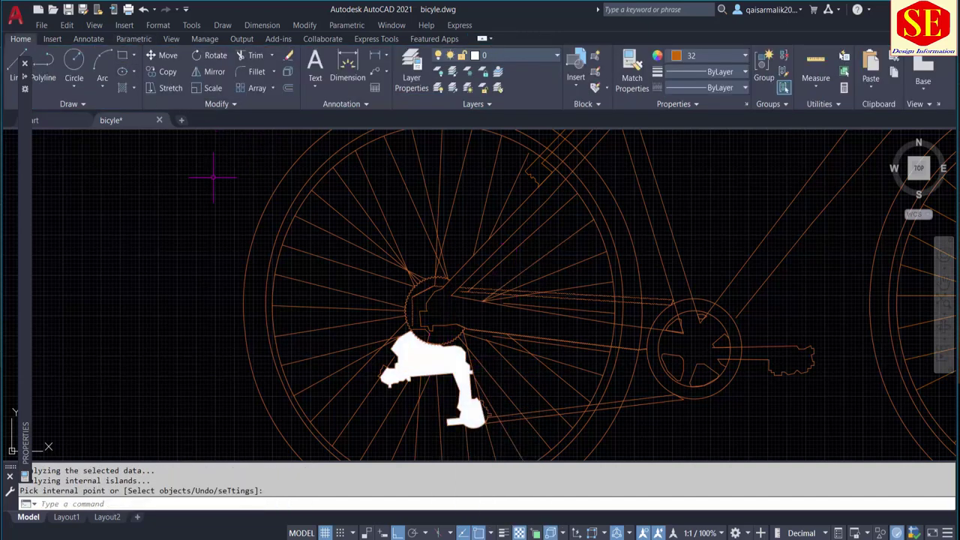
{"action": "type", "text": "h"}
{"action": "key", "text": "Return"}
{"action": "middle_click_drag", "start_coordinate": [467, 321], "coordinate": [300, 271]}
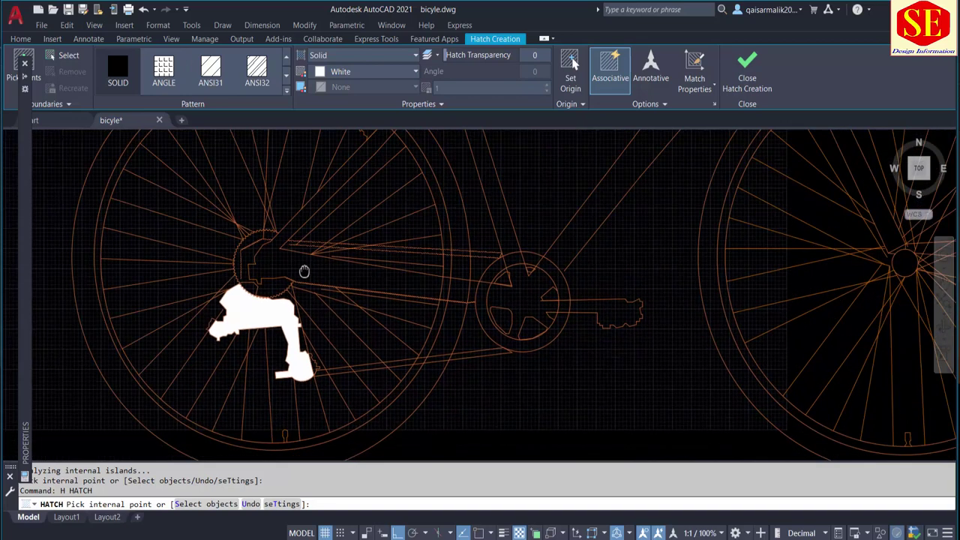
{"action": "left_click", "coordinate": [378, 278]}
{"action": "left_click", "coordinate": [379, 277]}
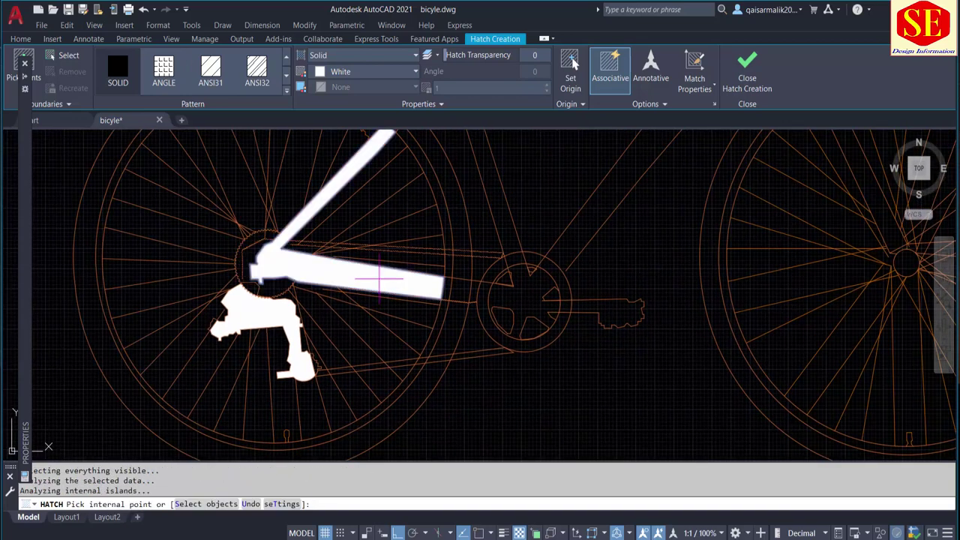
{"action": "middle_click_drag", "start_coordinate": [379, 277], "coordinate": [353, 375]}
{"action": "key", "text": "Return"}
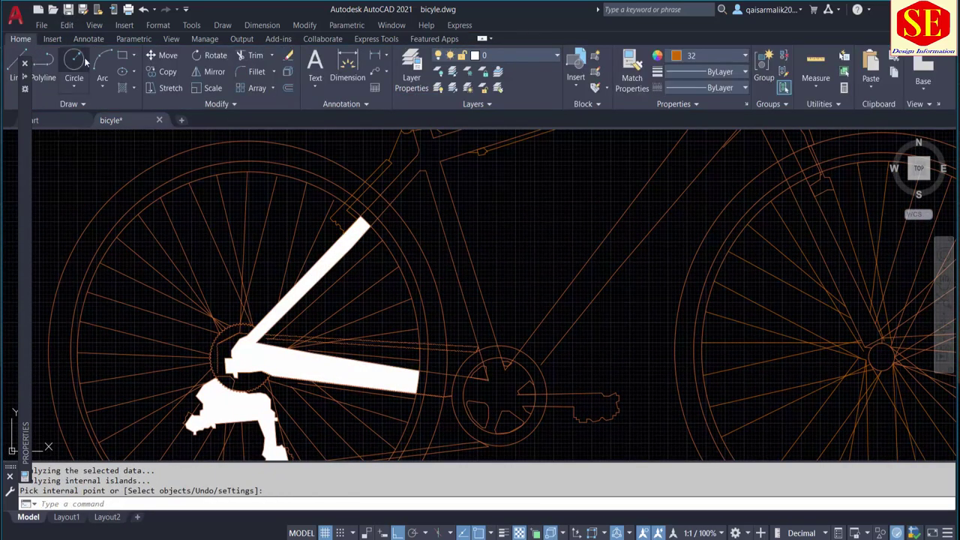
Hatch the seat stay tip, chainstay tip piece and pedal crank arm in white.
{"action": "type", "text": "h"}
{"action": "key", "text": "Return"}
{"action": "scroll", "coordinate": [402, 184], "scroll_direction": "up", "scroll_amount": 3}
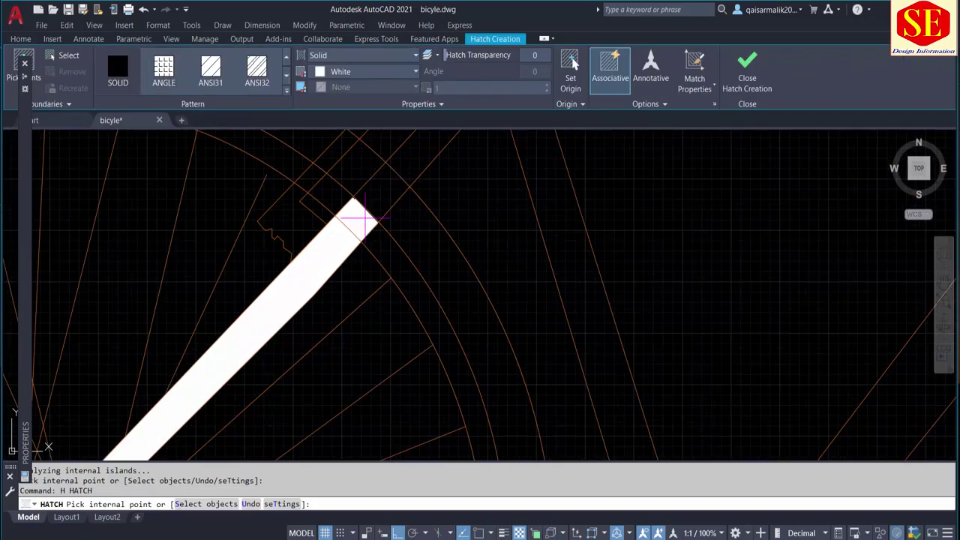
{"action": "left_click", "coordinate": [360, 210]}
{"action": "scroll", "coordinate": [522, 270], "scroll_direction": "down", "scroll_amount": 3}
{"action": "left_click", "coordinate": [501, 367]}
{"action": "scroll", "coordinate": [501, 368], "scroll_direction": "up", "scroll_amount": 2}
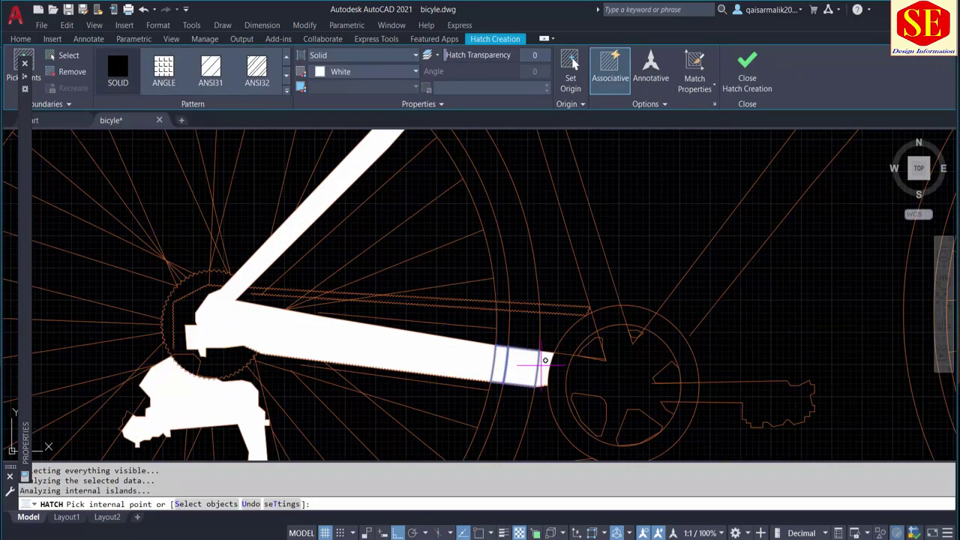
{"action": "scroll", "coordinate": [502, 307], "scroll_direction": "down", "scroll_amount": 2}
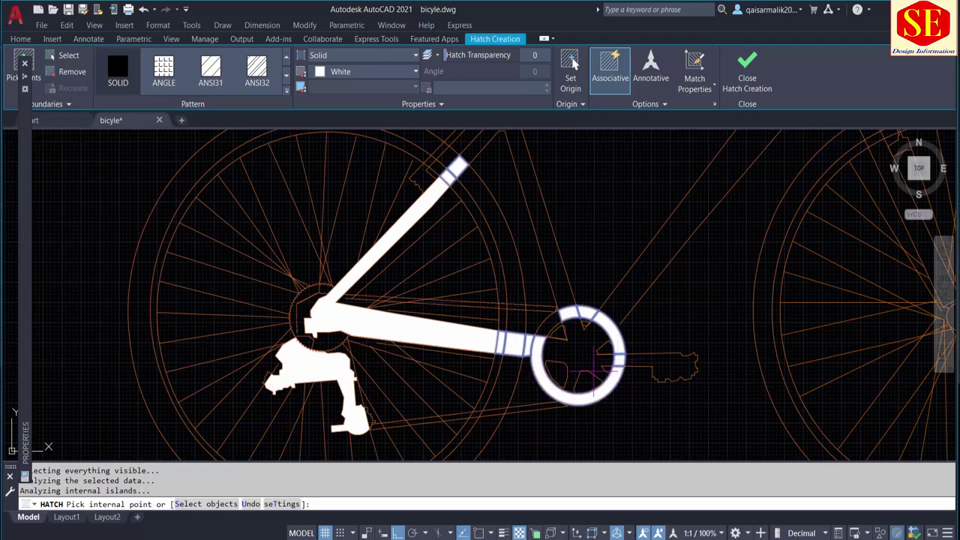
{"action": "left_click", "coordinate": [551, 322]}
{"action": "scroll", "coordinate": [636, 360], "scroll_direction": "up", "scroll_amount": 1}
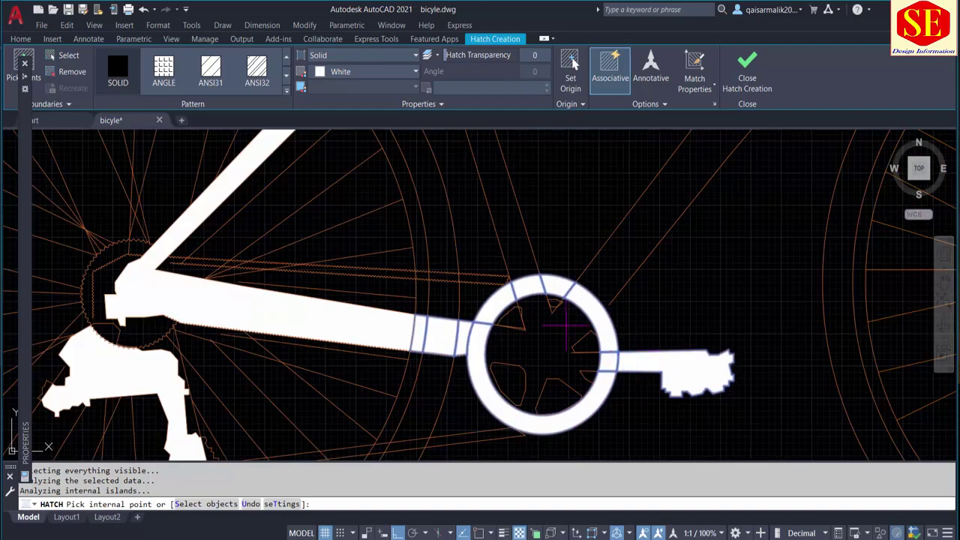
{"action": "scroll", "coordinate": [540, 330], "scroll_direction": "down", "scroll_amount": 2}
{"action": "scroll", "coordinate": [603, 300], "scroll_direction": "down", "scroll_amount": 2}
{"action": "middle_click_drag", "start_coordinate": [604, 300], "coordinate": [512, 273]}
{"action": "key", "text": "Escape"}
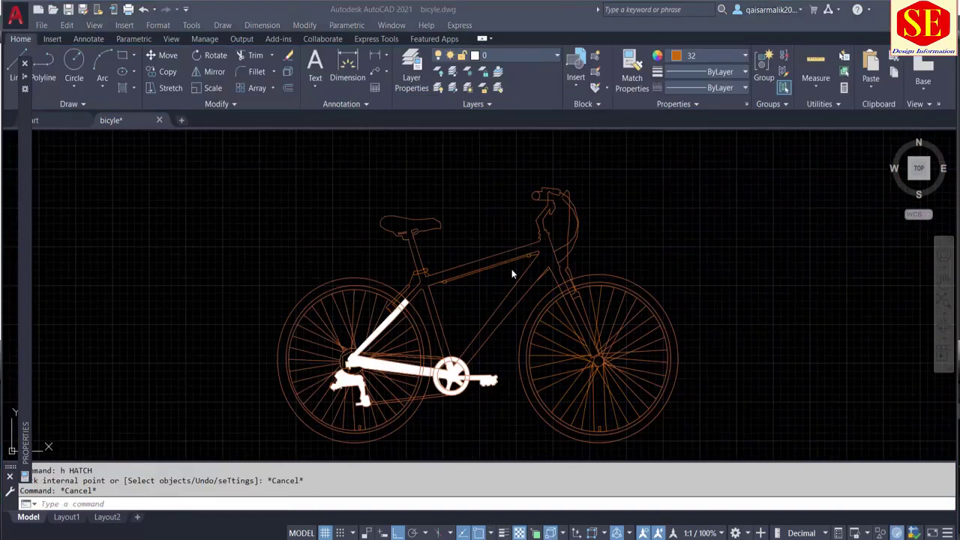
Fill the main frame tubes and the seat with white hatch.
{"action": "type", "text": "h"}
{"action": "key", "text": "Return"}
{"action": "left_click", "coordinate": [465, 274]}
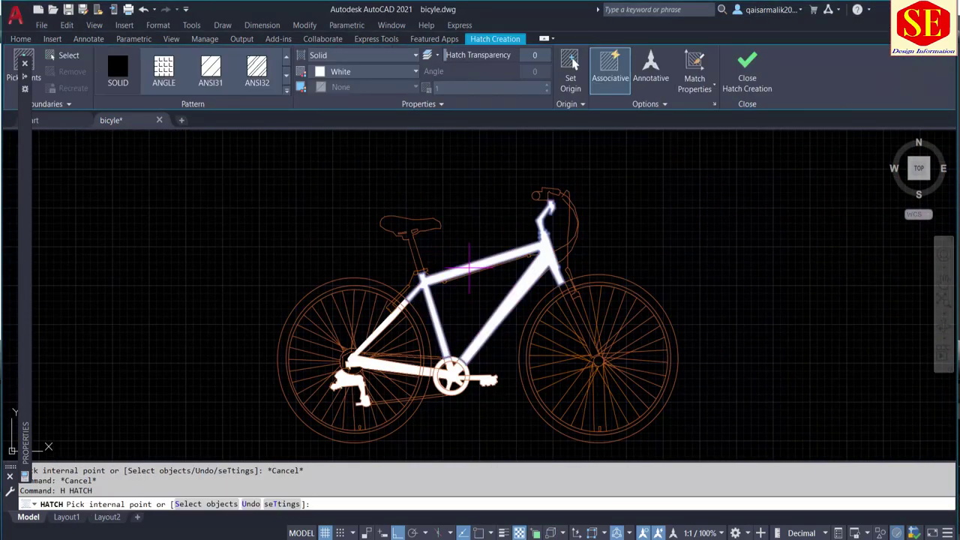
{"action": "right_click", "coordinate": [471, 272]}
{"action": "left_click", "coordinate": [497, 277]}
{"action": "key", "text": "Return"}
{"action": "left_click", "coordinate": [409, 225]}
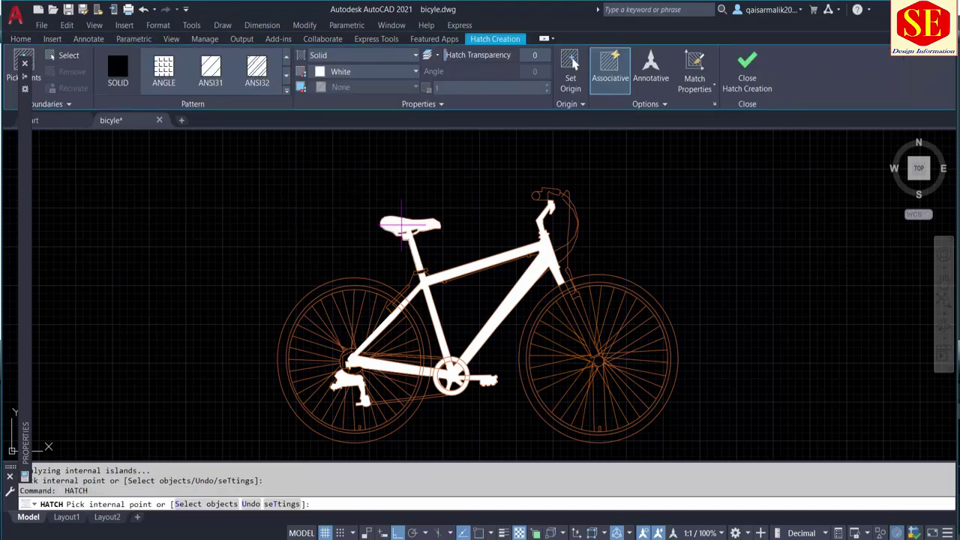
{"action": "key", "text": "Return"}
Abandon a trim, then hatch the front fork and front hub in white.
{"action": "scroll", "coordinate": [559, 279], "scroll_direction": "up", "scroll_amount": 5}
{"action": "type", "text": "tr"}
{"action": "key", "text": "Return"}
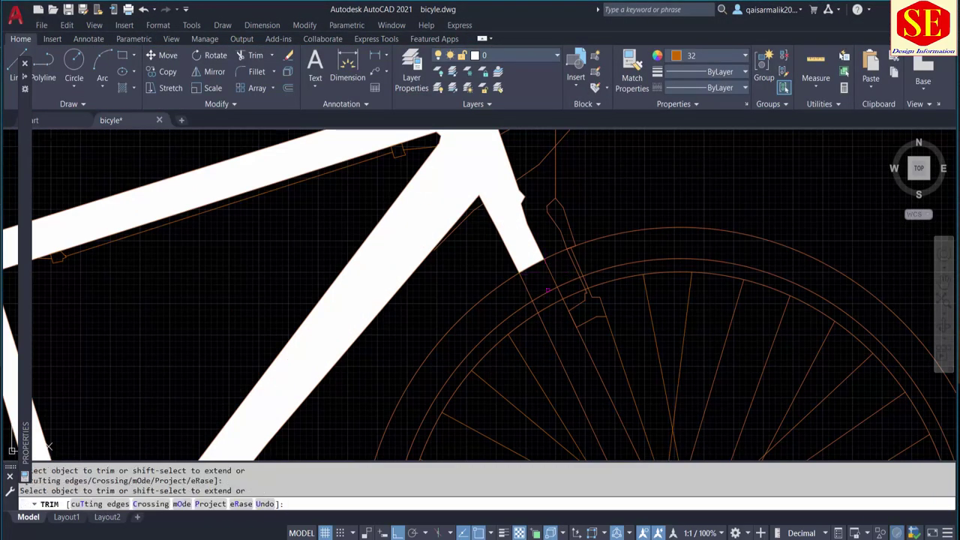
{"action": "scroll", "coordinate": [553, 308], "scroll_direction": "down", "scroll_amount": 5}
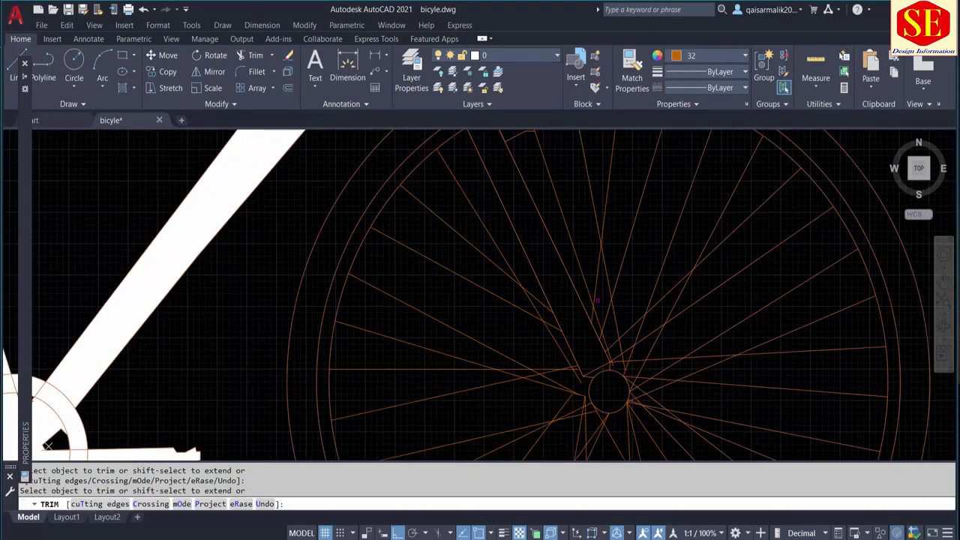
{"action": "key", "text": "Escape"}
{"action": "type", "text": "h"}
{"action": "key", "text": "Return"}
{"action": "left_click", "coordinate": [546, 248]}
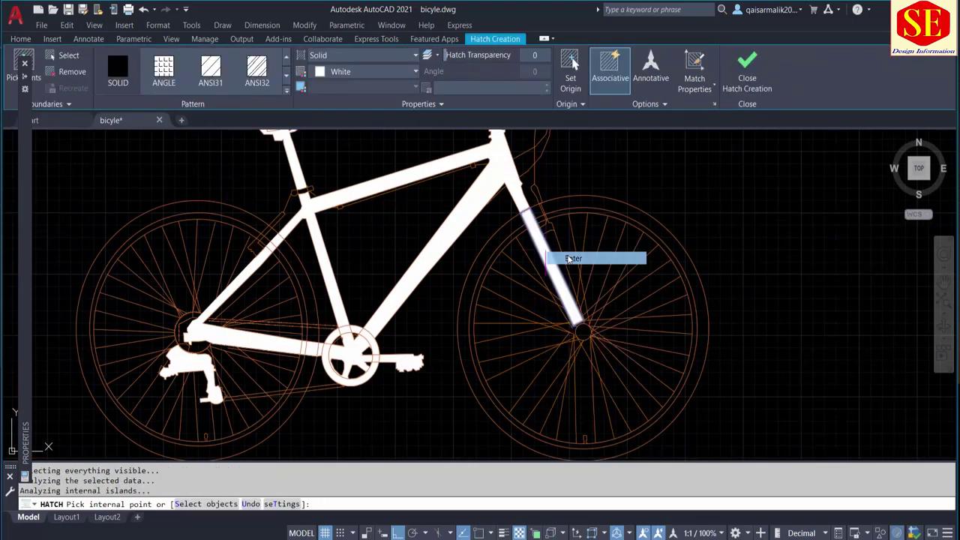
{"action": "left_click", "coordinate": [581, 331]}
{"action": "key", "text": "Escape"}
Fill the front wheel rim and the area near the front hub with white hatch.
{"action": "scroll", "coordinate": [593, 334], "scroll_direction": "up", "scroll_amount": 5}
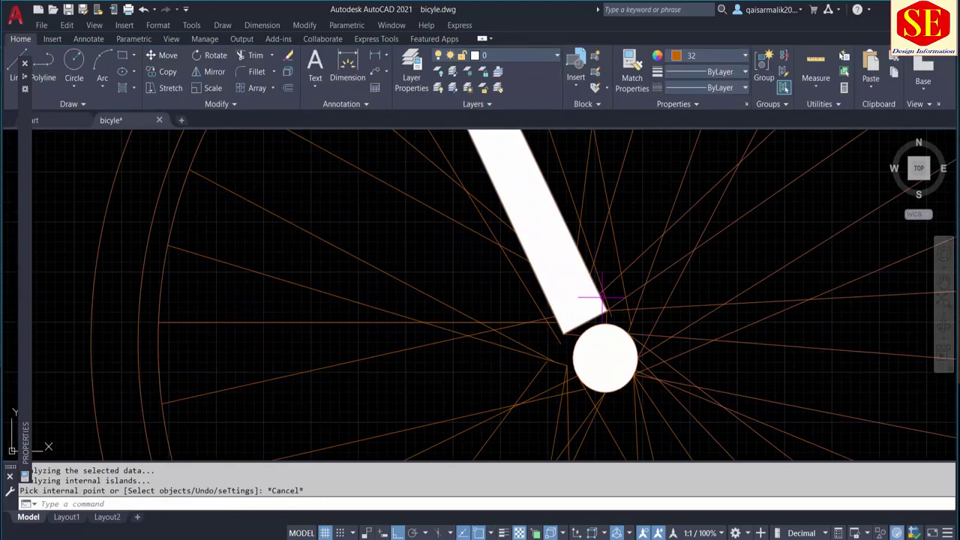
{"action": "key", "text": "Return"}
{"action": "left_click", "coordinate": [594, 337]}
{"action": "scroll", "coordinate": [592, 329], "scroll_direction": "down", "scroll_amount": 5}
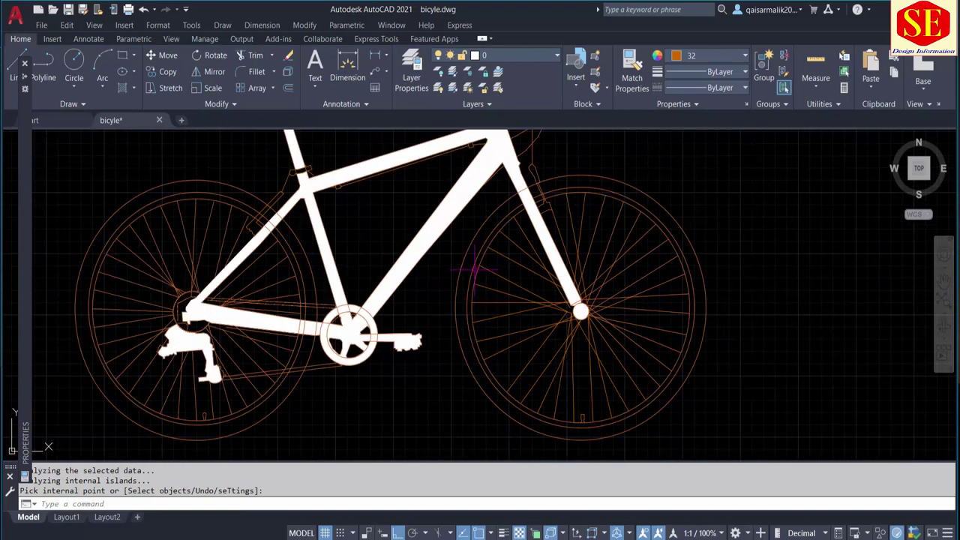
{"action": "scroll", "coordinate": [592, 341], "scroll_direction": "up", "scroll_amount": 3}
{"action": "scroll", "coordinate": [425, 180], "scroll_direction": "down", "scroll_amount": 3}
{"action": "left_click", "coordinate": [421, 184]}
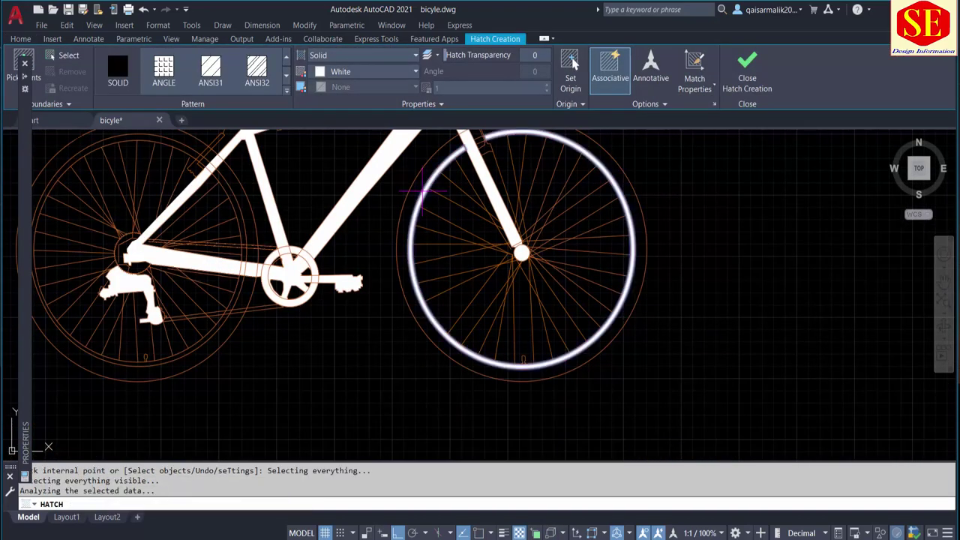
{"action": "right_click", "coordinate": [444, 195]}
{"action": "left_click", "coordinate": [456, 204]}
{"action": "scroll", "coordinate": [461, 195], "scroll_direction": "up", "scroll_amount": 5}
{"action": "scroll", "coordinate": [499, 247], "scroll_direction": "down", "scroll_amount": 2}
{"action": "scroll", "coordinate": [500, 267], "scroll_direction": "down", "scroll_amount": 2}
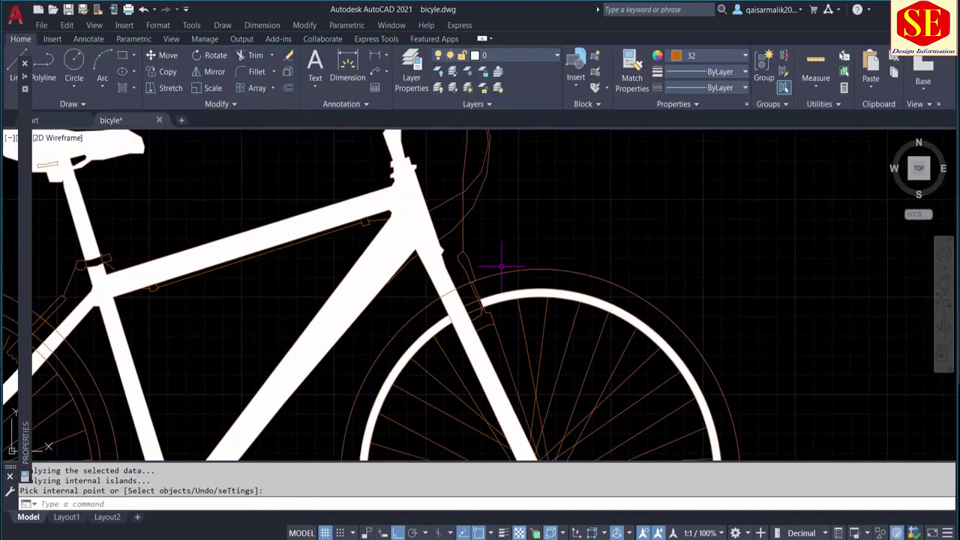
Hatch the small wedges and gaps between the fork and front wheel in white.
{"action": "key", "text": "Return"}
{"action": "left_click", "coordinate": [478, 304]}
{"action": "key", "text": "Return"}
{"action": "key", "text": "Return"}
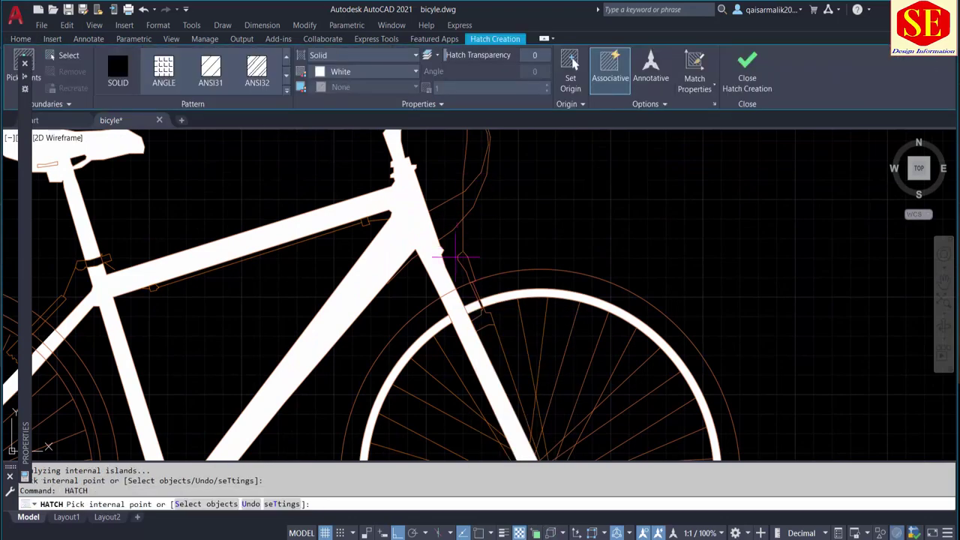
{"action": "left_click", "coordinate": [463, 266]}
{"action": "left_click", "coordinate": [467, 281]}
{"action": "scroll", "coordinate": [467, 283], "scroll_direction": "up", "scroll_amount": 1}
{"action": "left_click", "coordinate": [494, 338]}
{"action": "scroll", "coordinate": [493, 338], "scroll_direction": "up", "scroll_amount": 2}
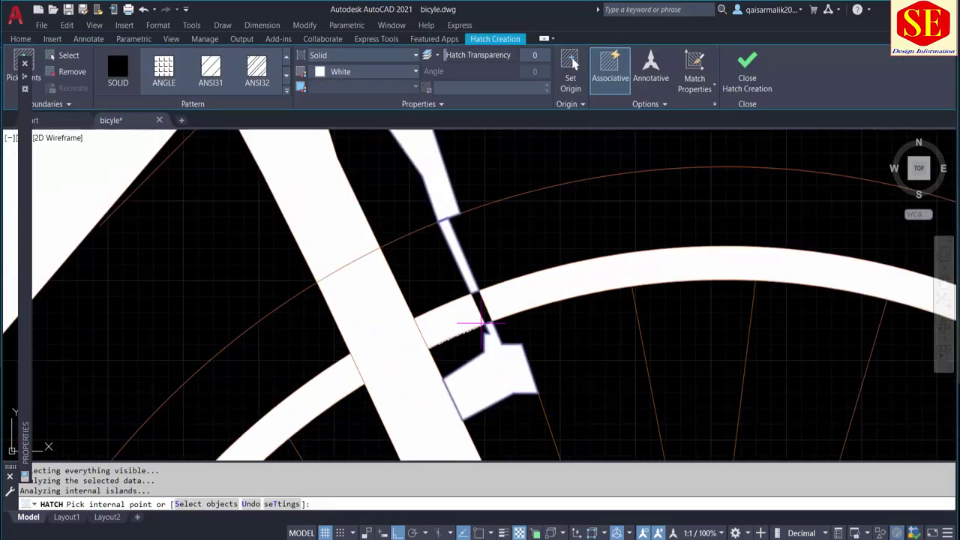
{"action": "scroll", "coordinate": [481, 308], "scroll_direction": "down", "scroll_amount": 3}
{"action": "key", "text": "Escape"}
{"action": "scroll", "coordinate": [480, 308], "scroll_direction": "down", "scroll_amount": 2}
{"action": "scroll", "coordinate": [353, 220], "scroll_direction": "up", "scroll_amount": 3}
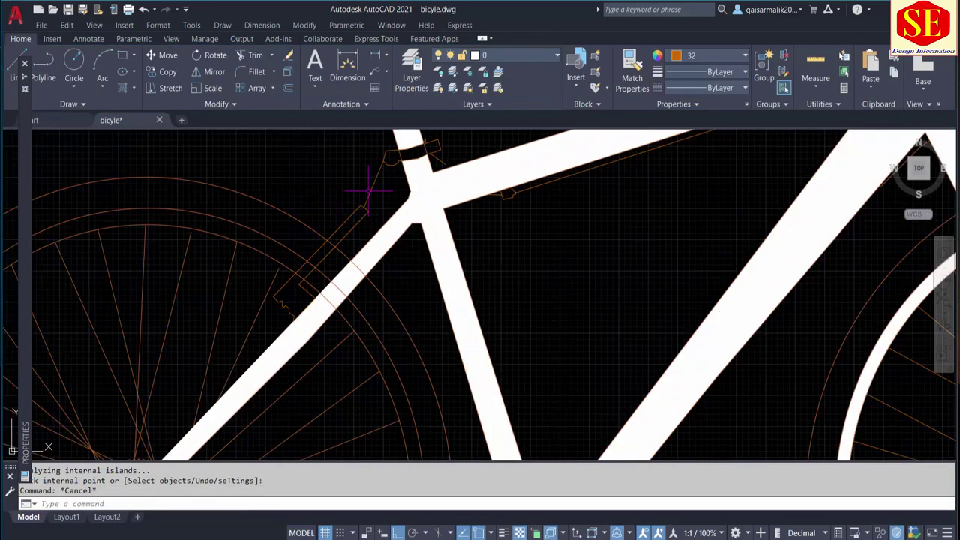
Try hatching the small bracket on the seat tube, then cancel the fill.
{"action": "key", "text": "Return"}
{"action": "left_click", "coordinate": [353, 219]}
{"action": "scroll", "coordinate": [337, 225], "scroll_direction": "down", "scroll_amount": 2}
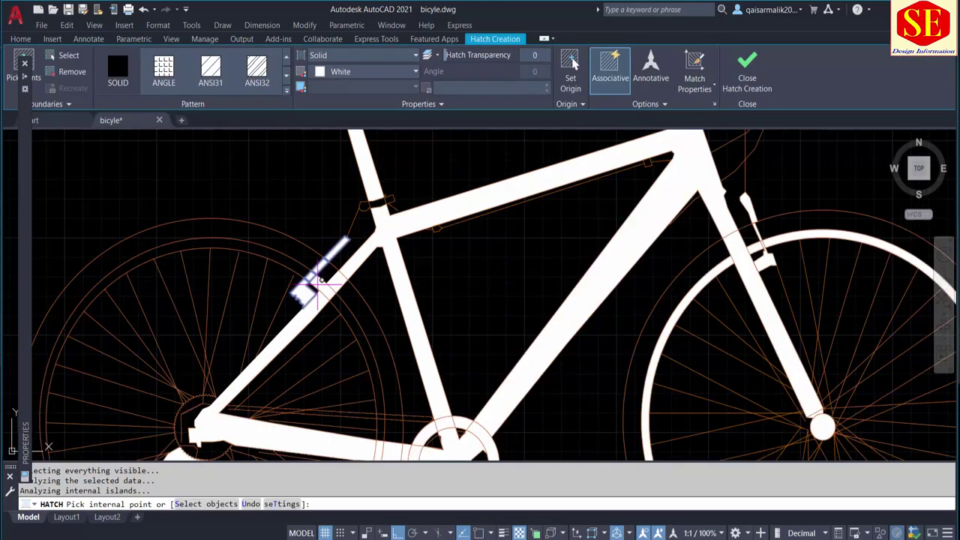
{"action": "right_click", "coordinate": [332, 203]}
{"action": "key", "text": "Escape"}
{"action": "scroll", "coordinate": [380, 201], "scroll_direction": "up", "scroll_amount": 2}
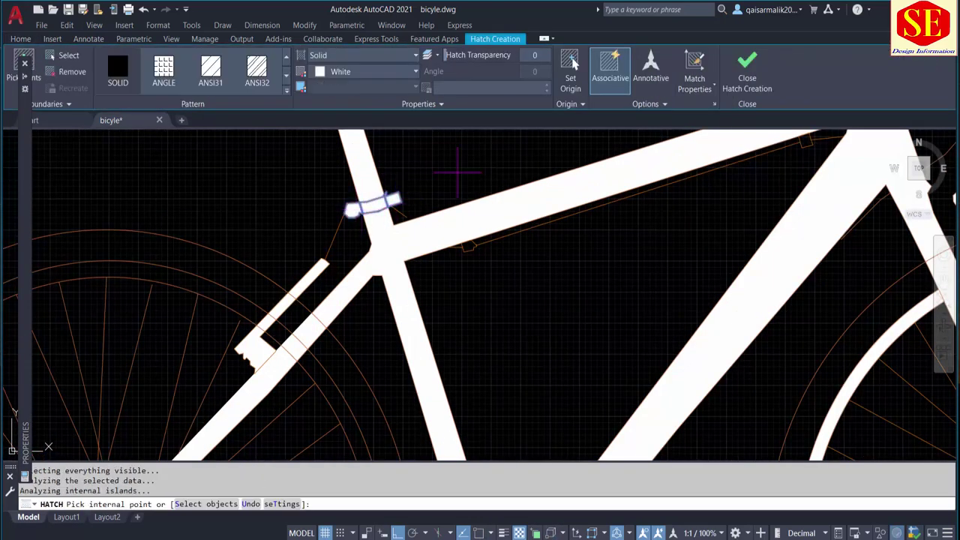
{"action": "scroll", "coordinate": [457, 173], "scroll_direction": "down", "scroll_amount": 3}
{"action": "scroll", "coordinate": [456, 285], "scroll_direction": "up", "scroll_amount": 4}
{"action": "scroll", "coordinate": [675, 236], "scroll_direction": "down", "scroll_amount": 2}
{"action": "scroll", "coordinate": [630, 235], "scroll_direction": "up", "scroll_amount": 2}
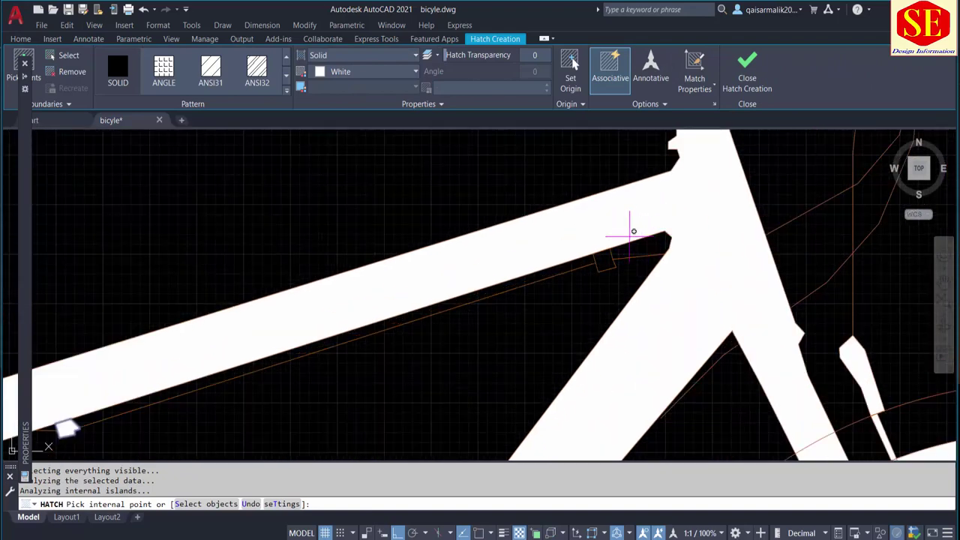
{"action": "scroll", "coordinate": [602, 261], "scroll_direction": "down", "scroll_amount": 2}
{"action": "key", "text": "Escape"}
{"action": "scroll", "coordinate": [570, 258], "scroll_direction": "down", "scroll_amount": 2}
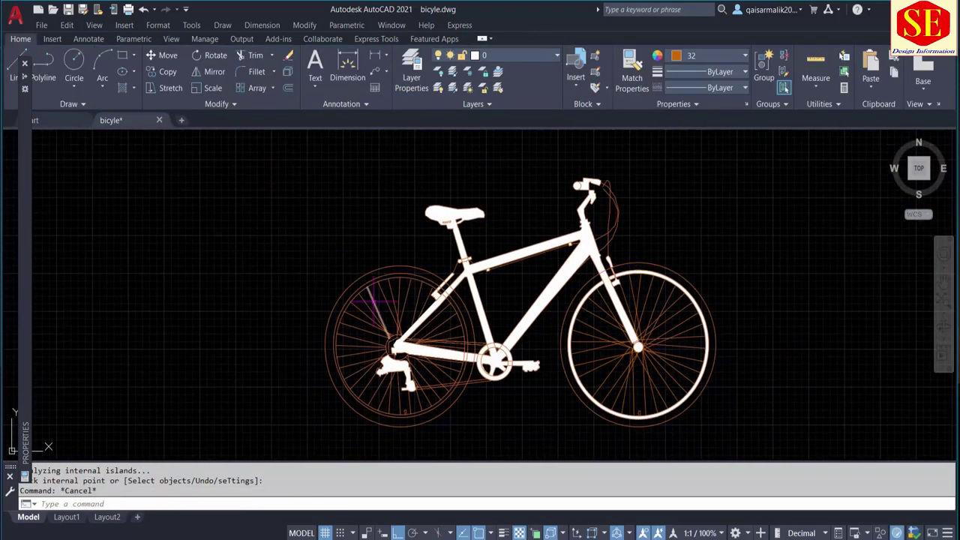
{"action": "scroll", "coordinate": [317, 192], "scroll_direction": "up", "scroll_amount": 2}
Add the rear wheel rim to the white solid fill and finish that hatch.
{"action": "left_click", "coordinate": [506, 428]}
{"action": "scroll", "coordinate": [502, 408], "scroll_direction": "up", "scroll_amount": 1}
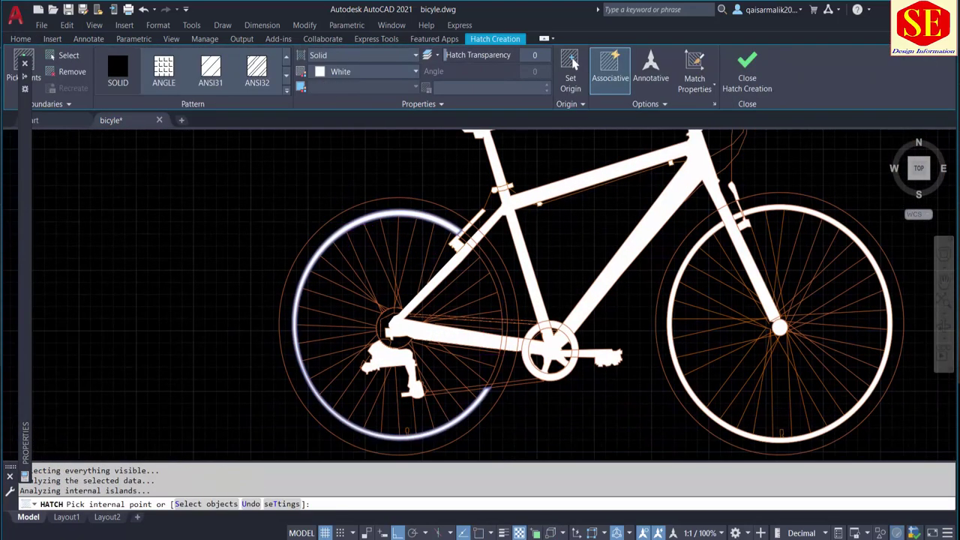
{"action": "scroll", "coordinate": [497, 389], "scroll_direction": "up", "scroll_amount": 1}
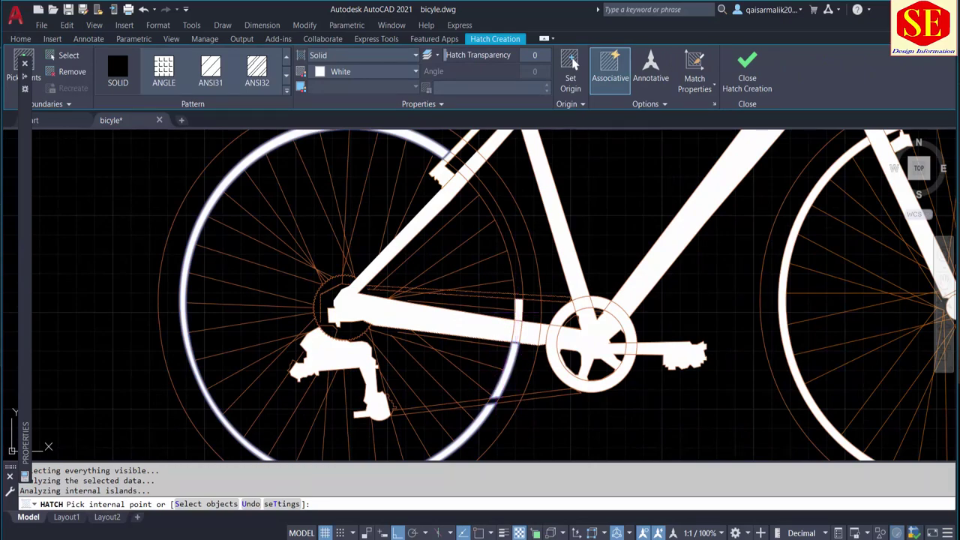
{"action": "scroll", "coordinate": [424, 150], "scroll_direction": "up", "scroll_amount": 1}
{"action": "key", "text": "Return"}
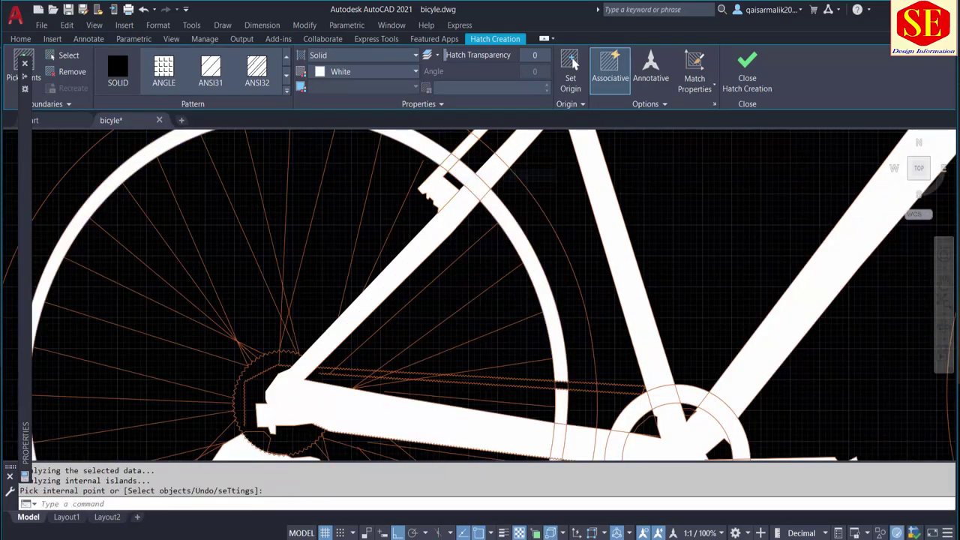
{"action": "scroll", "coordinate": [642, 390], "scroll_direction": "down", "scroll_amount": 3}
{"action": "key", "text": "Escape"}
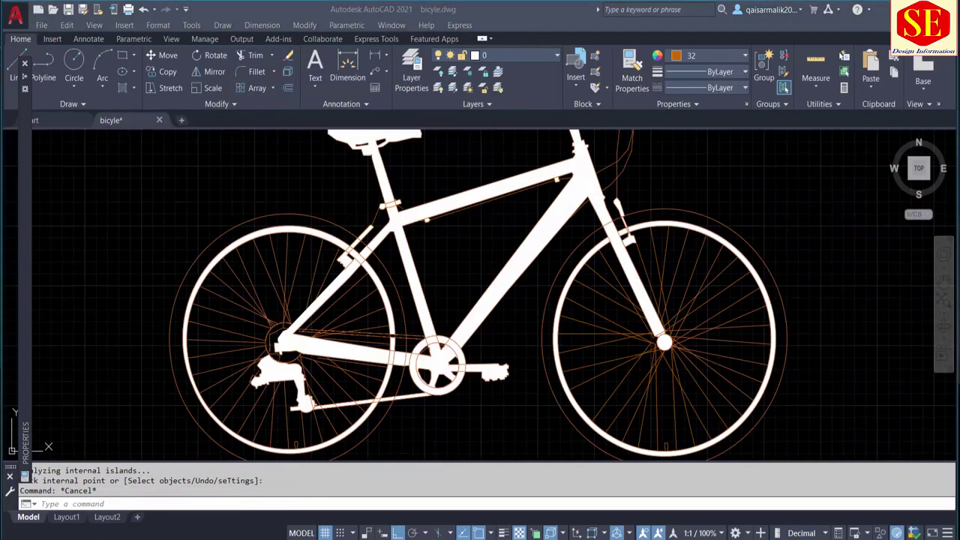
{"action": "type", "text": "h"}
Start a new hatch filling the rear sprocket and the first chain slivers beside it.
{"action": "key", "text": "Return"}
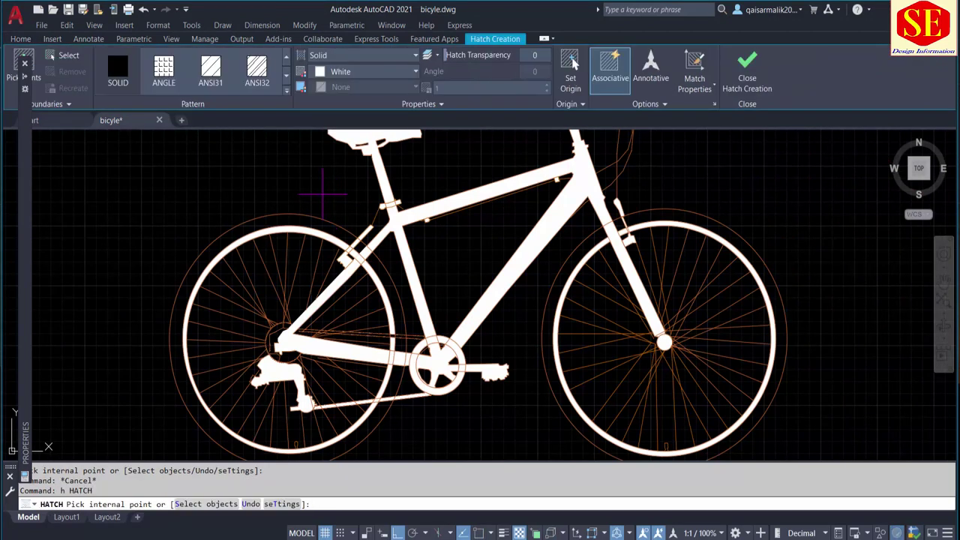
{"action": "scroll", "coordinate": [259, 353], "scroll_direction": "up", "scroll_amount": 4}
{"action": "left_click", "coordinate": [281, 345]}
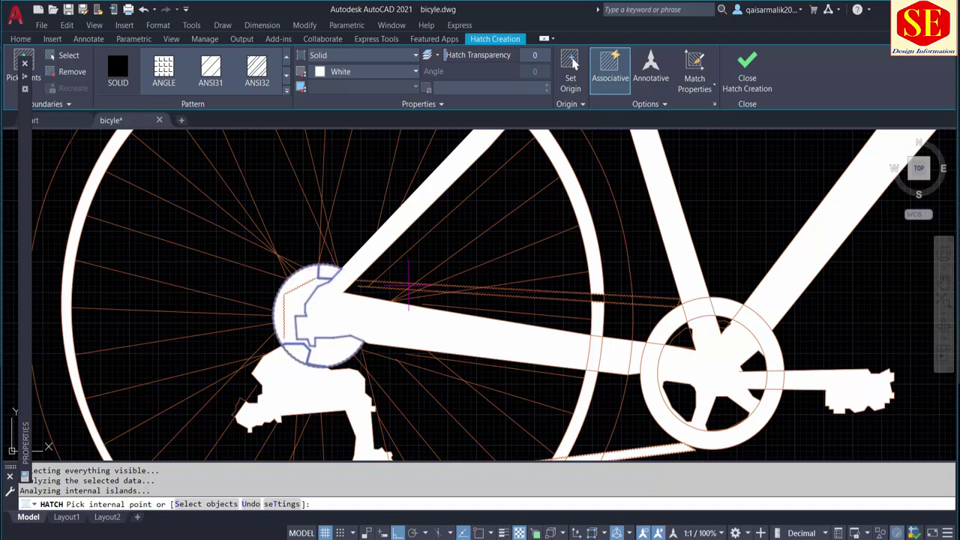
{"action": "scroll", "coordinate": [364, 281], "scroll_direction": "up", "scroll_amount": 3}
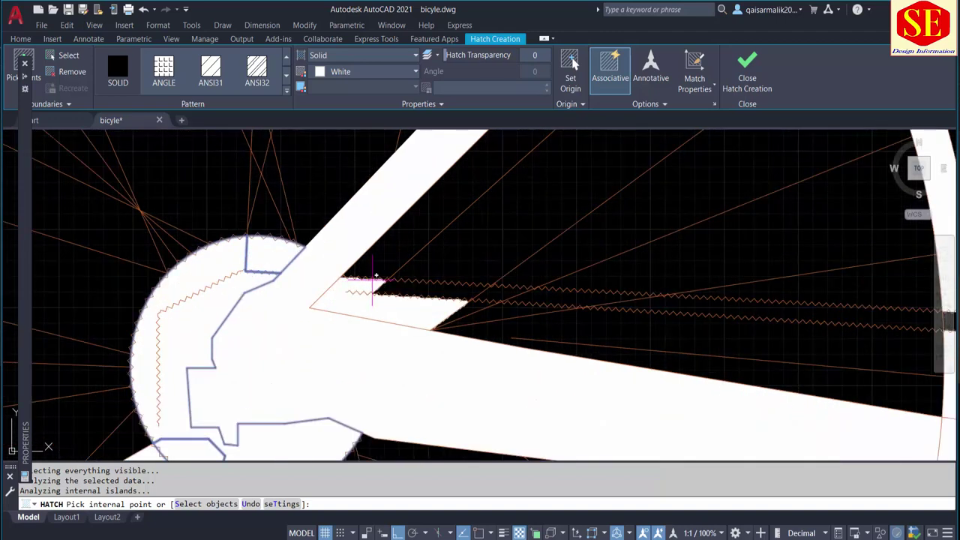
{"action": "left_click", "coordinate": [412, 288]}
{"action": "left_click", "coordinate": [527, 300]}
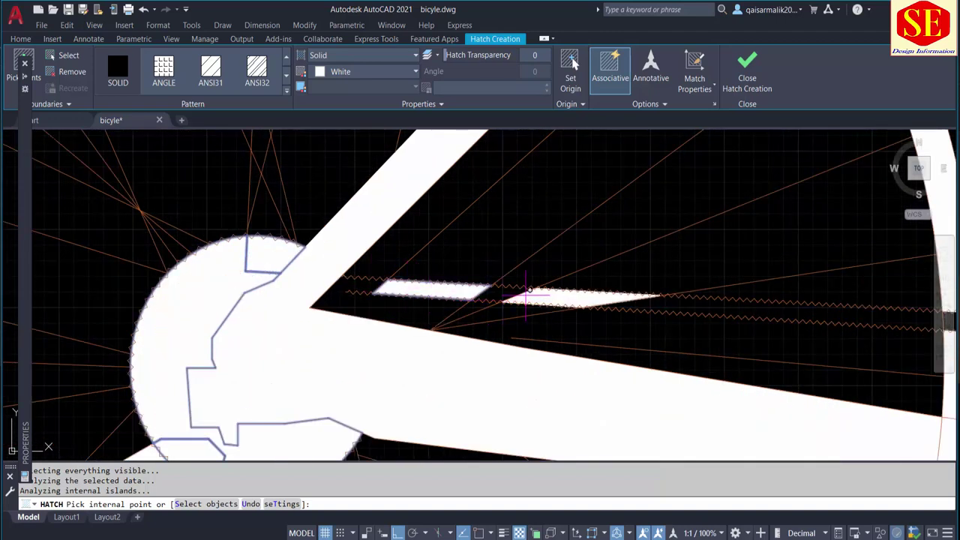
Extend the white chain fill past the tyre toward the chainring and commit the hatch.
{"action": "middle_click_drag", "start_coordinate": [589, 300], "coordinate": [358, 261]}
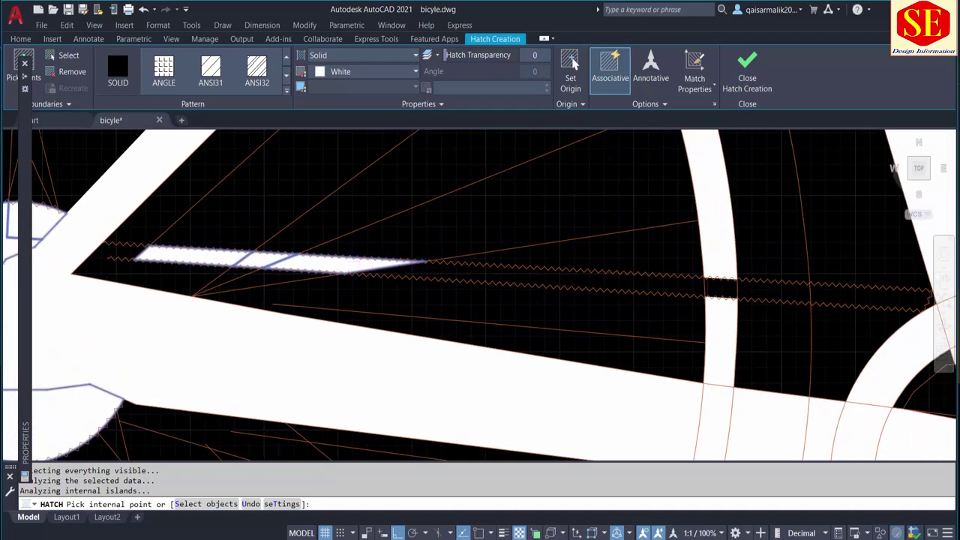
{"action": "left_click", "coordinate": [431, 276]}
{"action": "middle_click_drag", "start_coordinate": [714, 289], "coordinate": [556, 289]}
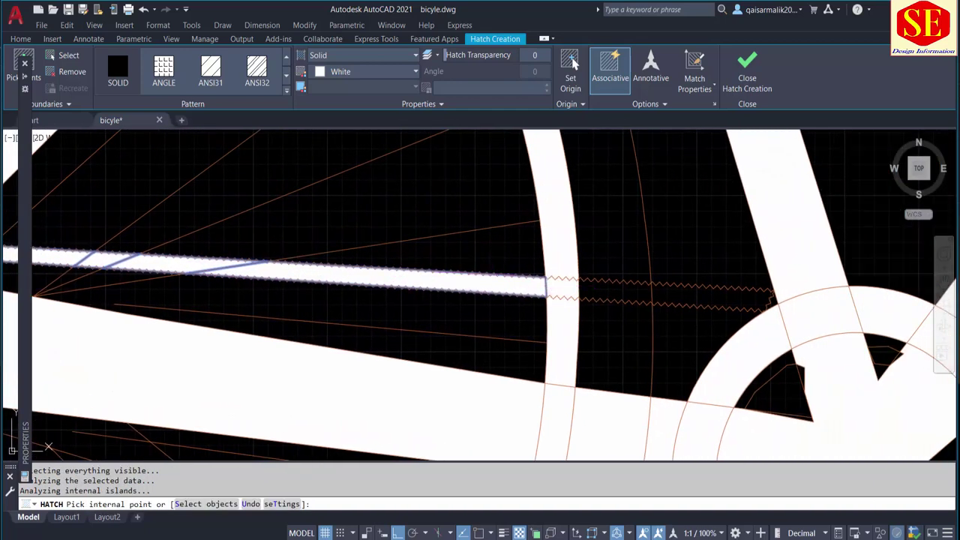
{"action": "left_click", "coordinate": [611, 294]}
{"action": "scroll", "coordinate": [669, 289], "scroll_direction": "down", "scroll_amount": 2}
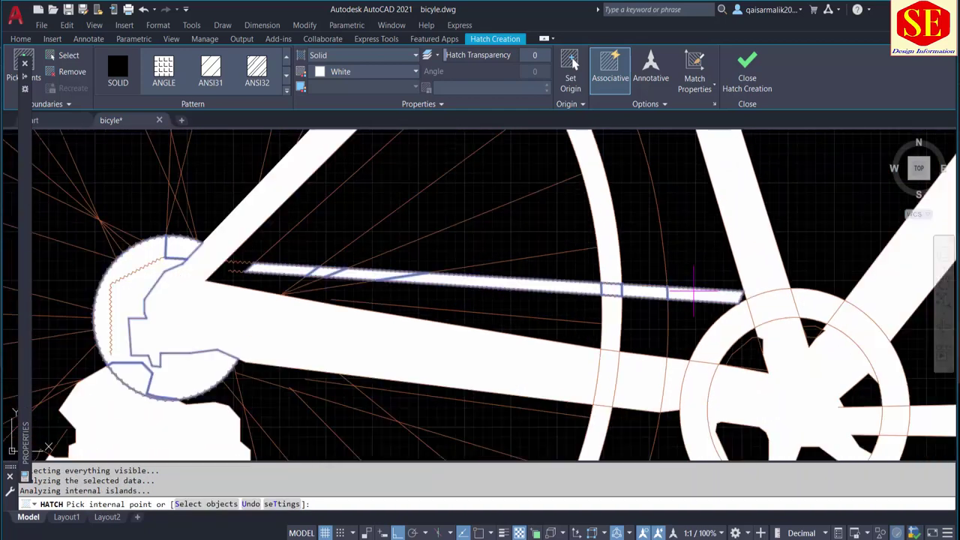
{"action": "right_click", "coordinate": [687, 259]}
{"action": "left_click", "coordinate": [705, 270]}
{"action": "scroll", "coordinate": [705, 270], "scroll_direction": "down", "scroll_amount": 5}
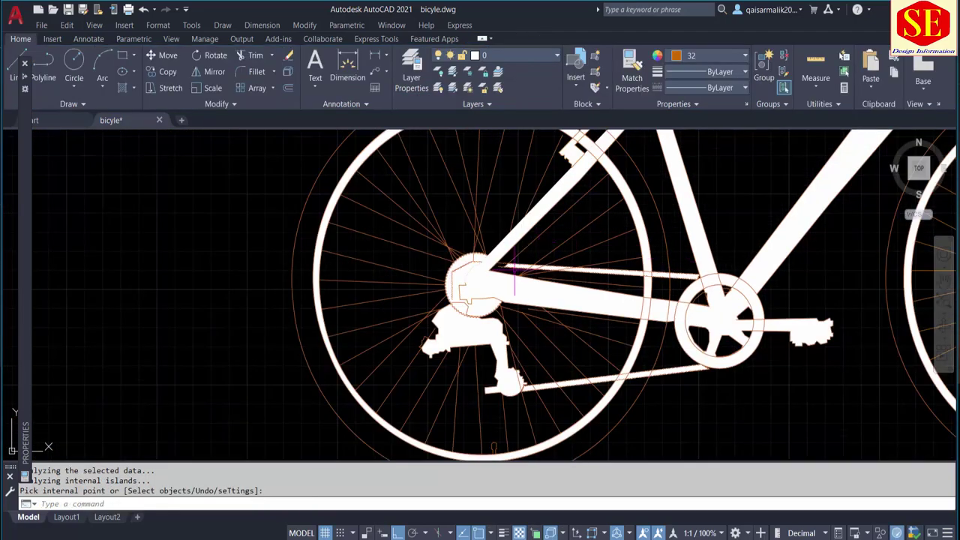
Start another hatch with H, pick one more area, then cancel it.
{"action": "scroll", "coordinate": [511, 264], "scroll_direction": "up", "scroll_amount": 6}
{"action": "scroll", "coordinate": [443, 257], "scroll_direction": "up", "scroll_amount": 2}
{"action": "type", "text": "ex"}
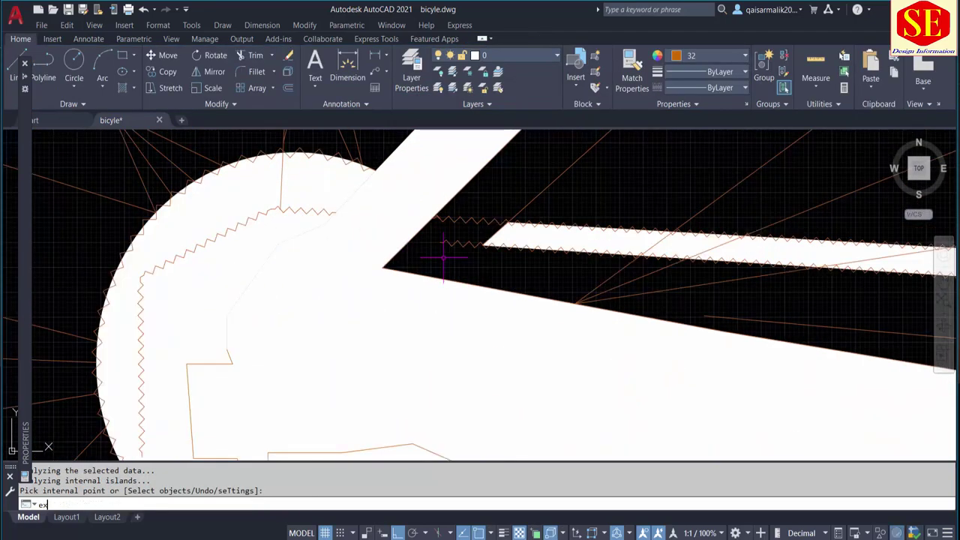
{"action": "key", "text": "Return"}
{"action": "key", "text": "Escape"}
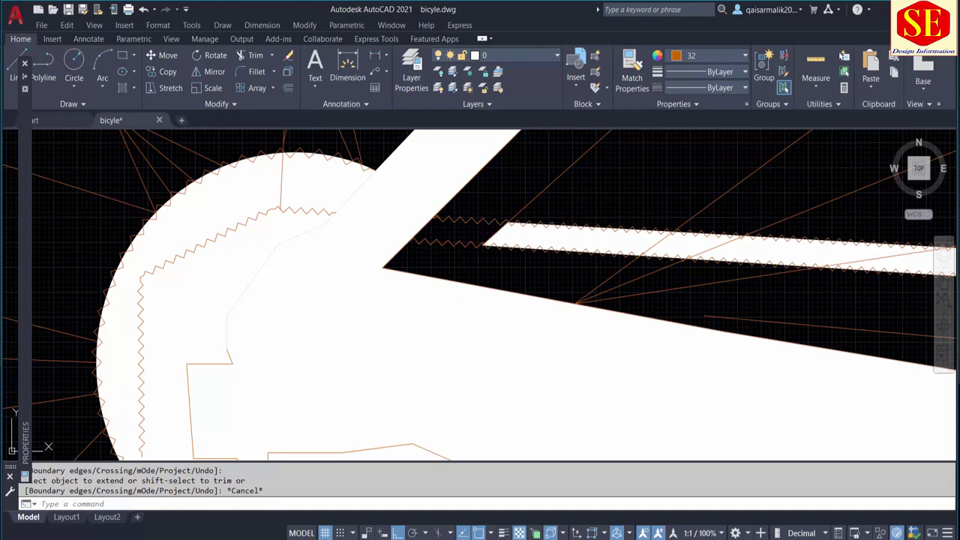
{"action": "type", "text": "h"}
{"action": "key", "text": "Return"}
{"action": "left_click", "coordinate": [447, 231]}
{"action": "right_click", "coordinate": [447, 231]}
{"action": "scroll", "coordinate": [486, 242], "scroll_direction": "down", "scroll_amount": 4}
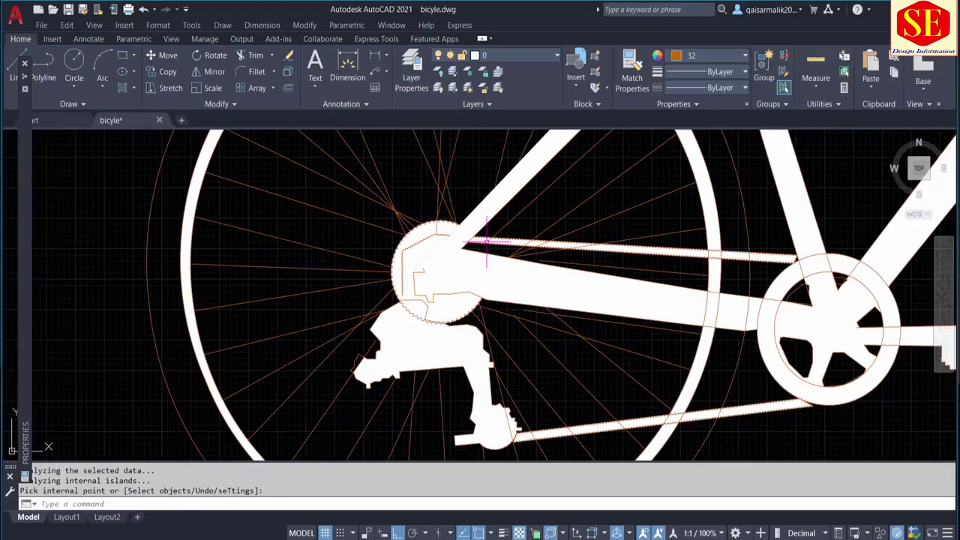
{"action": "scroll", "coordinate": [517, 278], "scroll_direction": "down", "scroll_amount": 3}
{"action": "key", "text": "Escape"}
Zoom and pan to reframe the whole filled bicycle.
{"action": "scroll", "coordinate": [457, 255], "scroll_direction": "down", "scroll_amount": 3}
{"action": "scroll", "coordinate": [487, 285], "scroll_direction": "down", "scroll_amount": 3}
{"action": "scroll", "coordinate": [525, 360], "scroll_direction": "up", "scroll_amount": 2}
{"action": "middle_click_drag", "start_coordinate": [570, 368], "coordinate": [532, 386]}
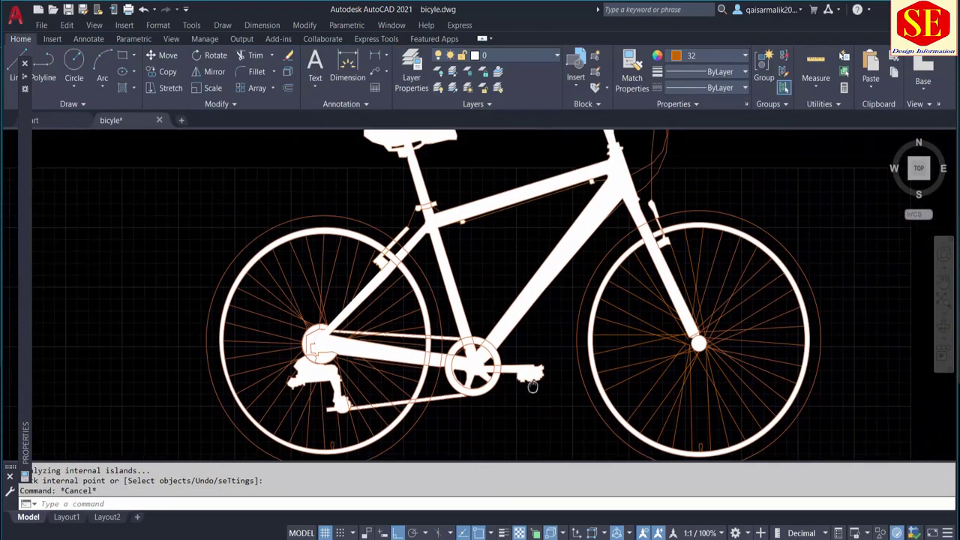
{"action": "scroll", "coordinate": [531, 385], "scroll_direction": "down", "scroll_amount": 2}
{"action": "scroll", "coordinate": [578, 217], "scroll_direction": "down", "scroll_amount": 1}
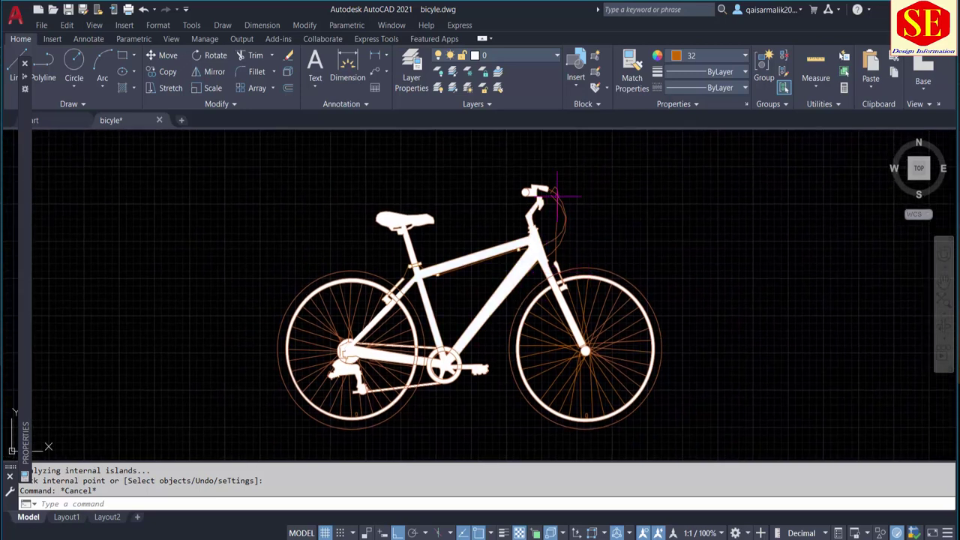
{"action": "scroll", "coordinate": [556, 196], "scroll_direction": "up", "scroll_amount": 4}
Give the handlebar brake cable a 0.35 mm lineweight and switch on lineweight display.
{"action": "left_click", "coordinate": [597, 223]}
{"action": "left_click", "coordinate": [551, 252]}
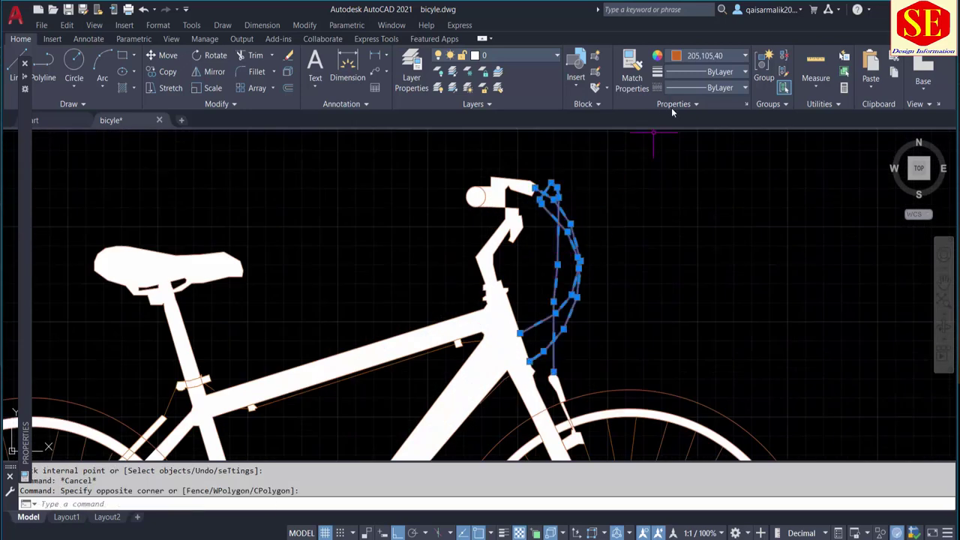
{"action": "left_click", "coordinate": [715, 73]}
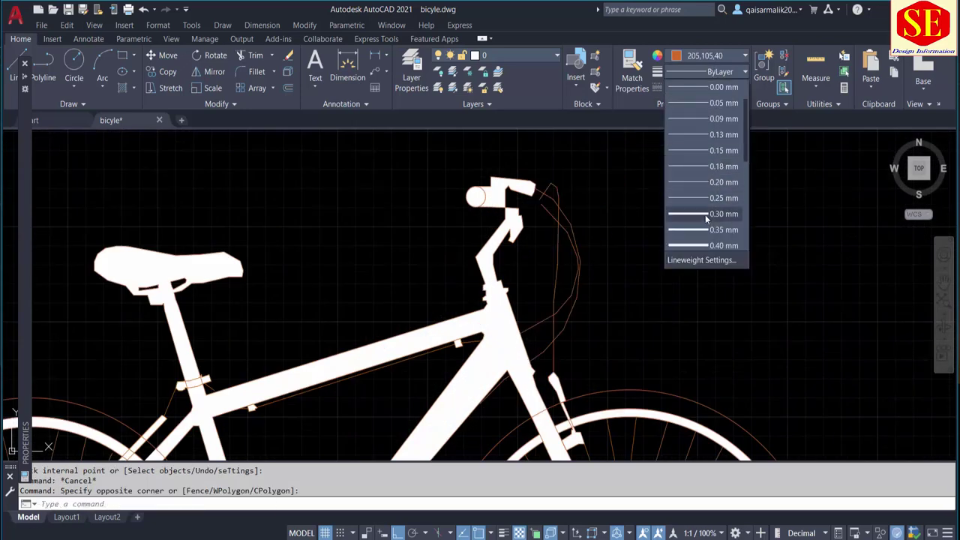
{"action": "left_click", "coordinate": [703, 229]}
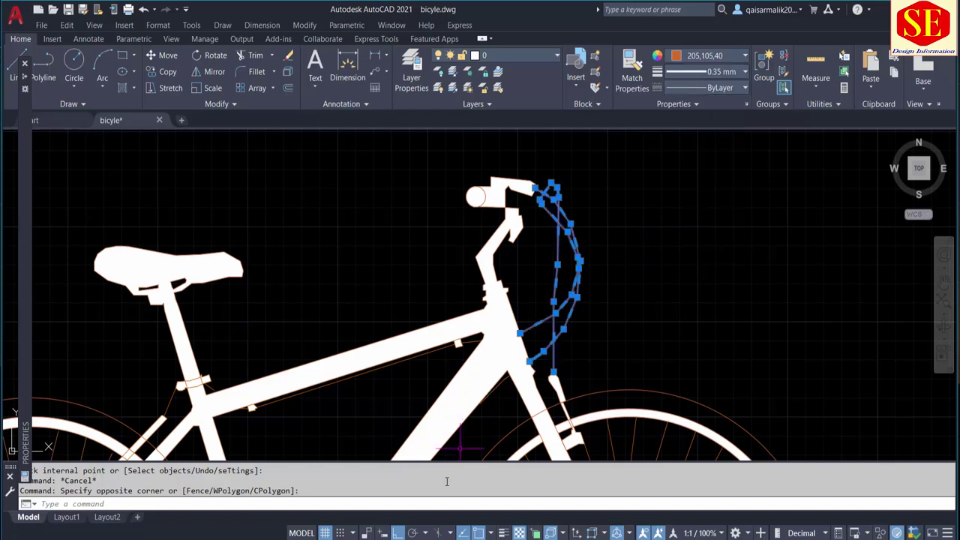
{"action": "left_click", "coordinate": [512, 531]}
{"action": "key", "text": "Escape"}
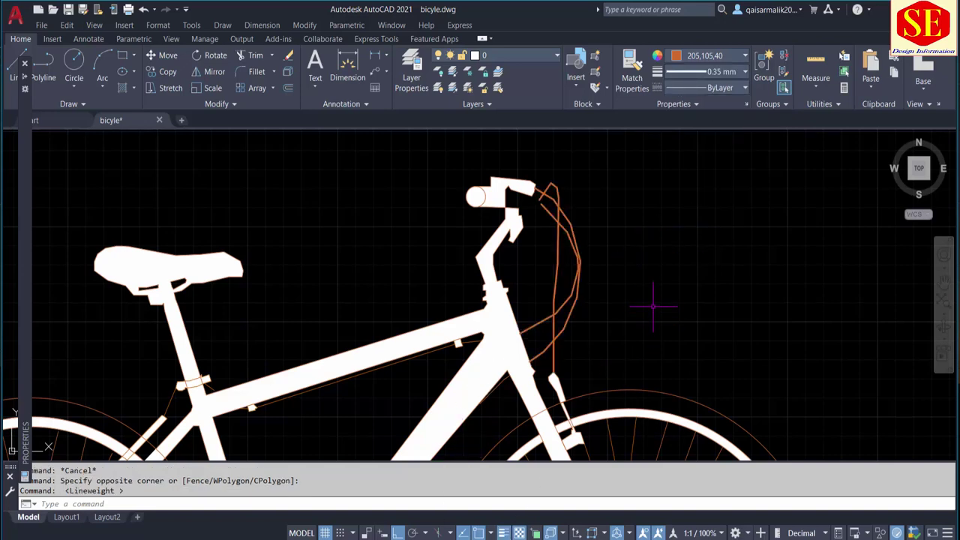
{"action": "scroll", "coordinate": [626, 304], "scroll_direction": "down", "scroll_amount": 3}
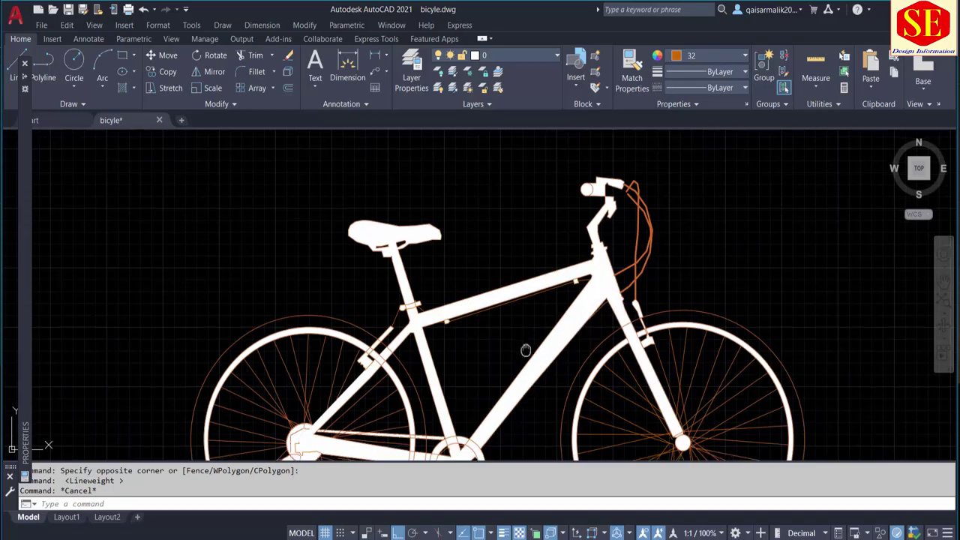
Zoom out and pan to show the reference bike photo above the tracing.
{"action": "middle_click_drag", "start_coordinate": [525, 349], "coordinate": [702, 272]}
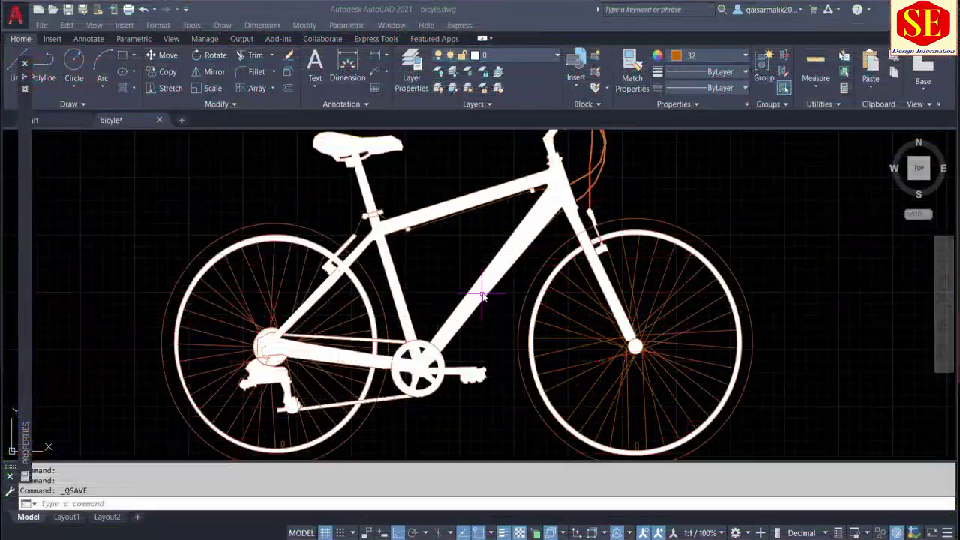
{"action": "scroll", "coordinate": [450, 268], "scroll_direction": "down", "scroll_amount": 3}
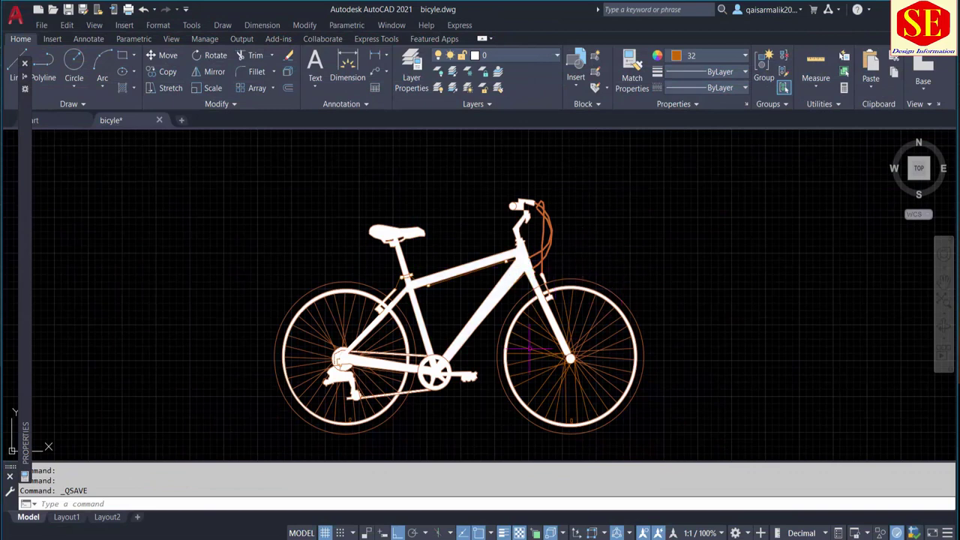
{"action": "scroll", "coordinate": [531, 291], "scroll_direction": "down", "scroll_amount": 2}
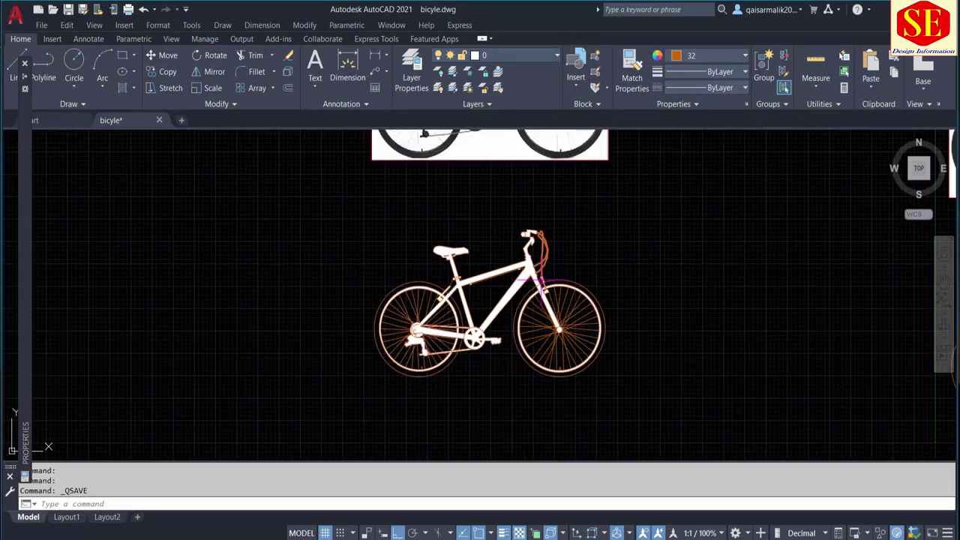
{"action": "middle_click_drag", "start_coordinate": [651, 167], "coordinate": [645, 284]}
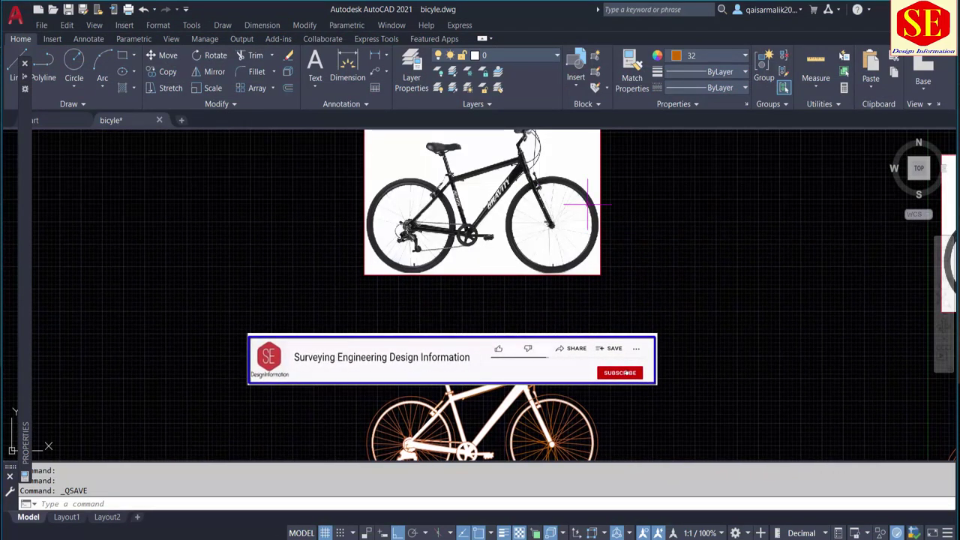